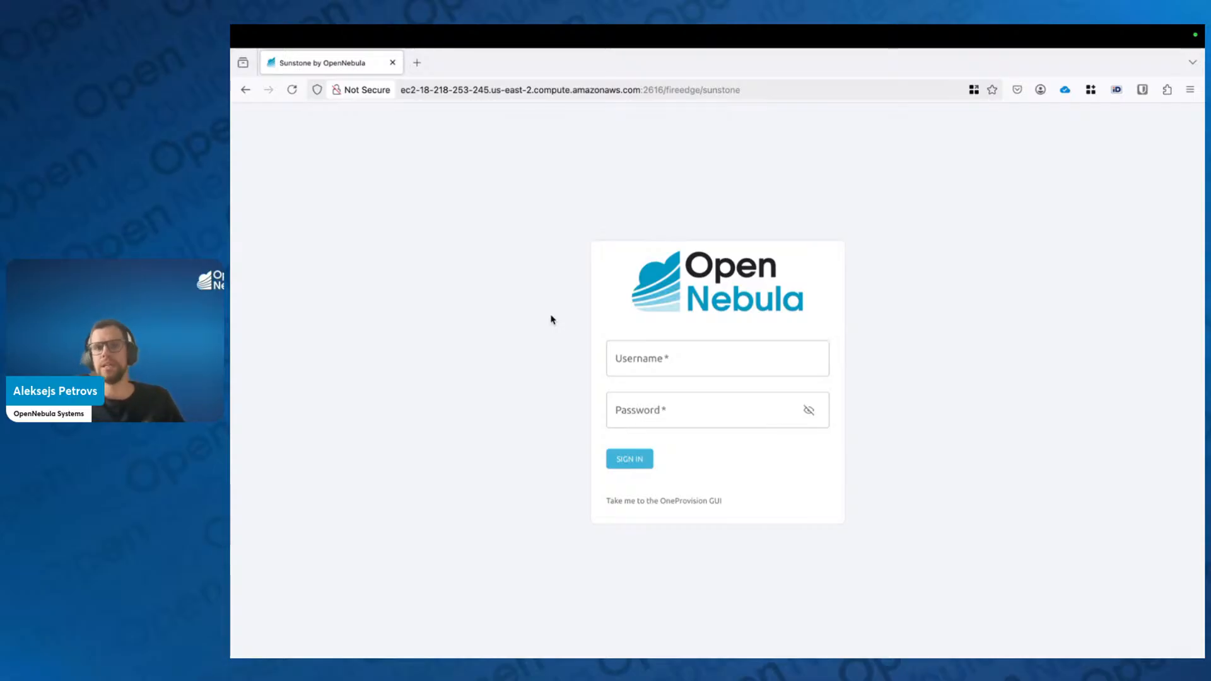
# Step: Sign in to Sunstone as oneadmin with the administrator password
pyautogui.click(646, 357)
pyautogui.write('oneadmin')
pyautogui.press('Tab')
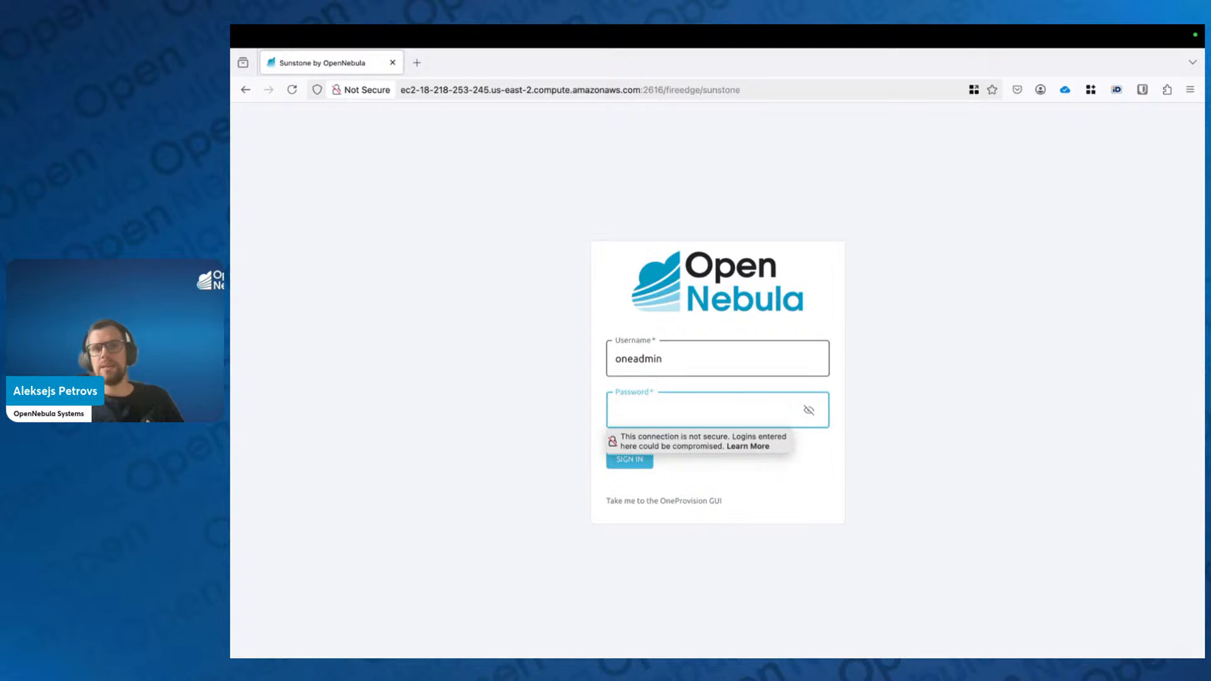
pyautogui.write('••')
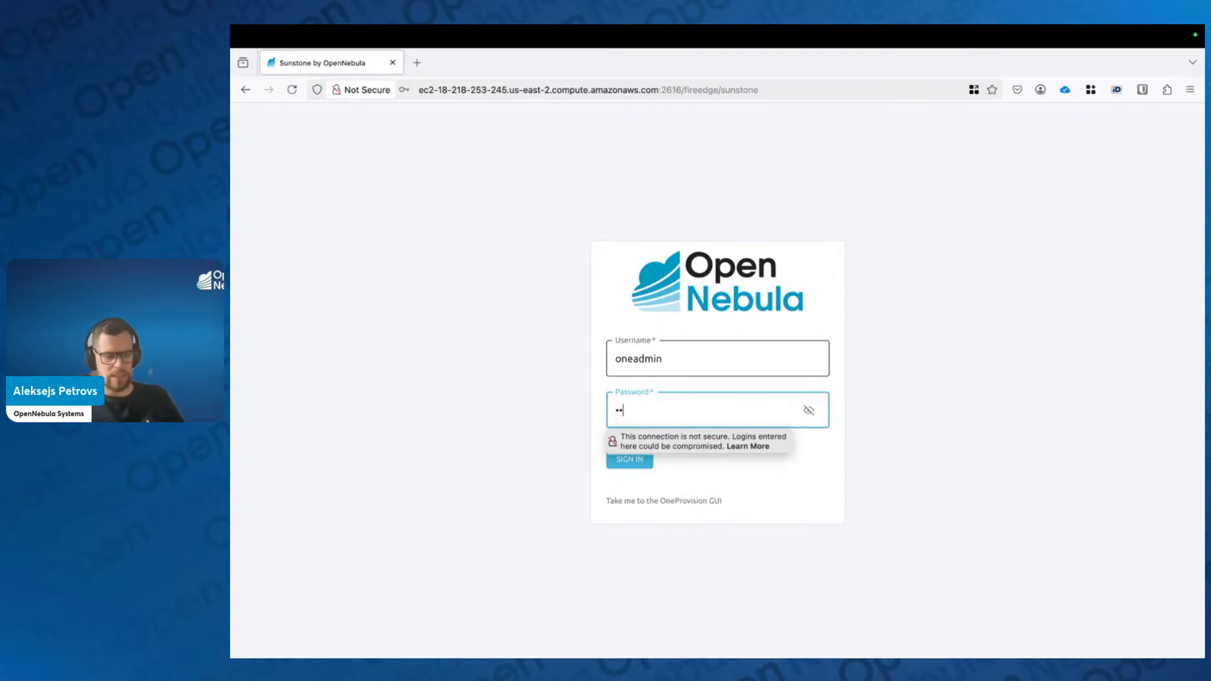
pyautogui.press('BackSpace')
pyautogui.press('BackSpace')
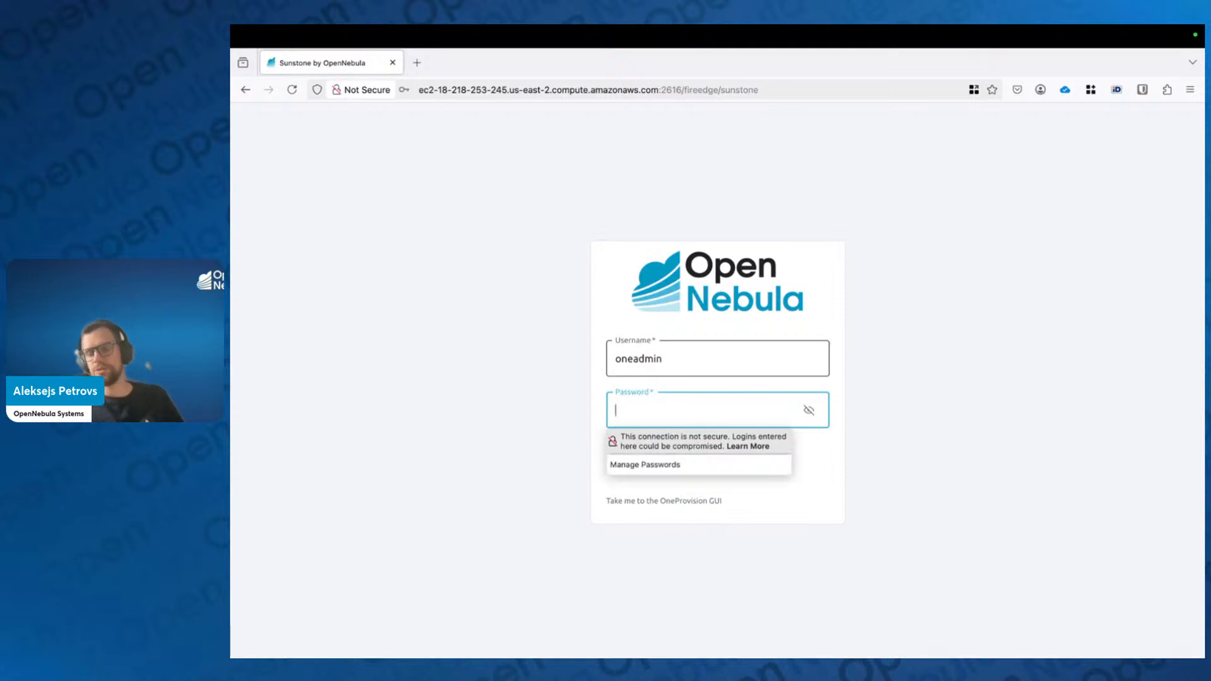
pyautogui.write('••••••••')
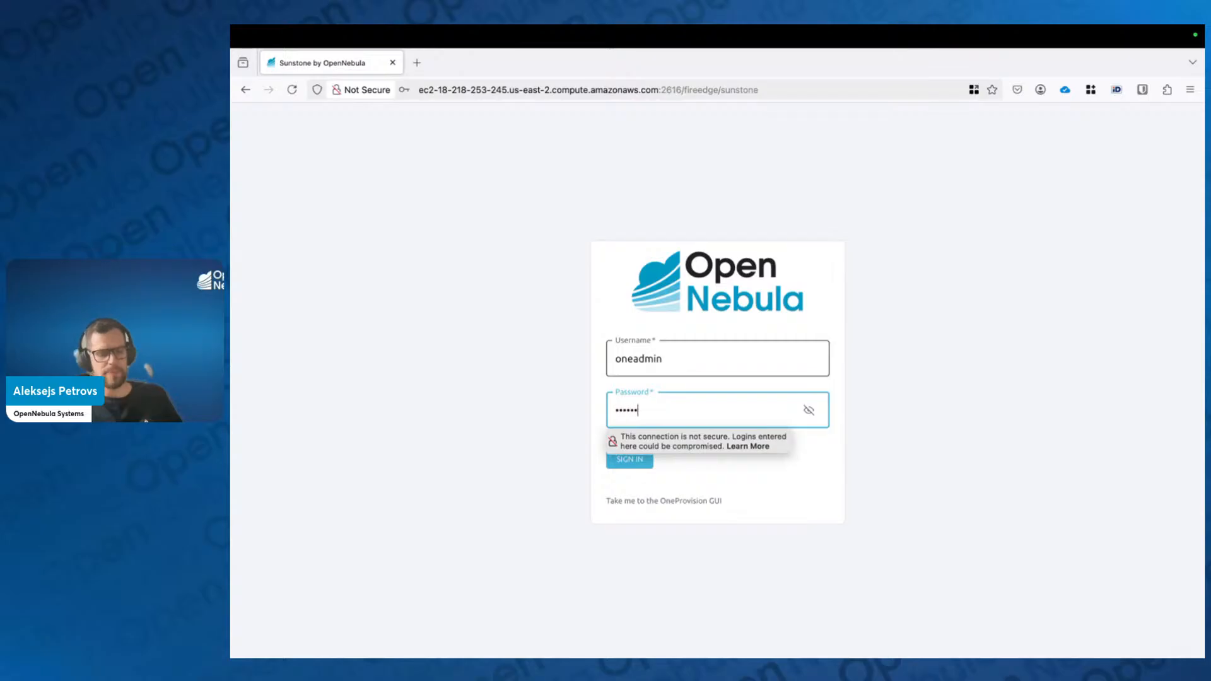
pyautogui.press('Return')
# Step: Dismiss the save-password prompt and zoom the Dashboard page to 110%
pyautogui.click(564, 237)
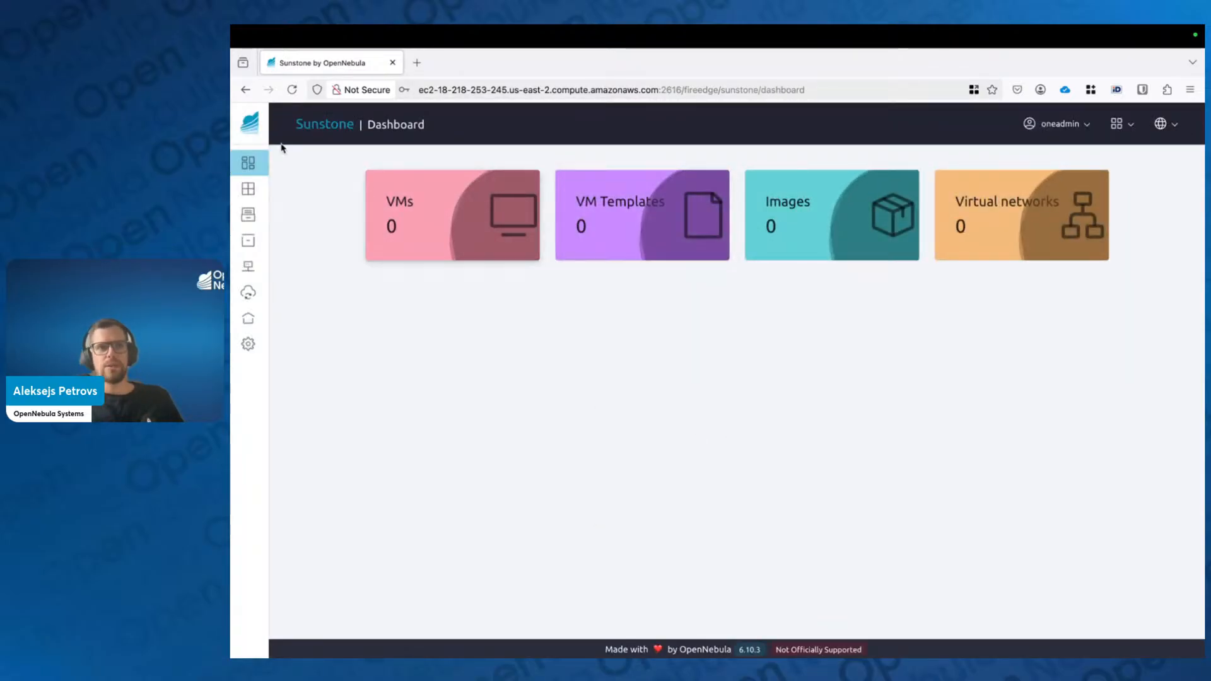
pyautogui.moveTo(281, 149)
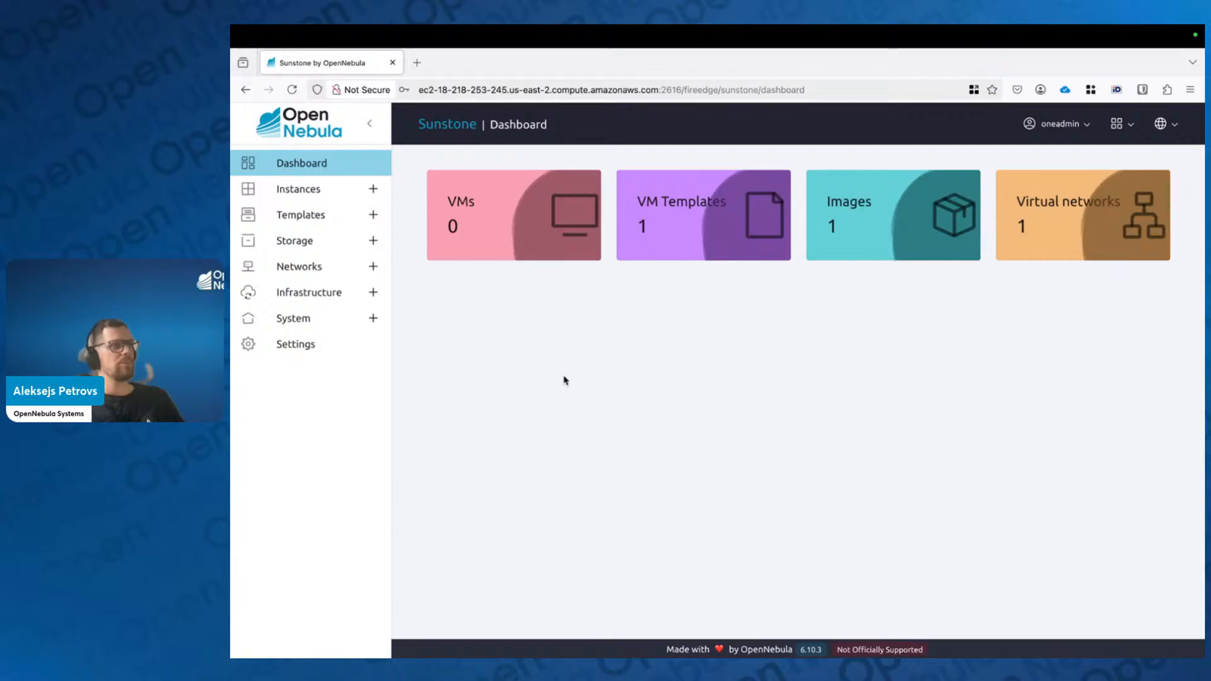
pyautogui.hotkey('ctrl', '+')
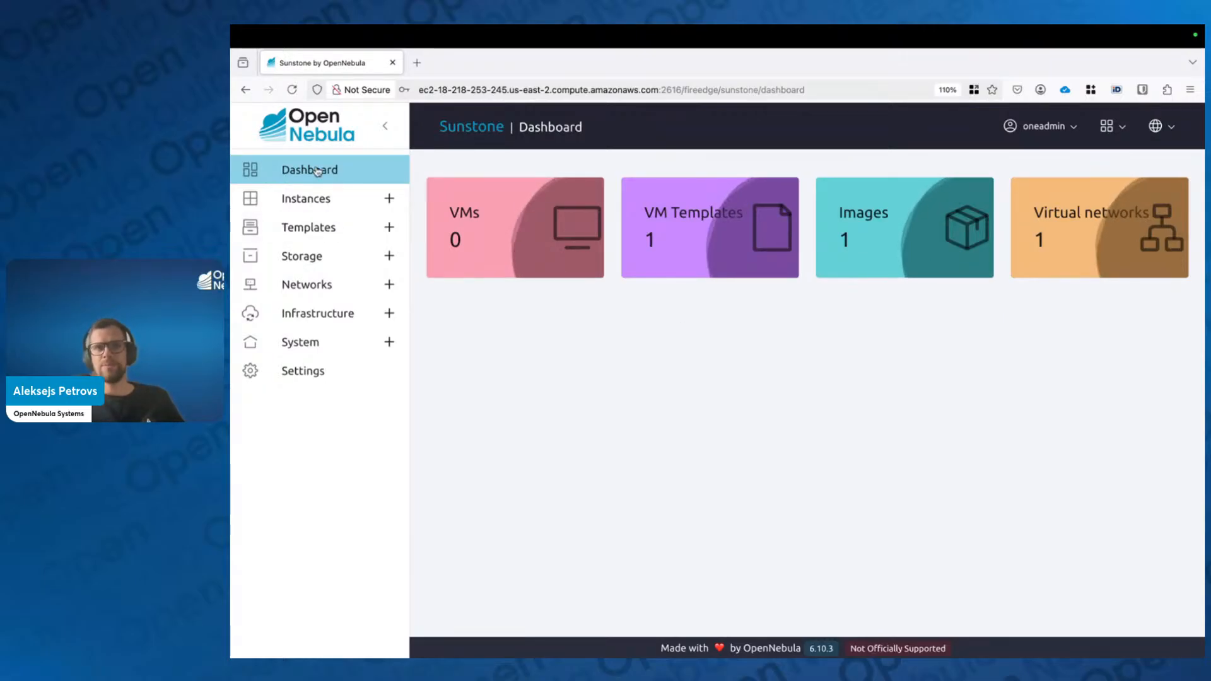
# Step: Expand the Instances, Templates, Storage, Networks, Infrastructure and System sidebar sections, then return to the top
pyautogui.click(389, 198)
pyautogui.click(389, 314)
pyautogui.click(389, 460)
pyautogui.scroll(-2, 399, 572)
pyautogui.click(389, 553)
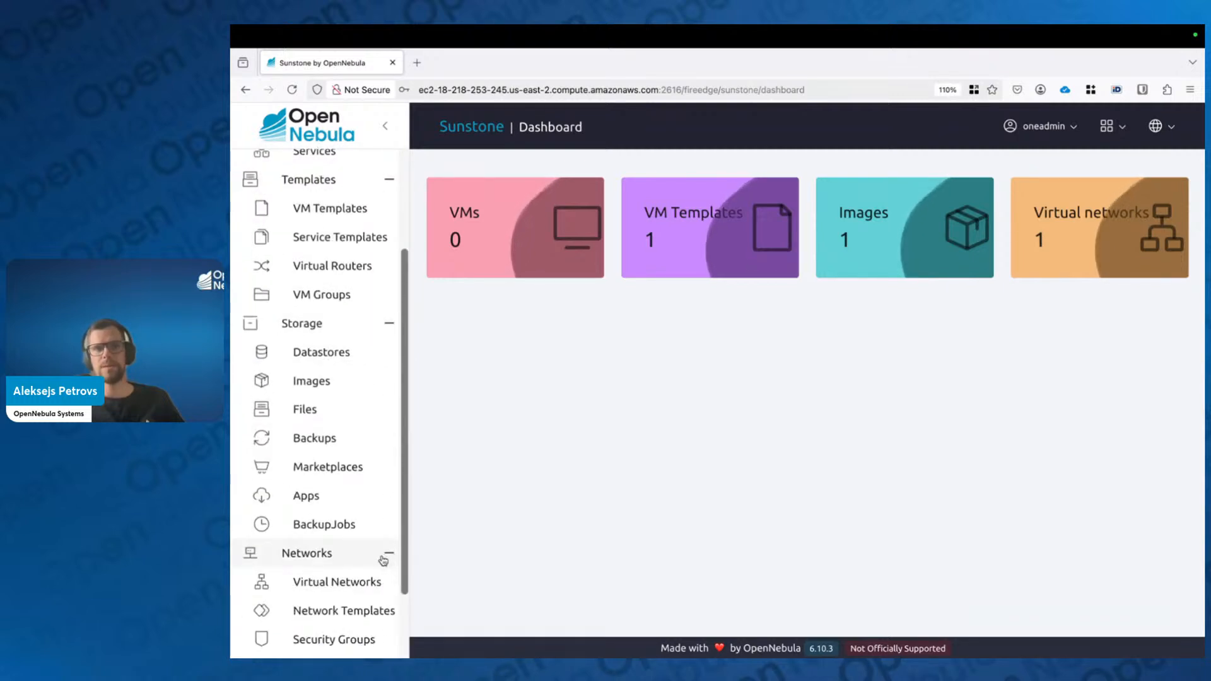
pyautogui.scroll(-2, 385, 574)
pyautogui.click(386, 585)
pyautogui.scroll(-2, 386, 591)
pyautogui.click(387, 611)
pyautogui.scroll(-2, 348, 450)
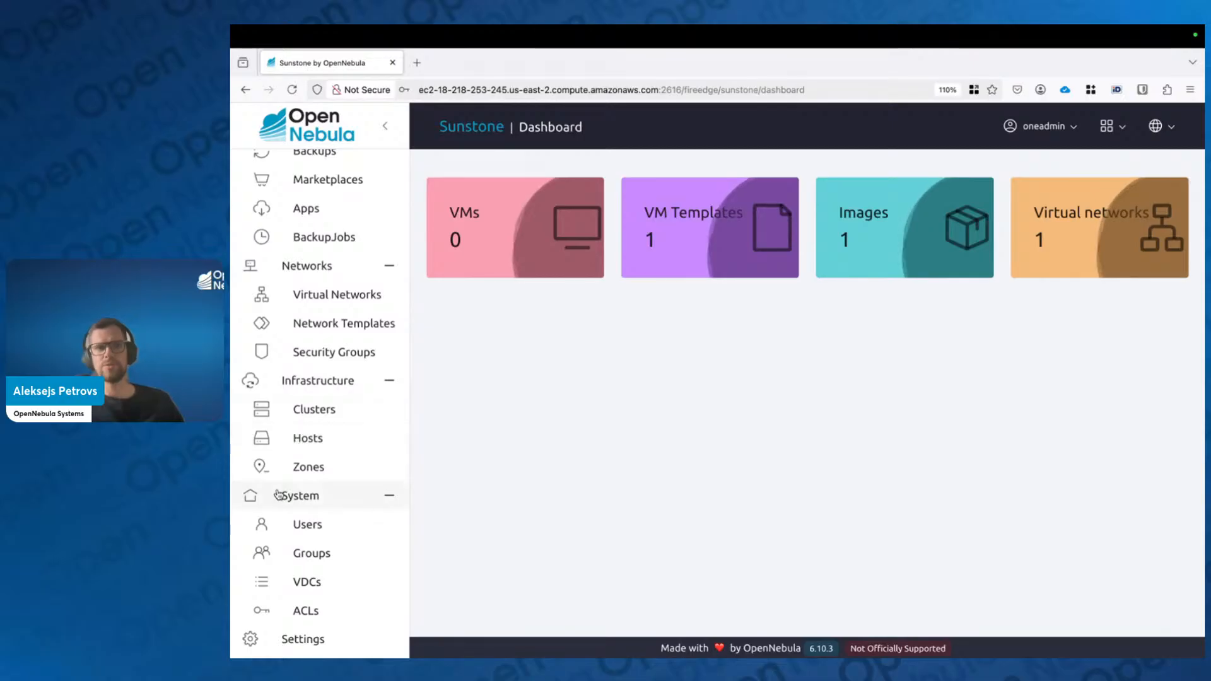
pyautogui.scroll(1, 350, 404)
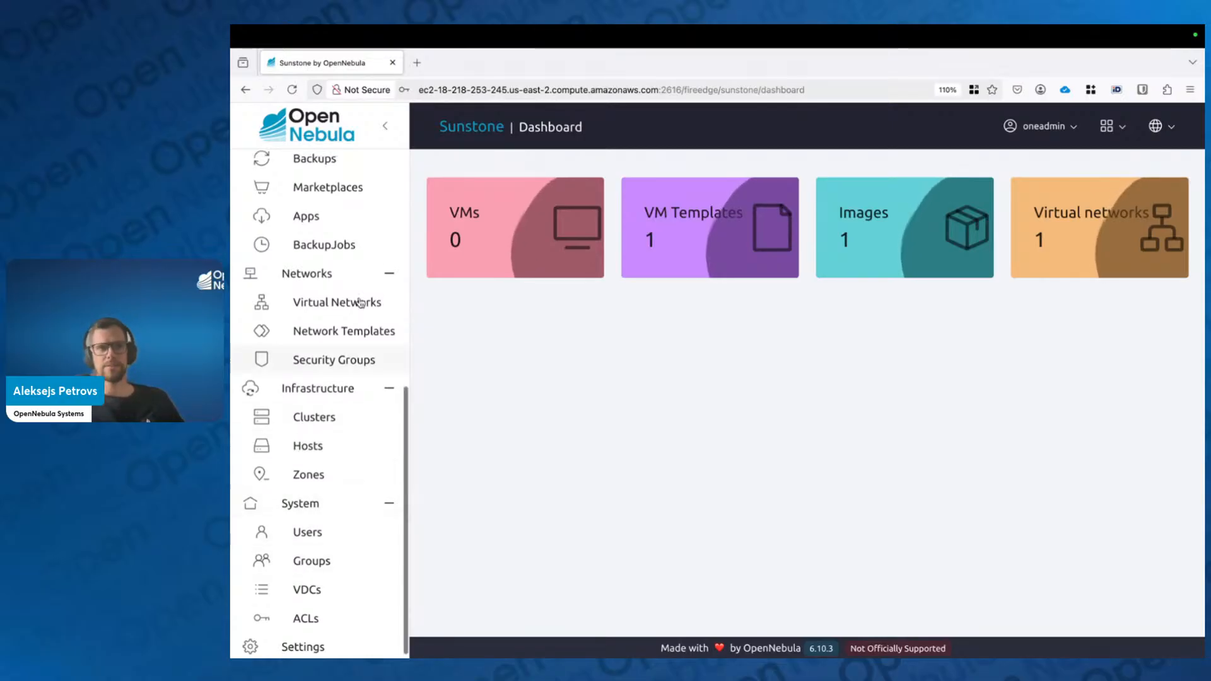
pyautogui.scroll(3, 328, 319)
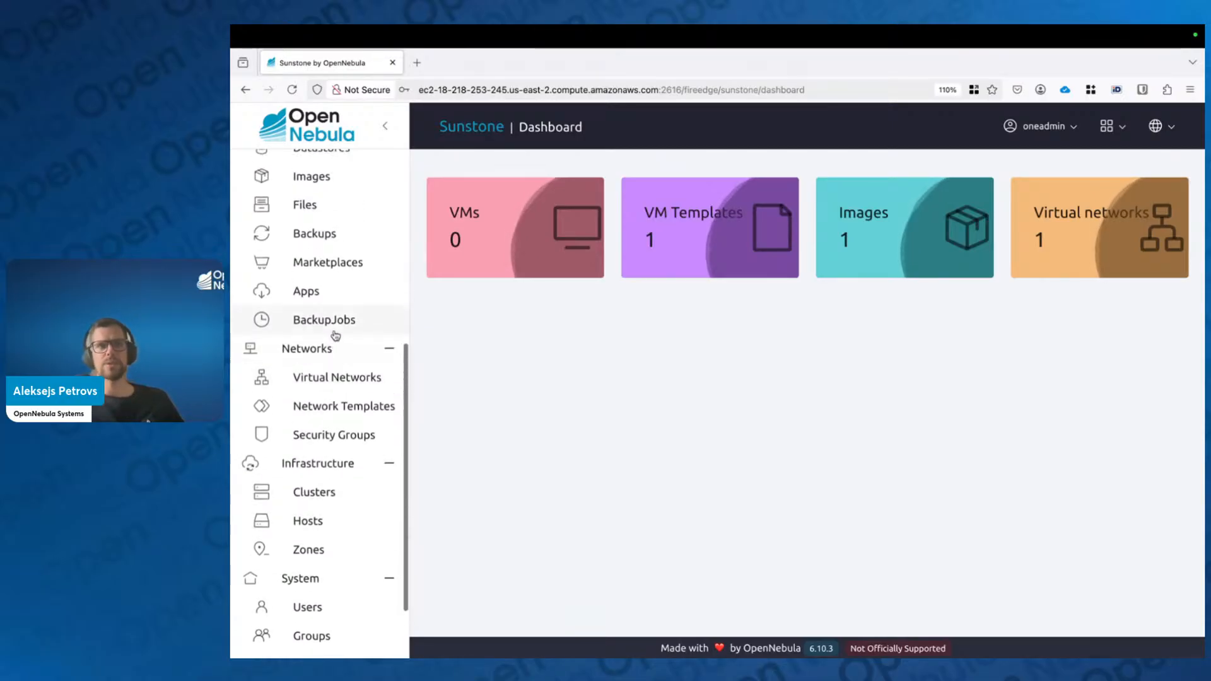
pyautogui.scroll(10, 336, 335)
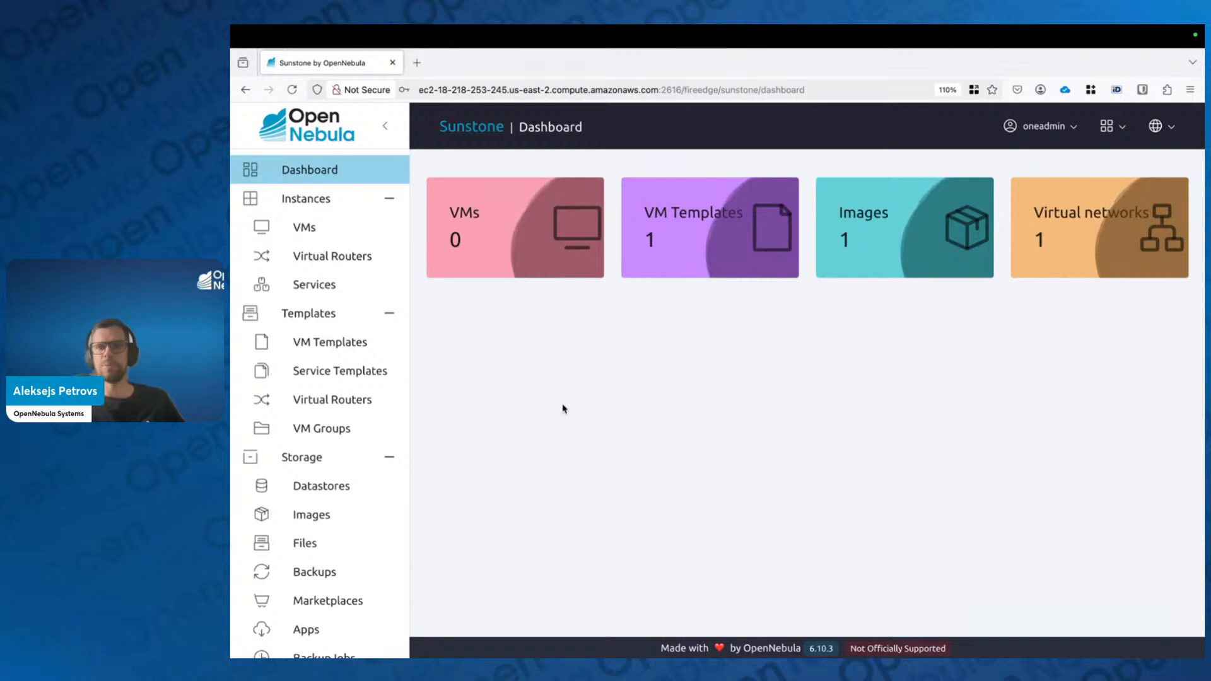
# Step: Choose the user view from the header's Switch view list
pyautogui.click(1112, 126)
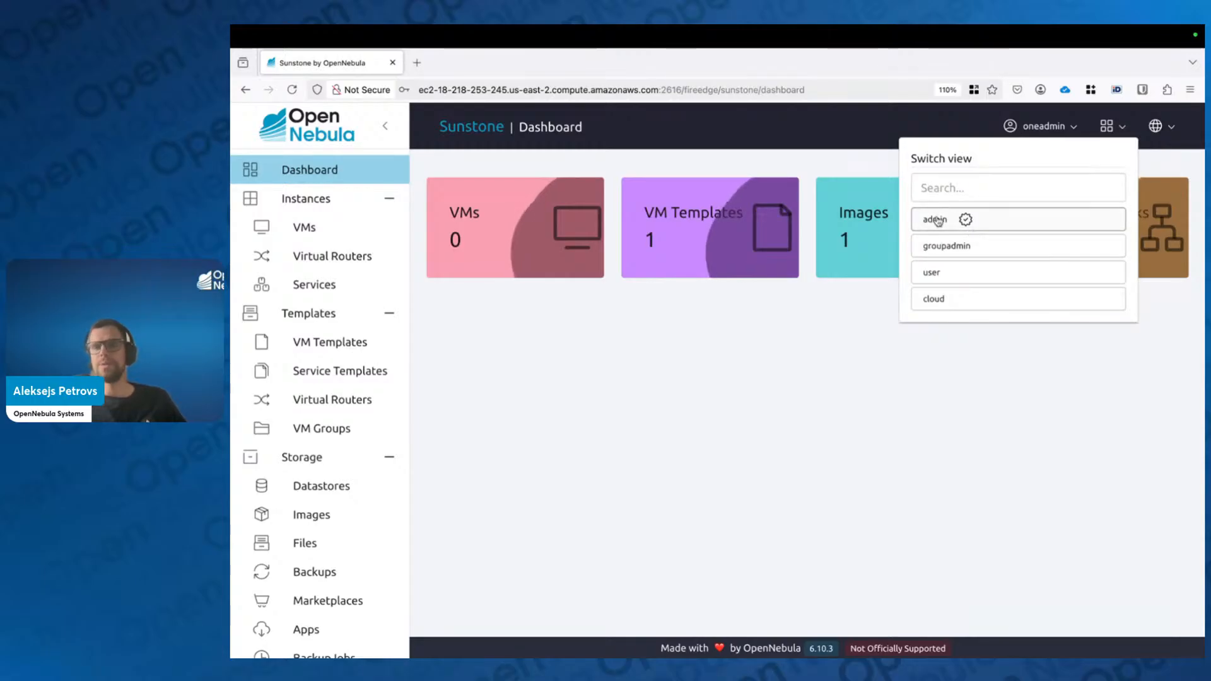
pyautogui.click(808, 366)
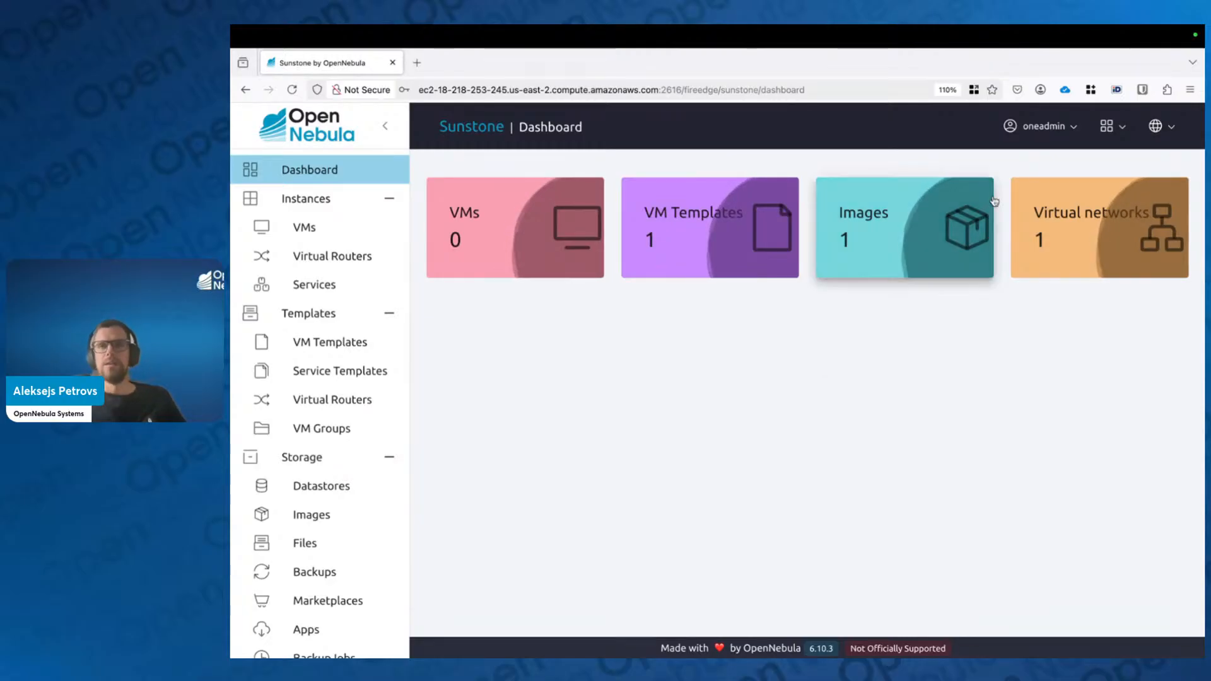
pyautogui.click(1111, 130)
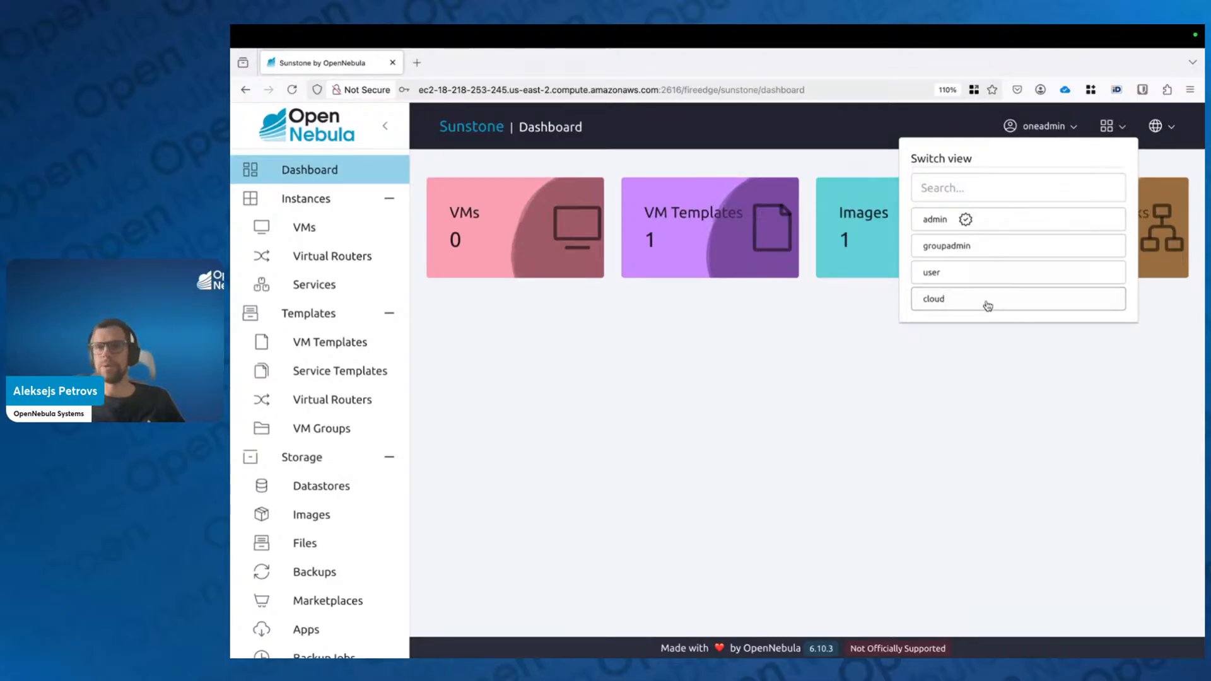
pyautogui.click(957, 273)
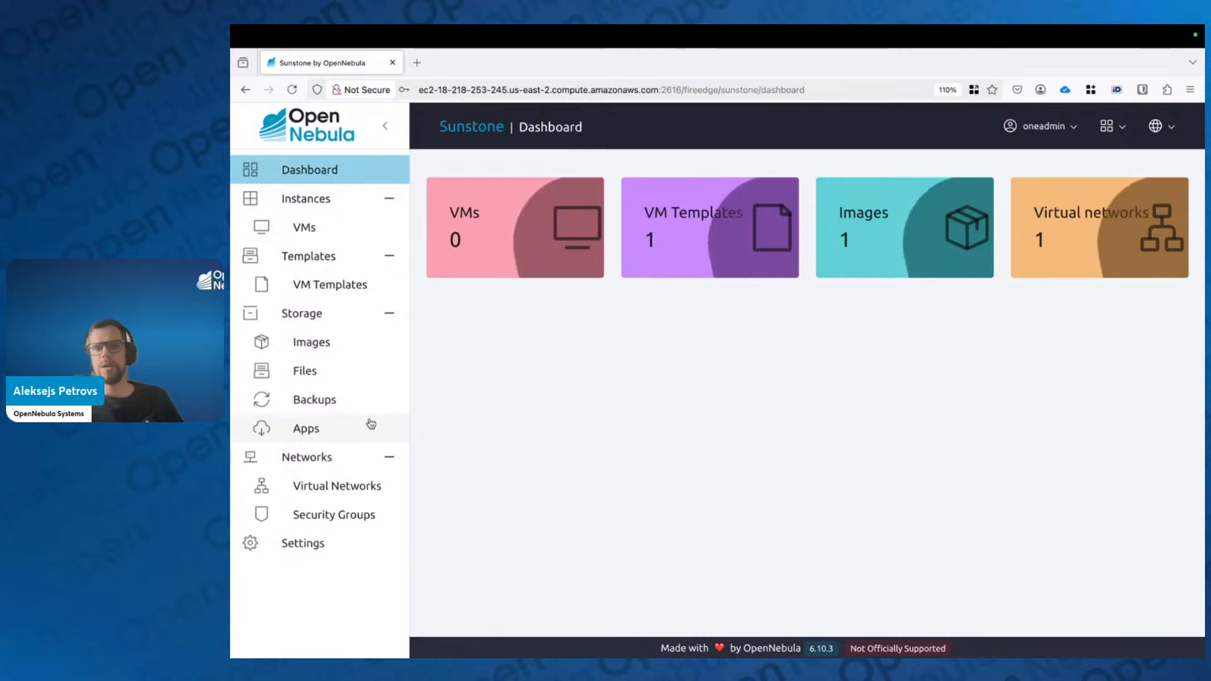
pyautogui.click(1119, 133)
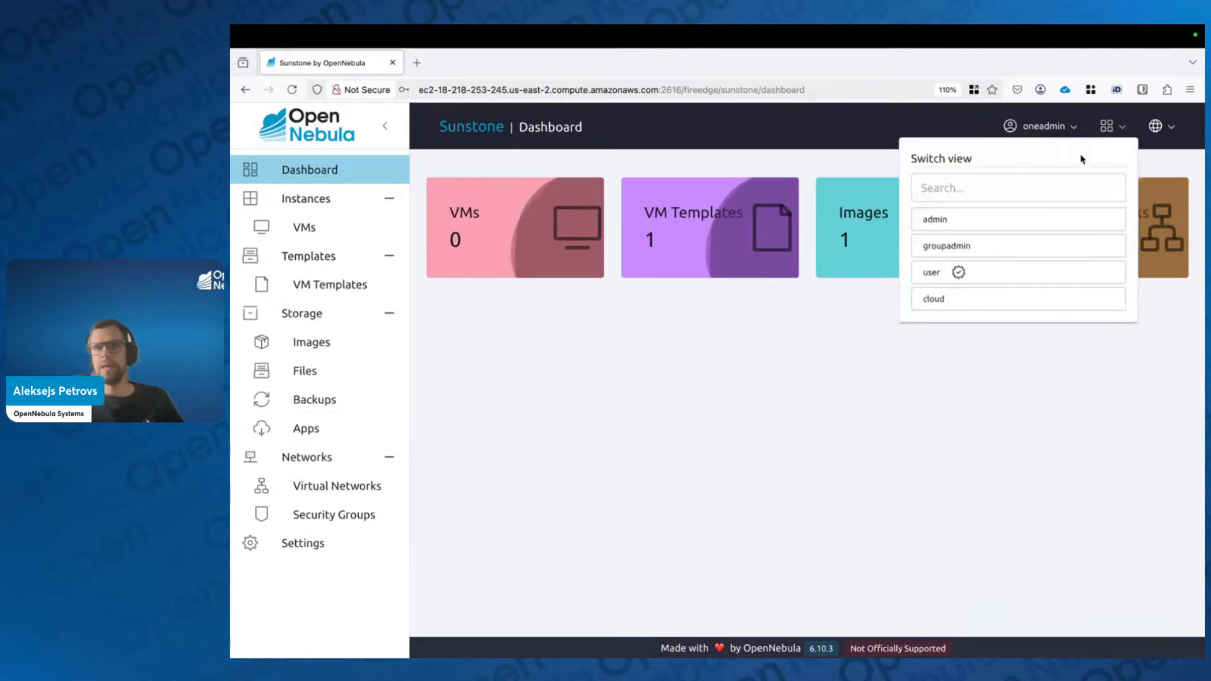
# Step: Return to the admin view and open Infrastructure > Hosts, showing localhost
pyautogui.click(957, 220)
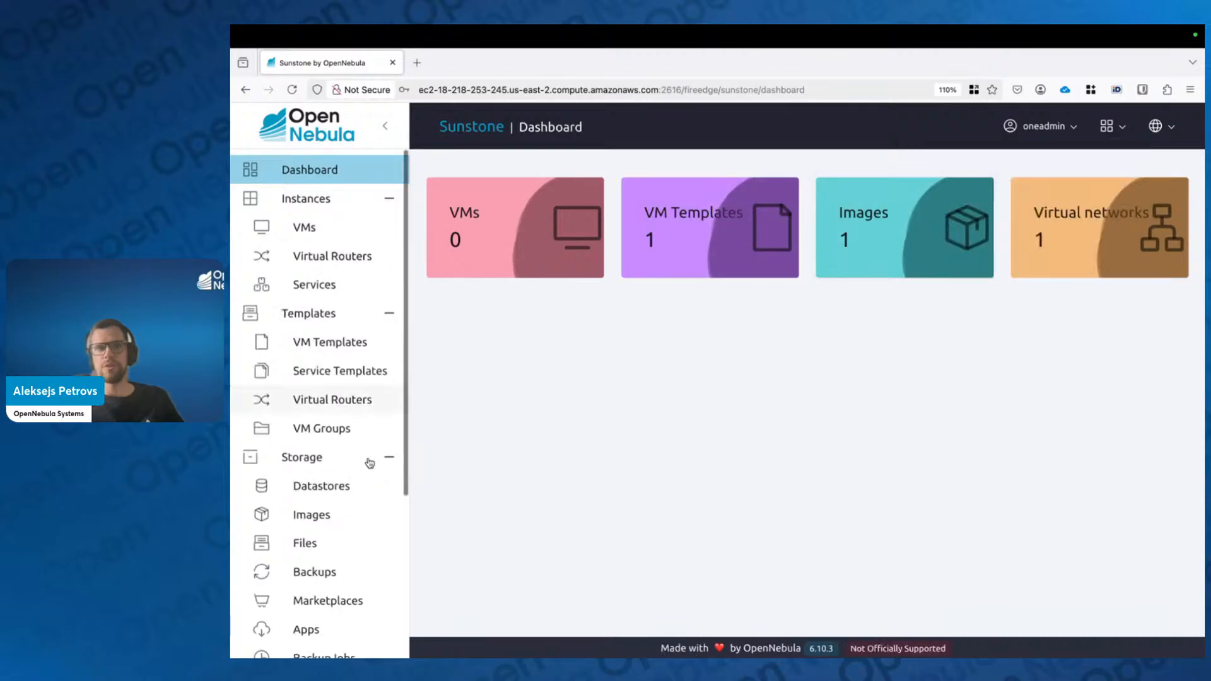
pyautogui.scroll(-5, 341, 492)
pyautogui.click(325, 583)
pyautogui.scroll(-2, 326, 603)
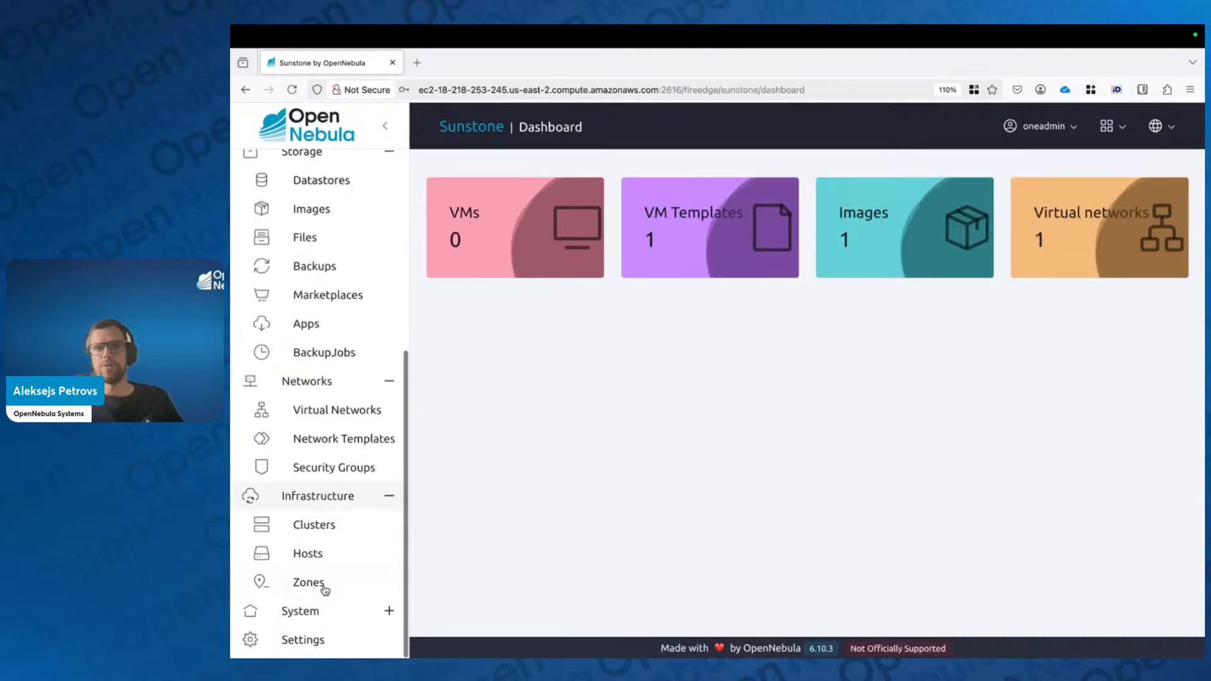
pyautogui.click(309, 553)
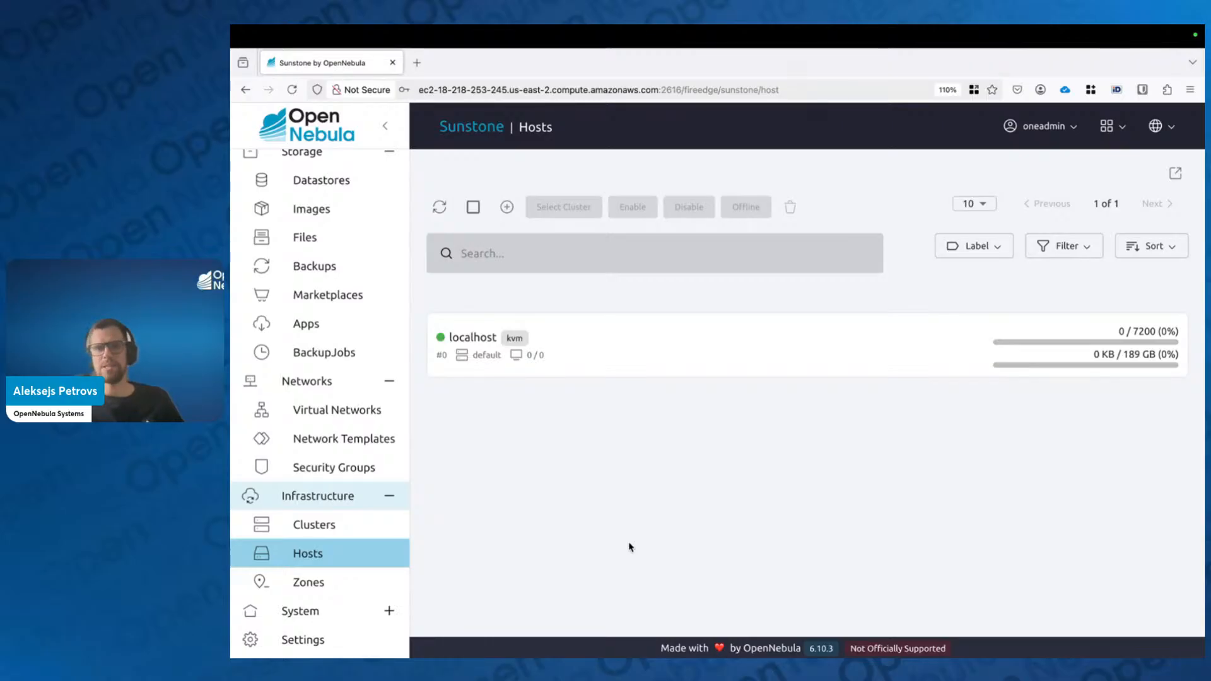
pyautogui.click(1118, 132)
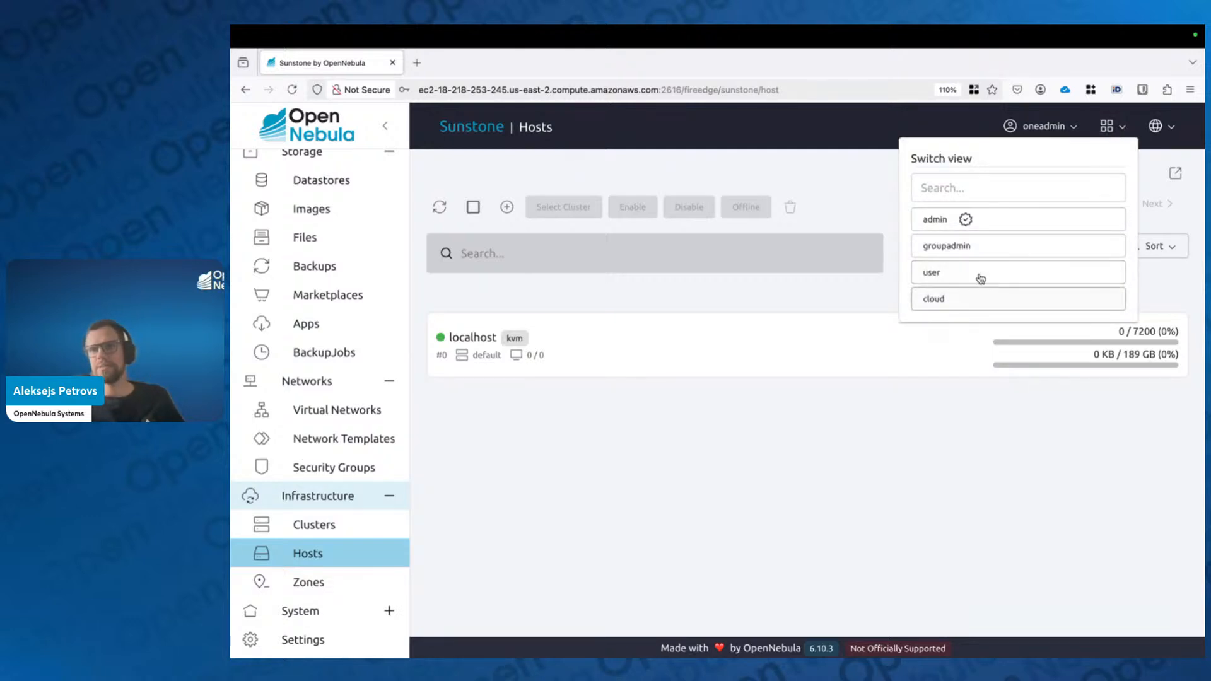
# Step: Try the cloud view, then switch back to the admin view
pyautogui.click(951, 300)
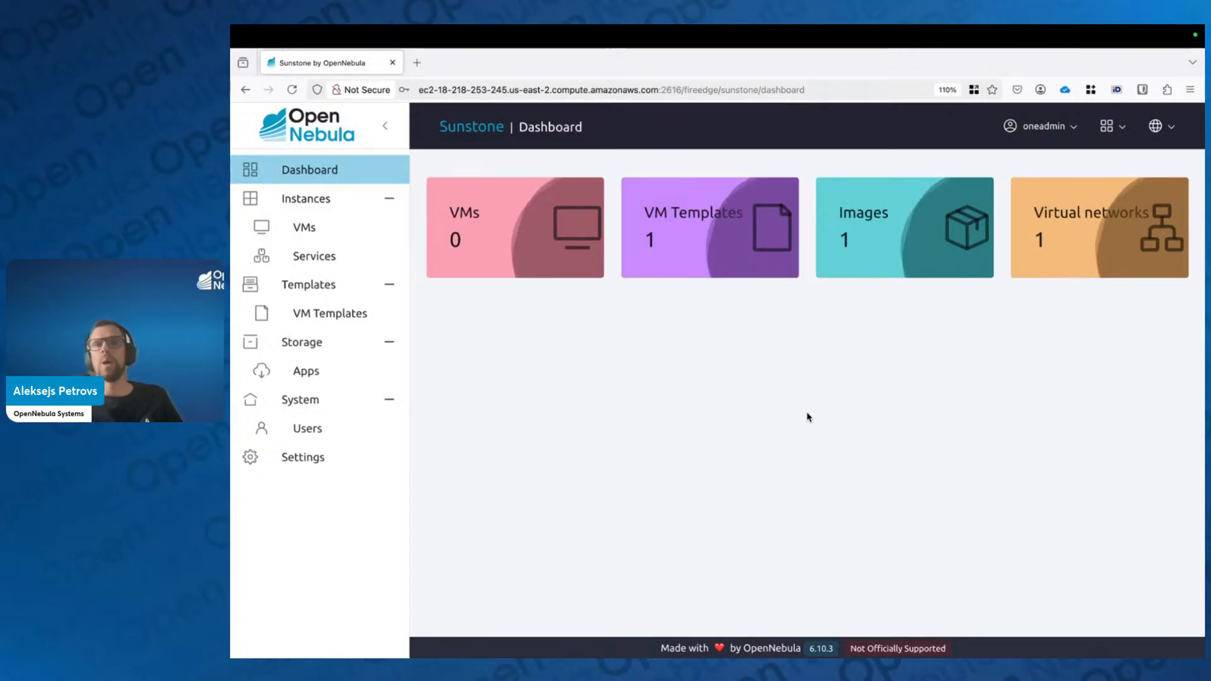
pyautogui.click(1109, 127)
pyautogui.click(930, 231)
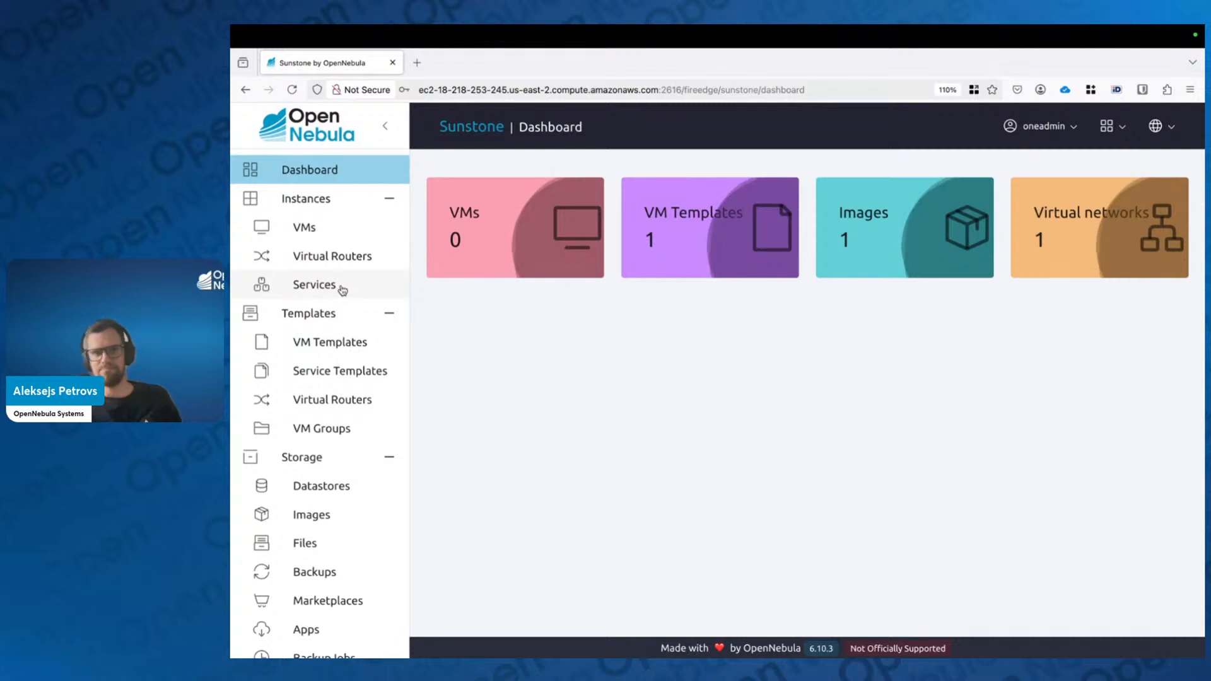
# Step: Scroll the Dashboard and move over to the presentation slides desktop
pyautogui.scroll(-5, 328, 328)
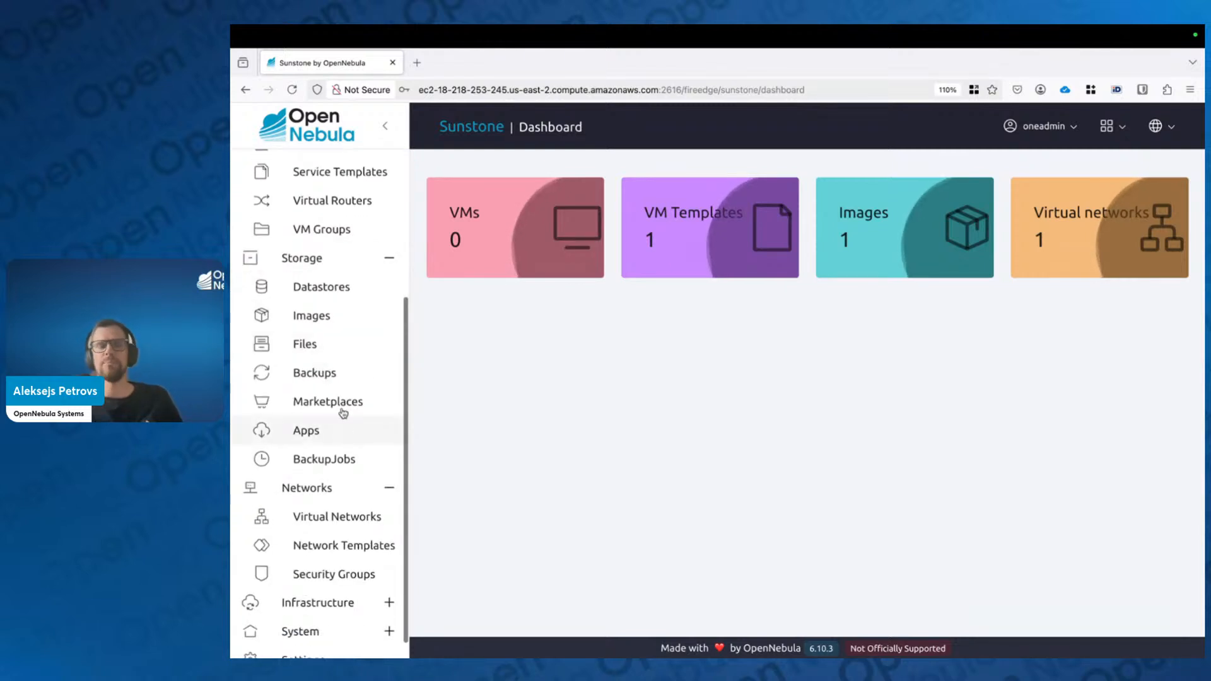
pyautogui.scroll(5, 360, 384)
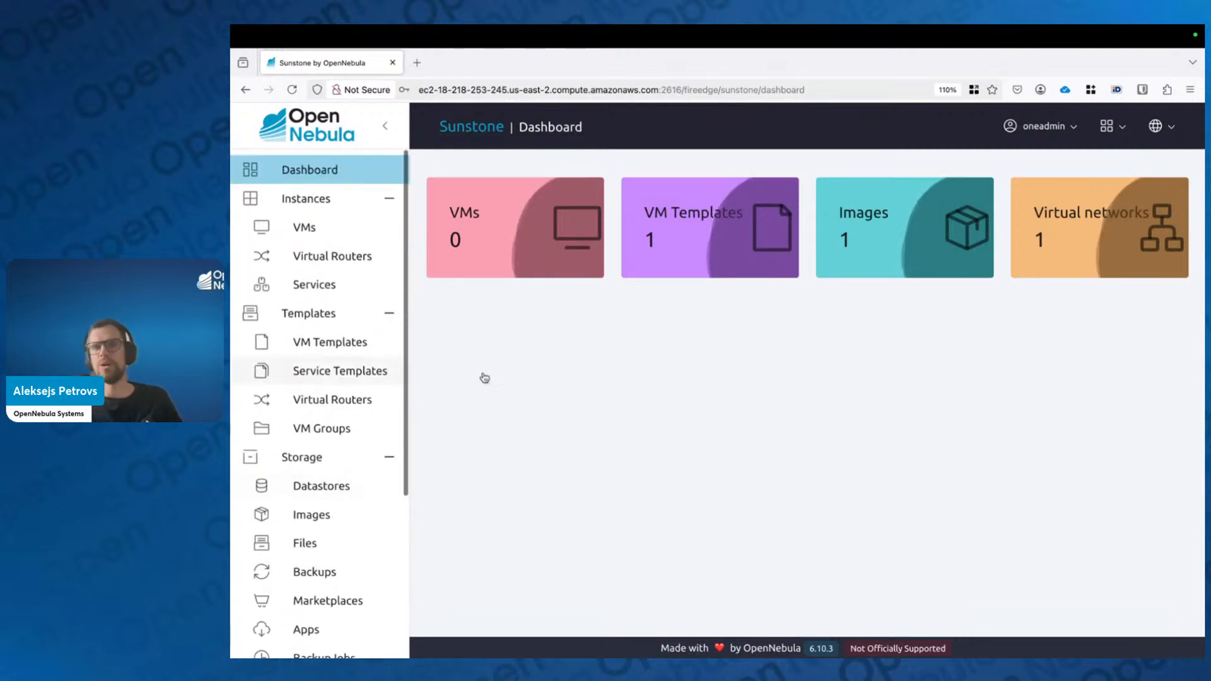
pyautogui.hotkey('ctrl', 'Left')
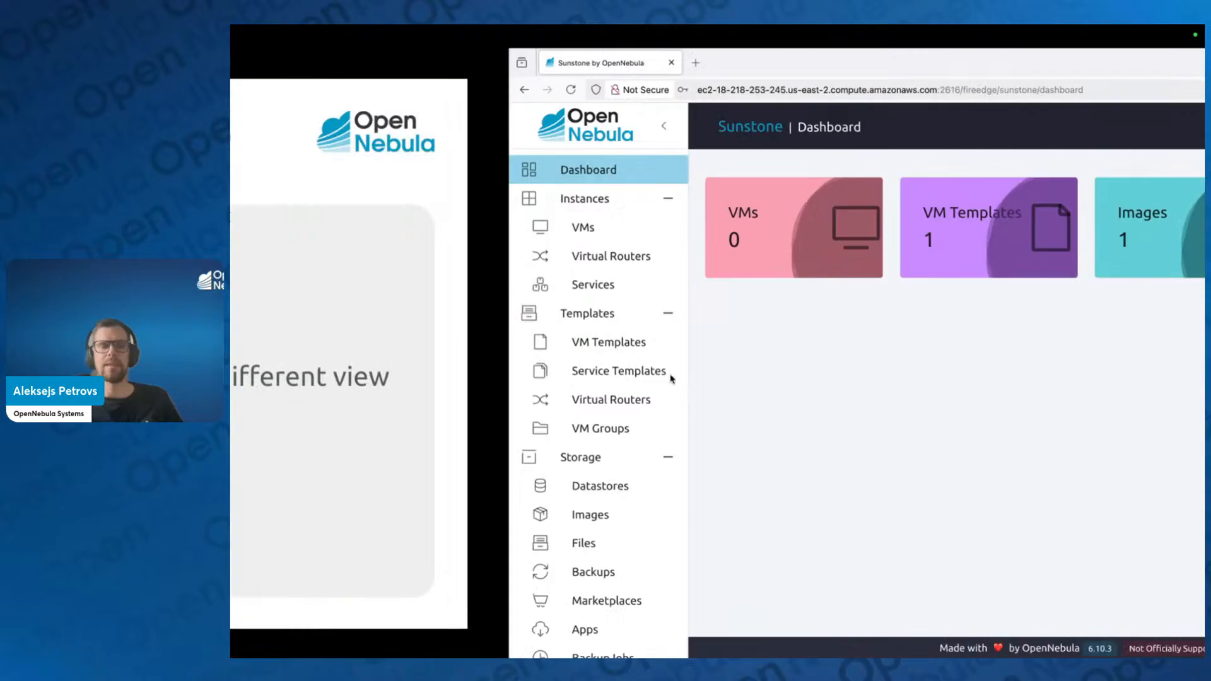
# Step: Show the Settings slide, then return to the Sunstone browser window
pyautogui.press('Right')
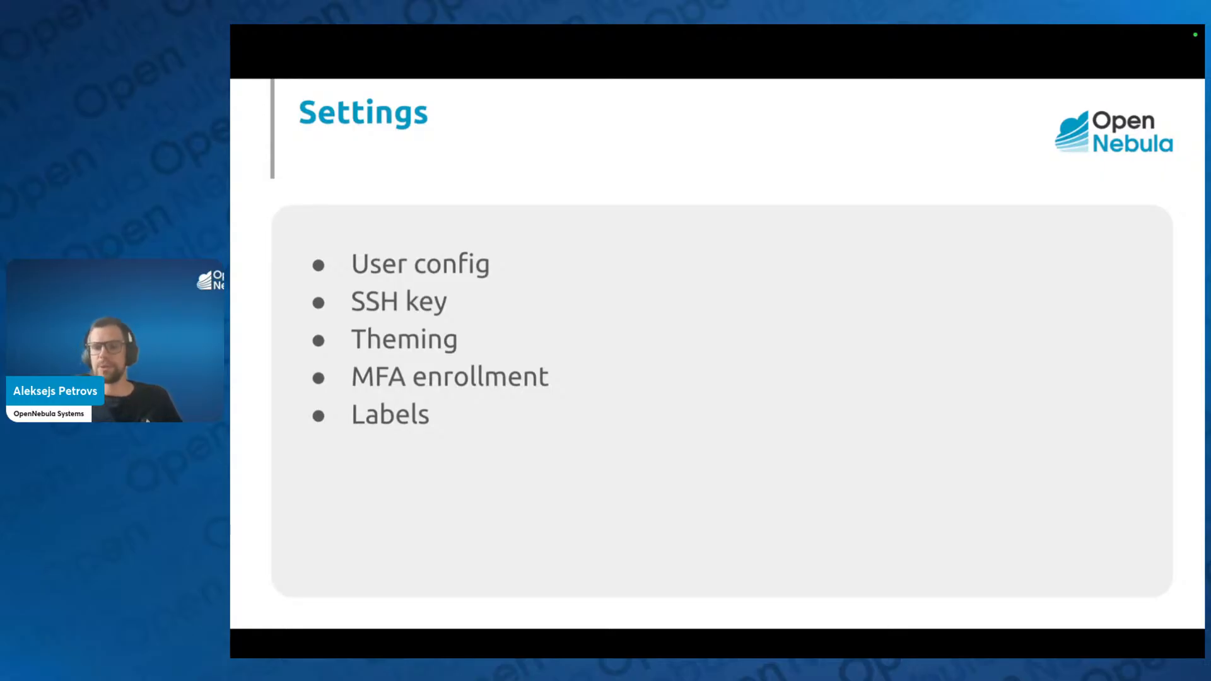
pyautogui.press('Right')
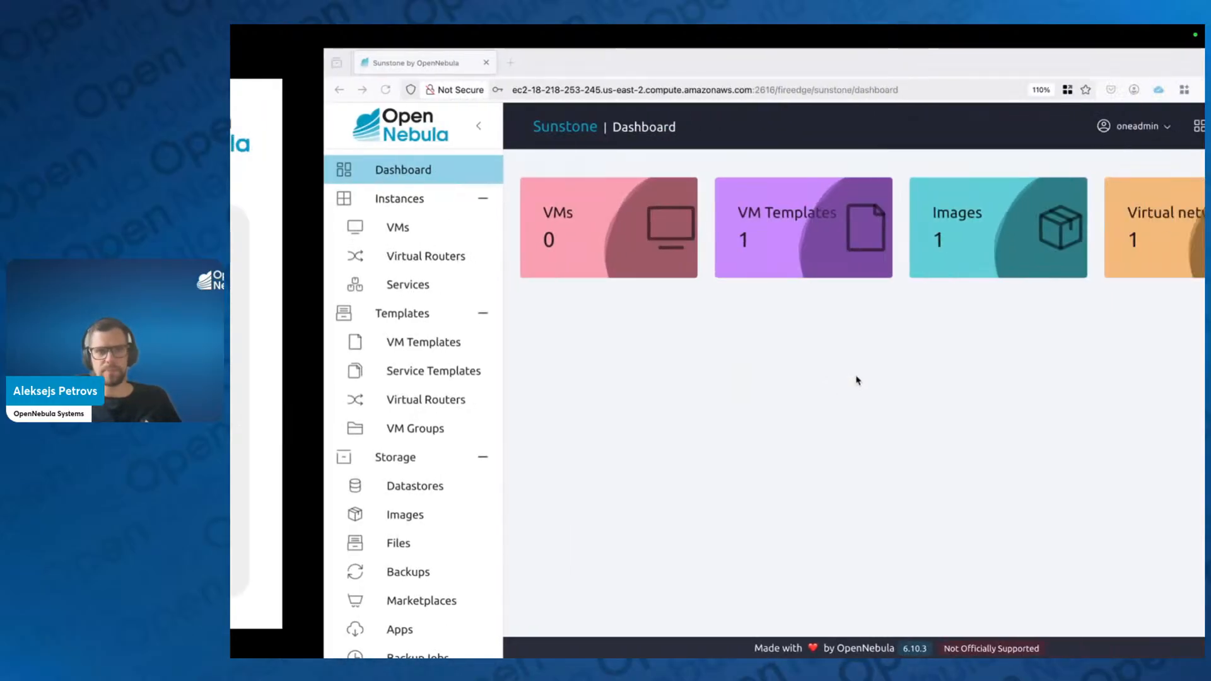
# Step: On the Settings page, try the Dark and System schemas, then set the Schema to Light
pyautogui.scroll(-4, 364, 615)
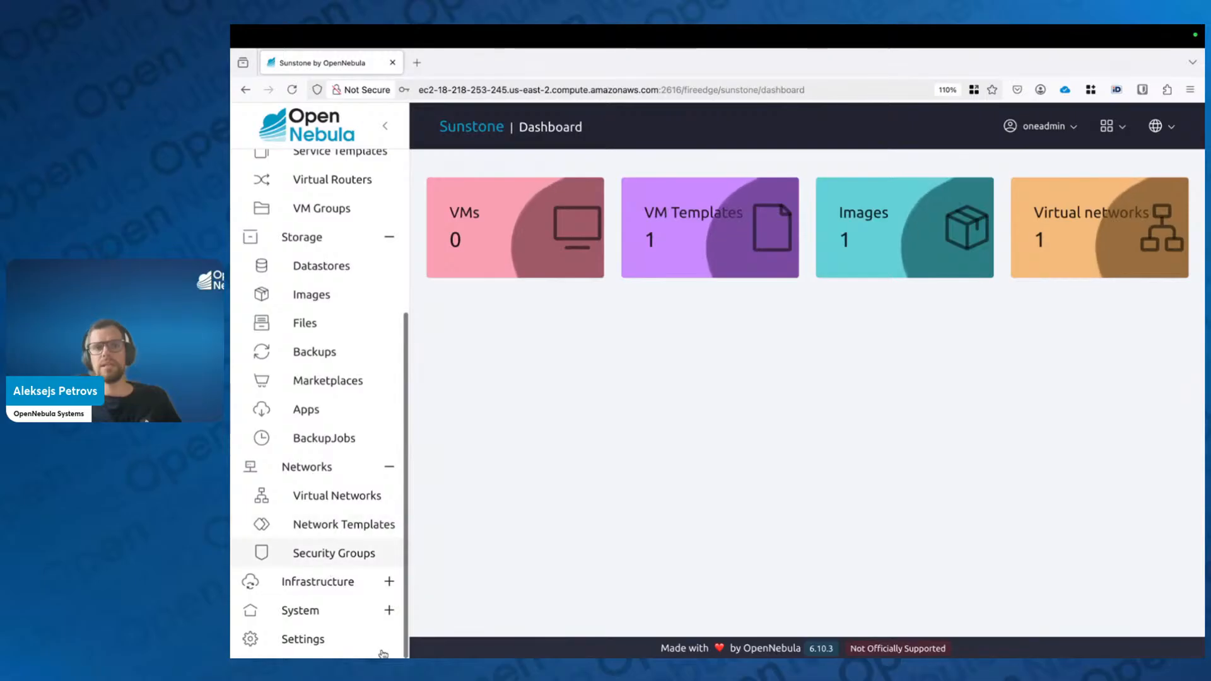
pyautogui.click(310, 649)
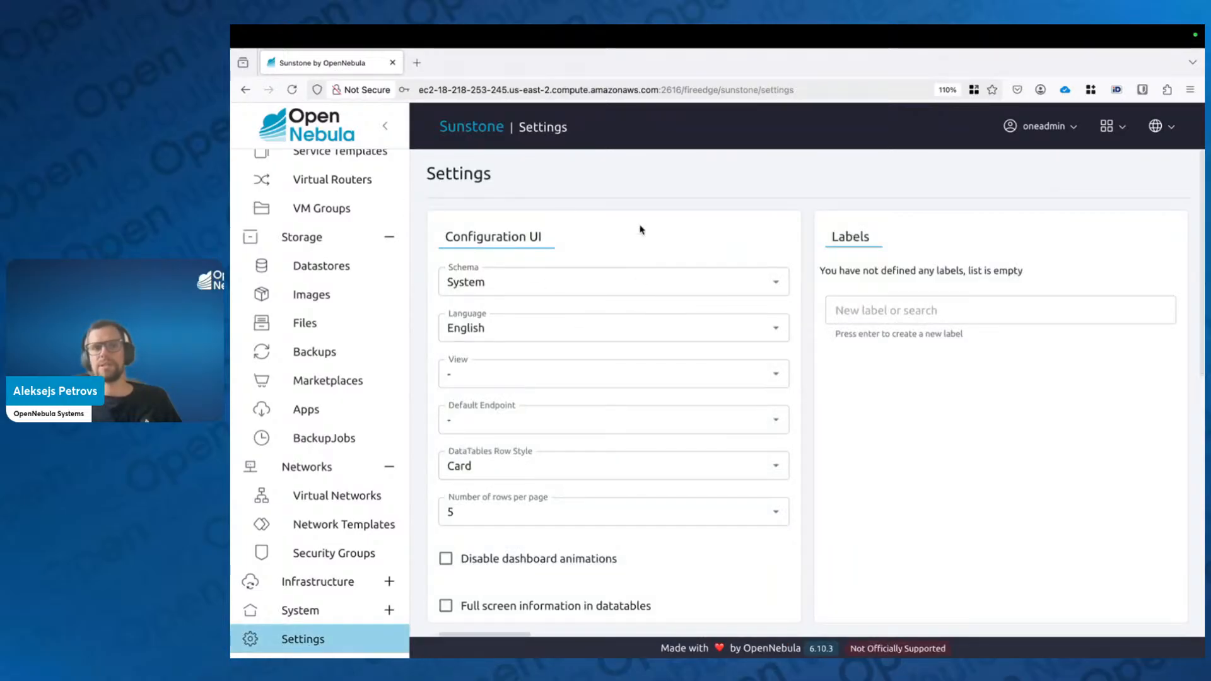
pyautogui.click(608, 281)
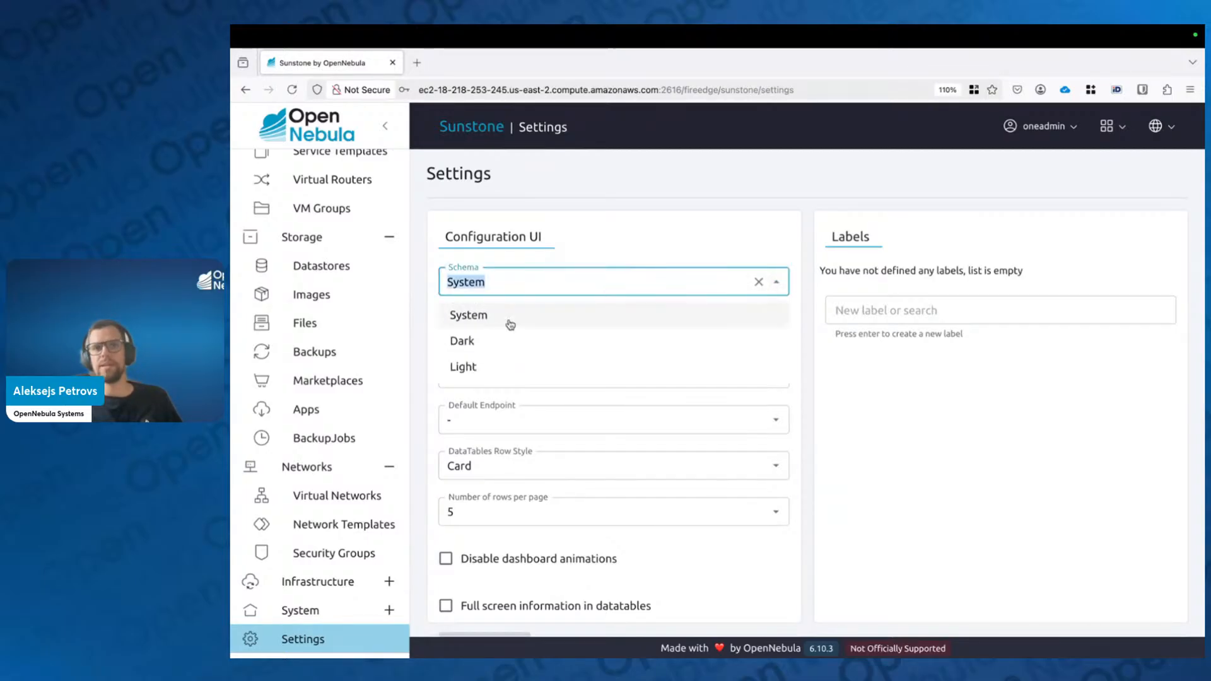
pyautogui.click(503, 339)
pyautogui.click(776, 282)
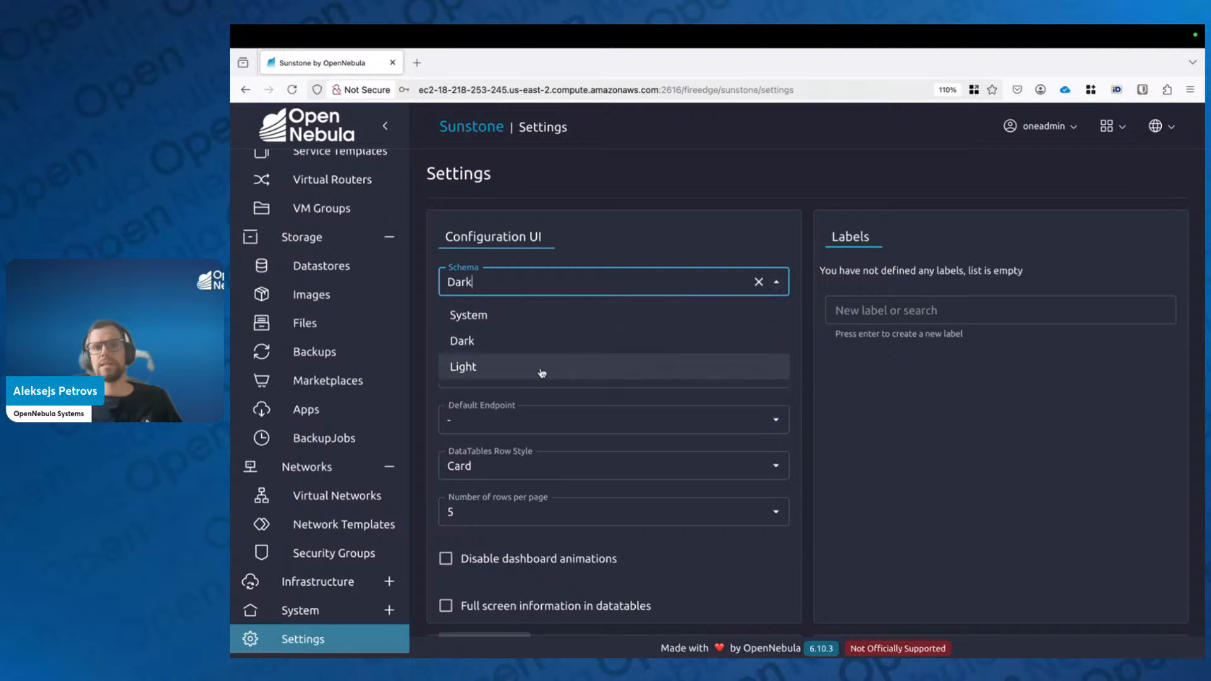
pyautogui.click(541, 367)
pyautogui.click(776, 282)
pyautogui.click(555, 313)
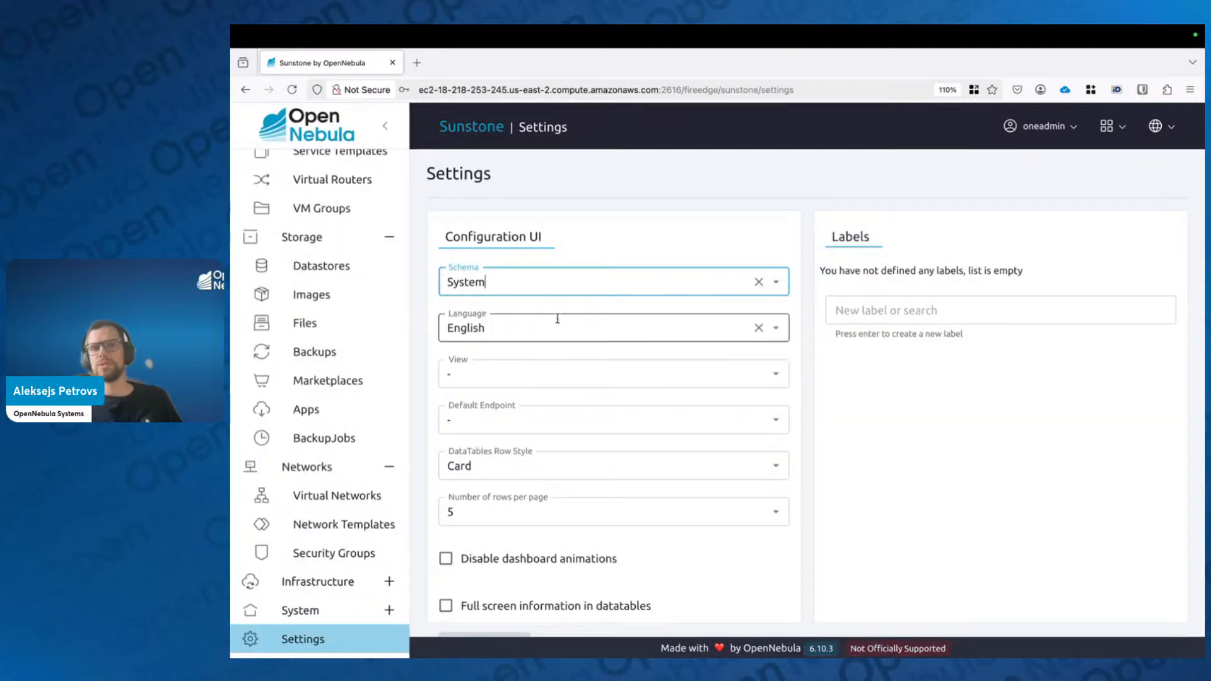
pyautogui.click(777, 282)
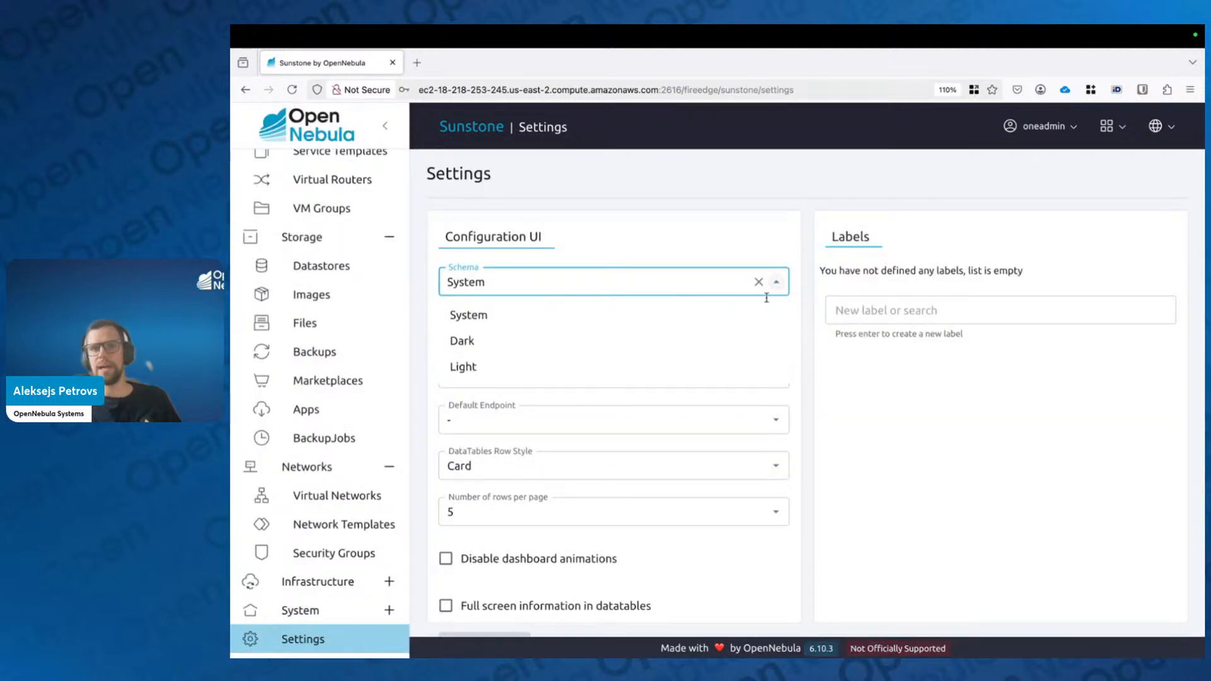
pyautogui.click(710, 371)
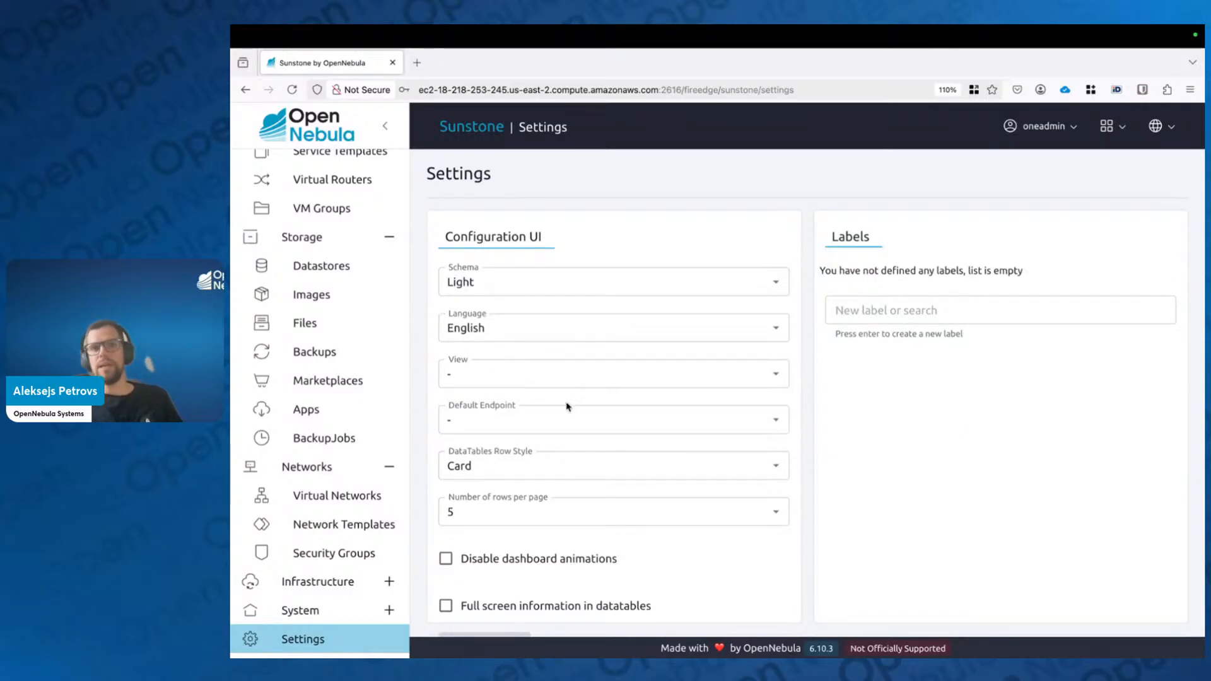
pyautogui.scroll(-5, 600, 398)
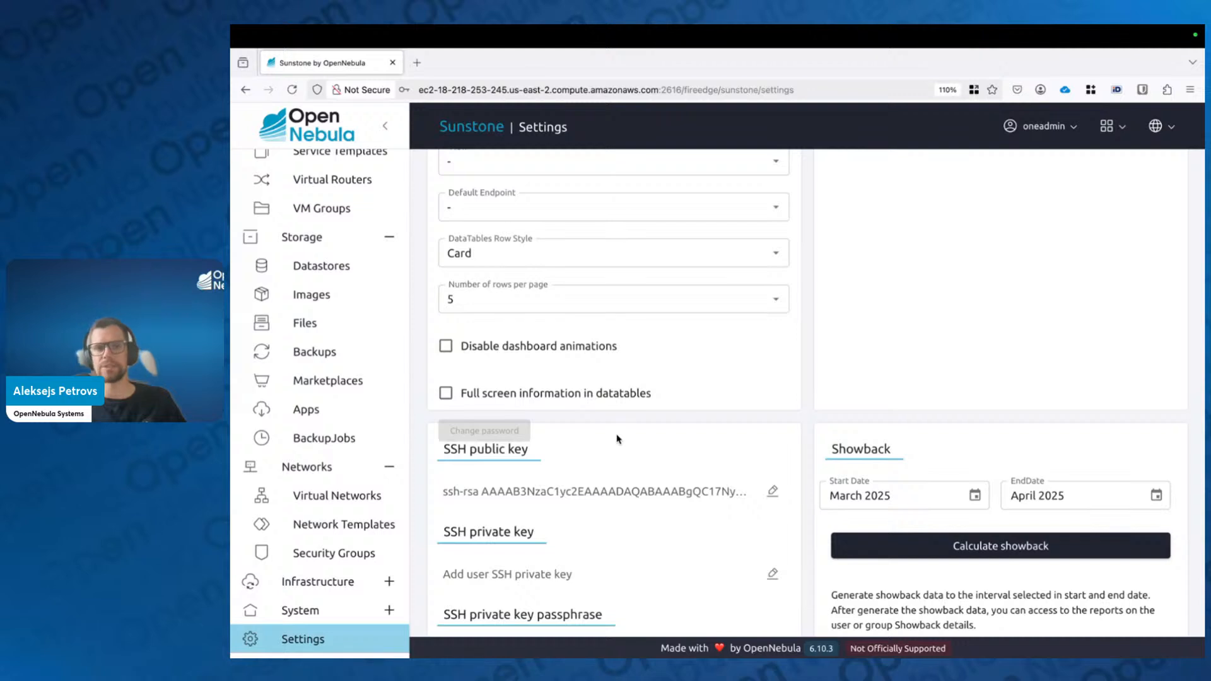
# Step: Add the labels dev and prod in the Labels section, then switch to the slides
pyautogui.scroll(3, 839, 428)
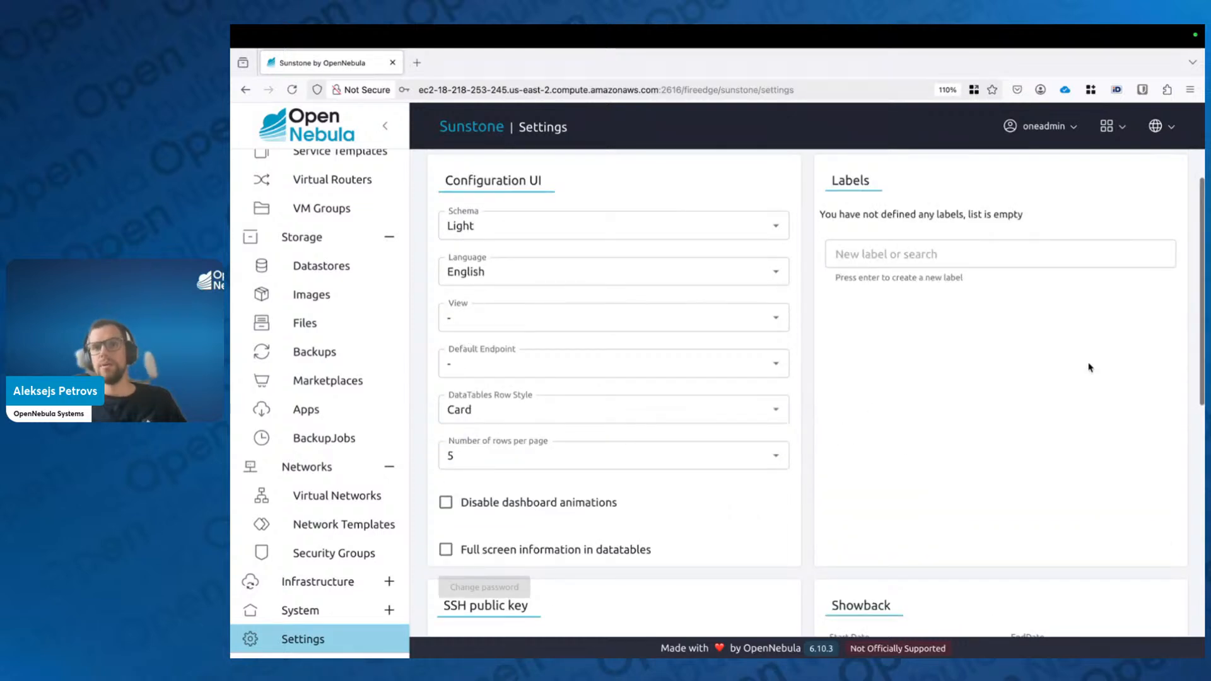
pyautogui.scroll(-6, 853, 347)
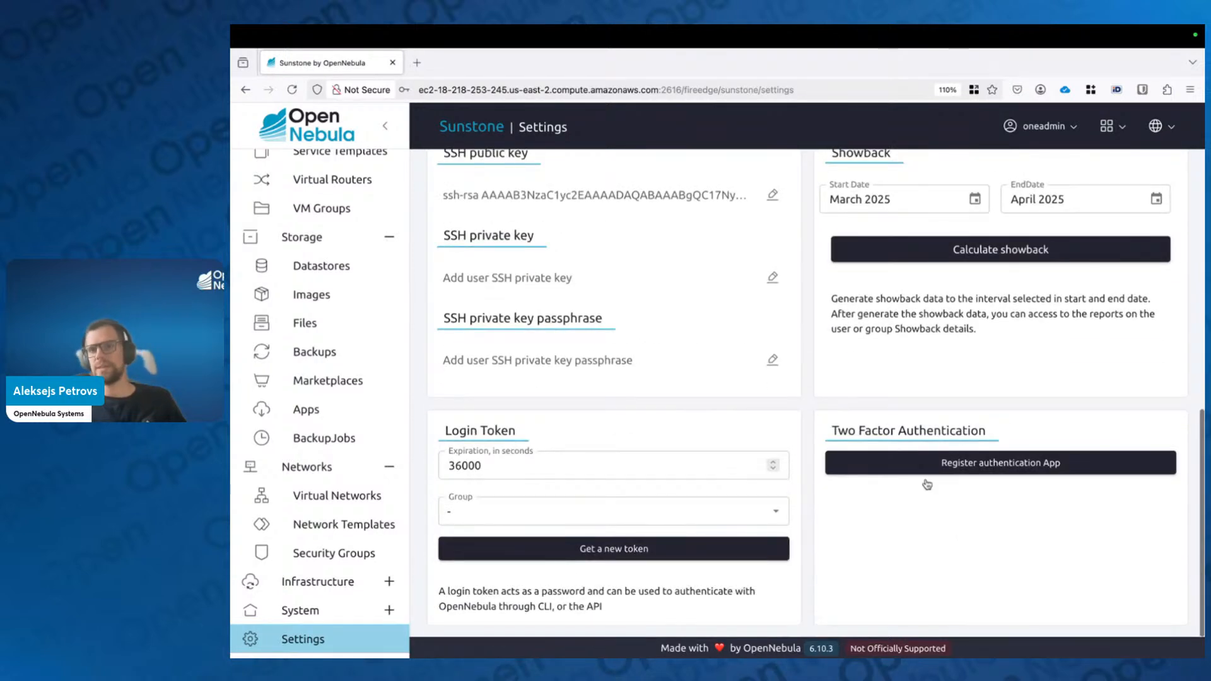
pyautogui.scroll(6, 950, 475)
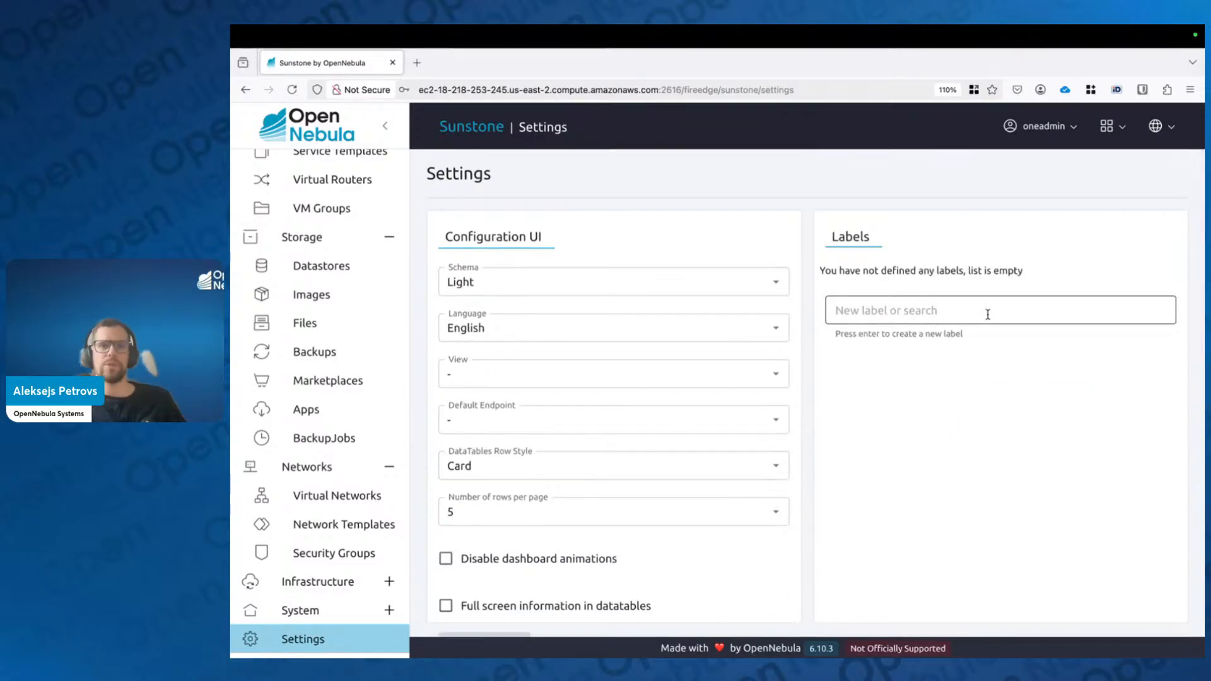
pyautogui.click(988, 318)
pyautogui.write('dev')
pyautogui.press('Return')
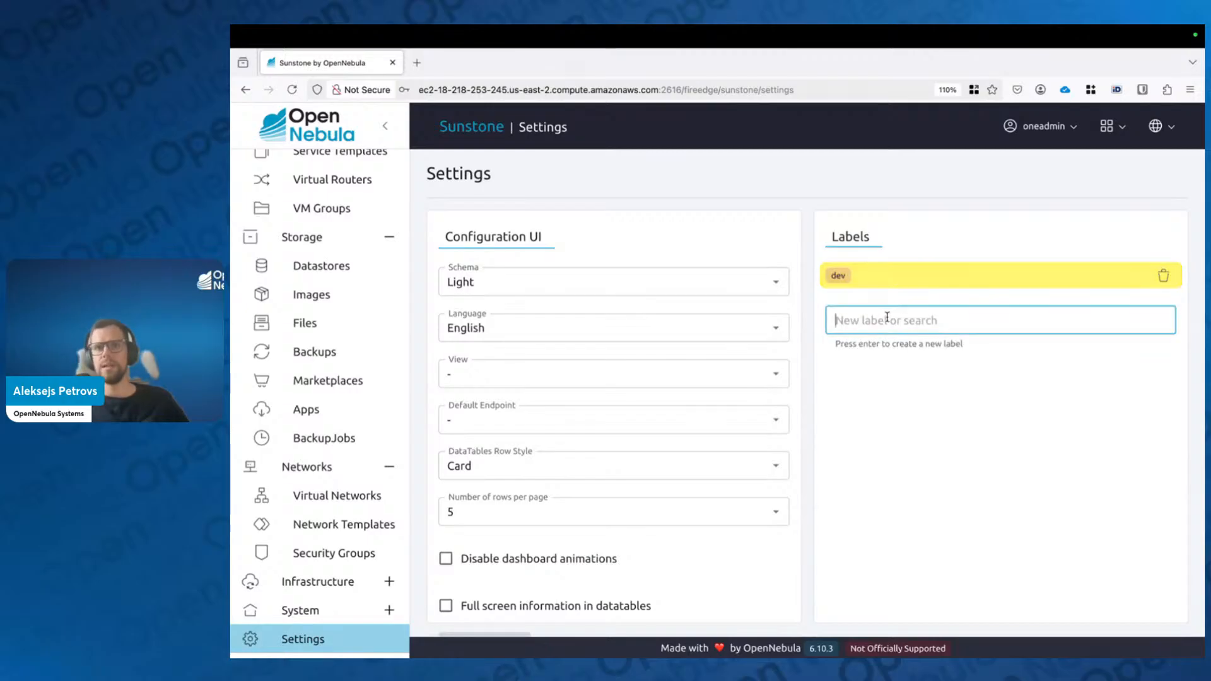
pyautogui.write('prod')
pyautogui.press('Return')
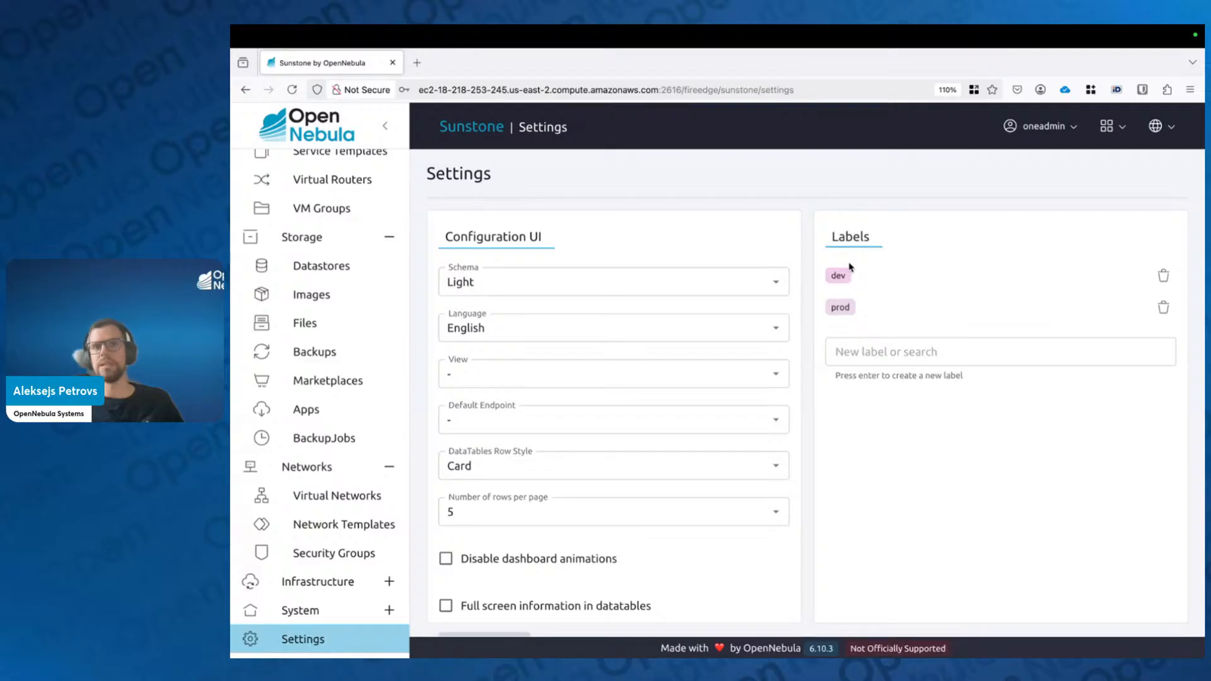
pyautogui.hotkey('ctrl', 'Left')
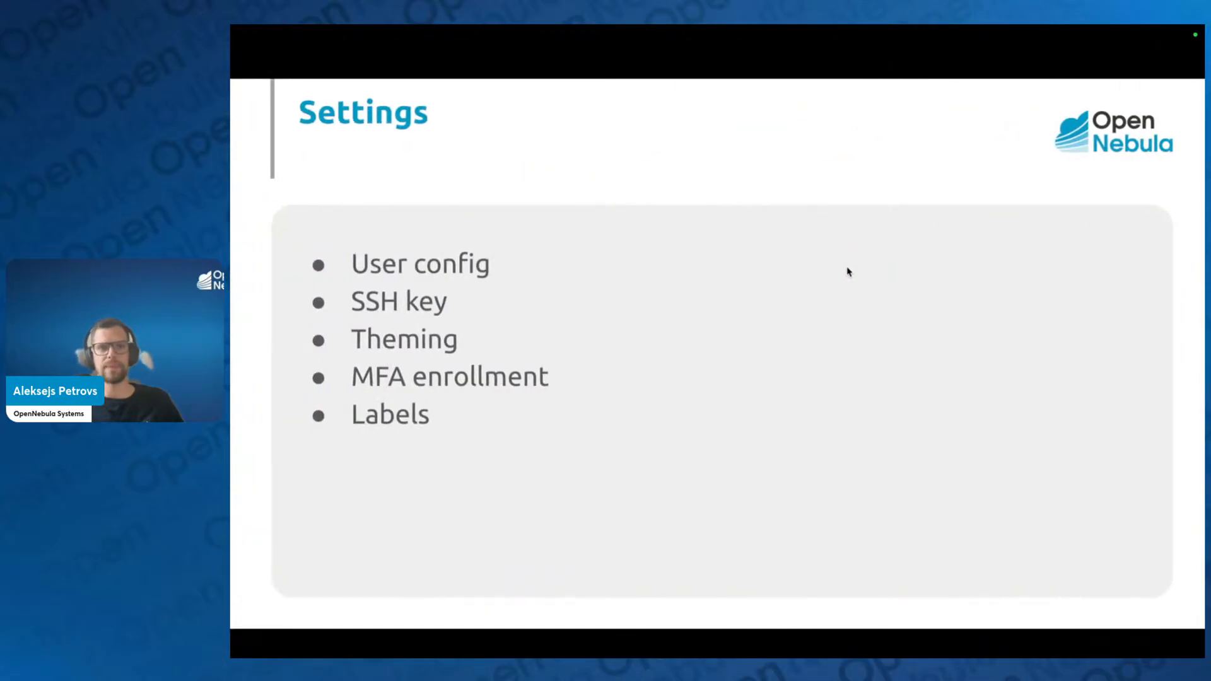
# Step: Advance to the Virtual Networks slide and go back to Sunstone's Settings page
pyautogui.press('Right')
pyautogui.hotkey('ctrl', 'Right')
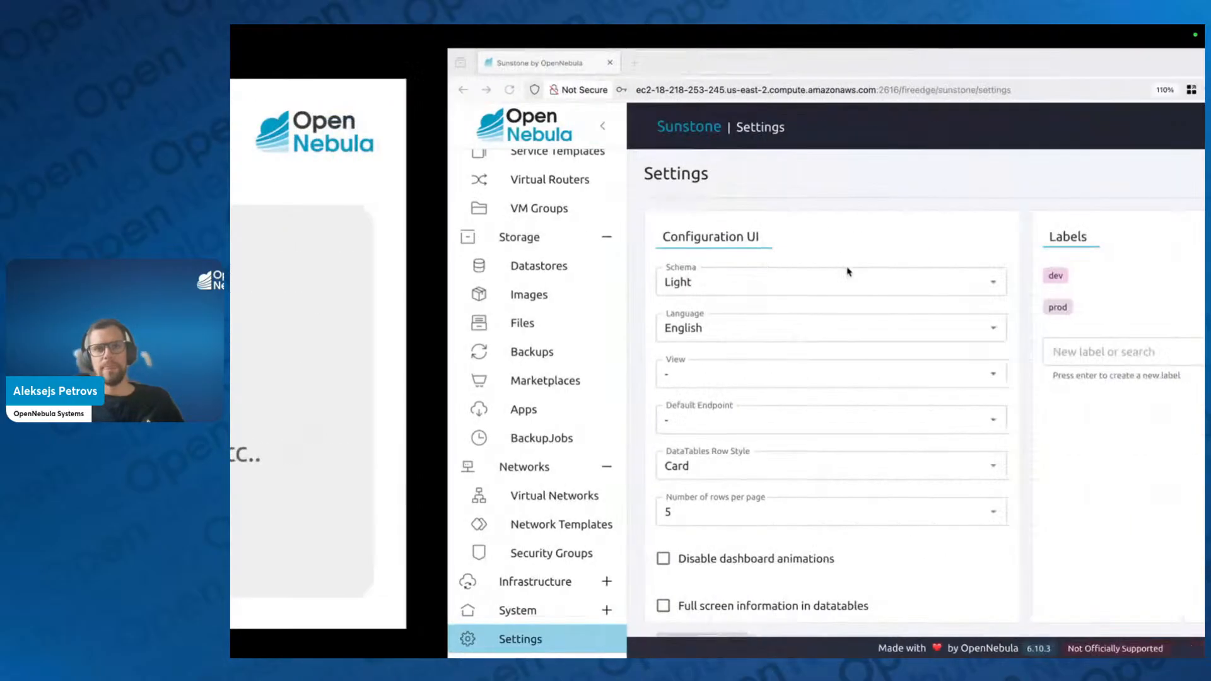
pyautogui.scroll(5, 335, 238)
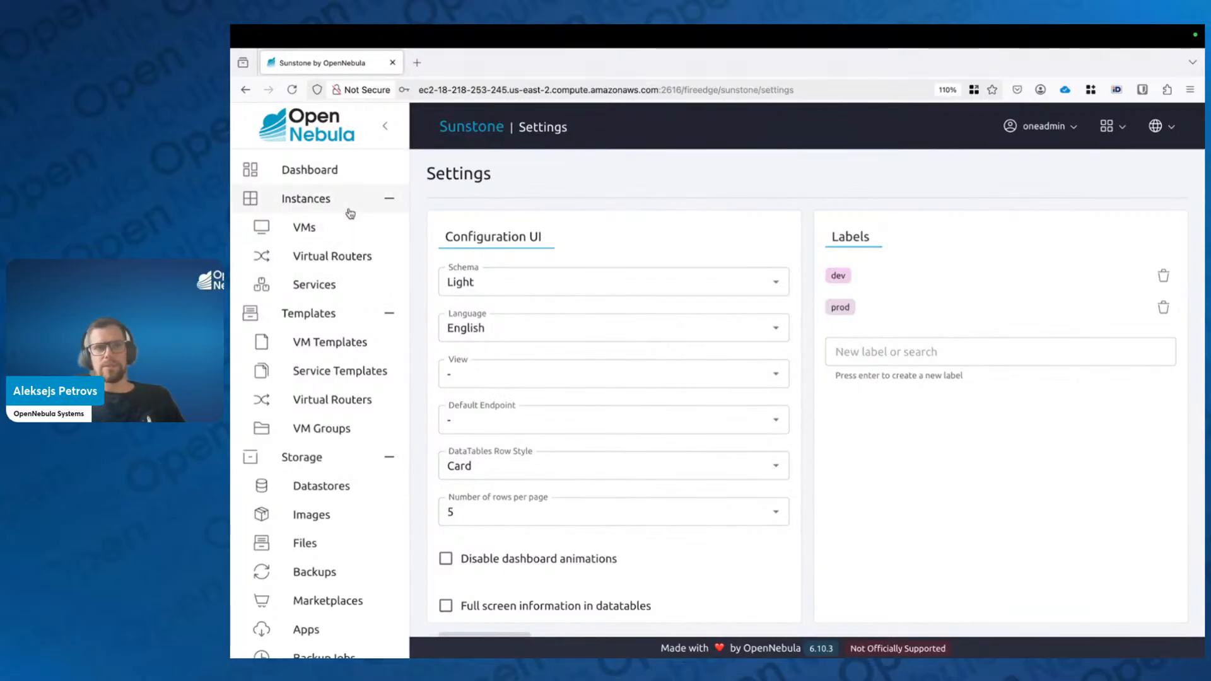
# Step: Collapse the Instances, Templates and Storage navigation sections, then return to the slides
pyautogui.click(390, 199)
pyautogui.click(390, 228)
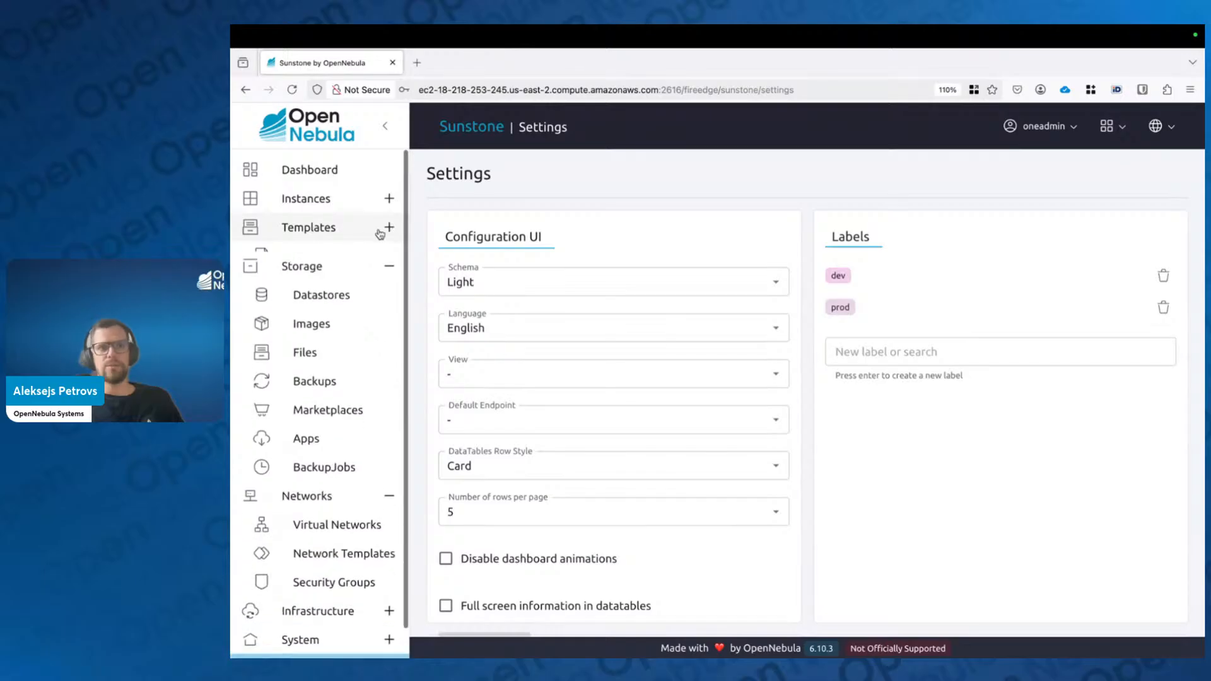
pyautogui.click(387, 257)
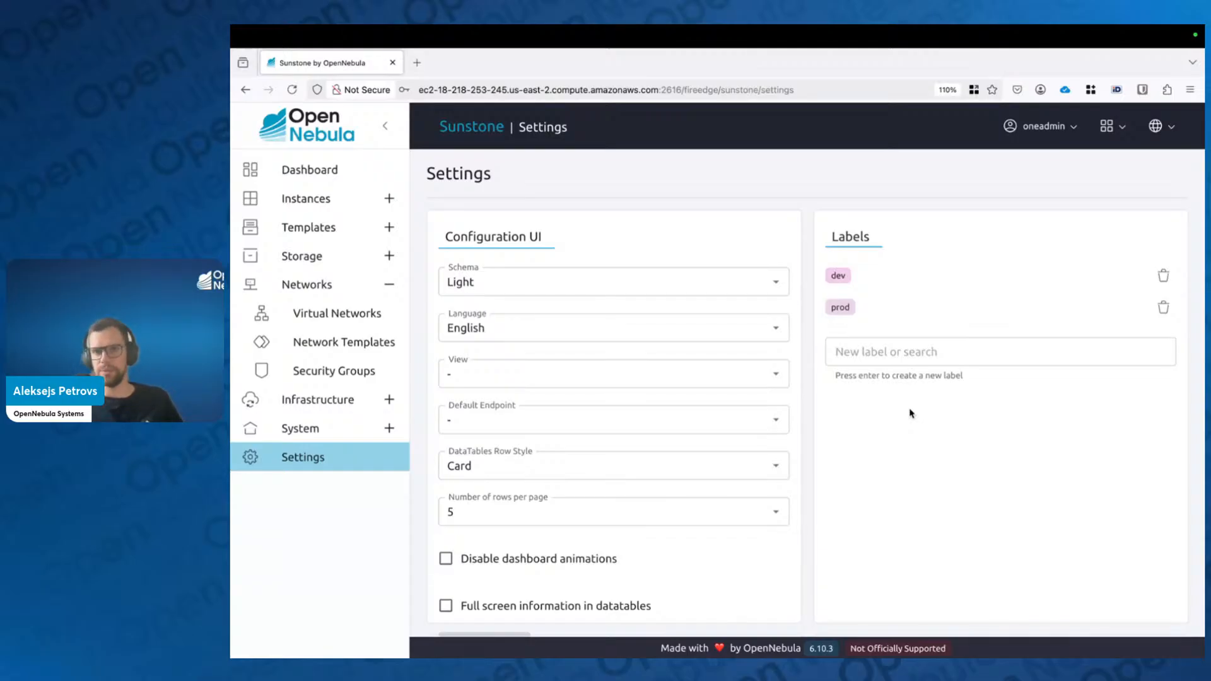
pyautogui.hotkey('ctrl', 'Left')
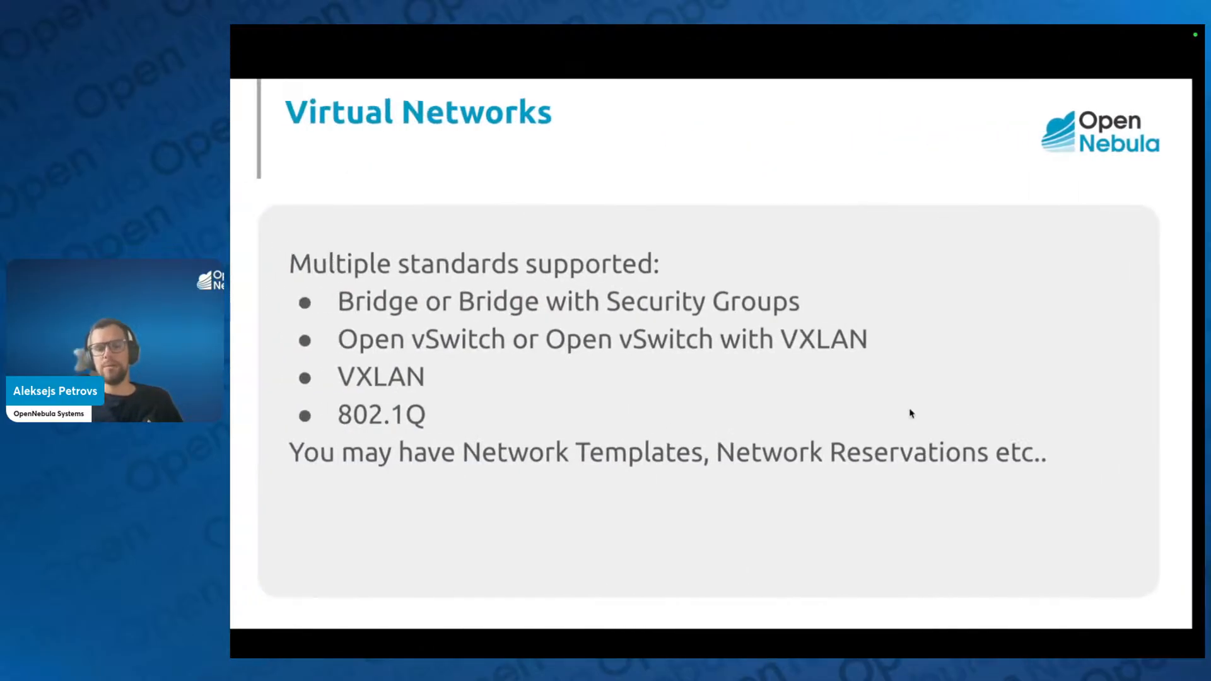
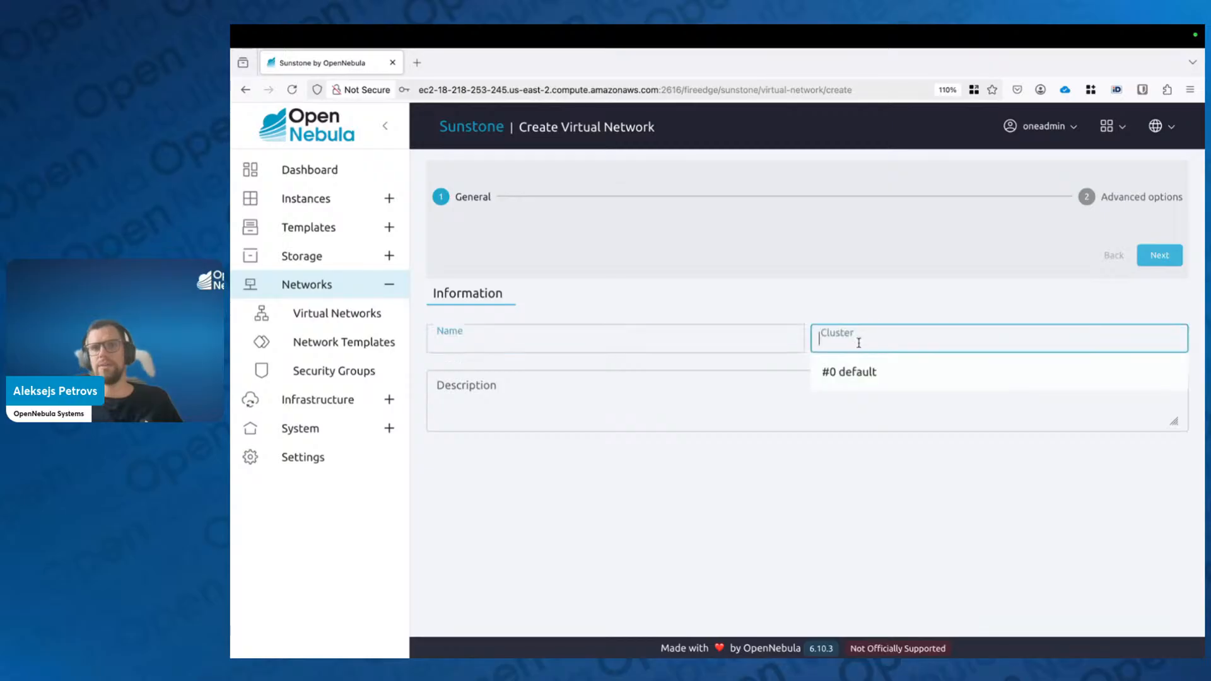
# Step: Assign the new network to cluster #0 default
pyautogui.click(890, 299)
pyautogui.click(865, 338)
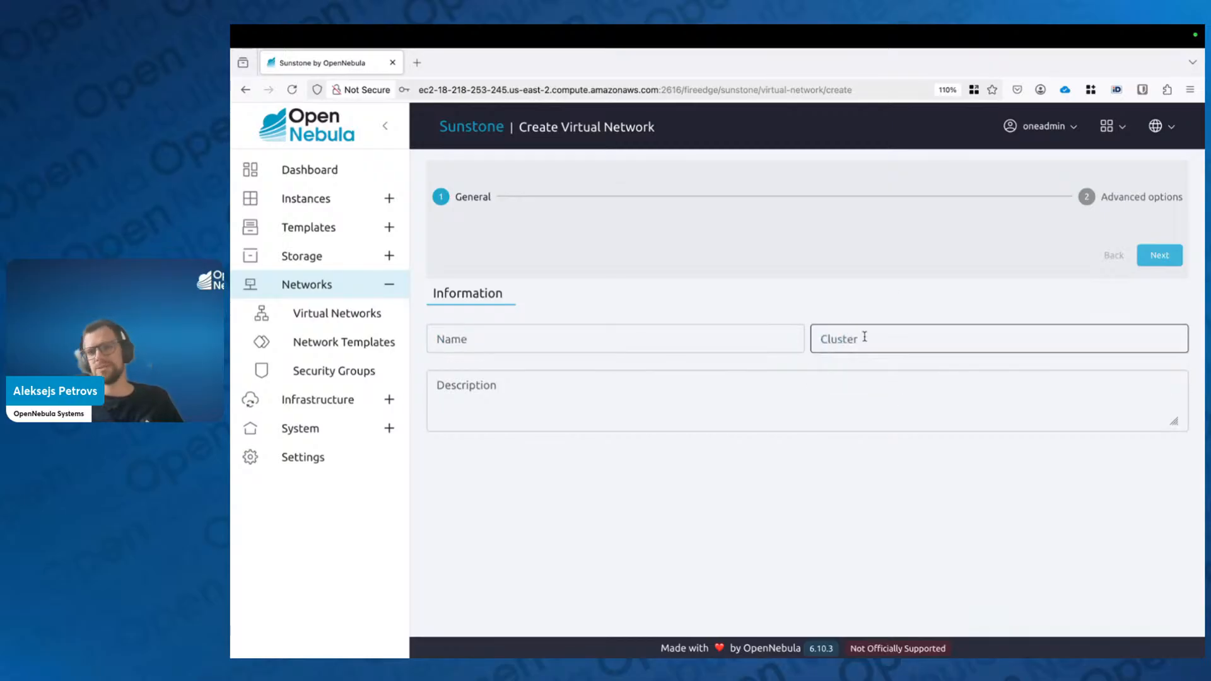
pyautogui.click(862, 371)
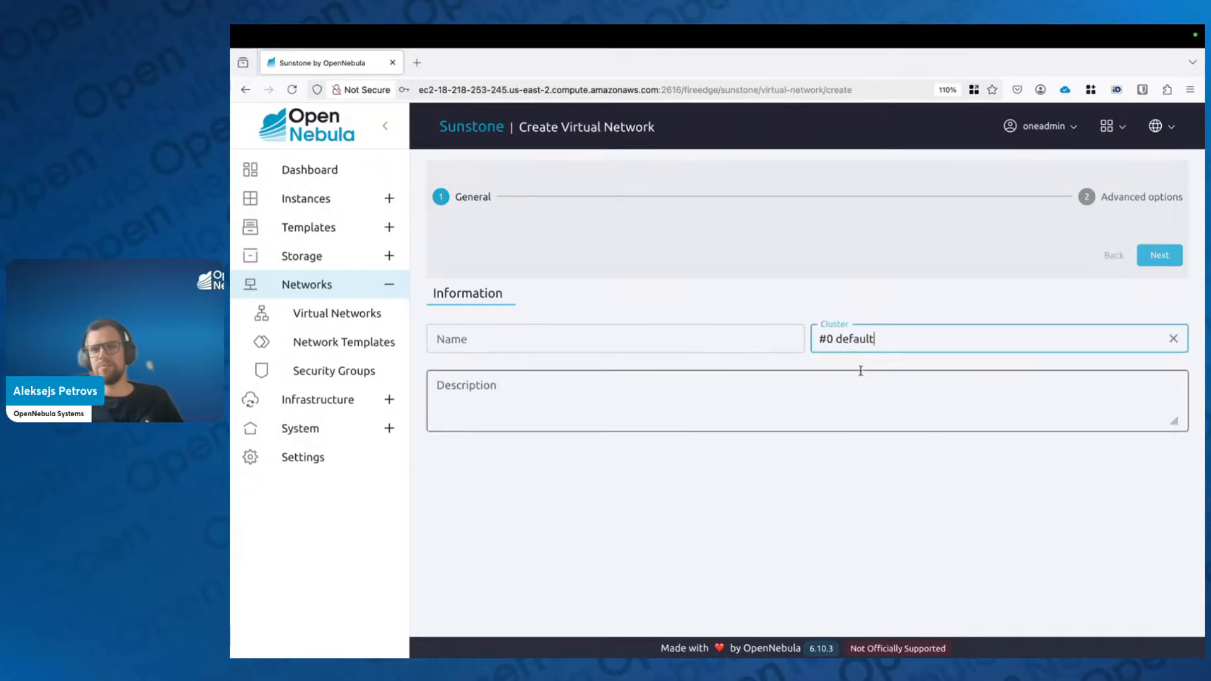
pyautogui.click(1173, 339)
pyautogui.click(1049, 294)
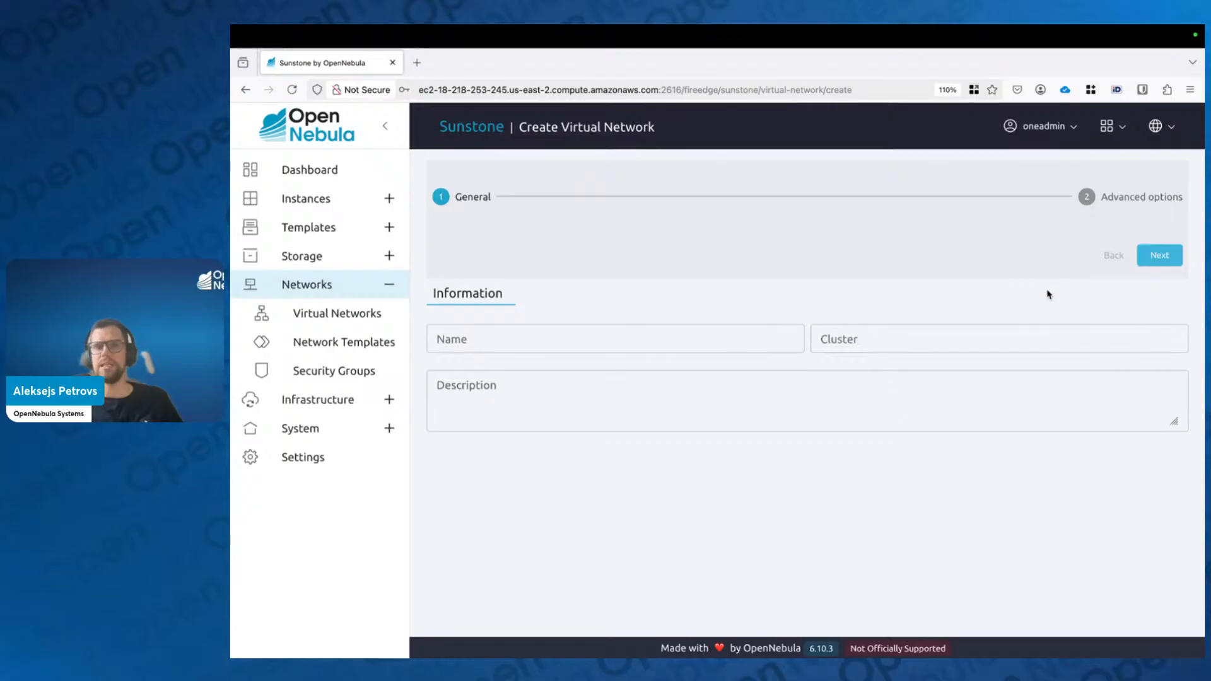
pyautogui.click(1055, 340)
pyautogui.click(913, 372)
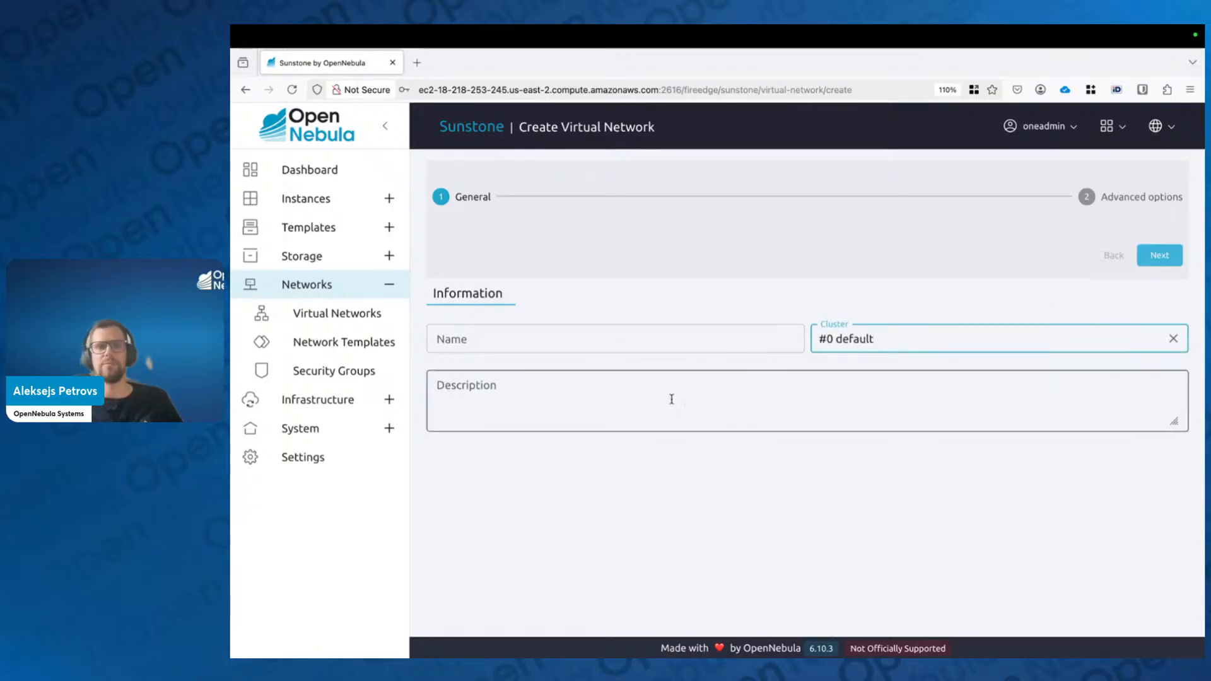
# Step: Name the network vnet2 and continue to the Advanced options step
pyautogui.click(687, 340)
pyautogui.write('vet2')
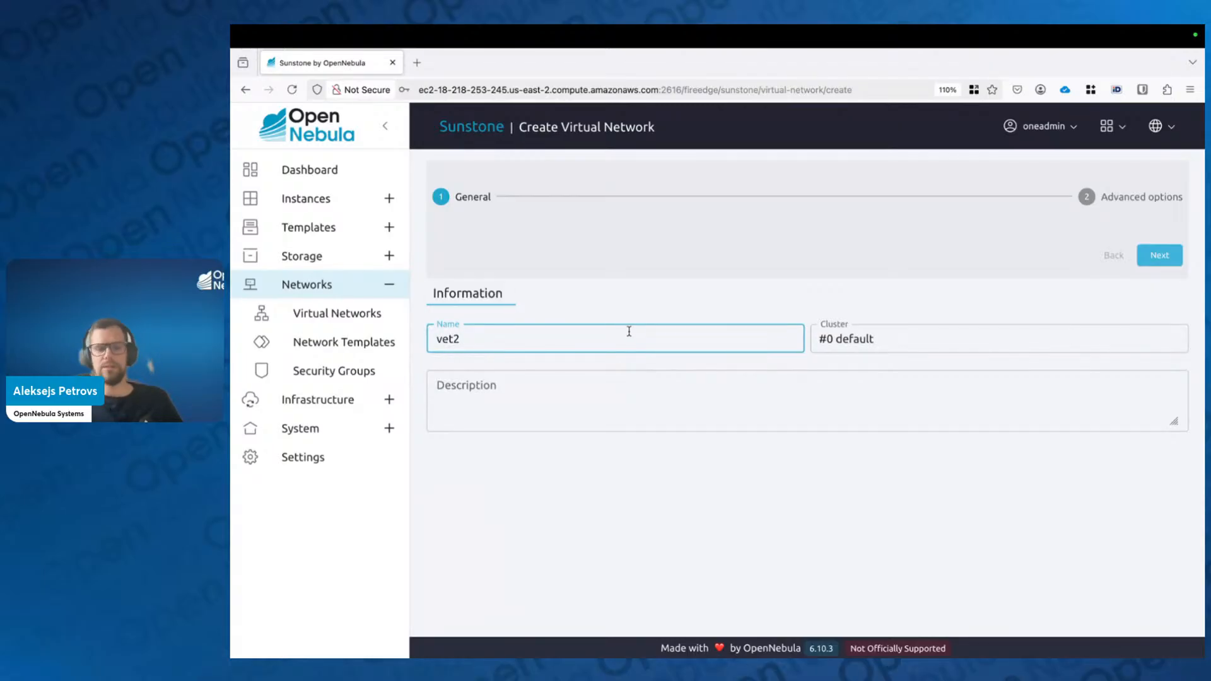
pyautogui.press('Home')
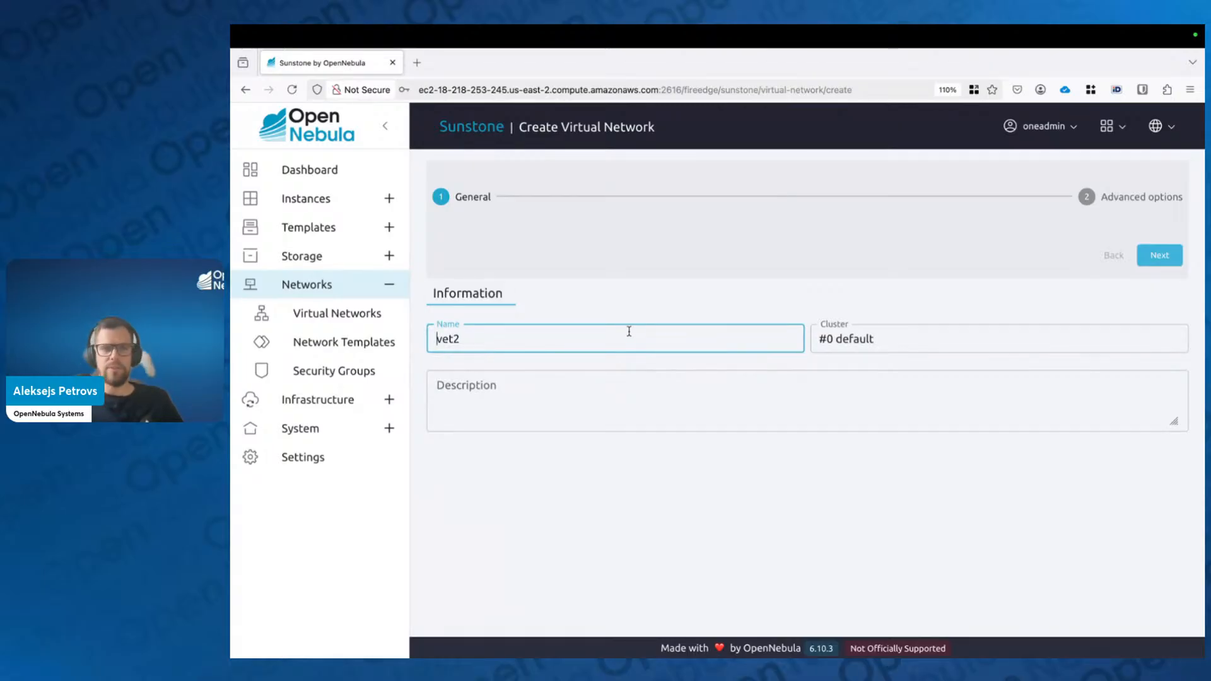
pyautogui.press('Right')
pyautogui.write('n')
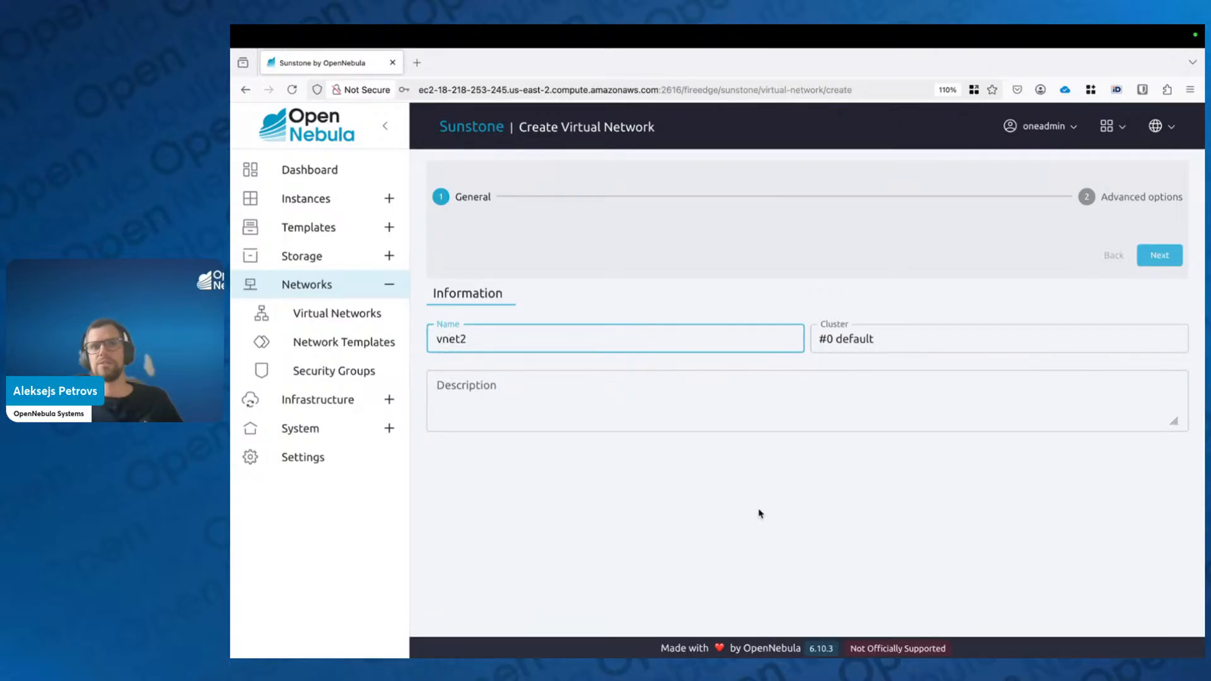
pyautogui.click(1159, 259)
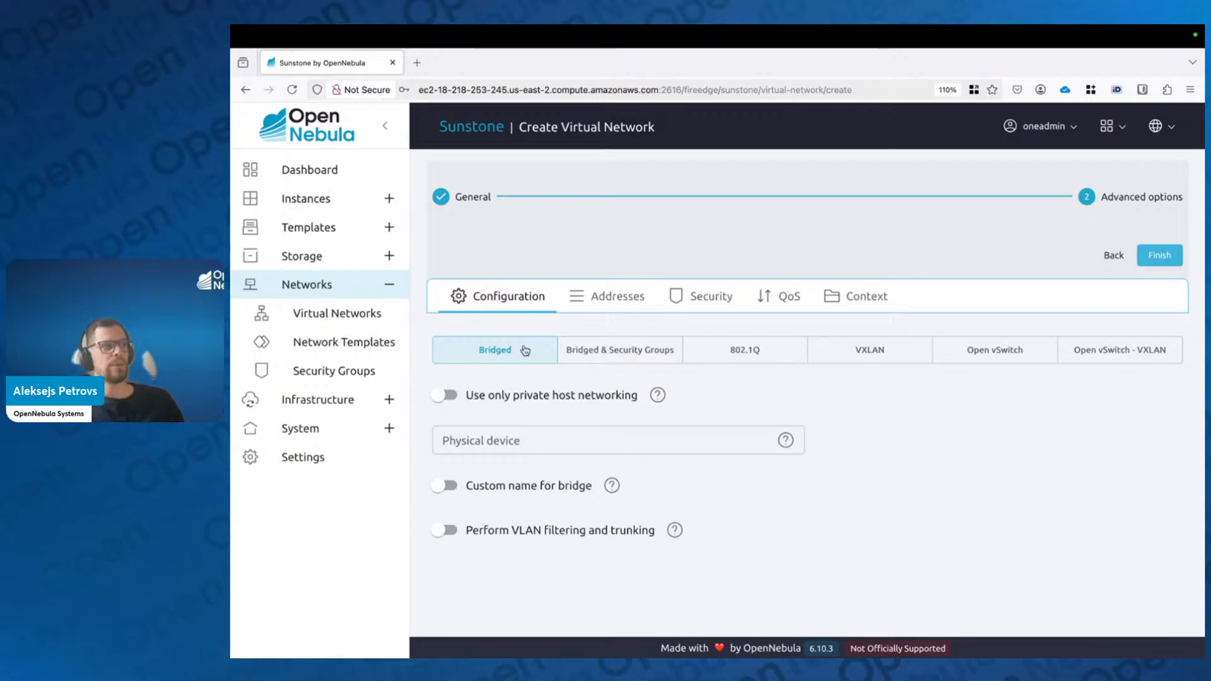
pyautogui.click(631, 352)
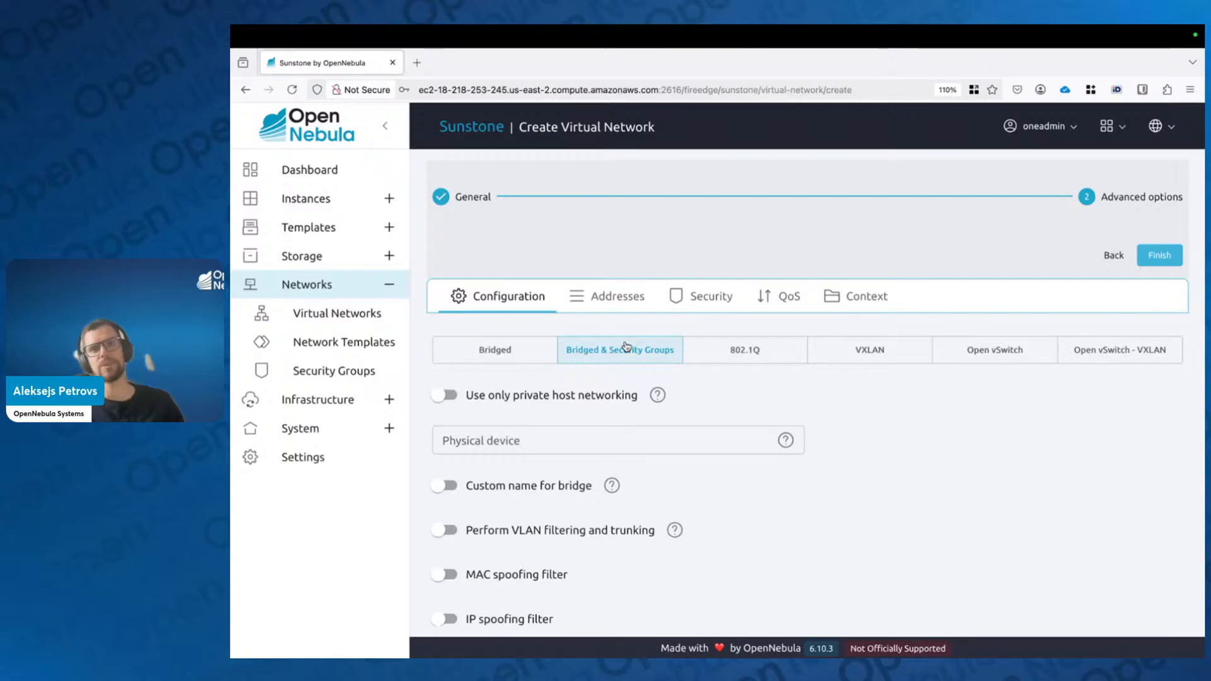
pyautogui.click(713, 301)
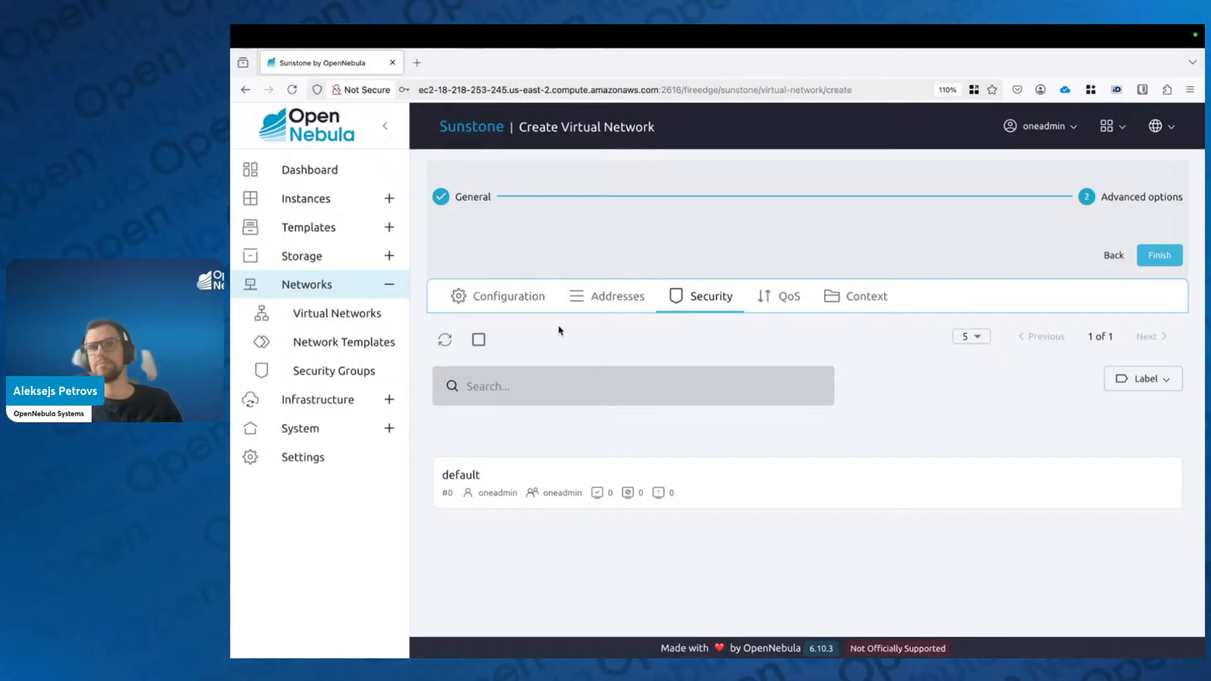
pyautogui.click(513, 296)
pyautogui.click(508, 351)
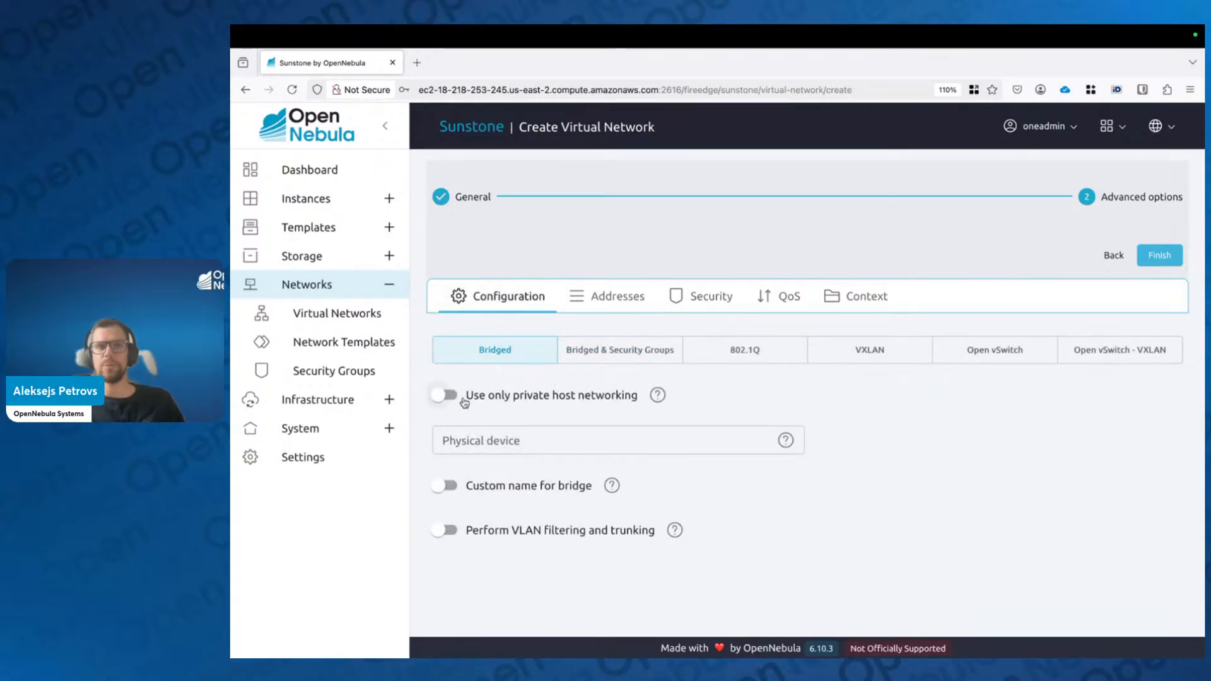
pyautogui.moveTo(465, 400); pyautogui.dragTo(661, 410)
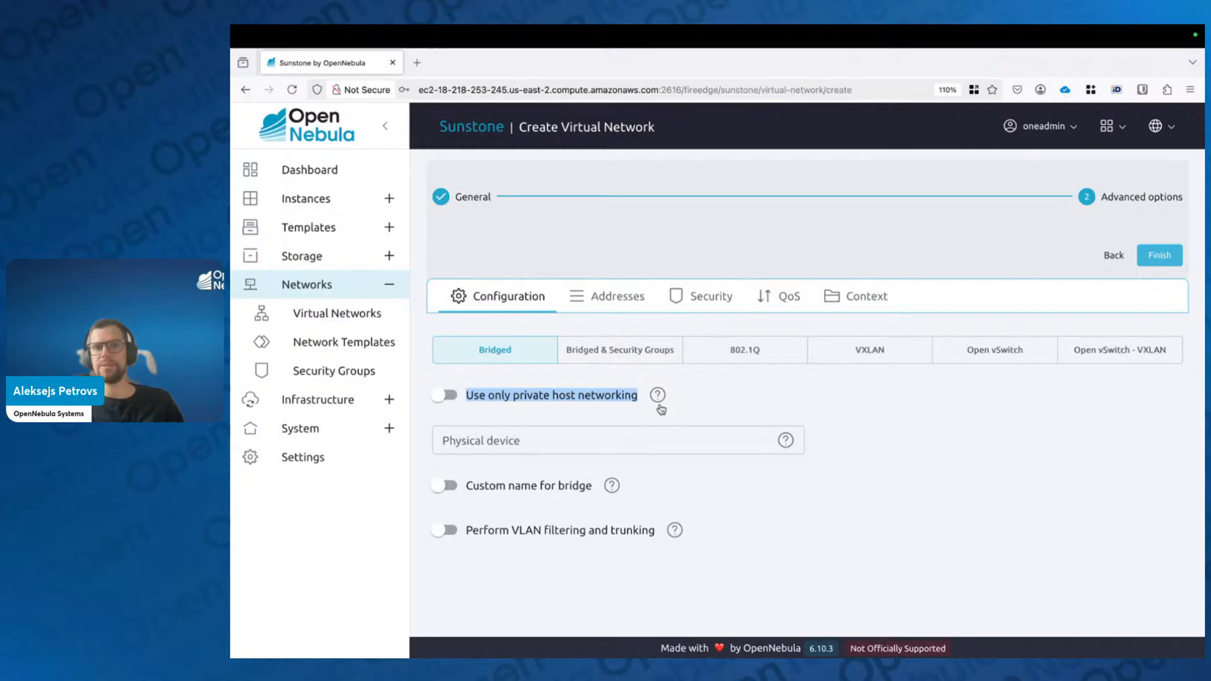
# Step: Toggle private host networking on and off, and leave Physical device empty
pyautogui.click(780, 402)
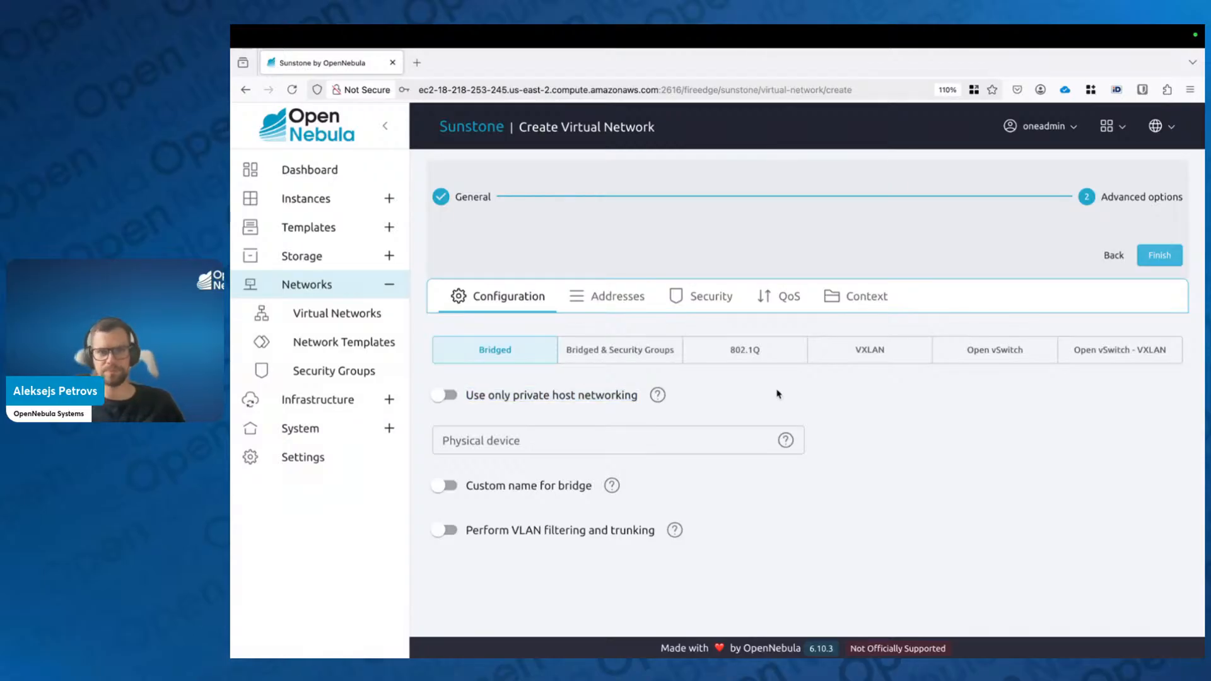
pyautogui.click(611, 403)
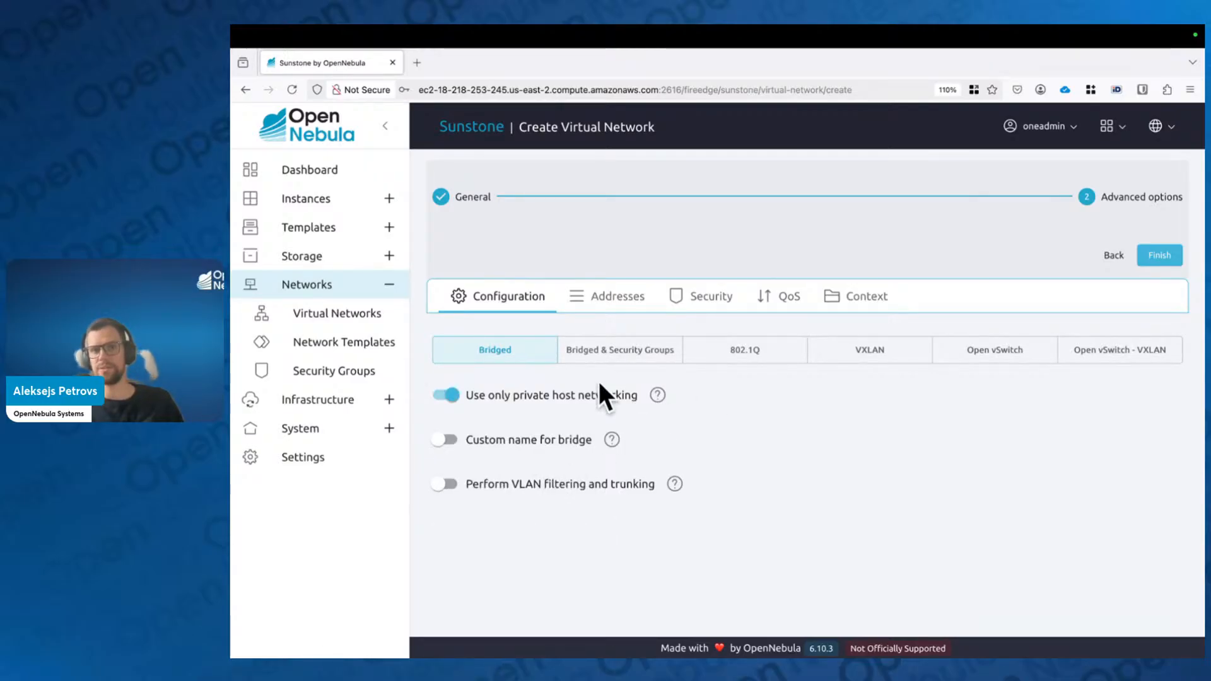
pyautogui.click(550, 397)
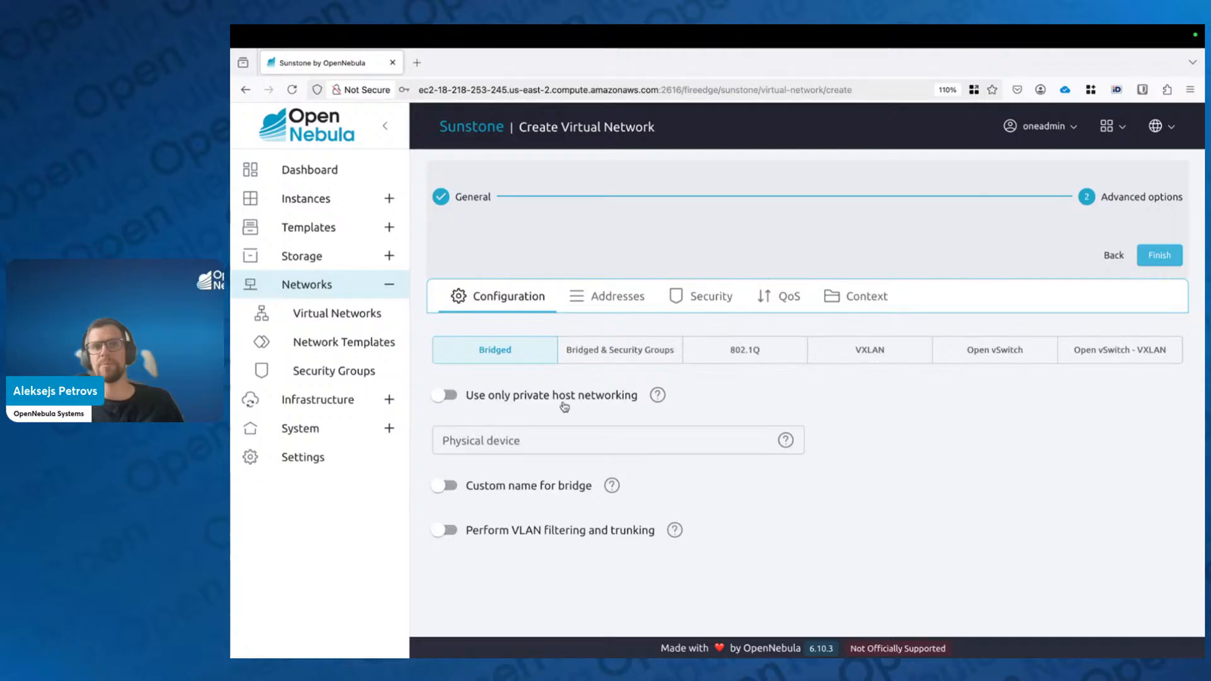
pyautogui.click(546, 446)
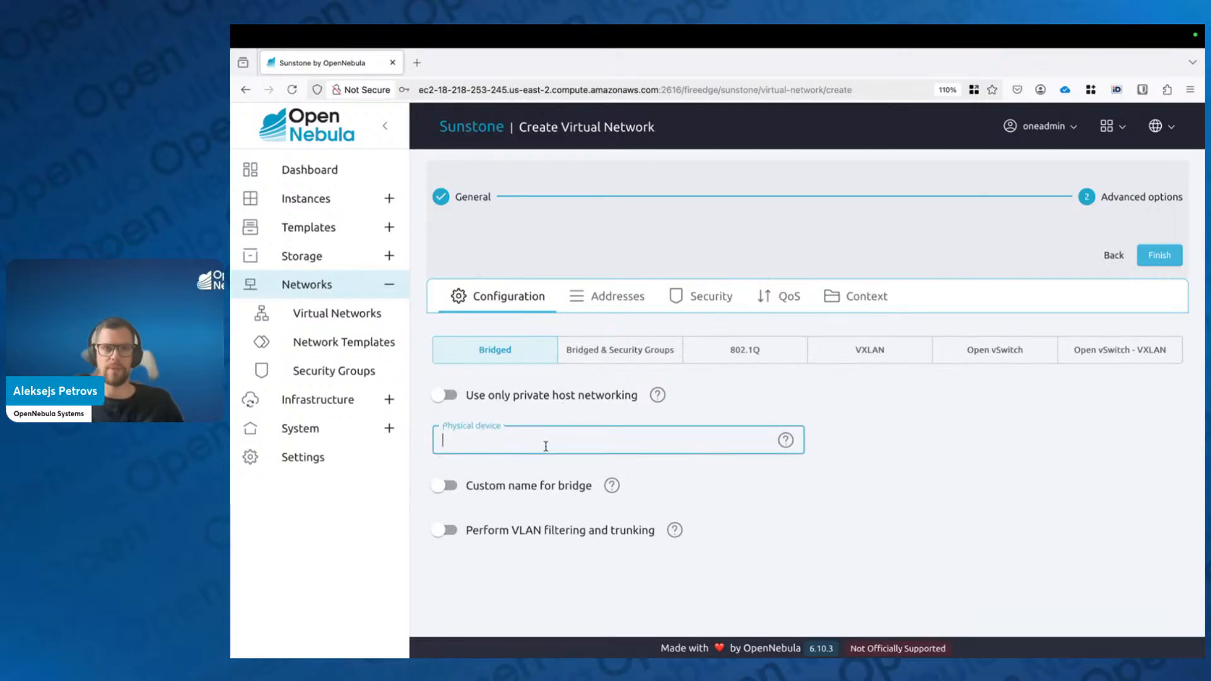
pyautogui.write('eth0')
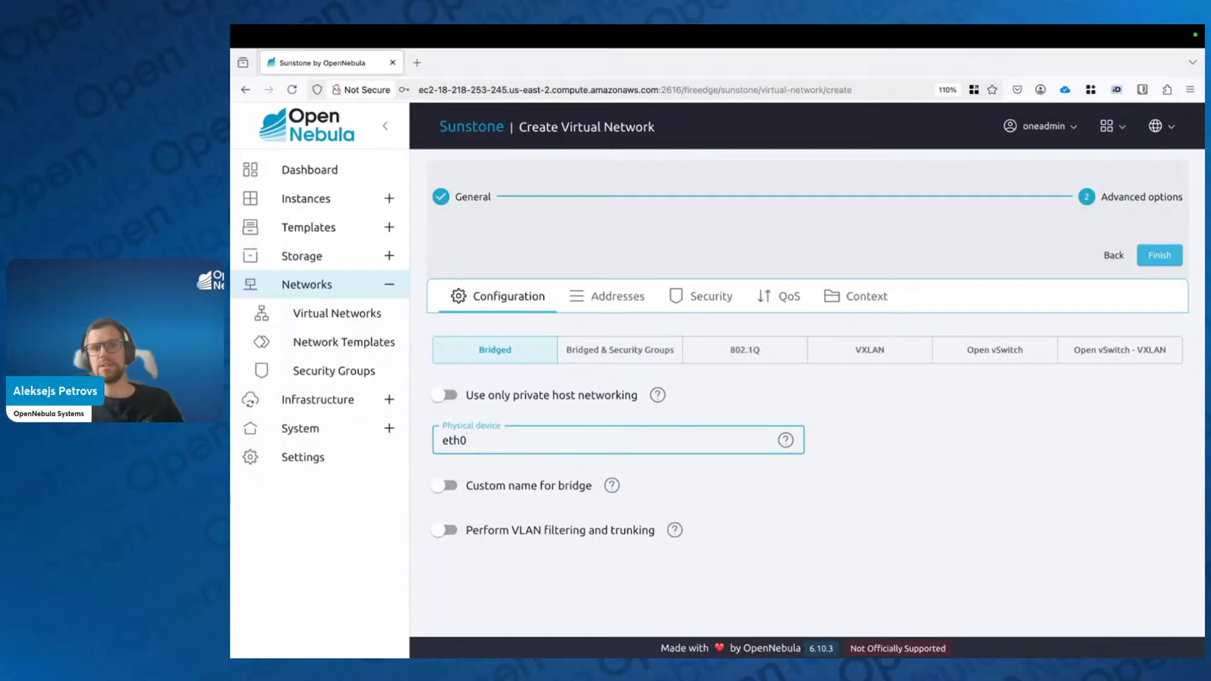
pyautogui.hotkey('ctrl', 'a')
pyautogui.write('bond')
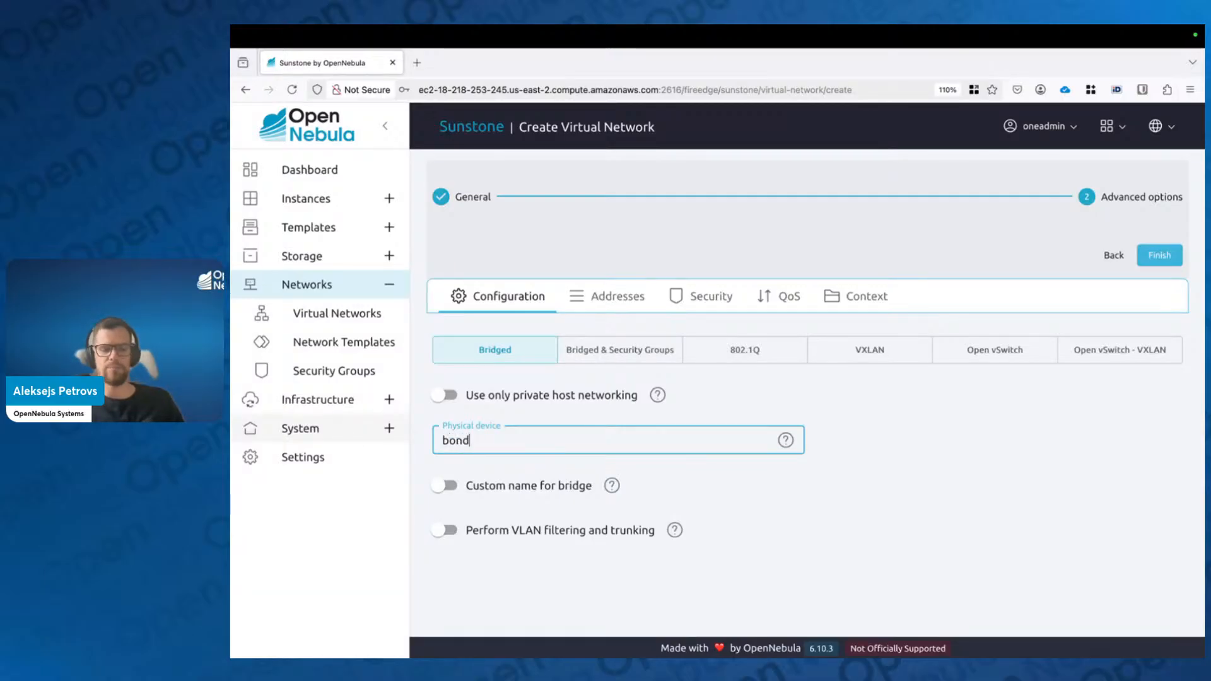
pyautogui.press('BackSpace')
pyautogui.press('BackSpace')
pyautogui.press('BackSpace')
pyautogui.press('BackSpace')
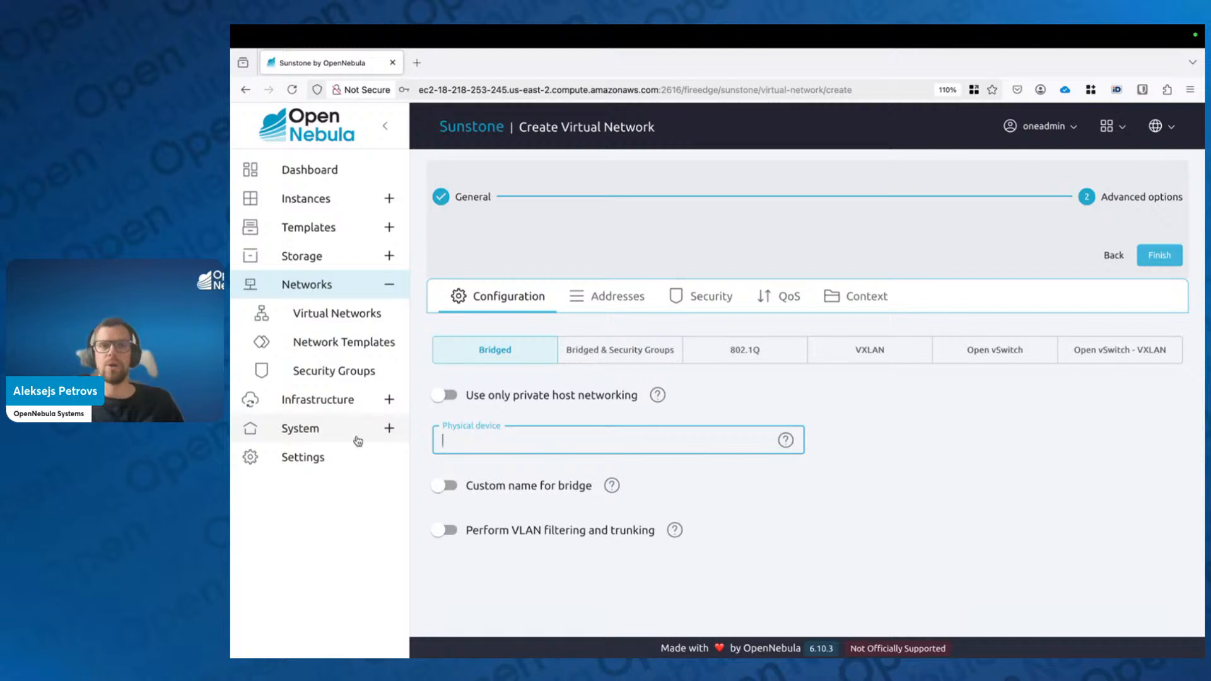
pyautogui.click(918, 451)
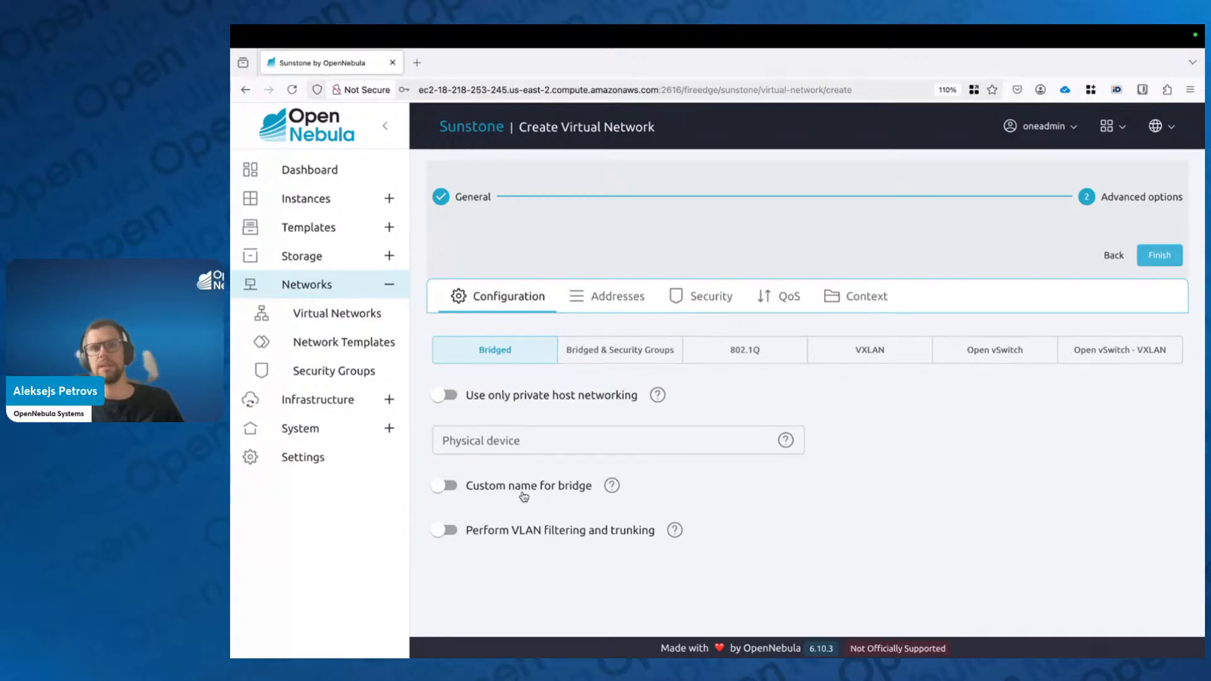
# Step: Enter br0 as a custom bridge name, then switch the custom name off
pyautogui.click(448, 486)
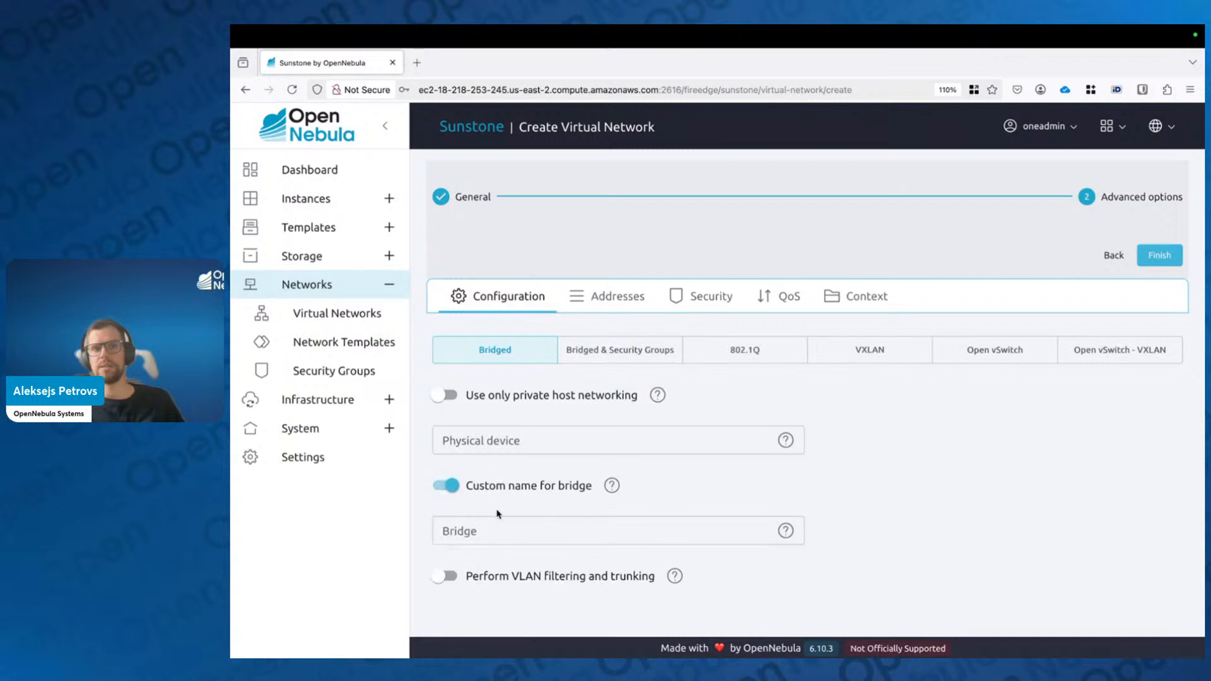
pyautogui.click(499, 531)
pyautogui.write('br0')
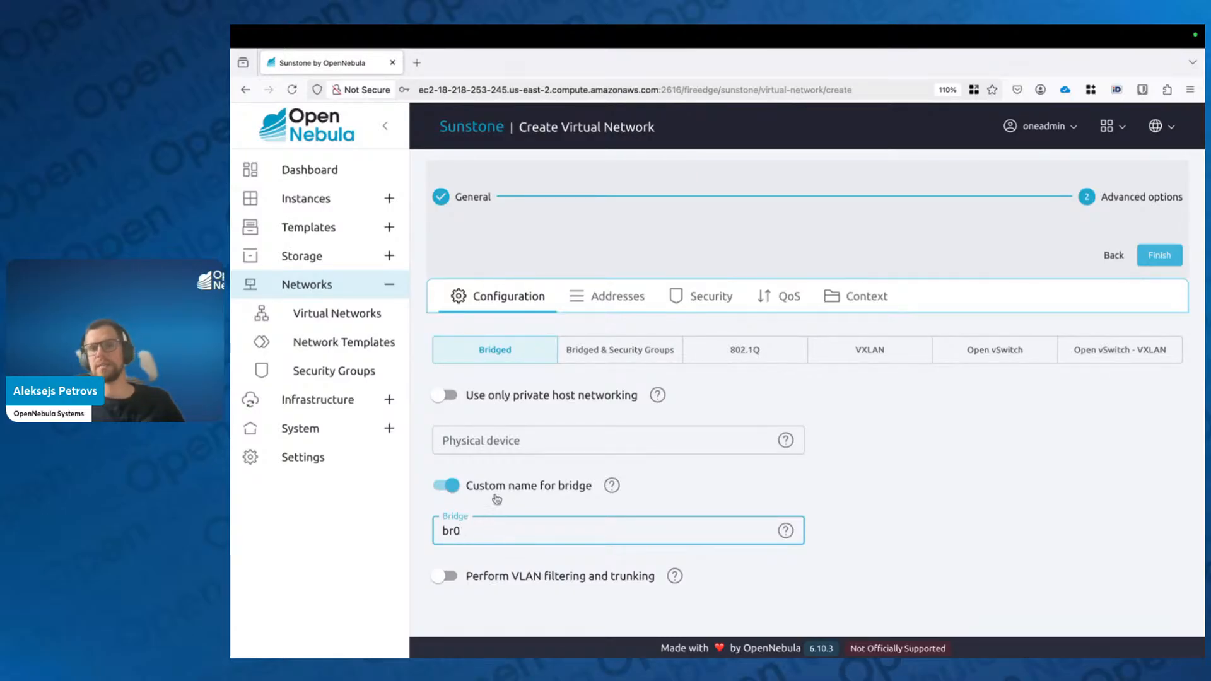
pyautogui.click(437, 486)
# Step: Switch the network type to 802.1Q with VLAN ID 100
pyautogui.click(859, 360)
pyautogui.click(754, 353)
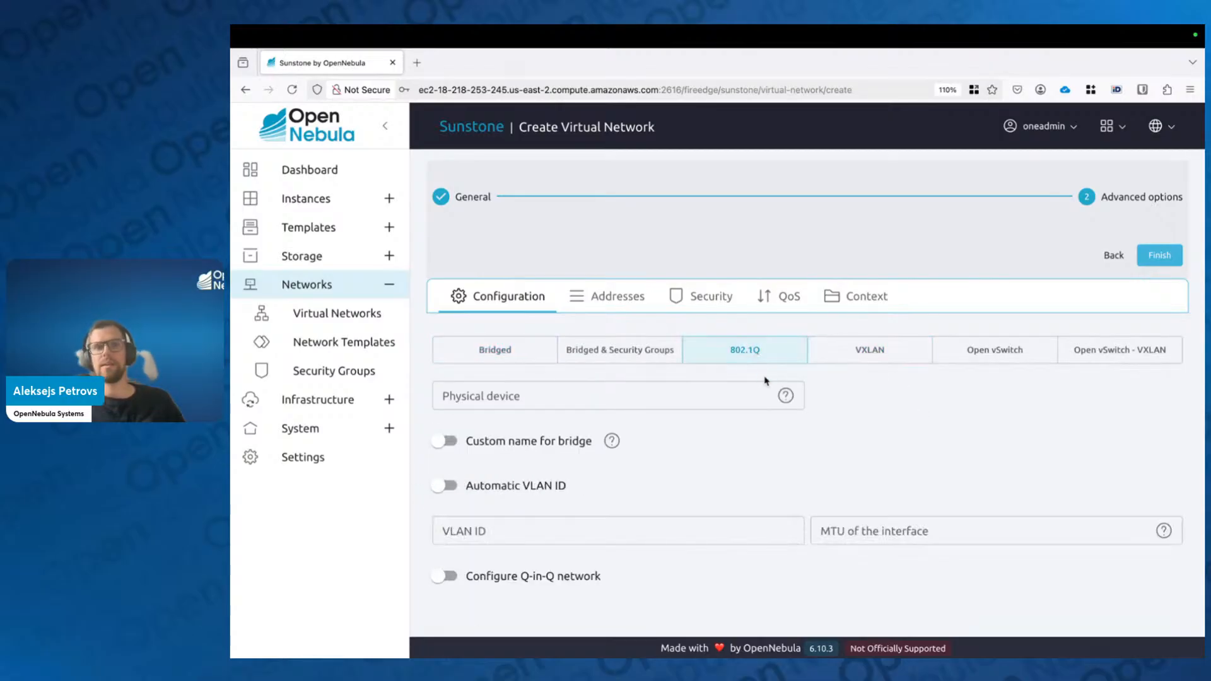
pyautogui.click(596, 518)
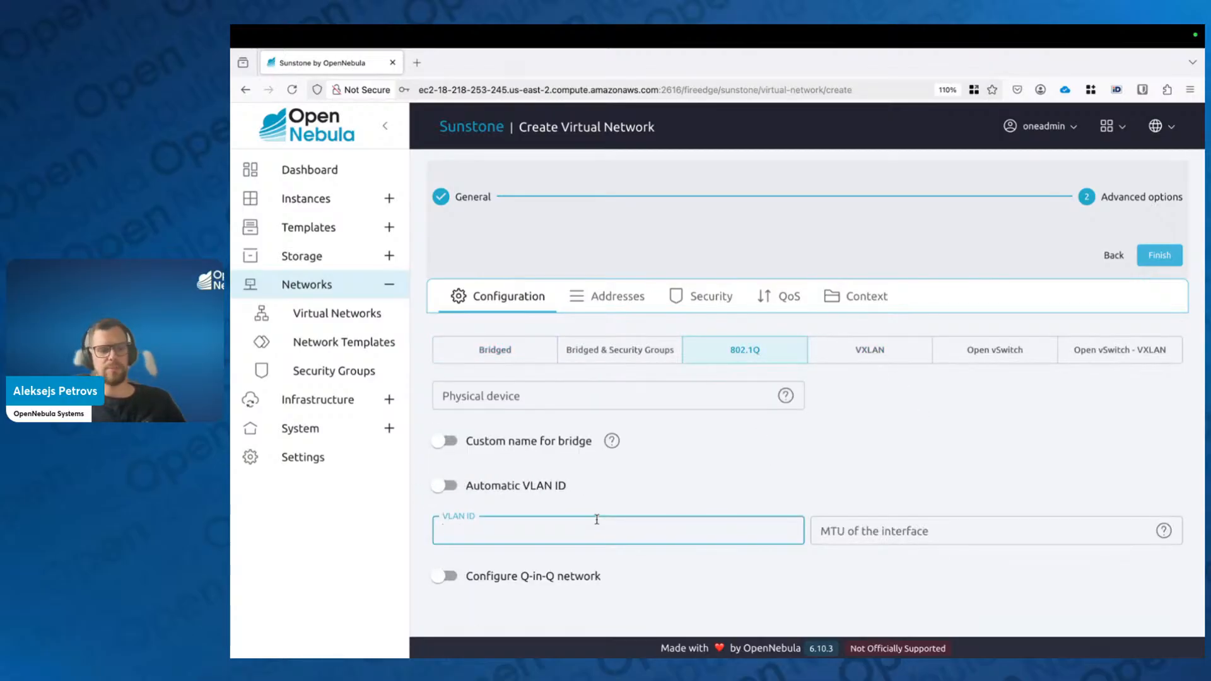
pyautogui.write('10')
pyautogui.press('BackSpace')
pyautogui.press('BackSpace')
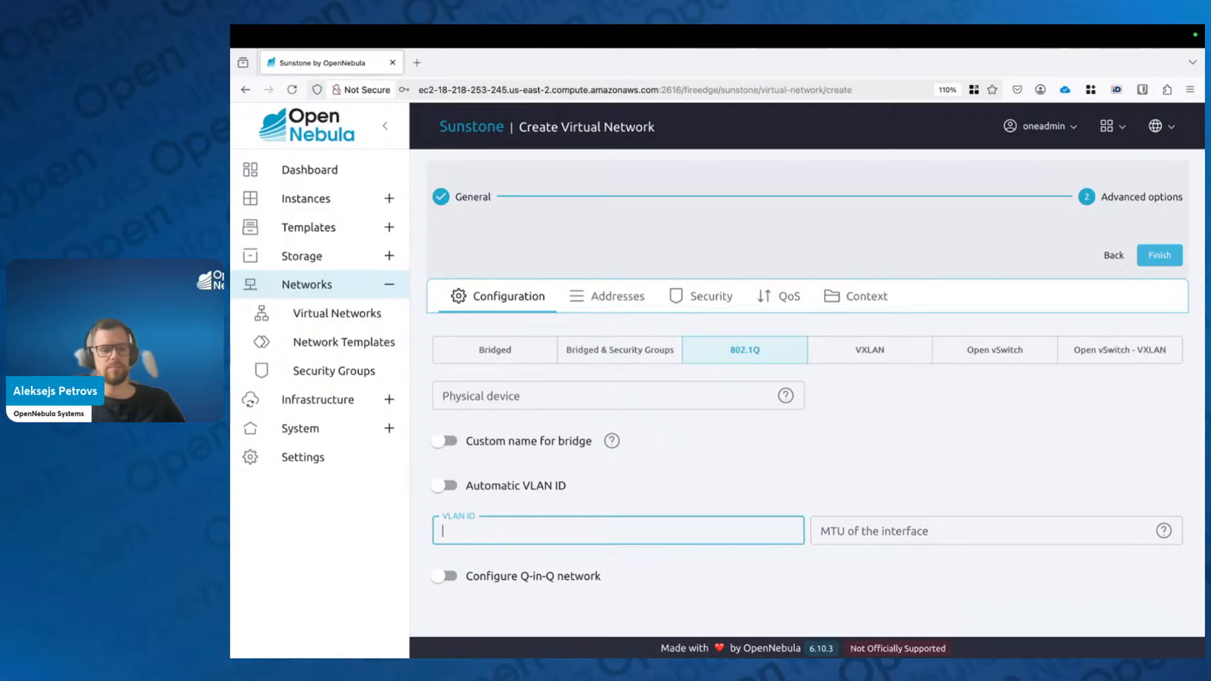
pyautogui.write('100')
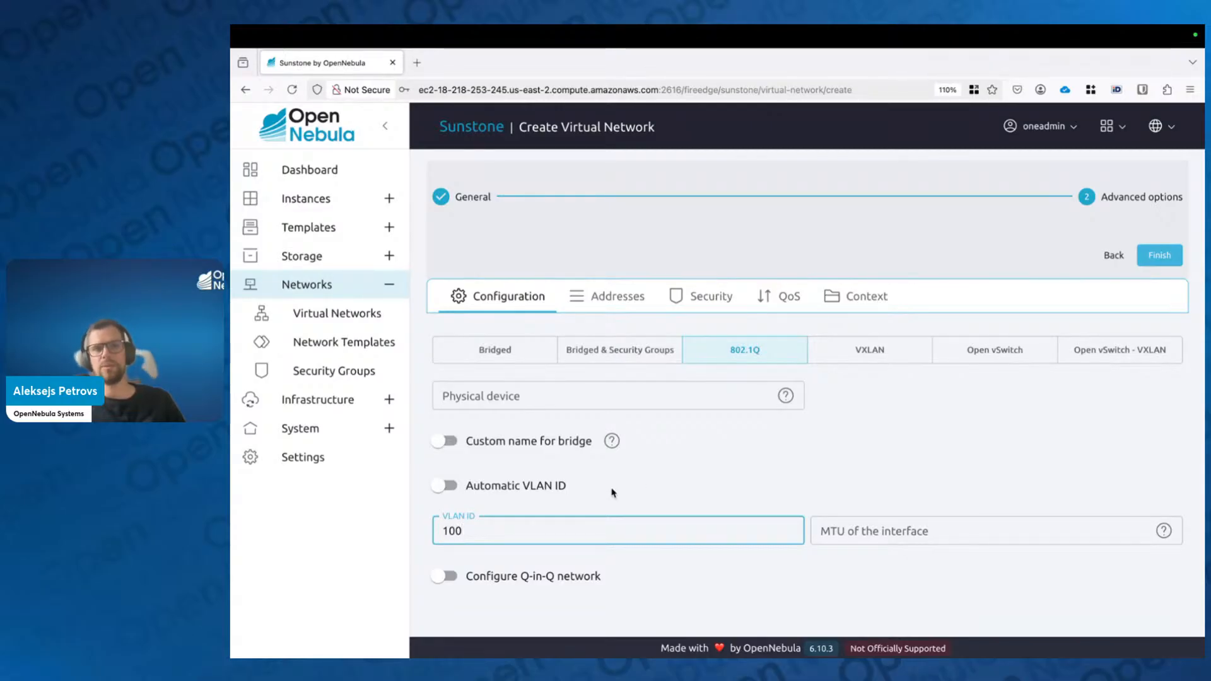
# Step: Set eth0 as the physical device and go to the Addresses section
pyautogui.click(682, 393)
pyautogui.write('eth0')
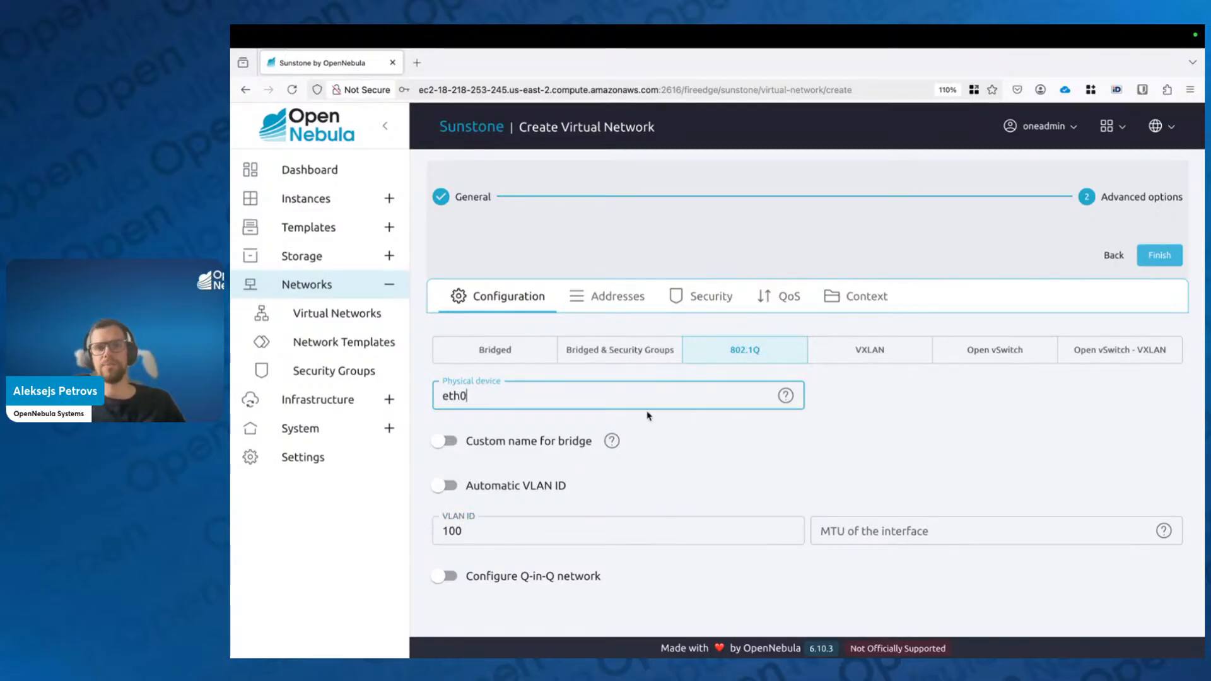
pyautogui.click(959, 468)
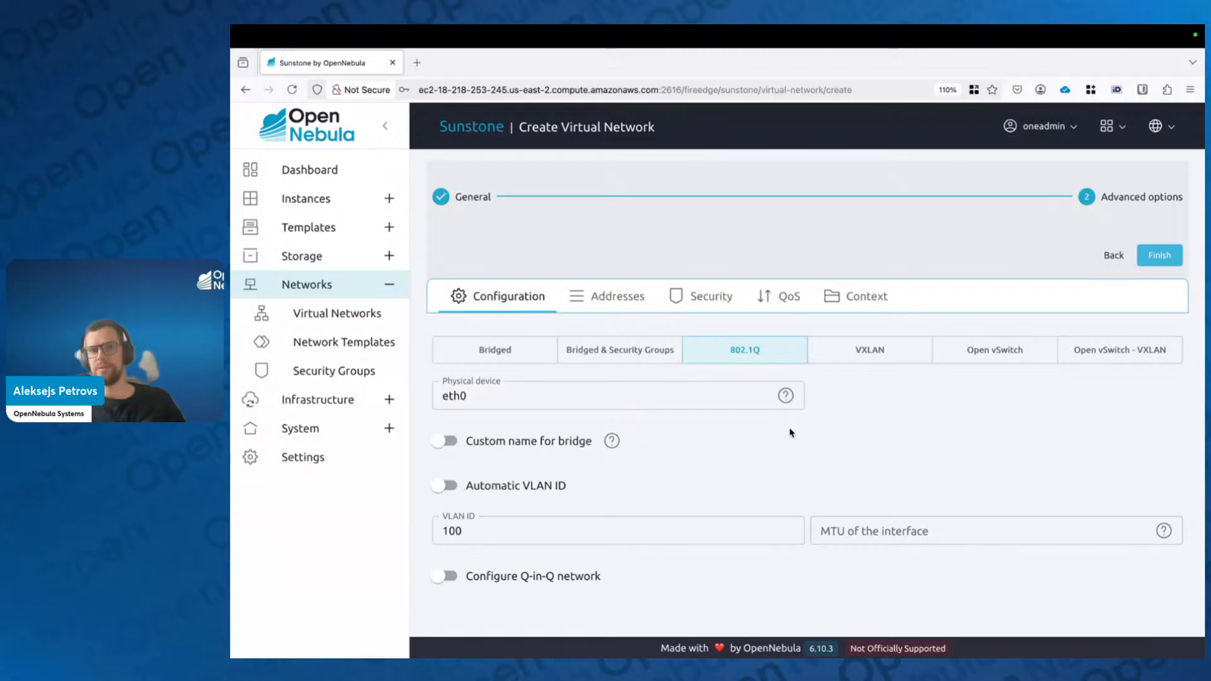
pyautogui.click(608, 301)
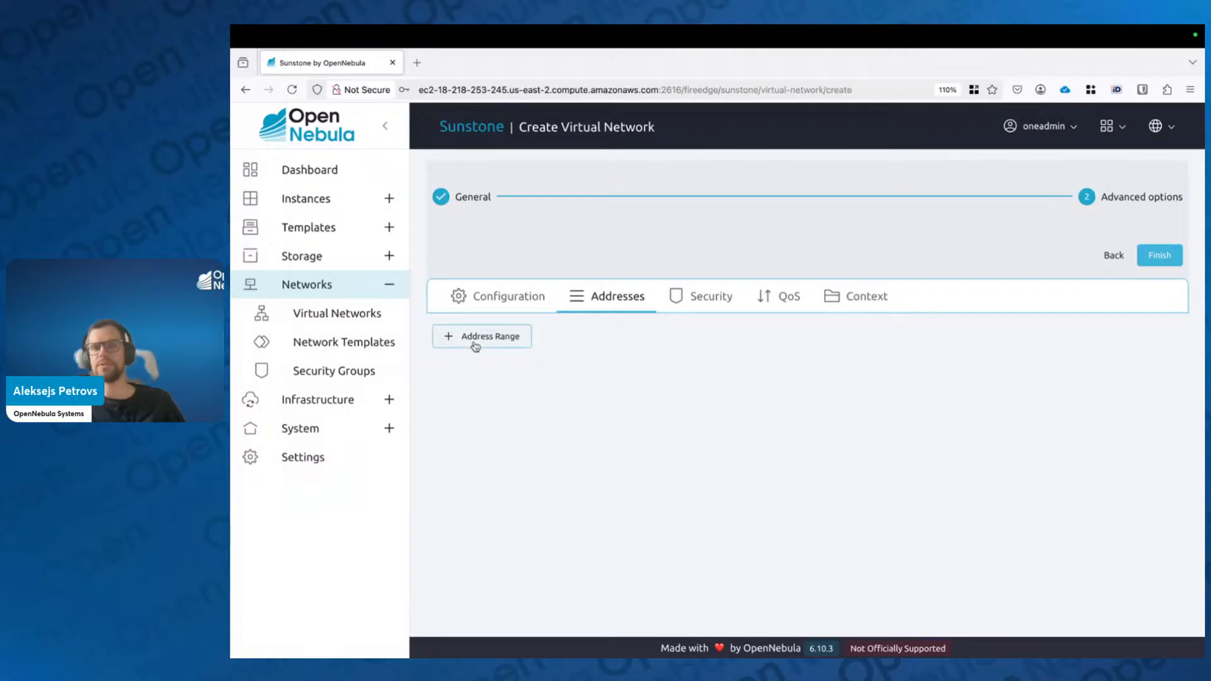
# Step: Start a new address range, compare Ethernet, IPv6 and IPv4/6 types, and keep IPv4
pyautogui.click(474, 342)
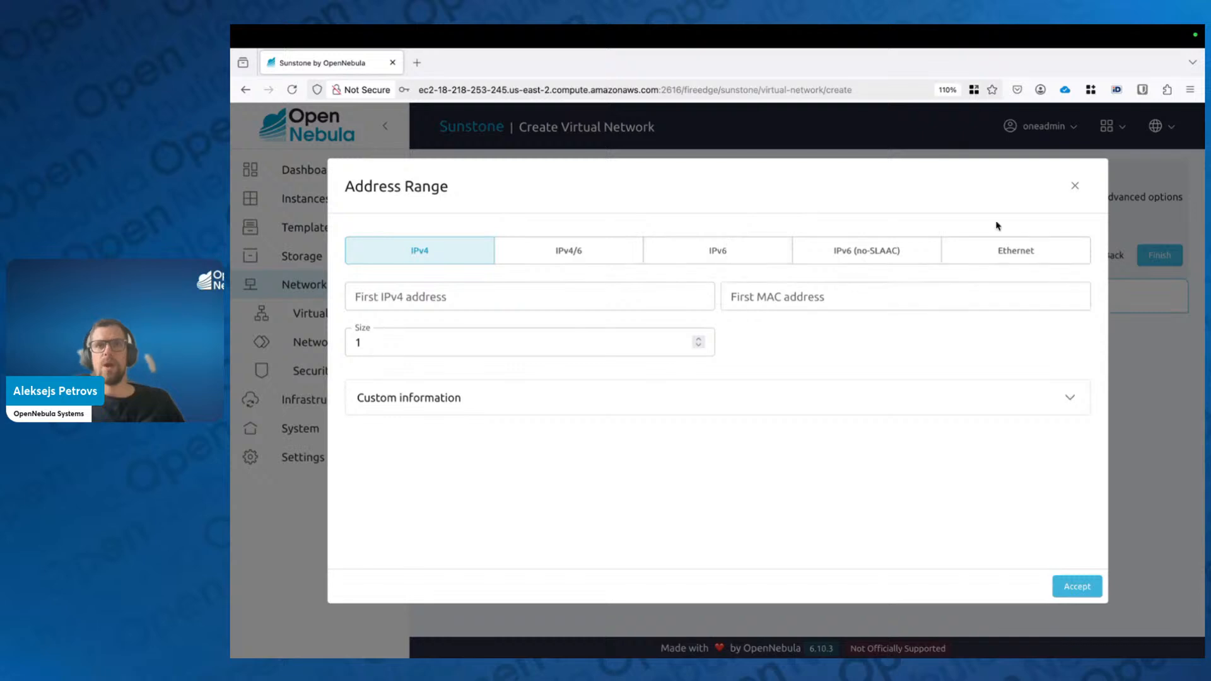
pyautogui.click(1016, 257)
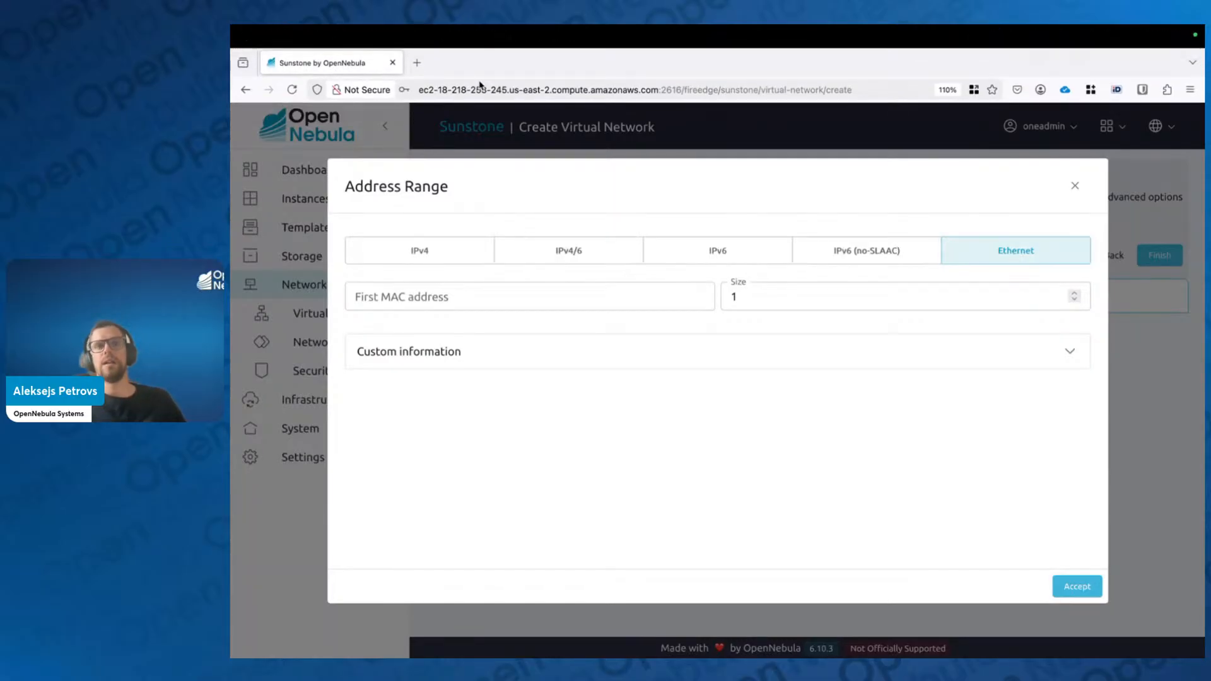
pyautogui.click(438, 255)
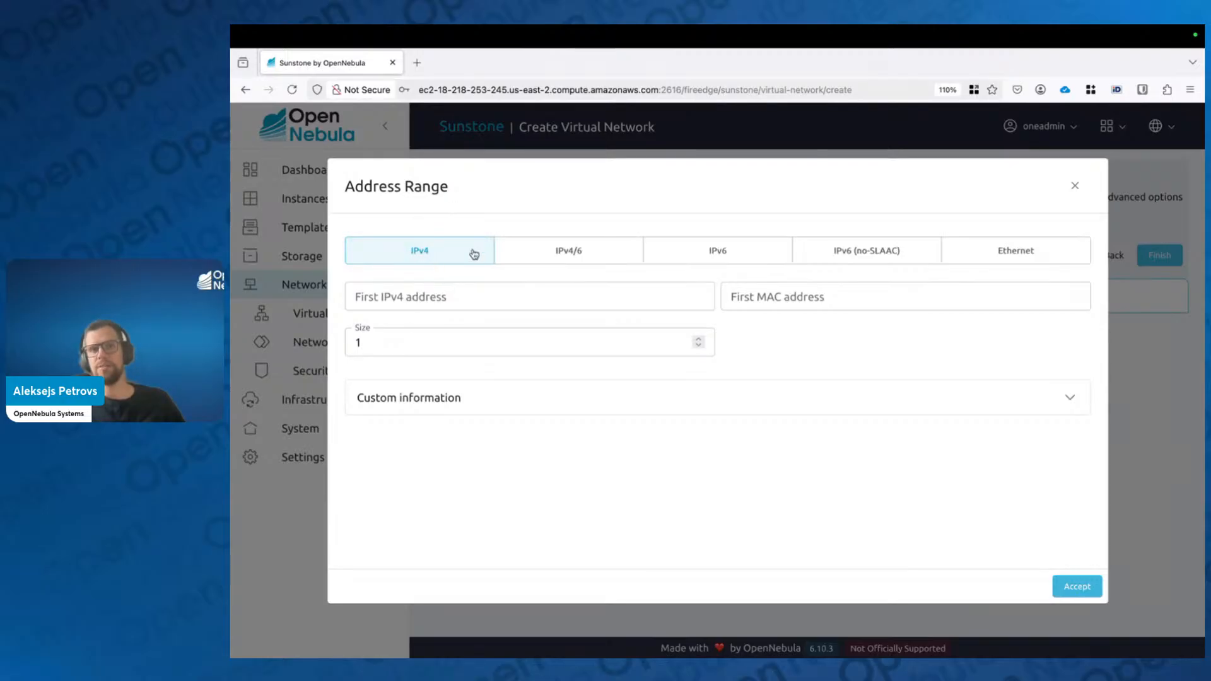
pyautogui.click(684, 261)
pyautogui.click(618, 257)
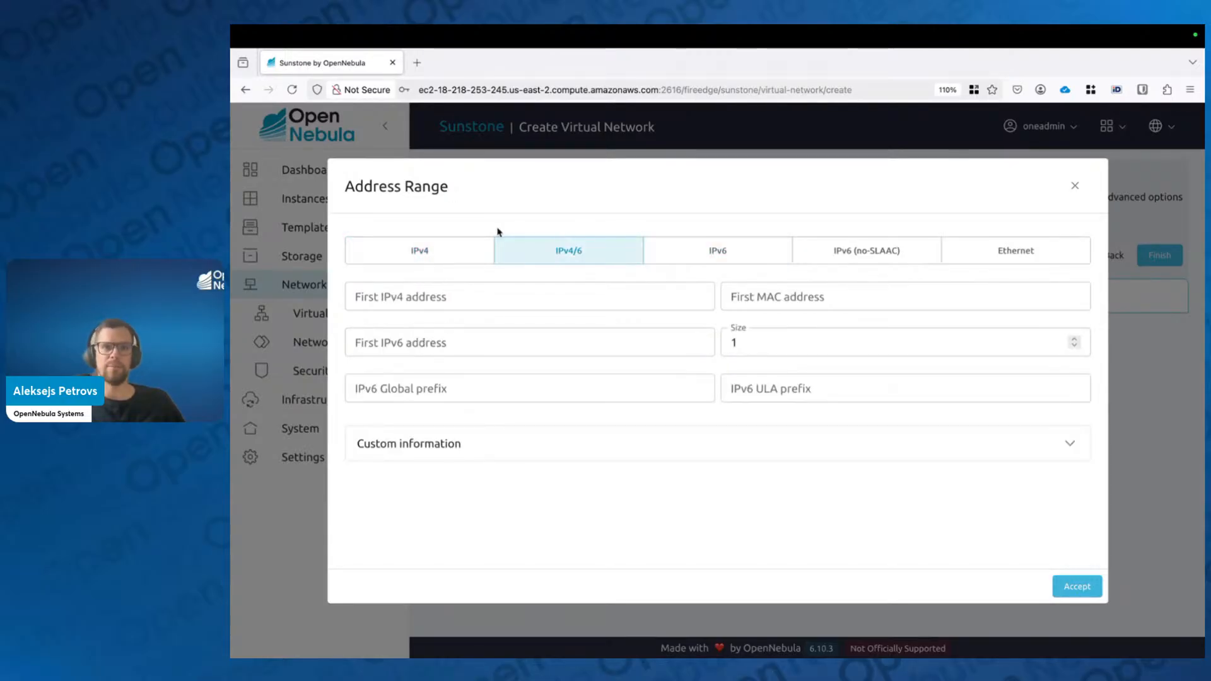
pyautogui.click(442, 262)
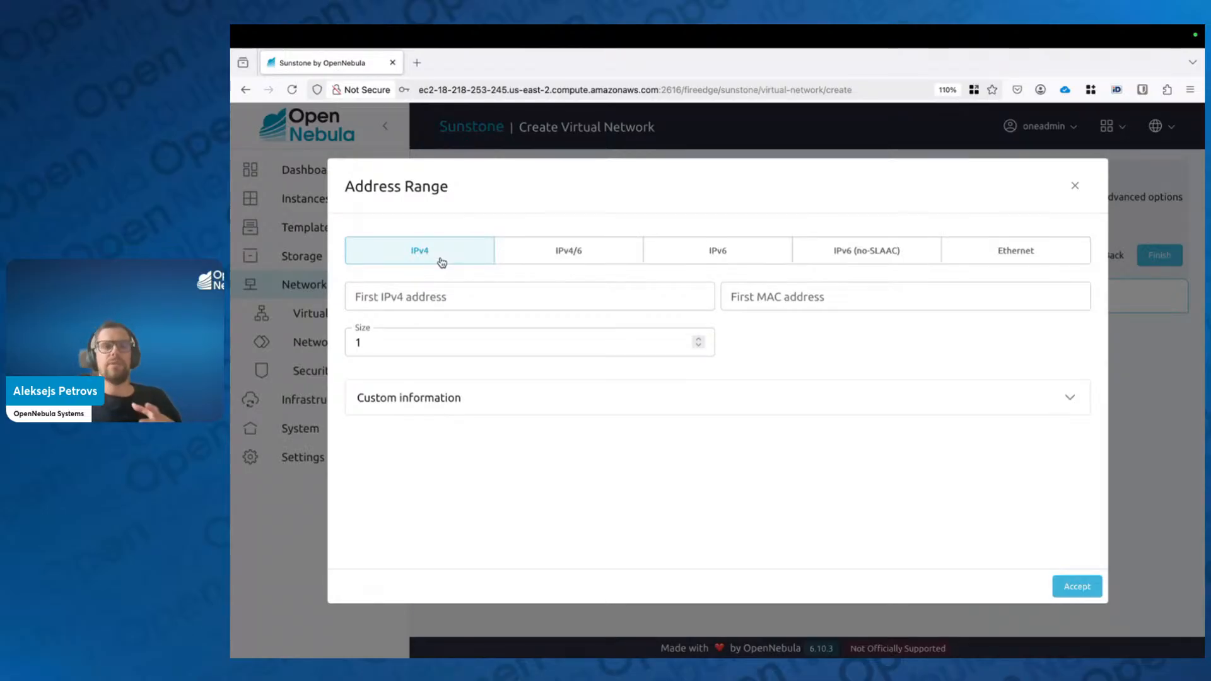
# Step: Enter 10.20.30.20 as the first IPv4 address and 100 as the range size
pyautogui.click(522, 298)
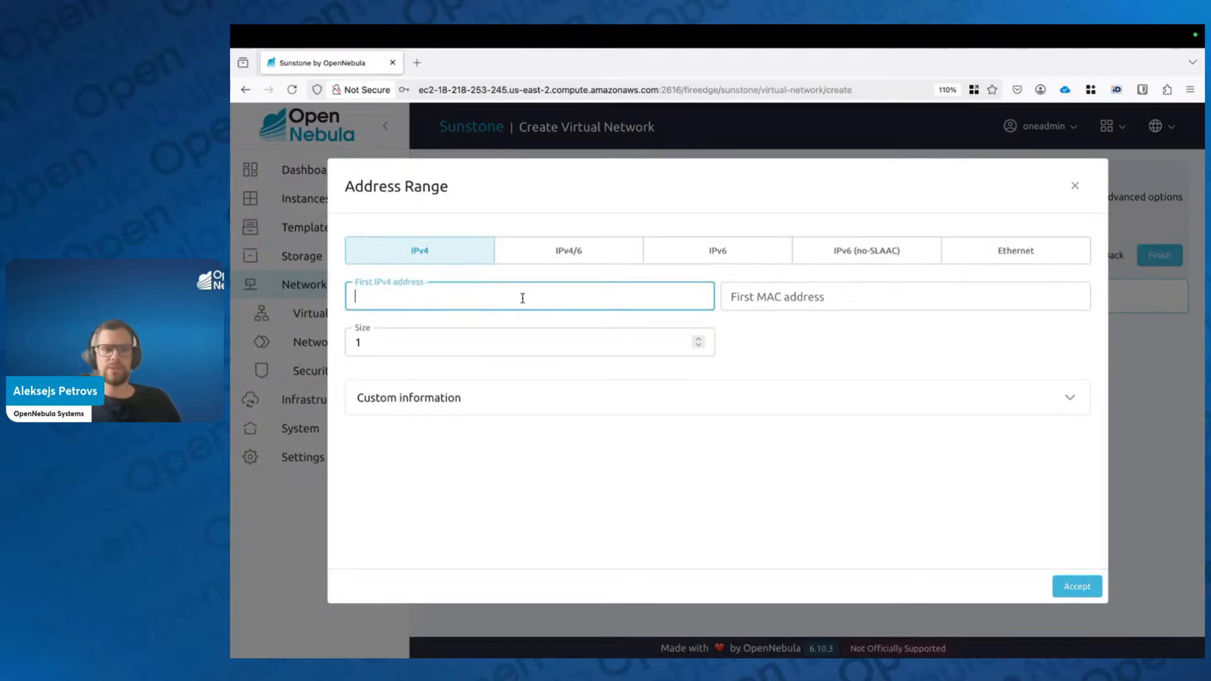
pyautogui.write('10.2')
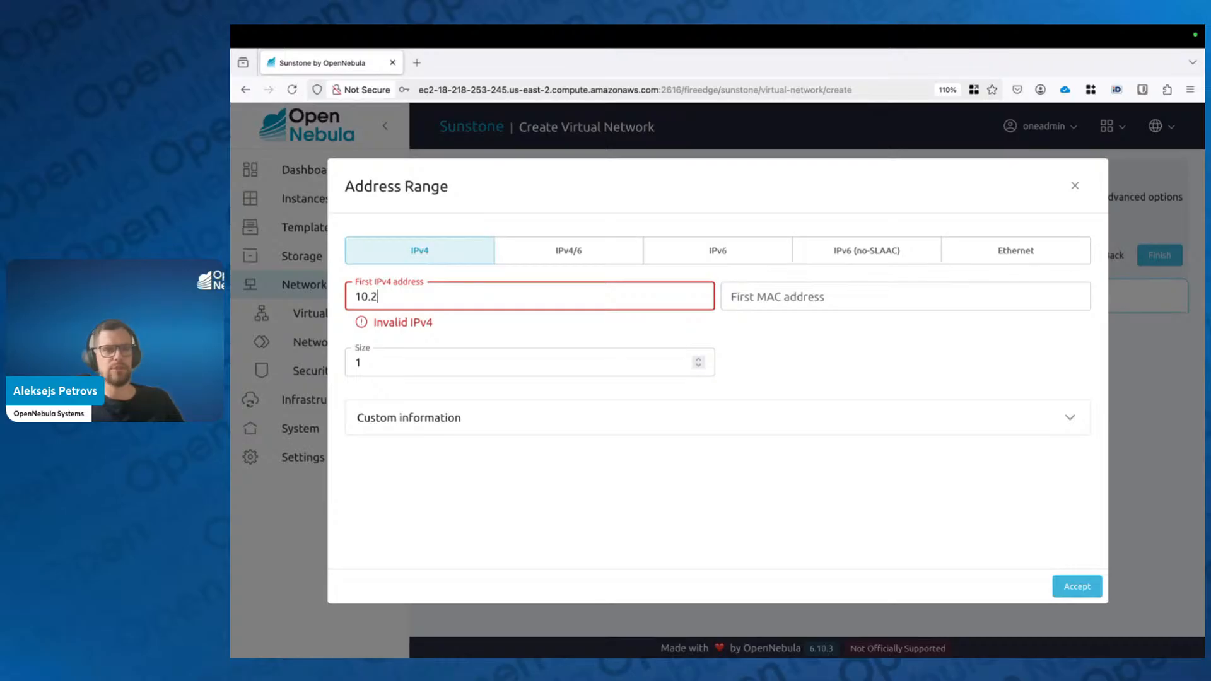
pyautogui.write('0.30.20')
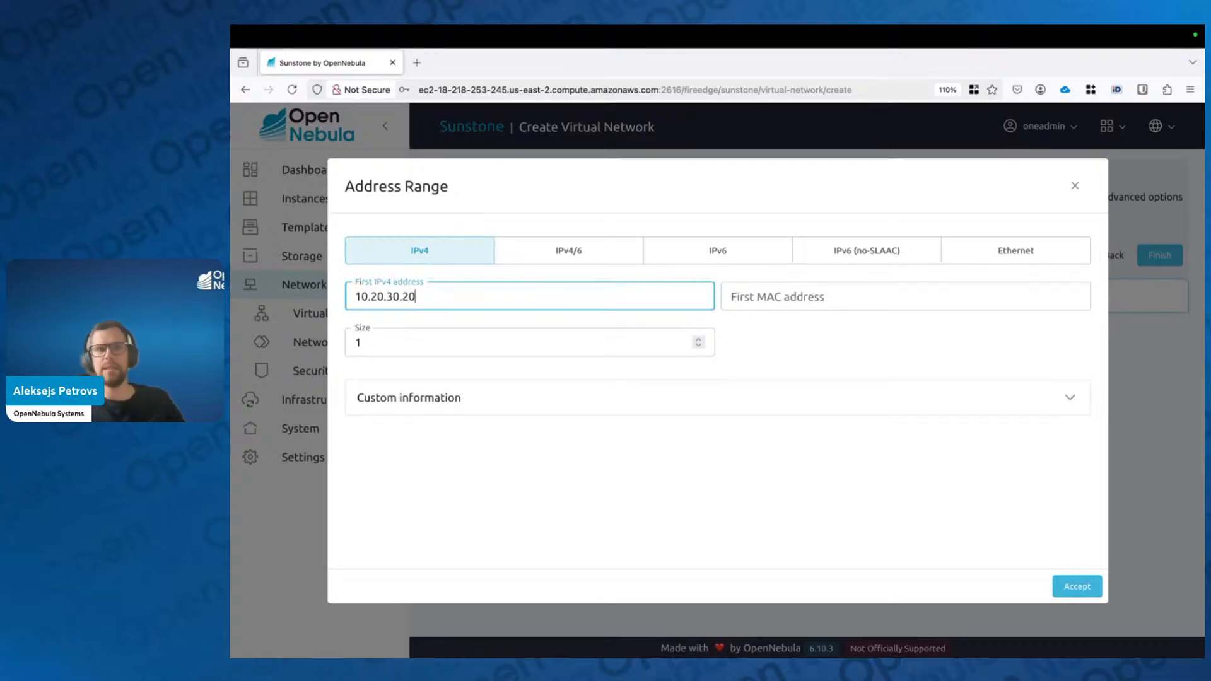
pyautogui.click(421, 343)
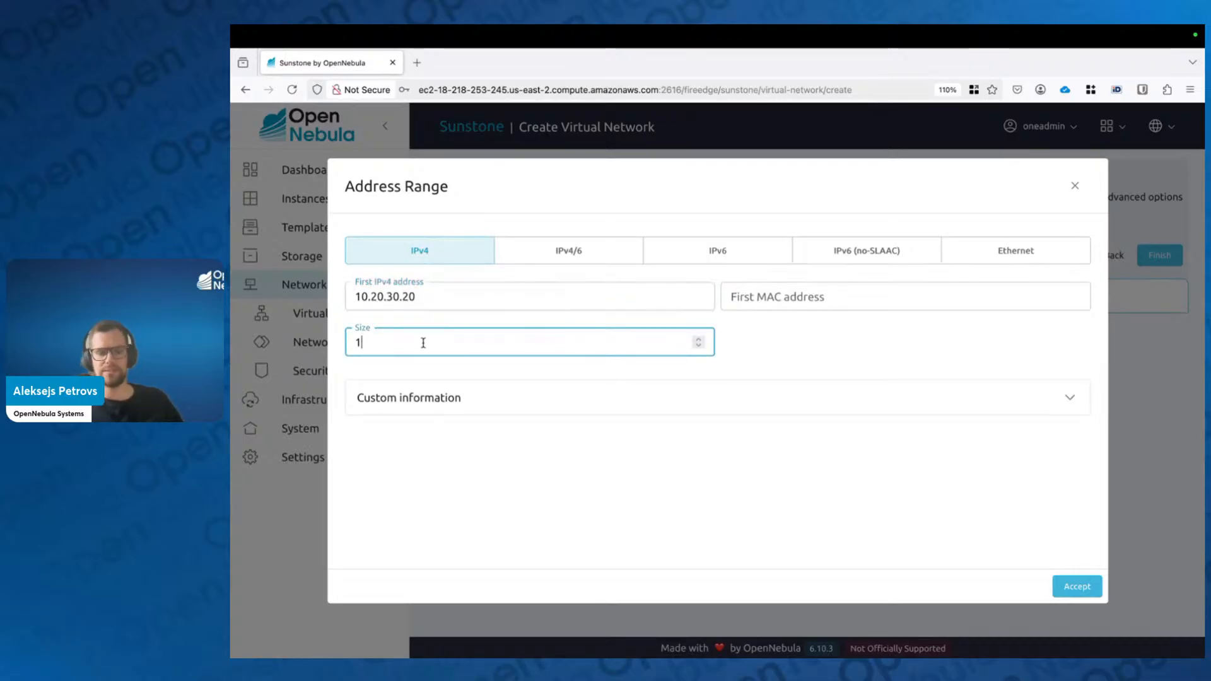
pyautogui.write('0')
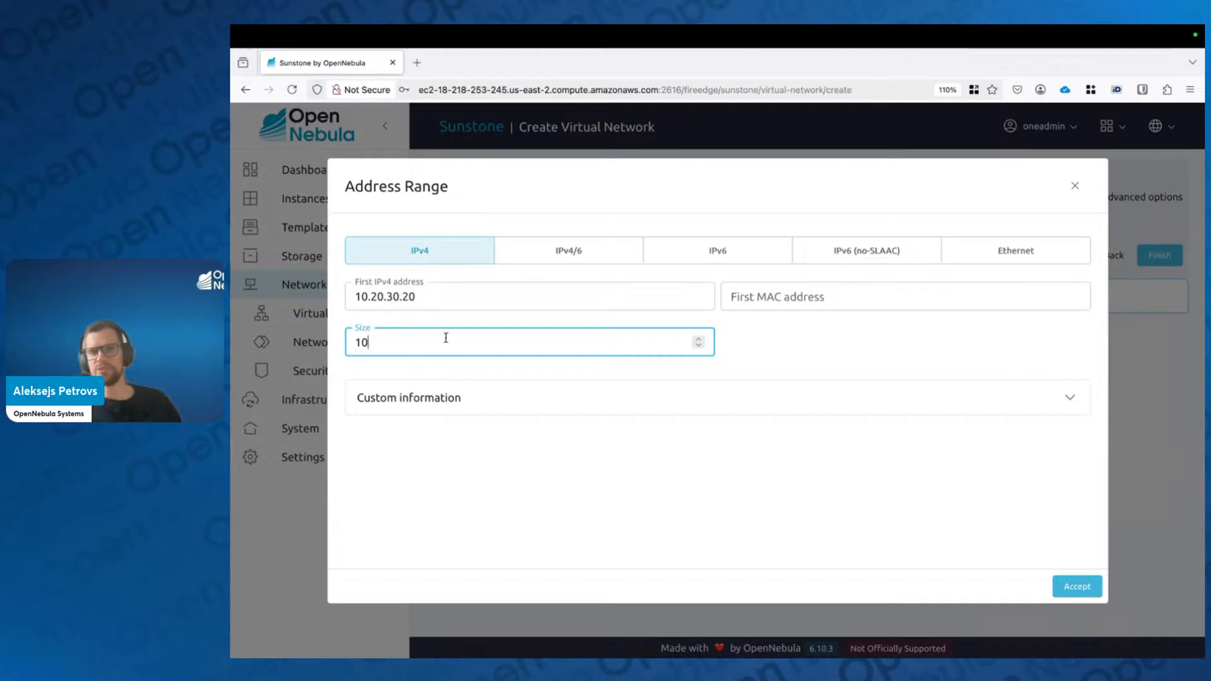
pyautogui.write('0')
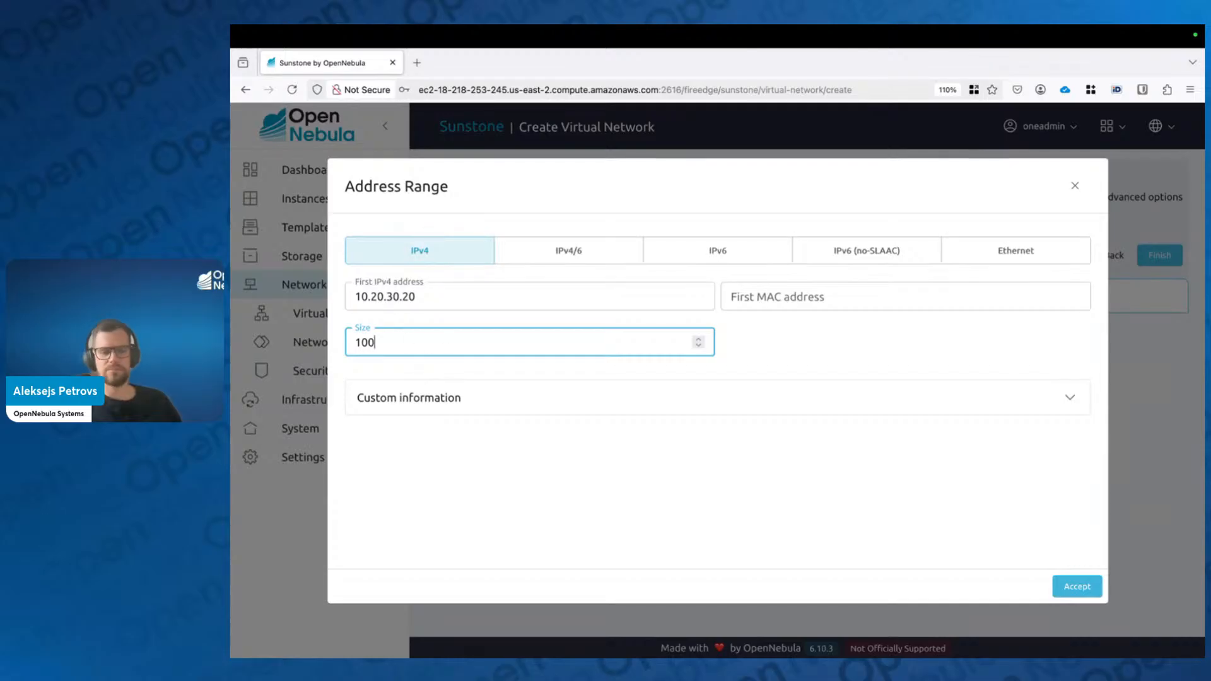
# Step: Review the starting address and size, then accept the 100-address range
pyautogui.click(425, 297)
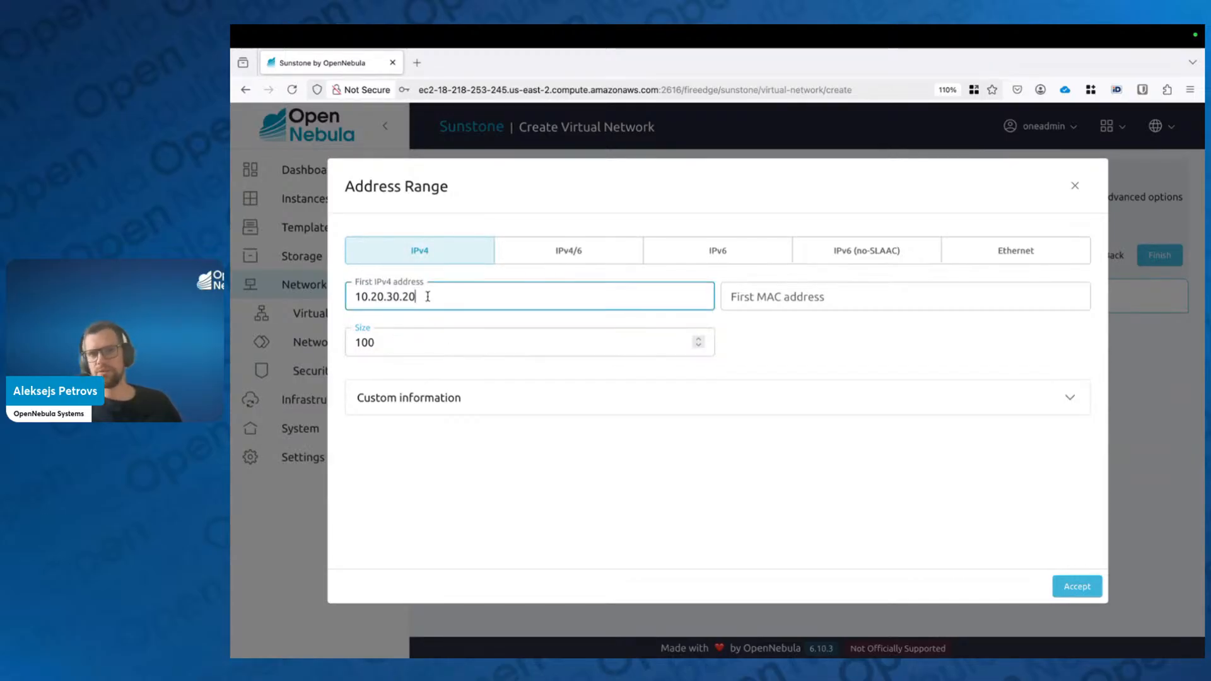
pyautogui.moveTo(425, 296); pyautogui.dragTo(355, 296)
pyautogui.click(789, 344)
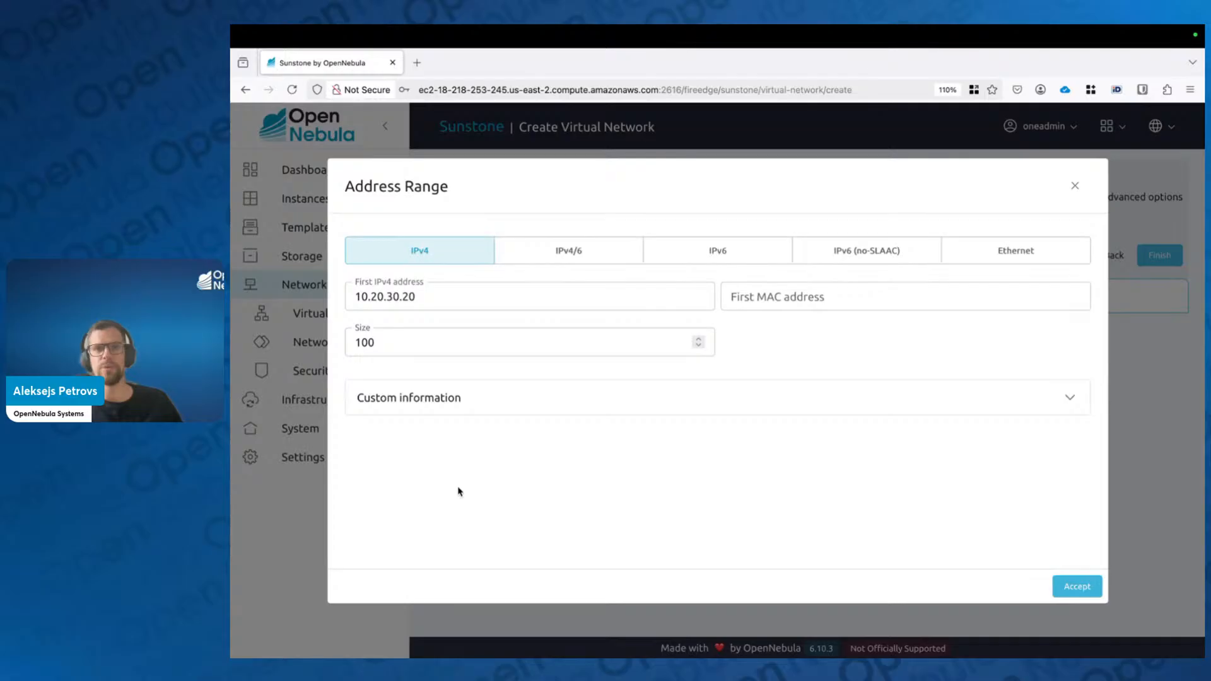
pyautogui.click(459, 292)
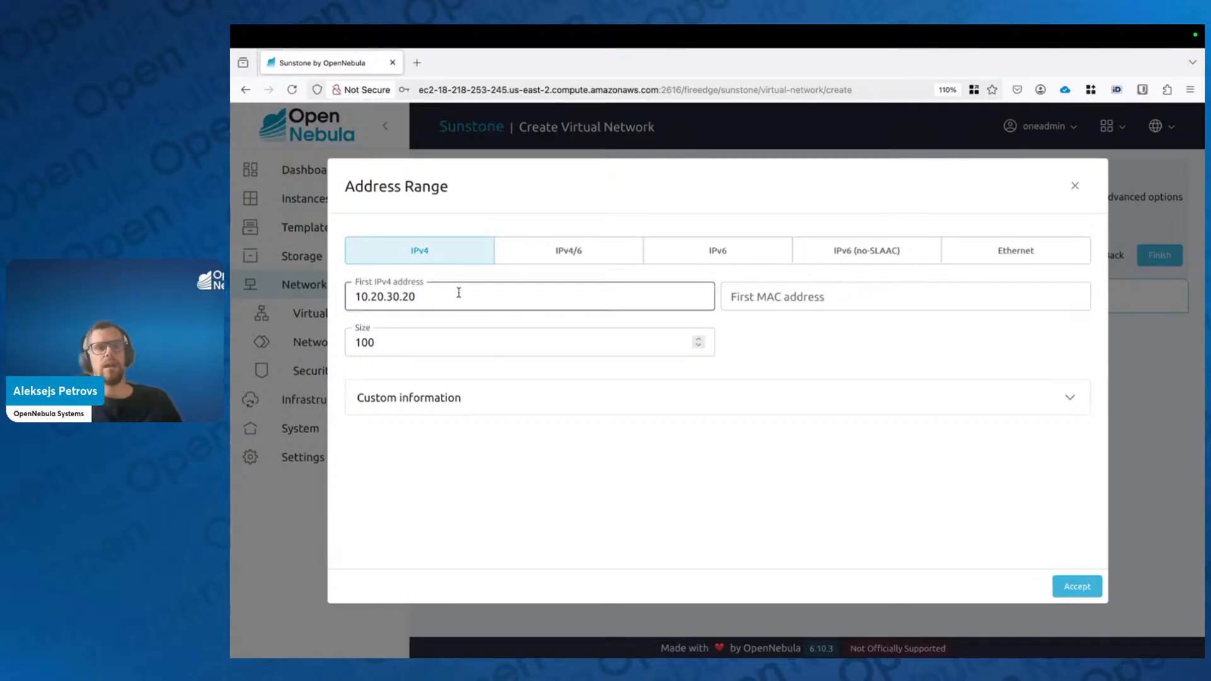
pyautogui.doubleClick(451, 294)
pyautogui.click(449, 297)
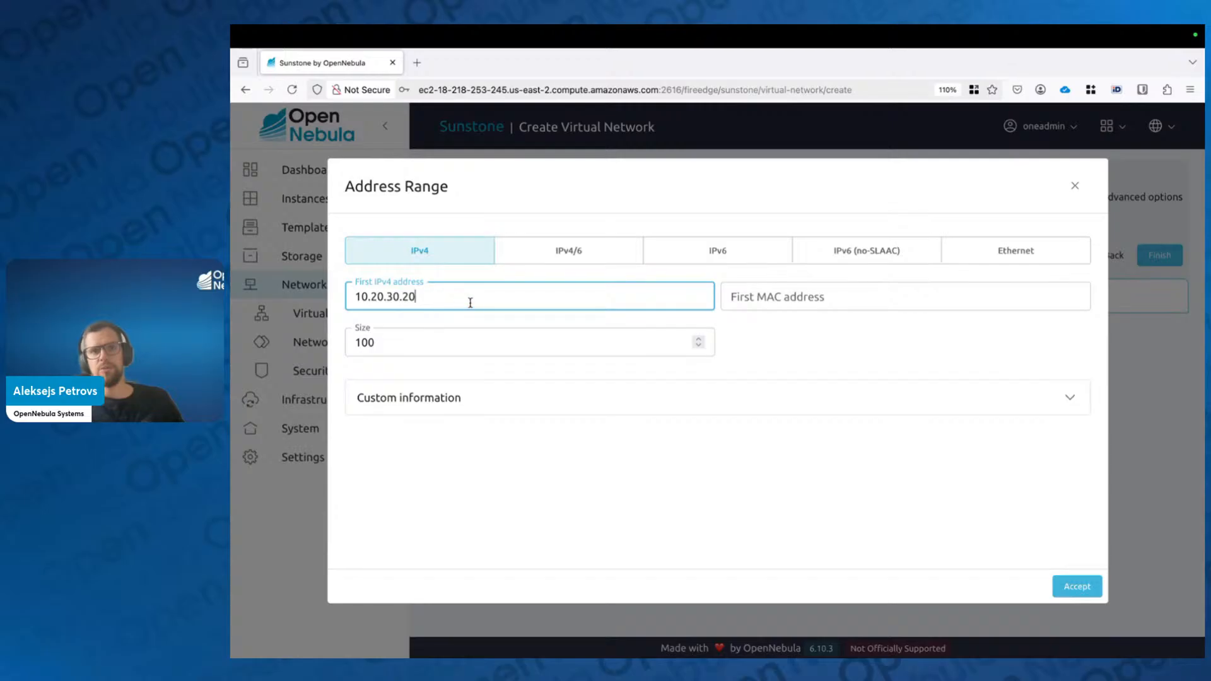
pyautogui.moveTo(447, 300); pyautogui.dragTo(343, 297)
pyautogui.click(461, 322)
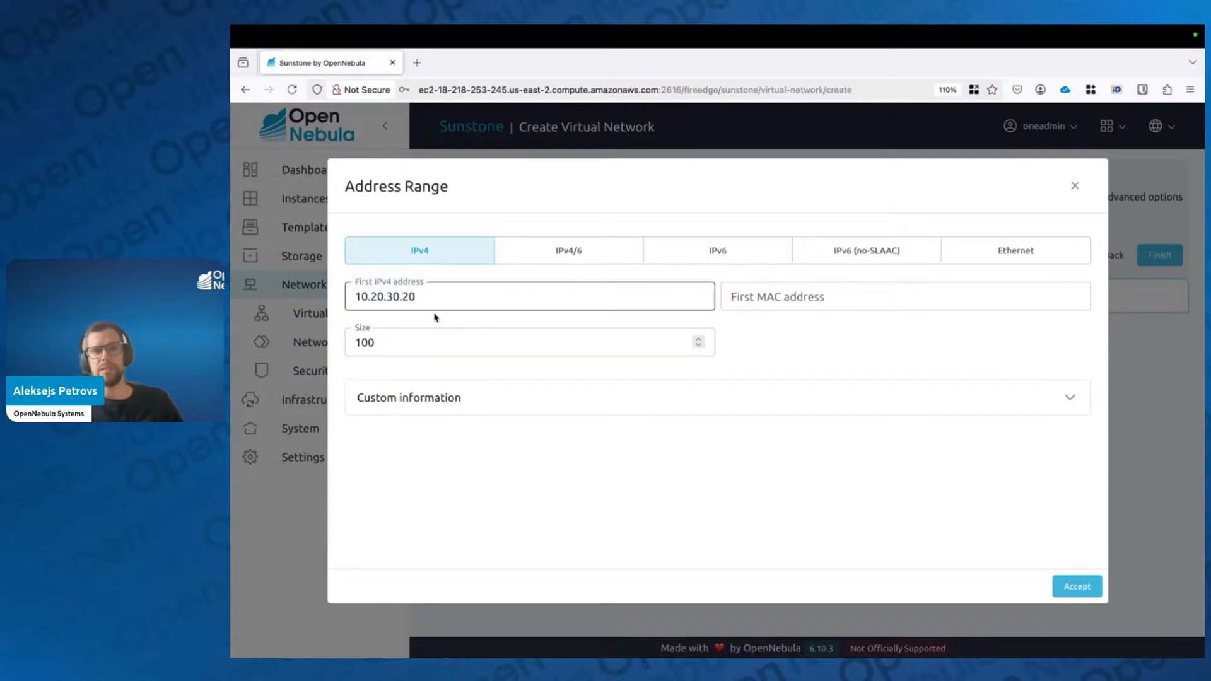
pyautogui.click(420, 329)
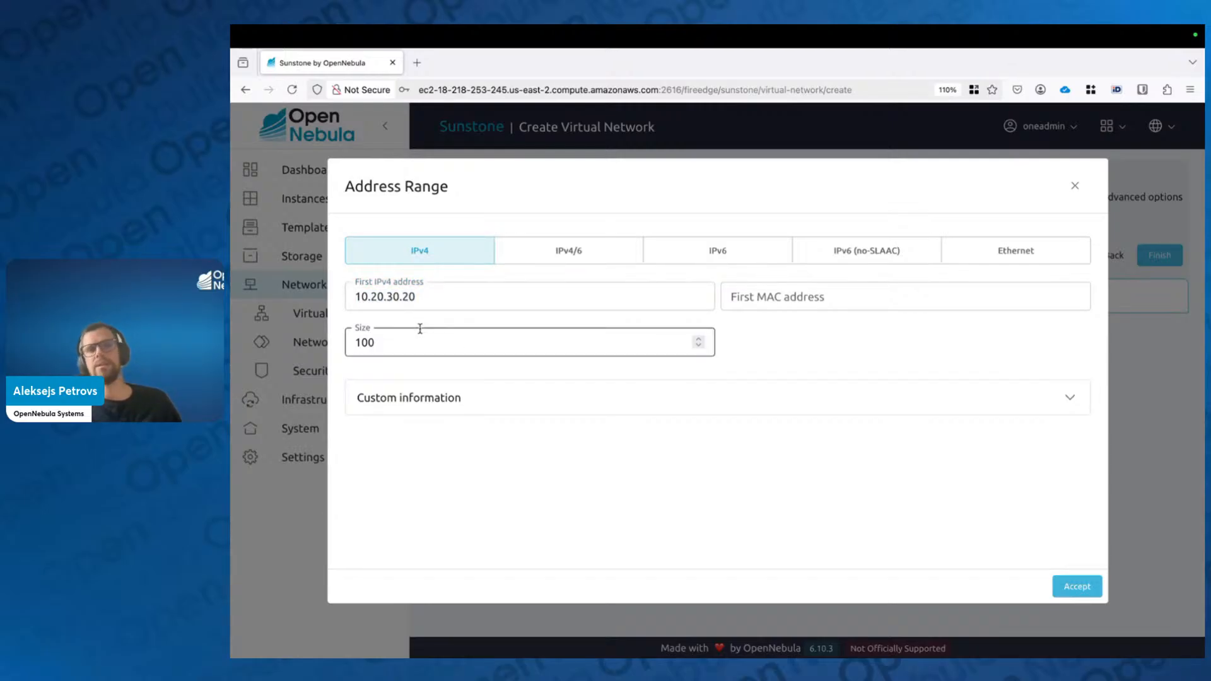
pyautogui.click(1084, 593)
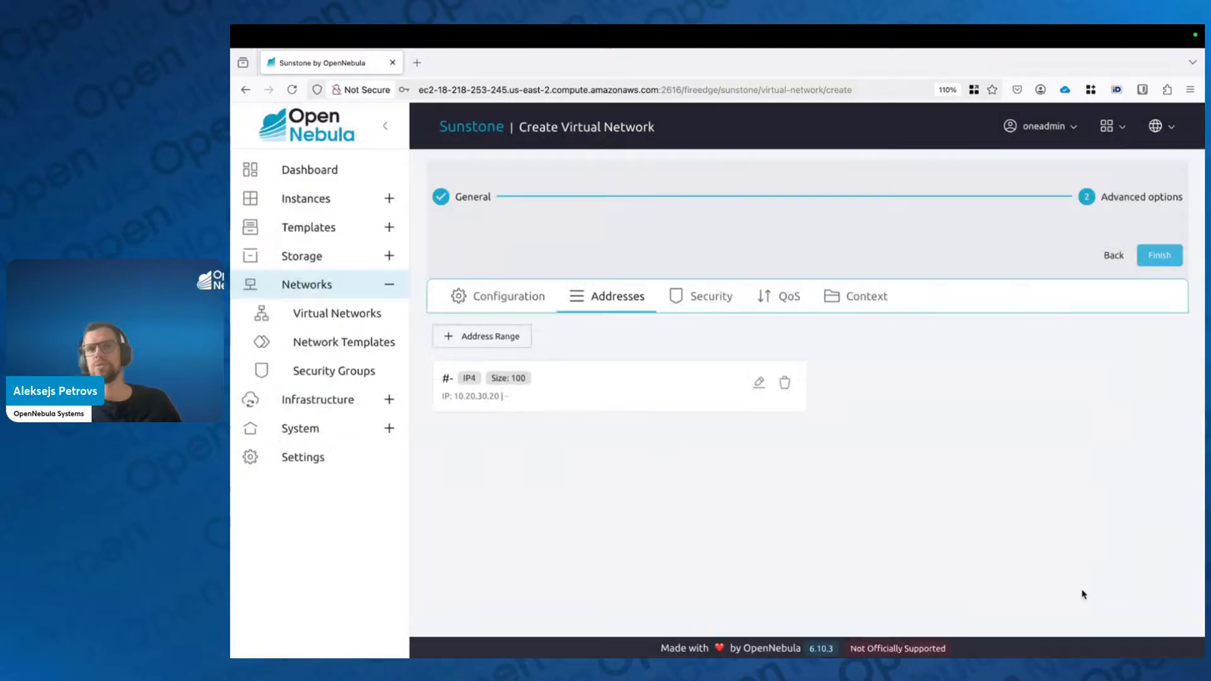
# Step: Add a 10-address IPv4 range starting at 10.20.30.200, then go to Security
pyautogui.click(479, 340)
pyautogui.click(490, 288)
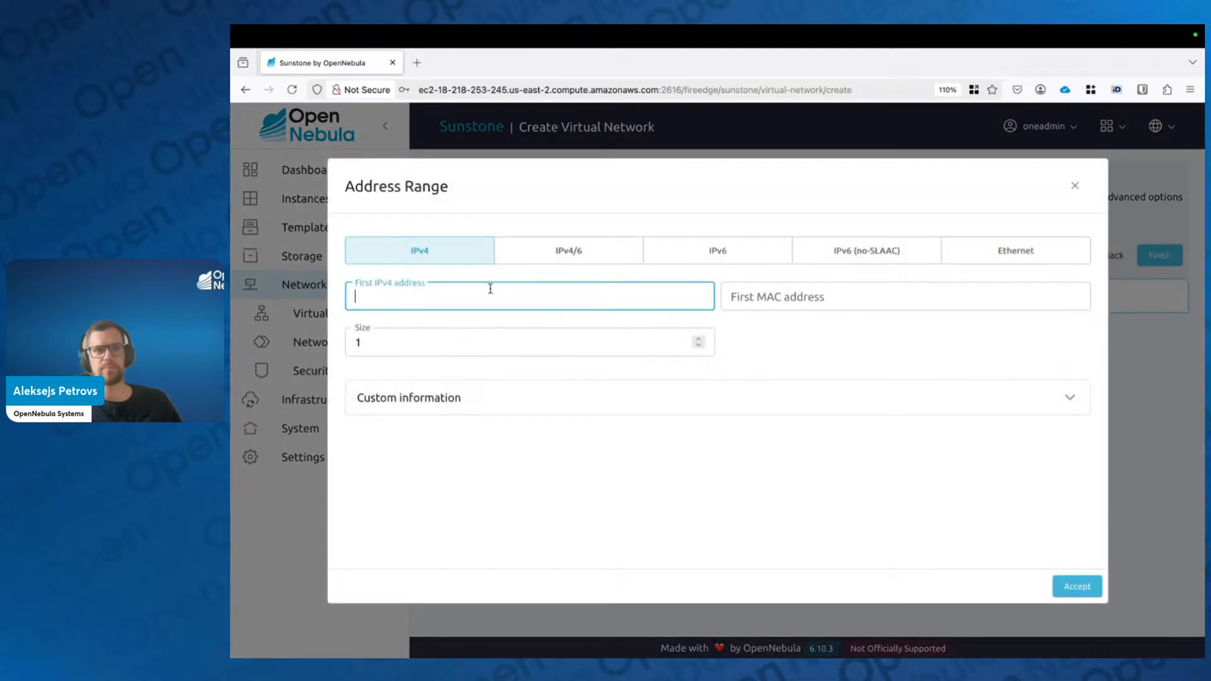
pyautogui.write('10.20.')
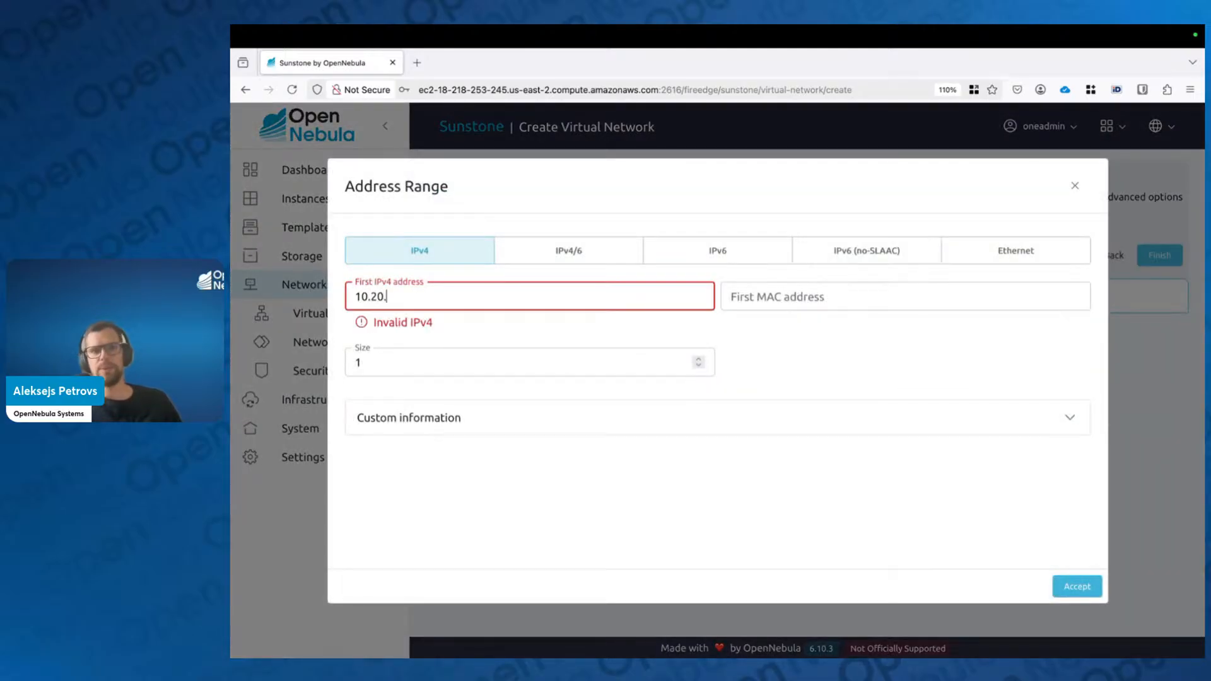
pyautogui.write('30.')
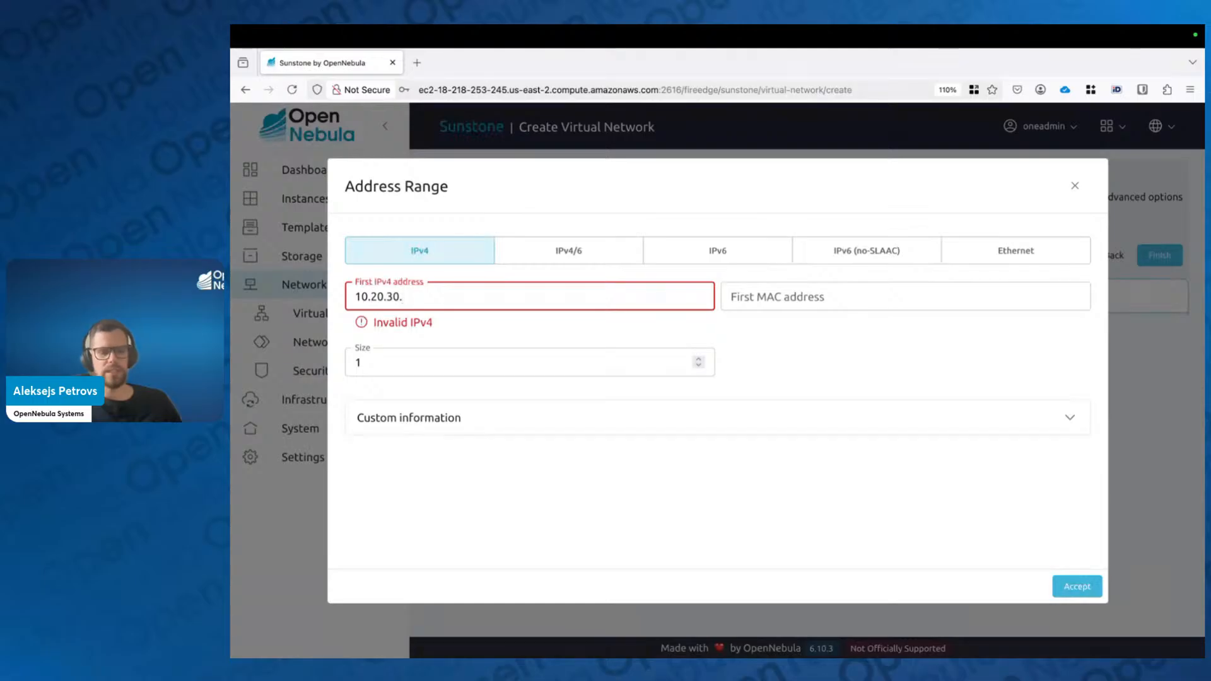
pyautogui.write('200')
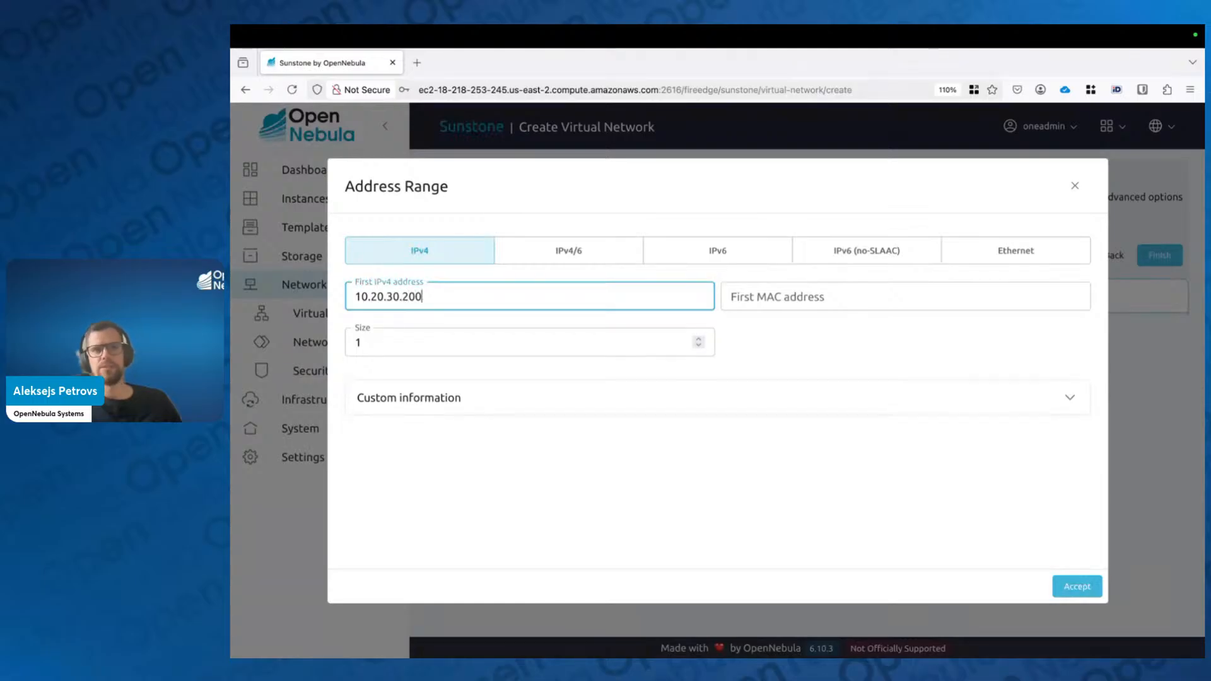
pyautogui.click(452, 347)
pyautogui.write('10')
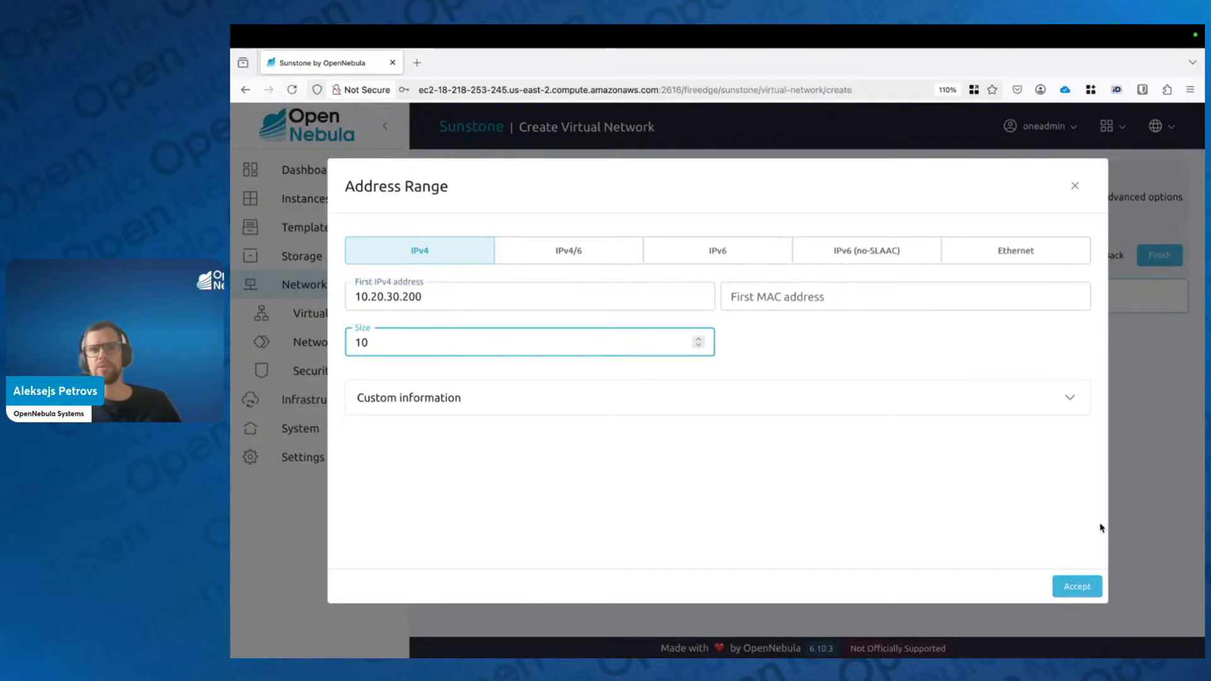
pyautogui.click(1084, 598)
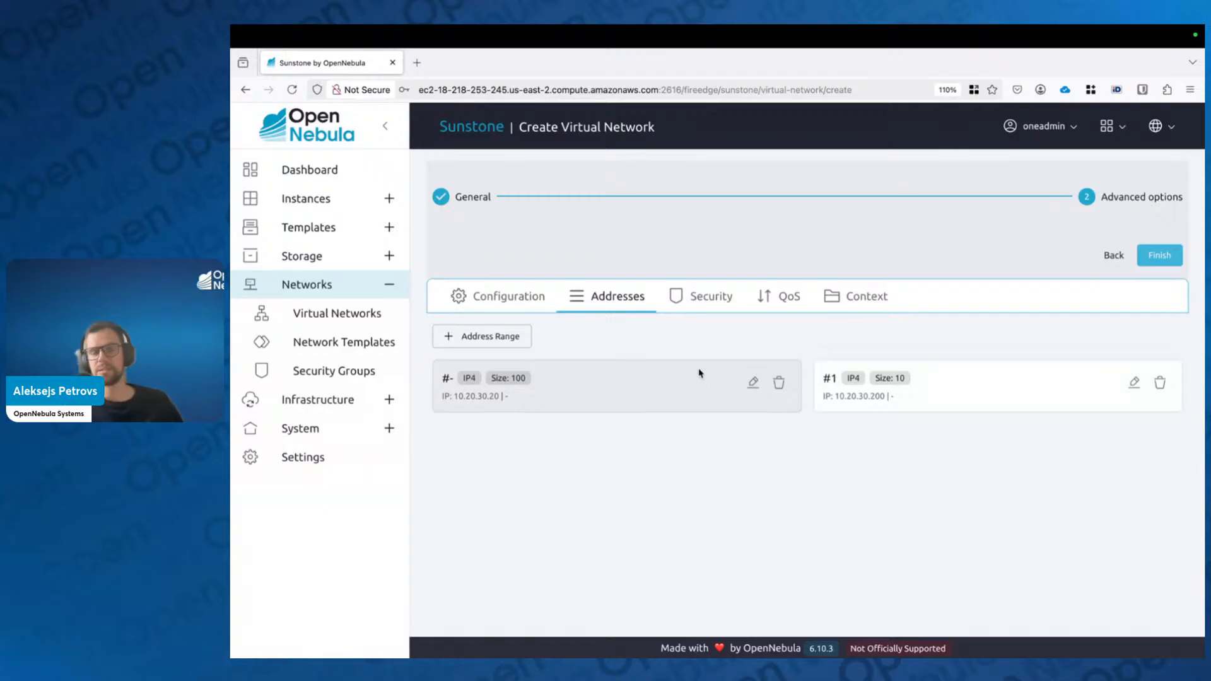
pyautogui.click(704, 305)
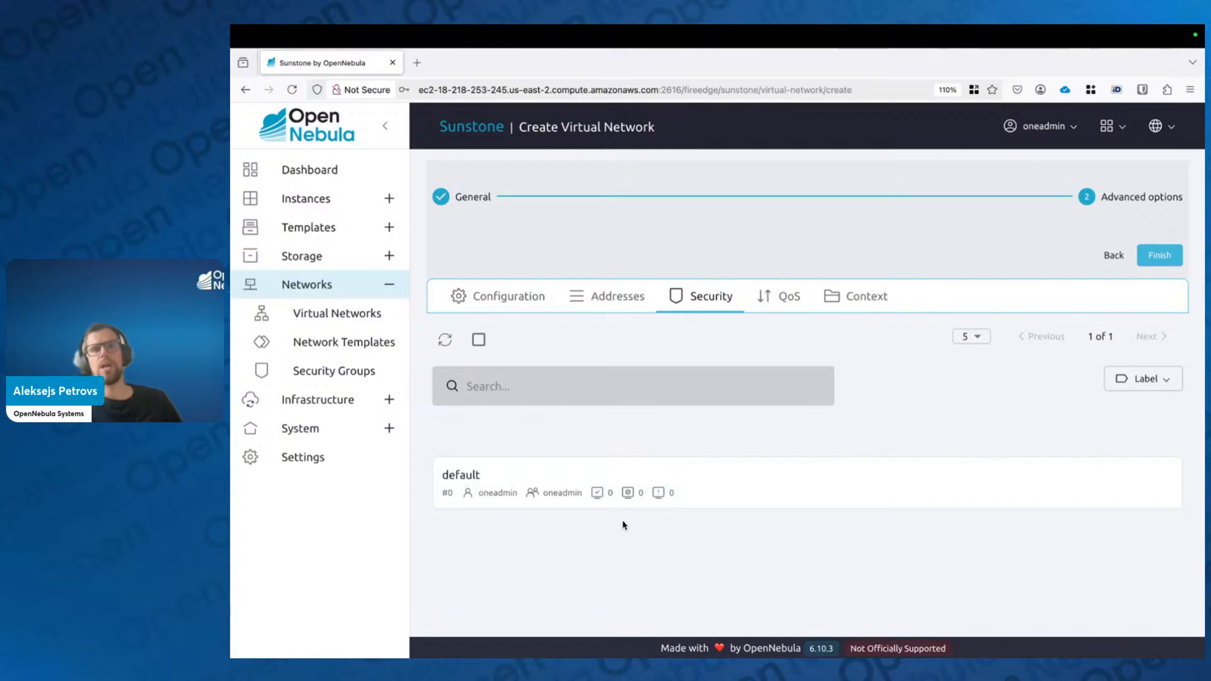
# Step: Select and deselect the default security group, then view QoS and Context settings
pyautogui.click(604, 472)
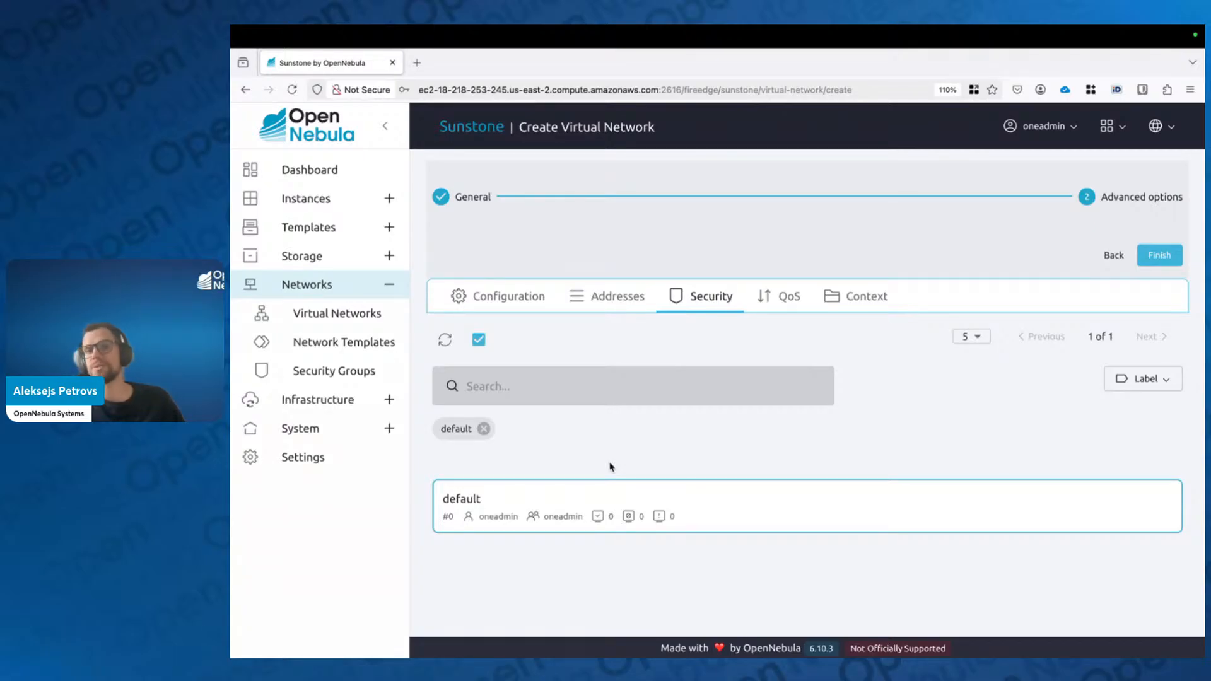
pyautogui.click(484, 429)
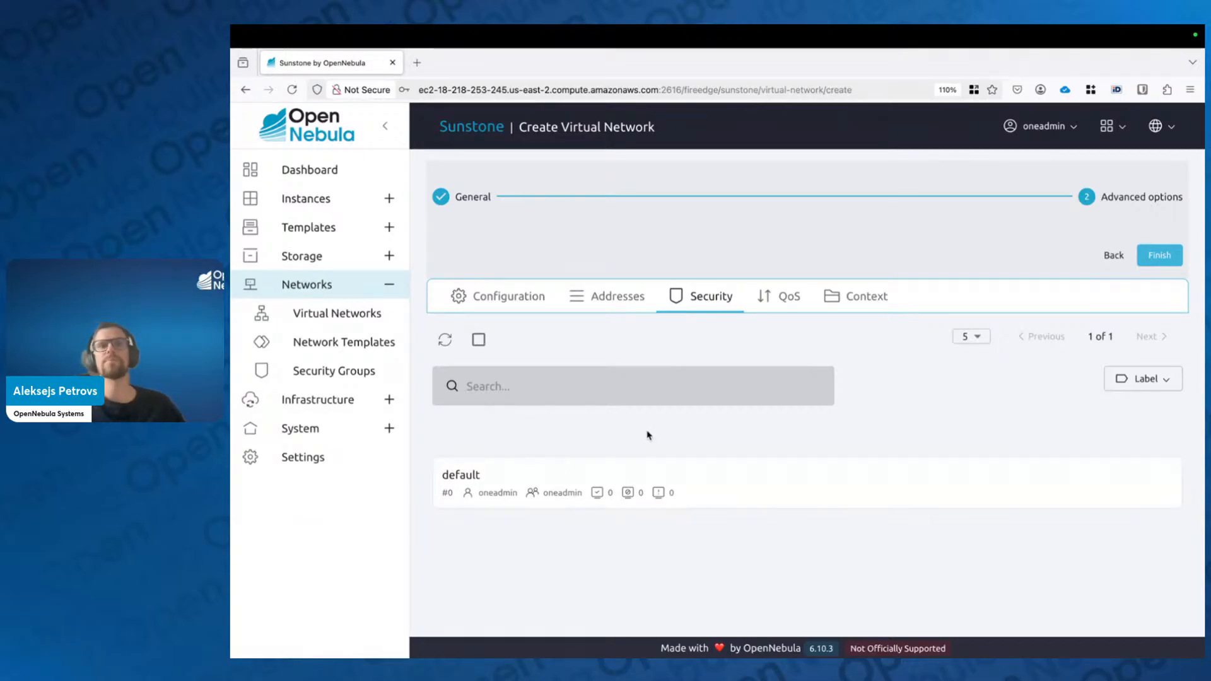
pyautogui.click(789, 297)
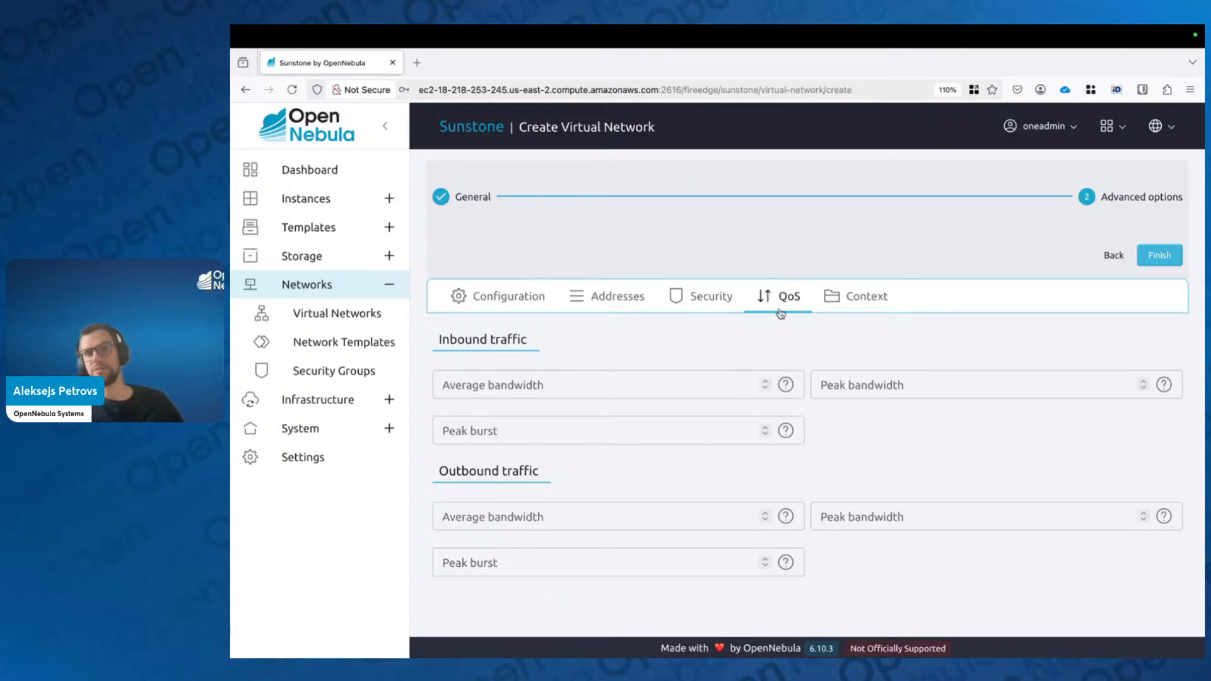
pyautogui.click(868, 301)
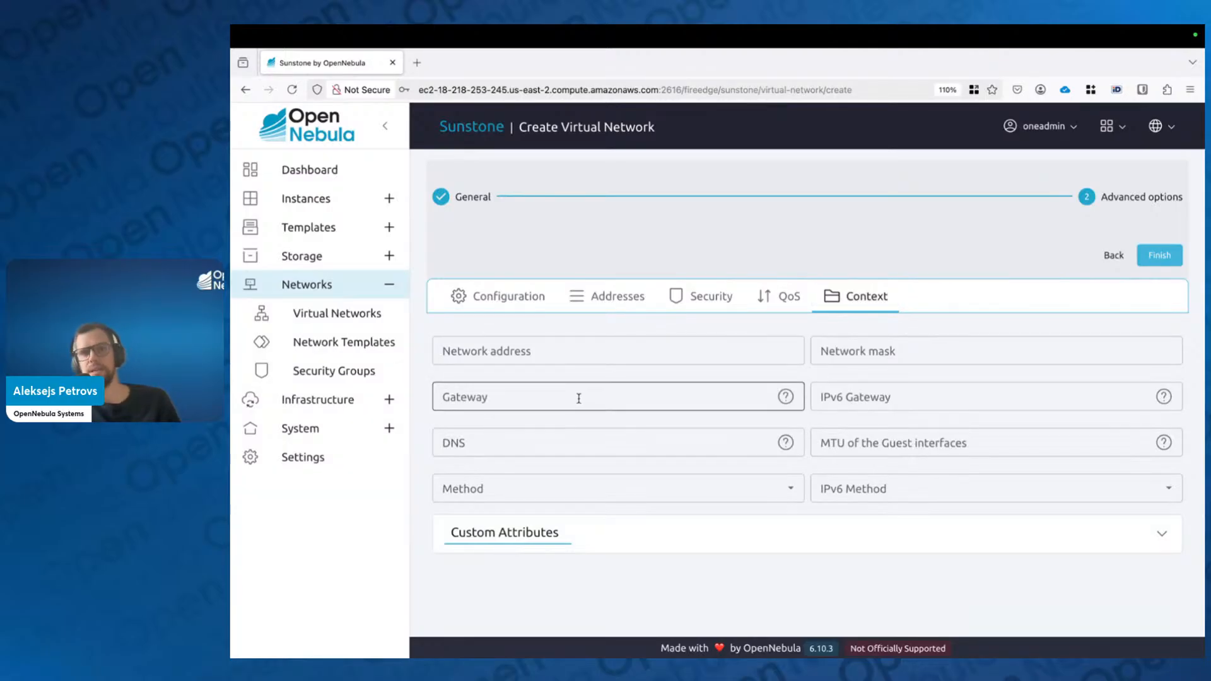
# Step: Enter gateway 10.20.30.1 and DNS server 1.1.1.1 in the network context
pyautogui.click(564, 441)
pyautogui.click(558, 395)
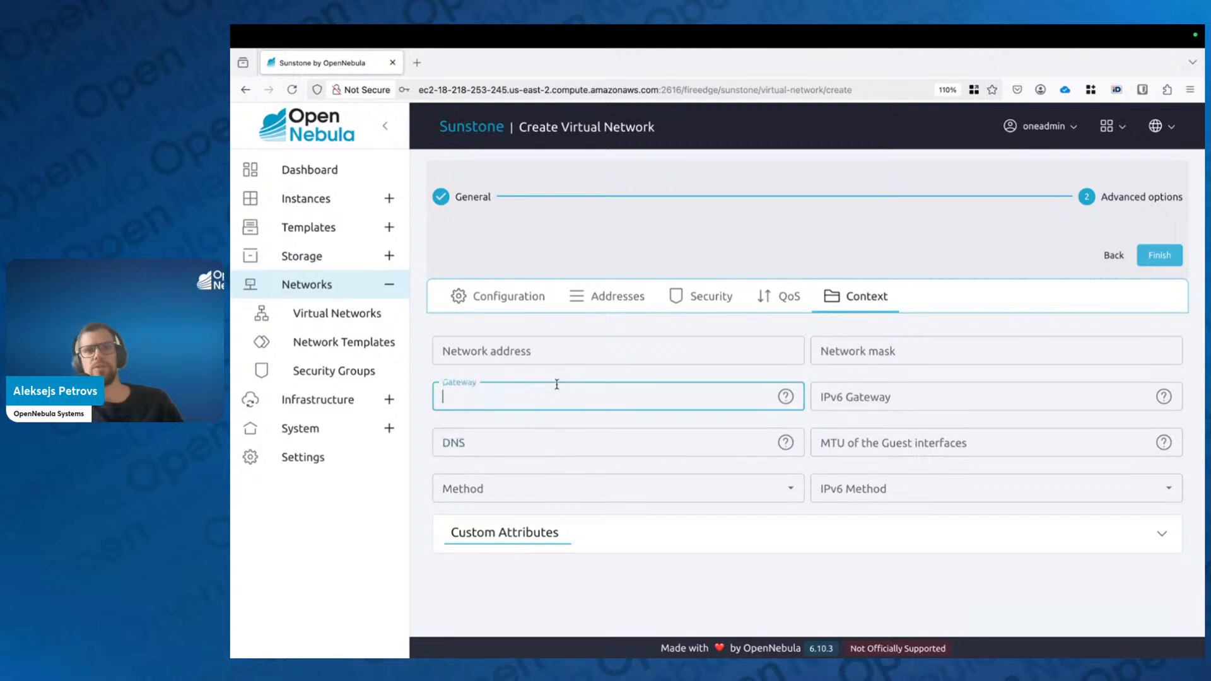
pyautogui.write('10.20')
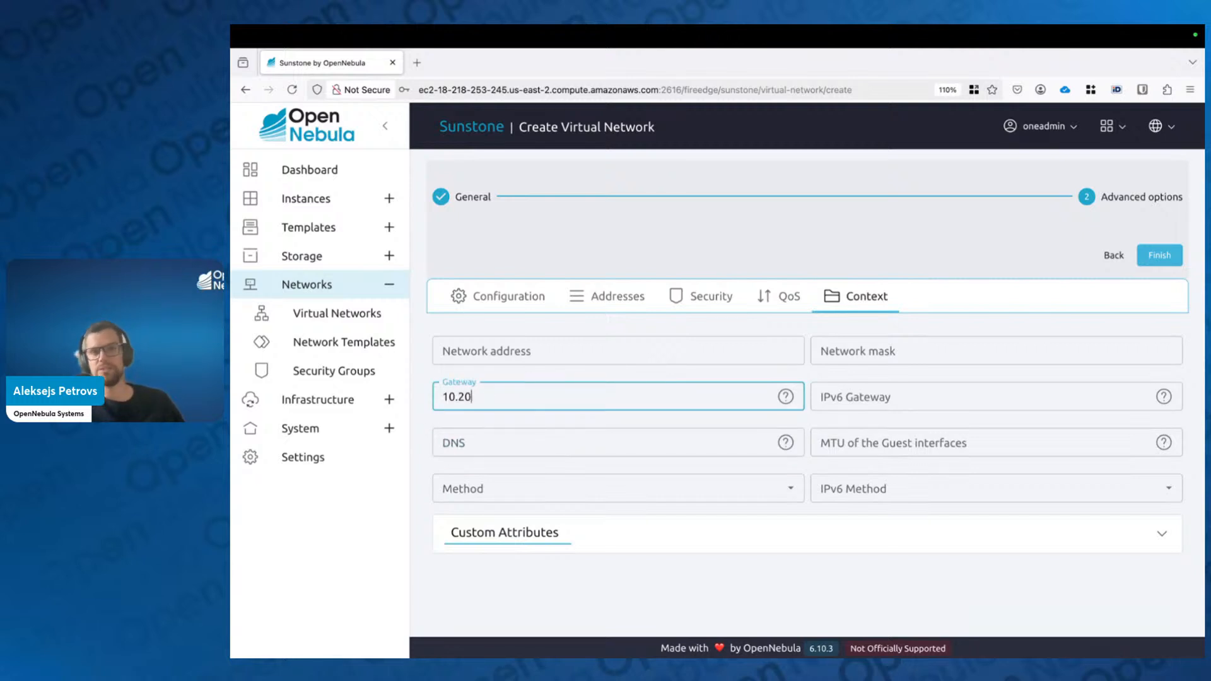
pyautogui.write('.30.1')
pyautogui.press('Tab')
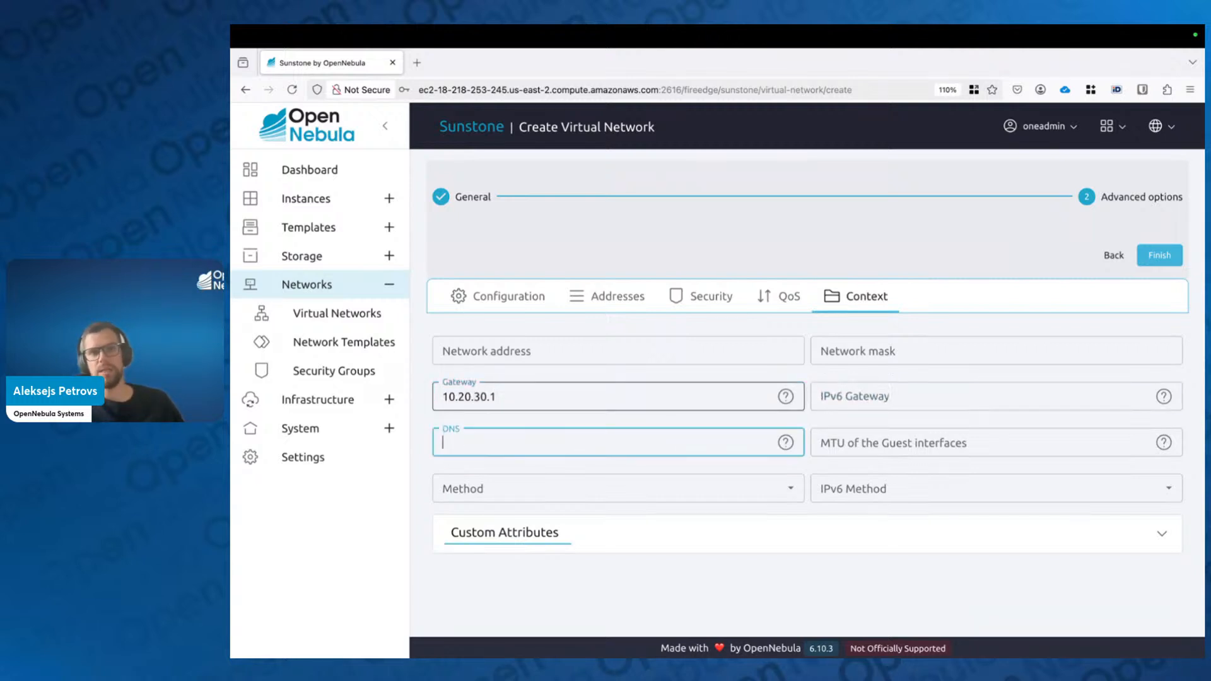
pyautogui.write('1.1.1.')
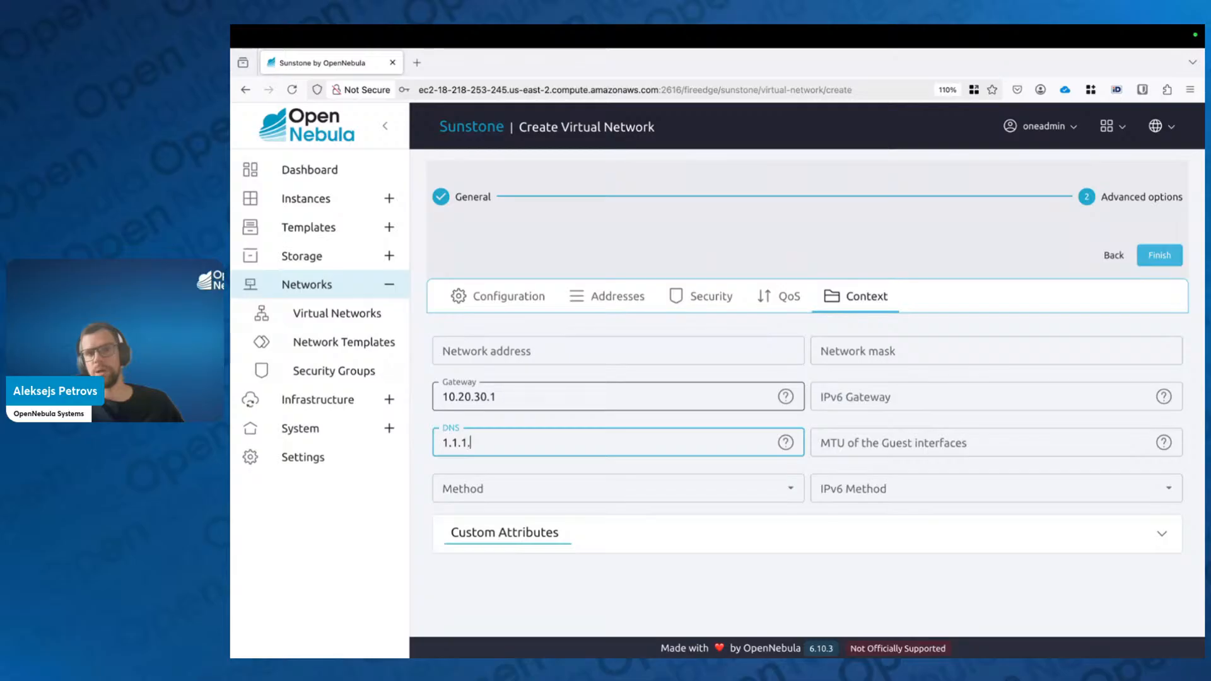
pyautogui.write('1')
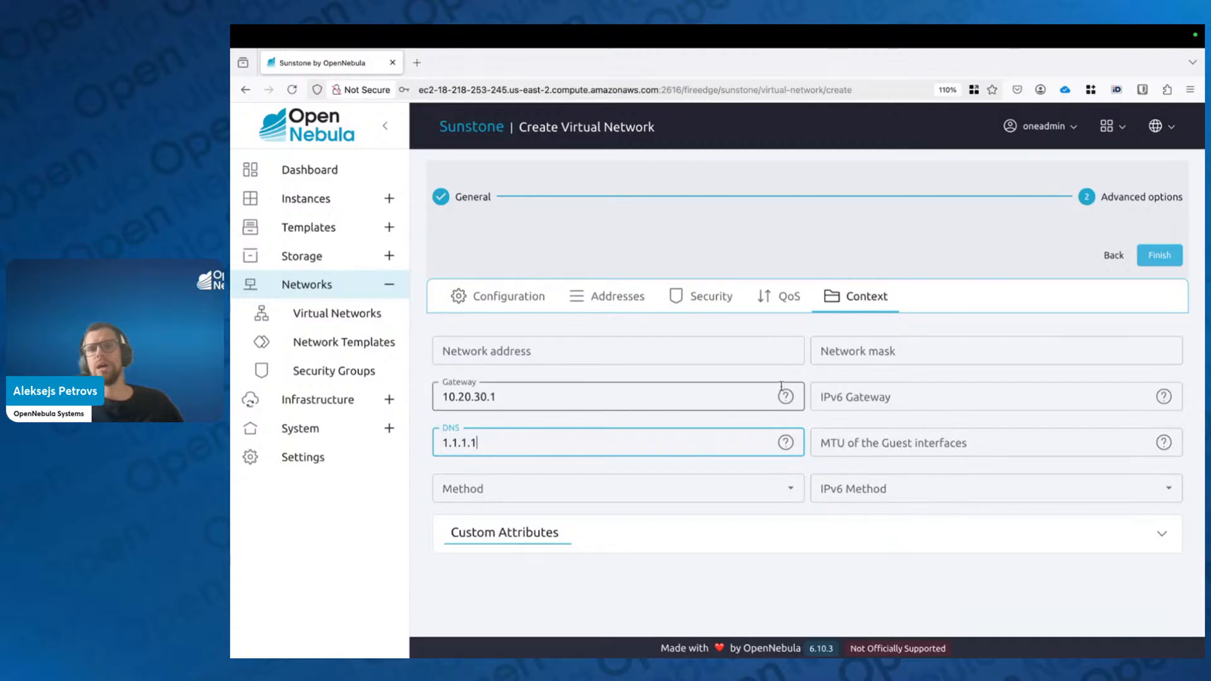
# Step: Try dhcp and none as IPv4 methods, settling on static (Based on context)
pyautogui.click(792, 490)
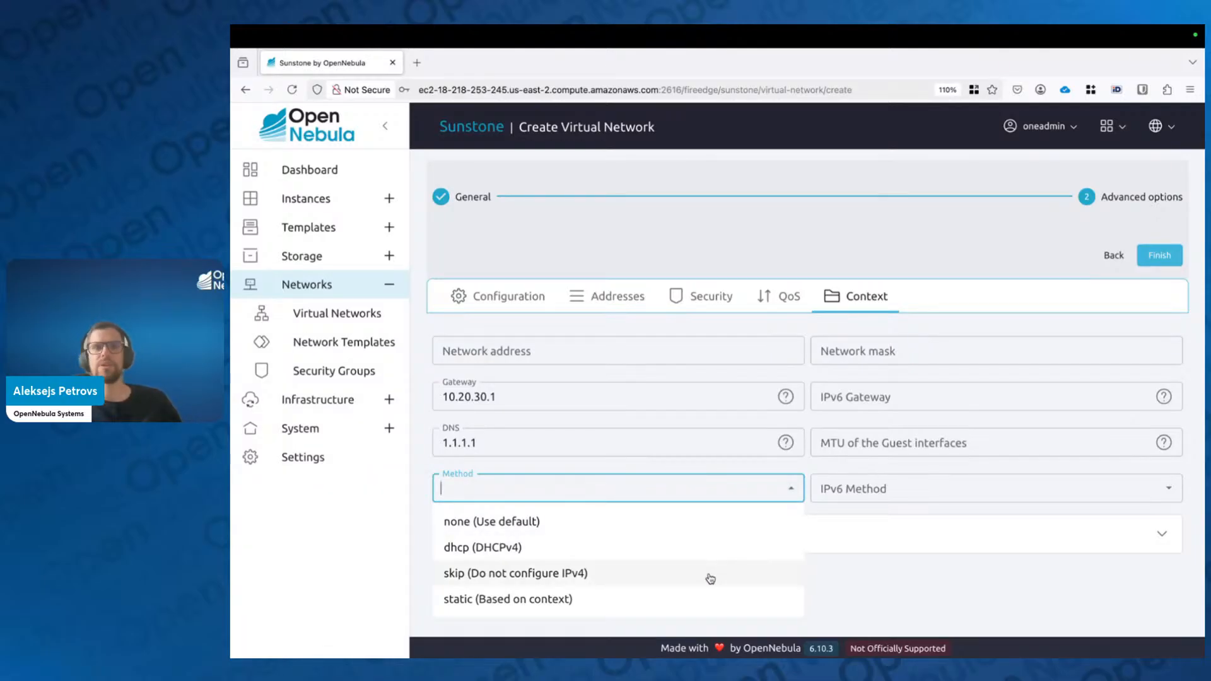
pyautogui.click(650, 607)
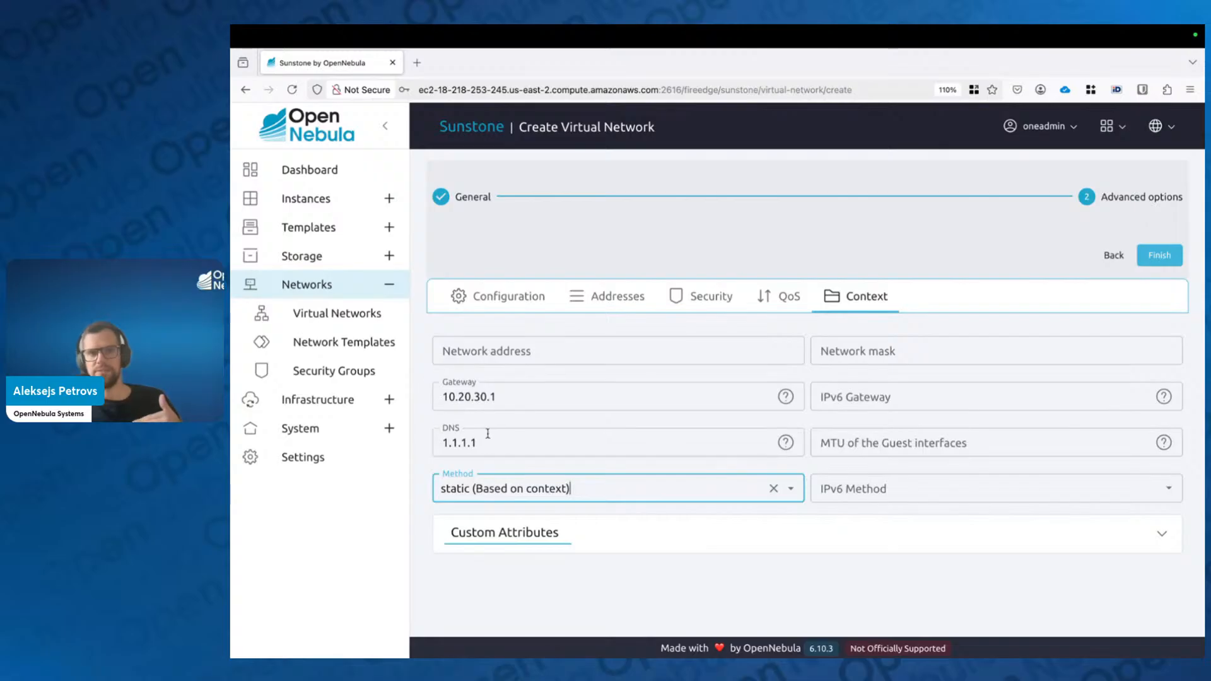
pyautogui.click(607, 296)
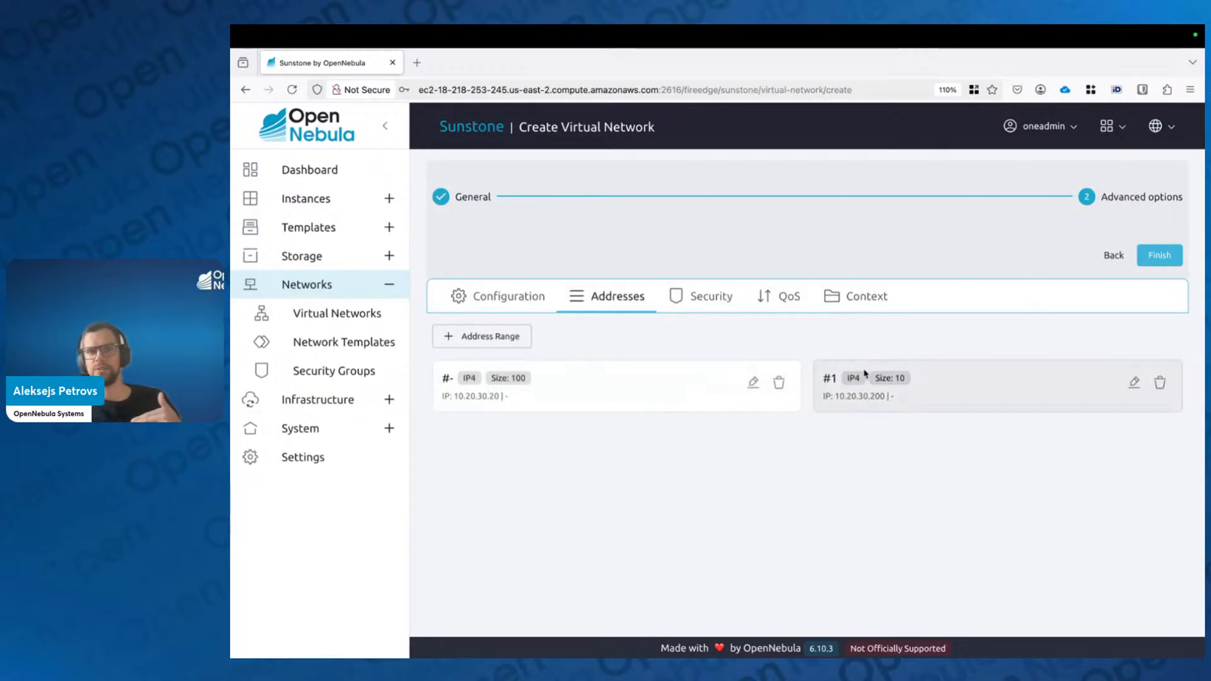
pyautogui.click(857, 297)
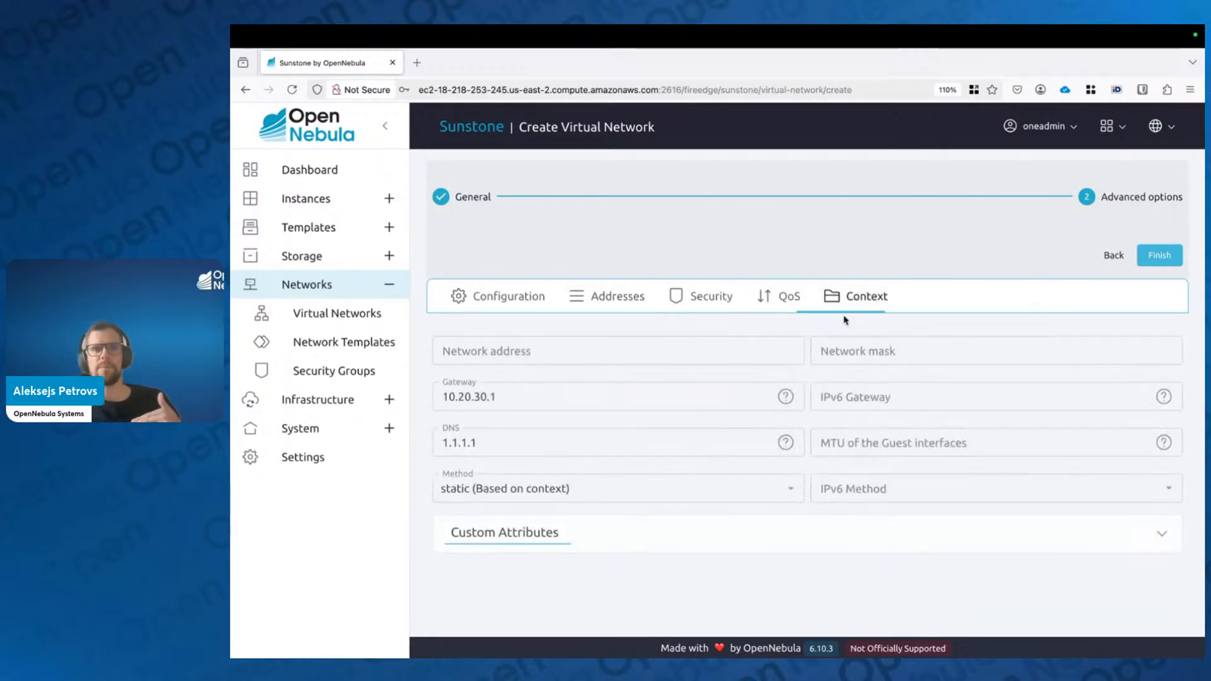
pyautogui.click(790, 490)
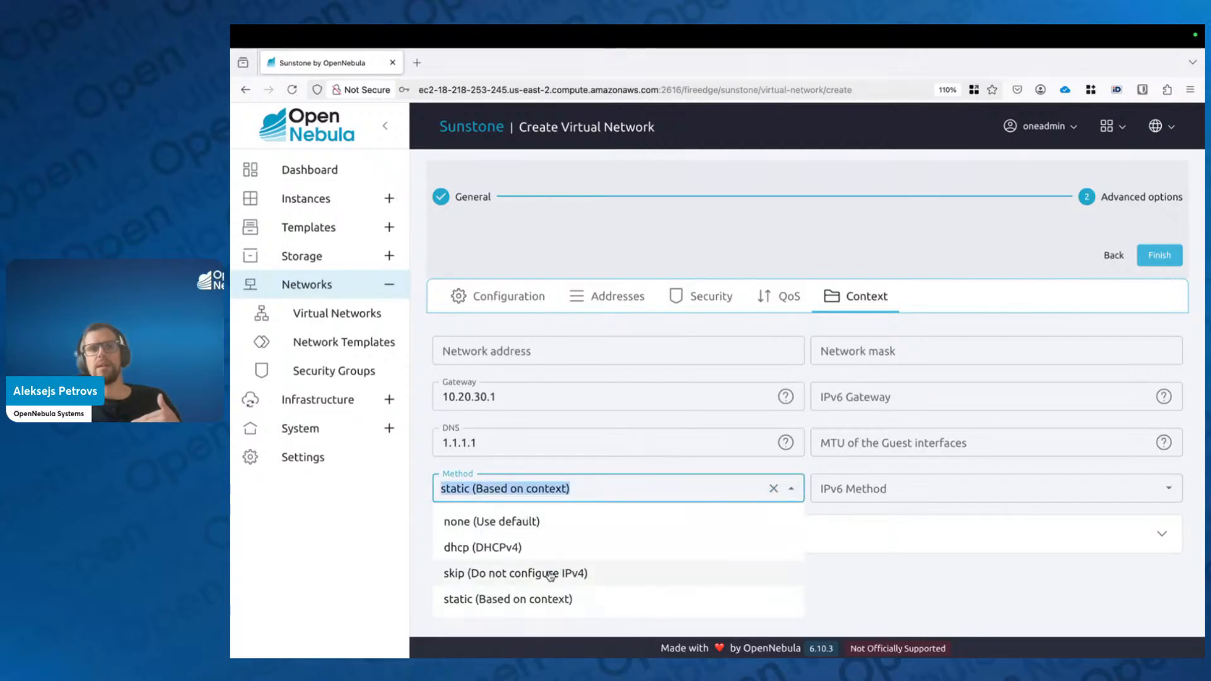
pyautogui.click(500, 554)
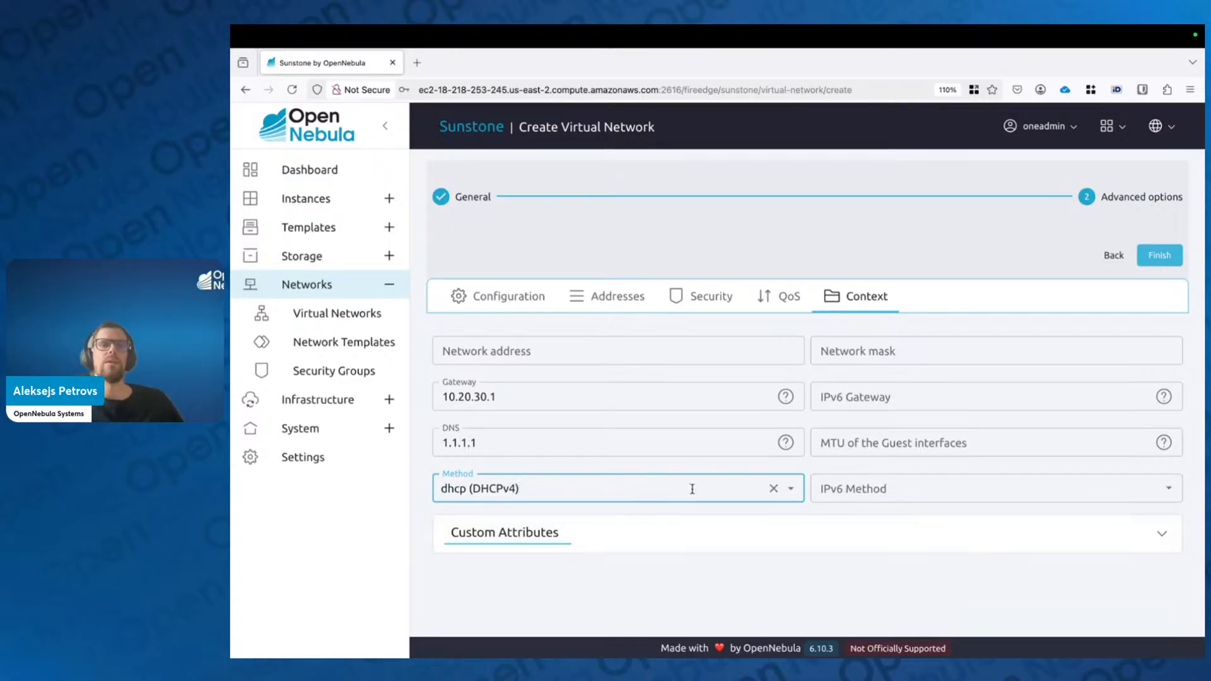
pyautogui.click(792, 490)
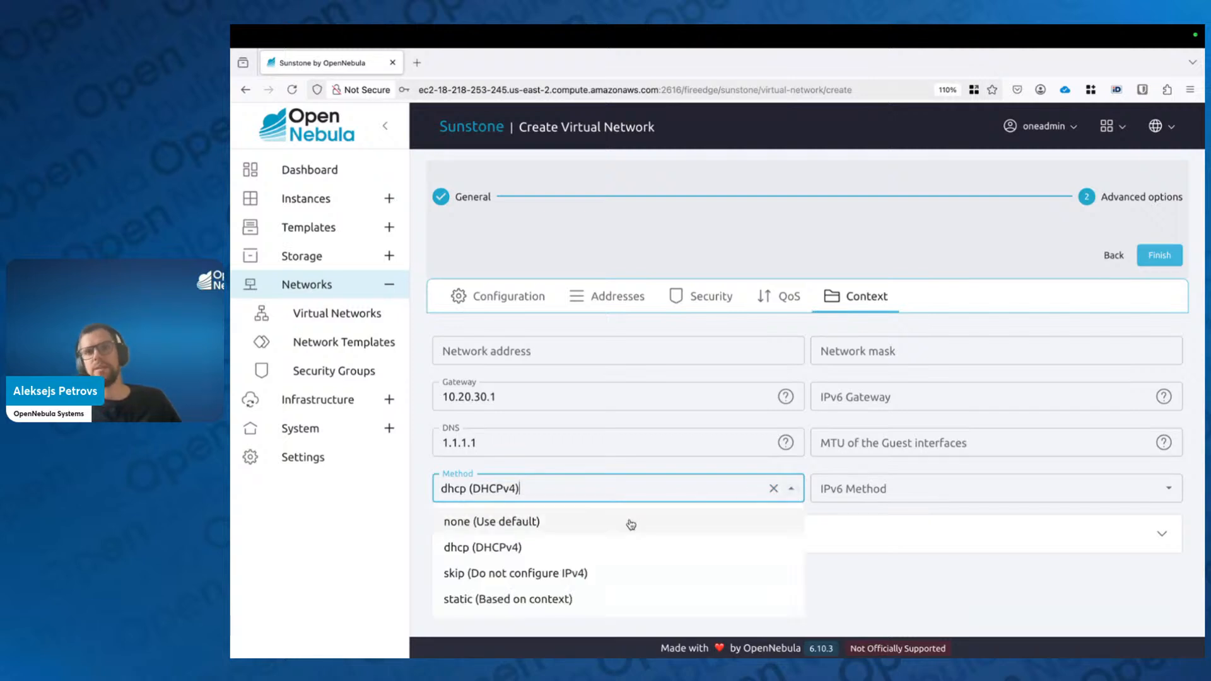
pyautogui.click(600, 516)
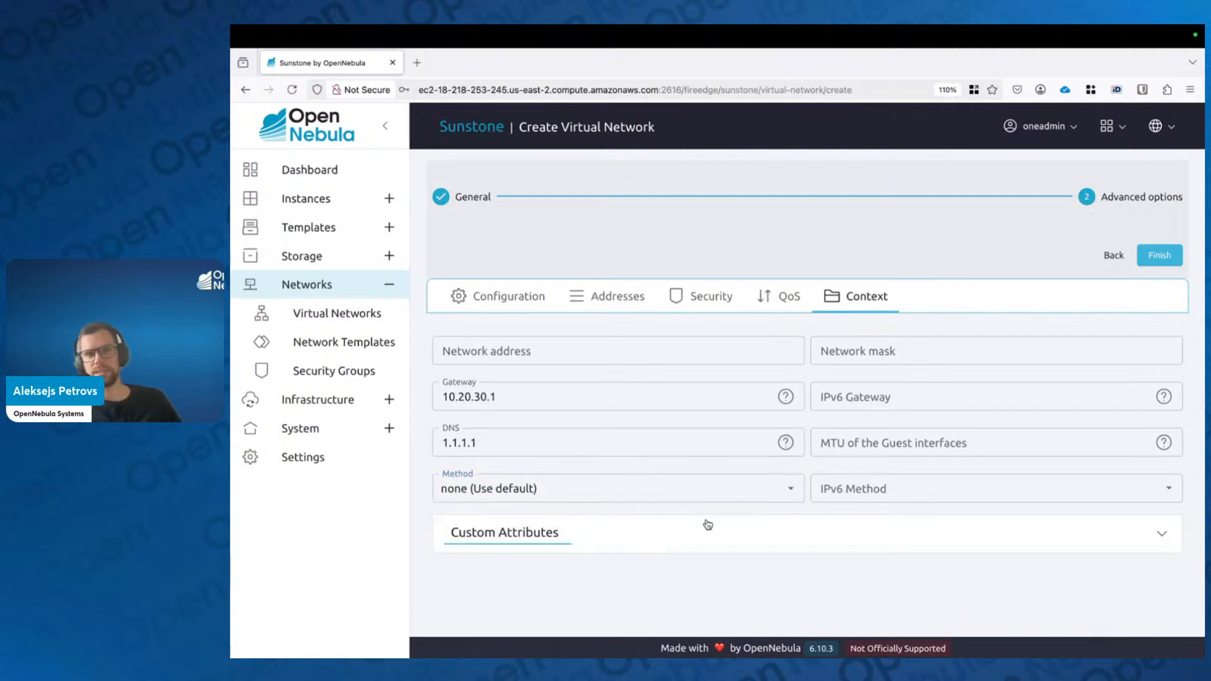
pyautogui.click(783, 492)
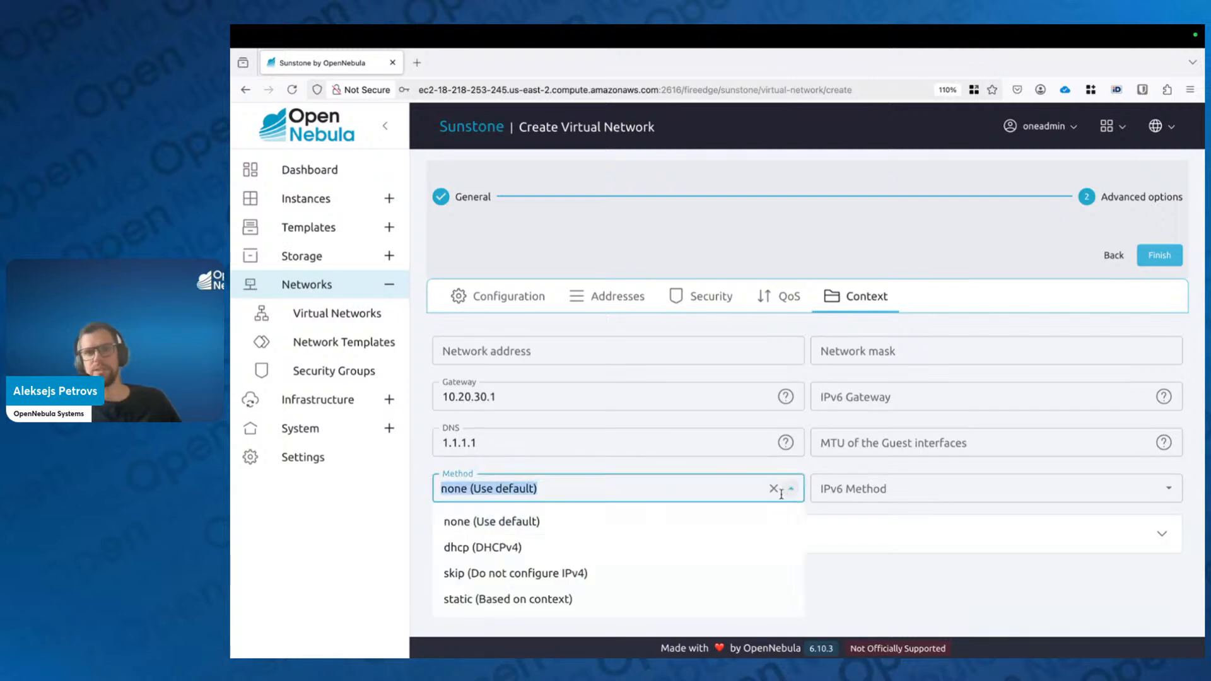
pyautogui.click(583, 605)
pyautogui.click(642, 595)
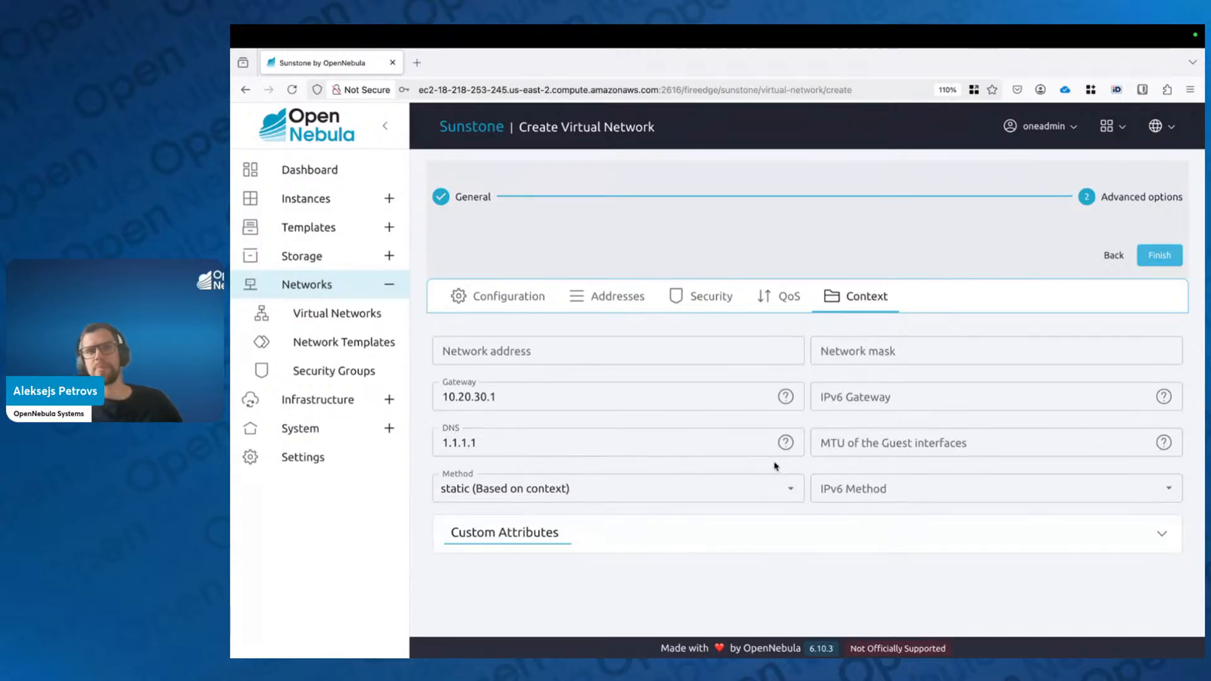
pyautogui.moveTo(786, 446)
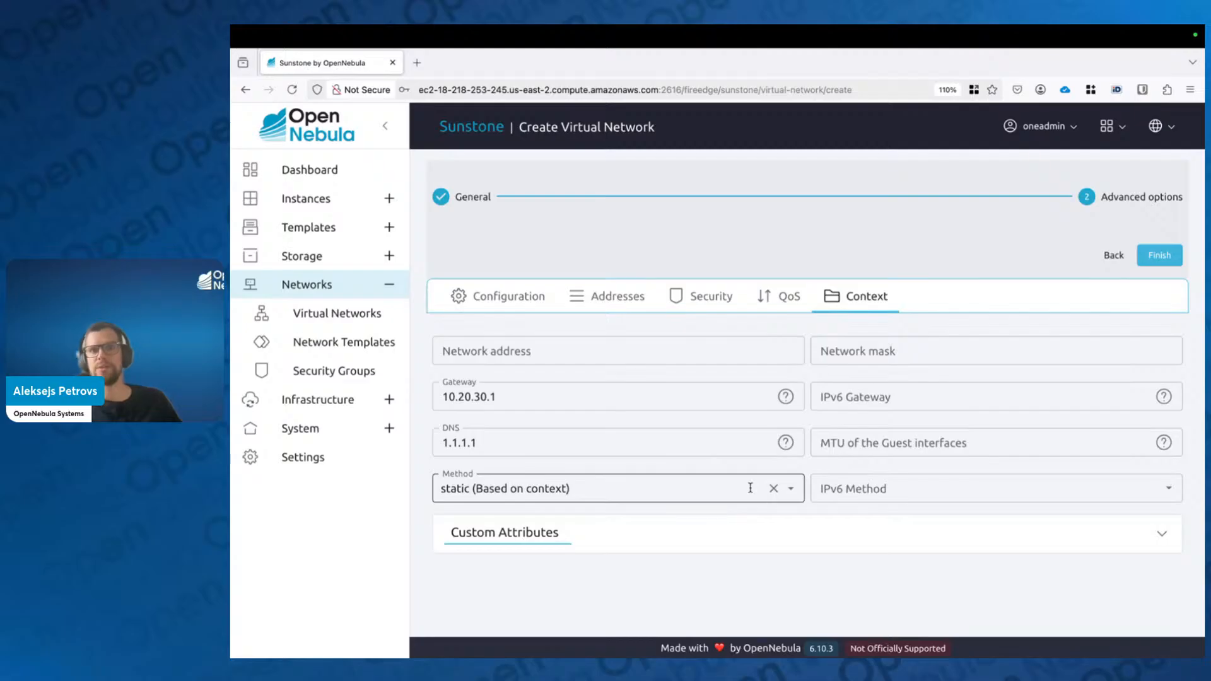
# Step: Create vnet2, open its details, and begin a new address reservation from it
pyautogui.click(1161, 256)
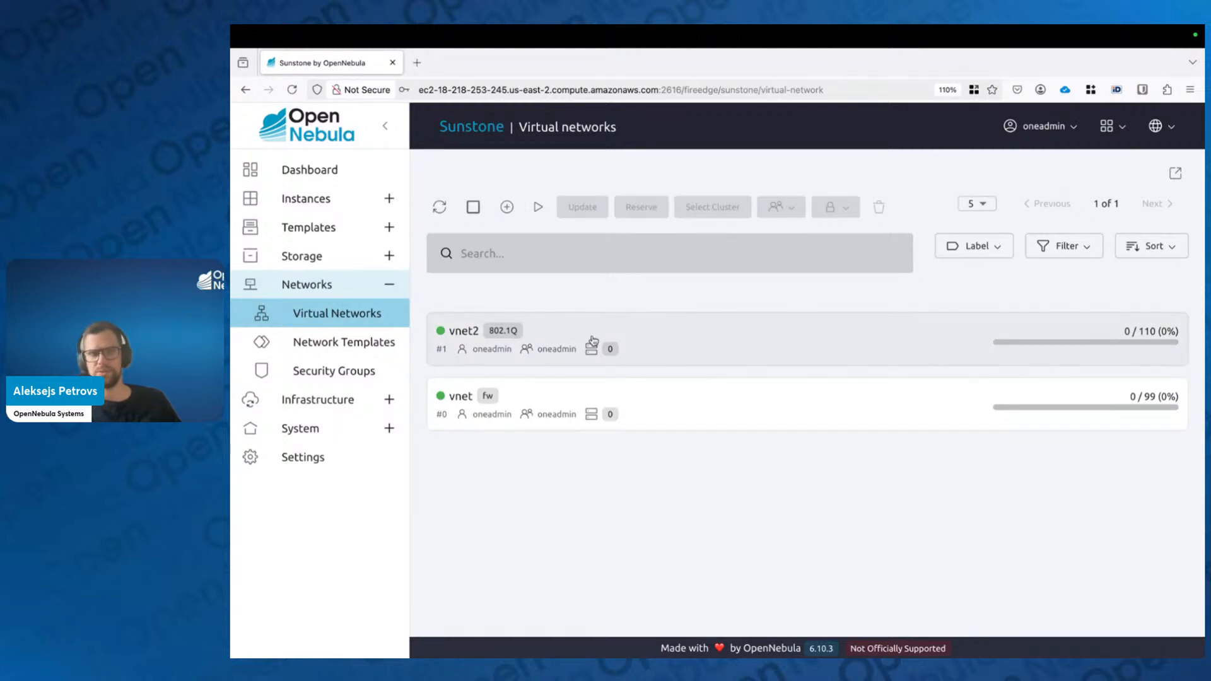
pyautogui.click(637, 328)
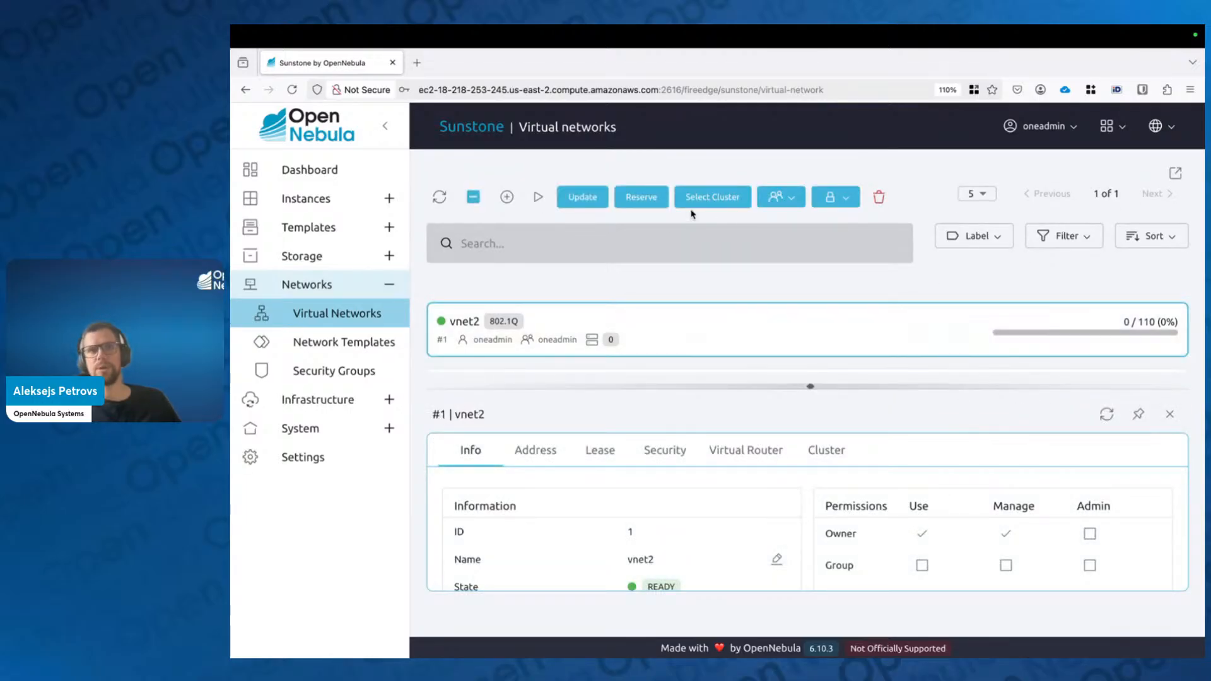
pyautogui.click(1170, 413)
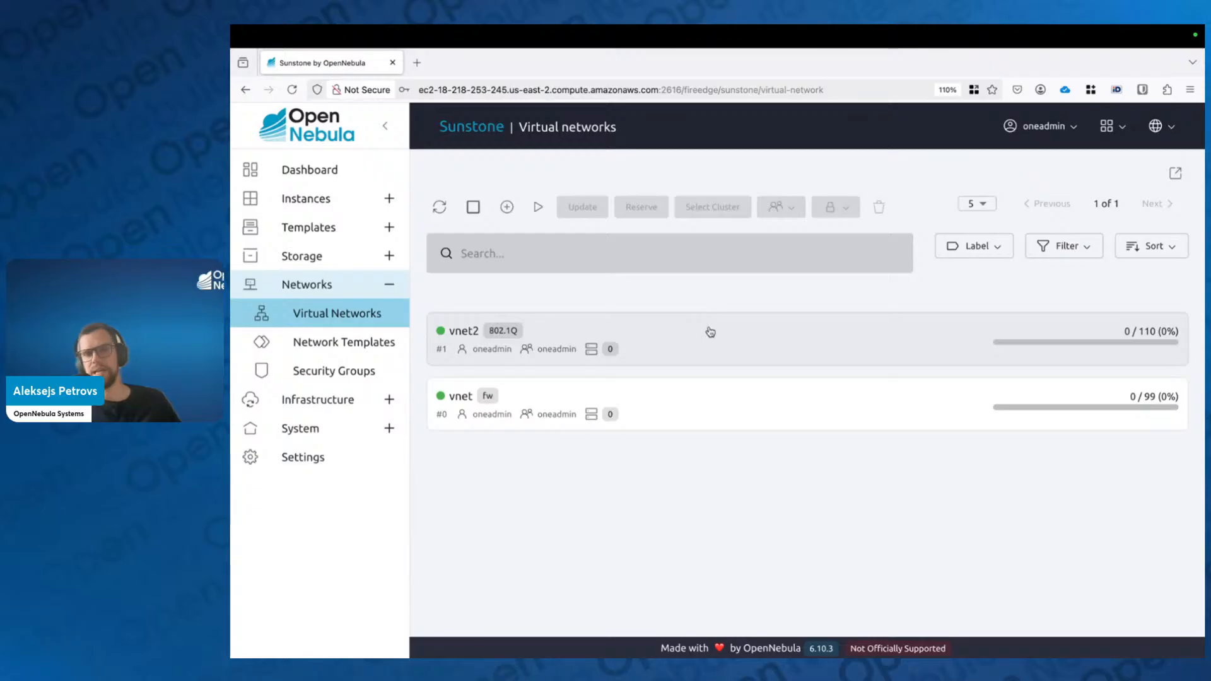
pyautogui.click(701, 352)
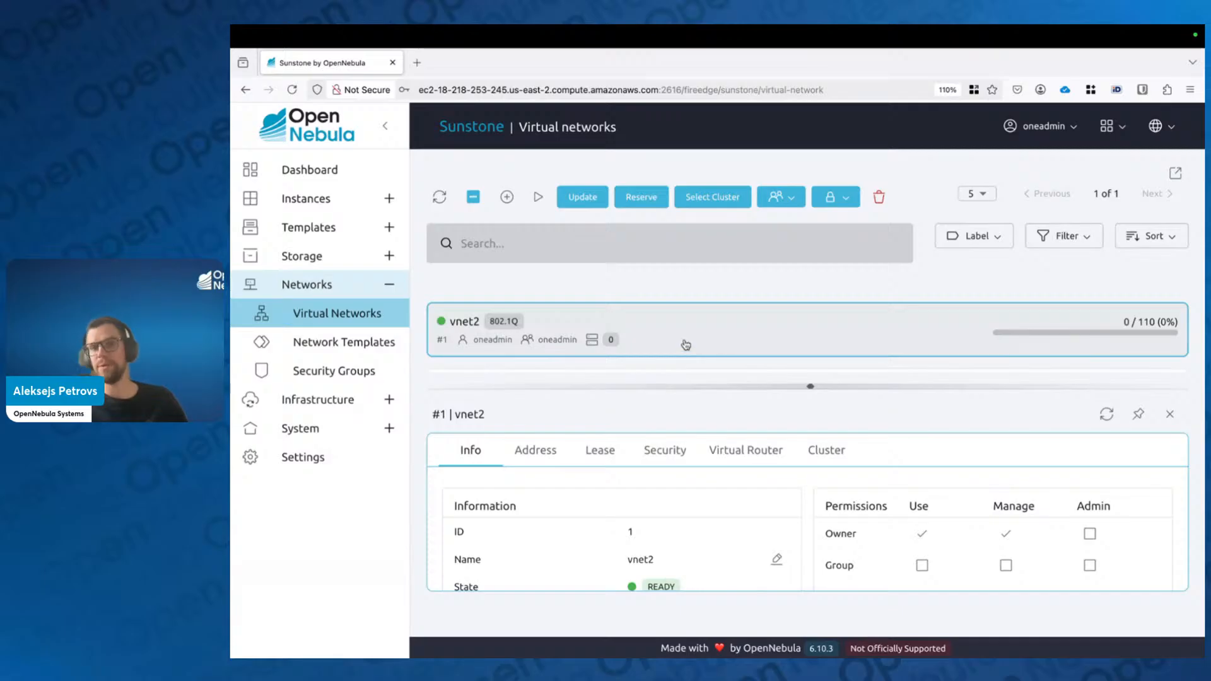
pyautogui.click(638, 196)
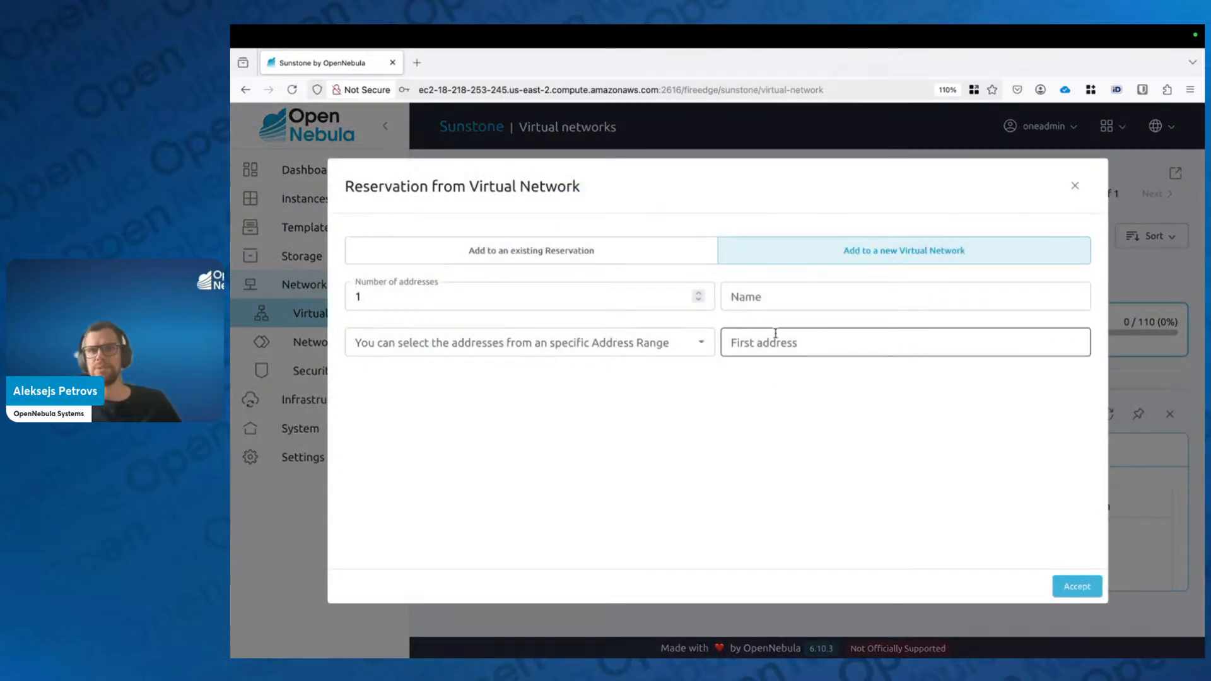
# Step: Choose vnet2's 10.20.30.20 address range (#0) to reserve from
pyautogui.click(590, 349)
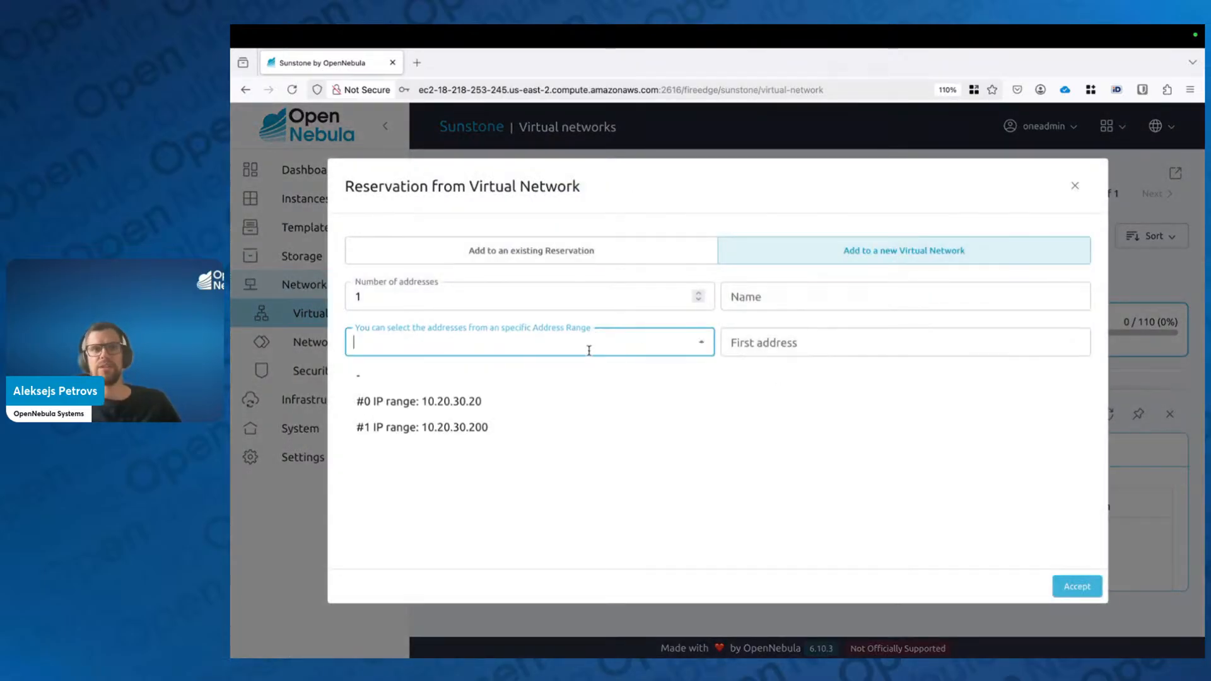
pyautogui.click(479, 432)
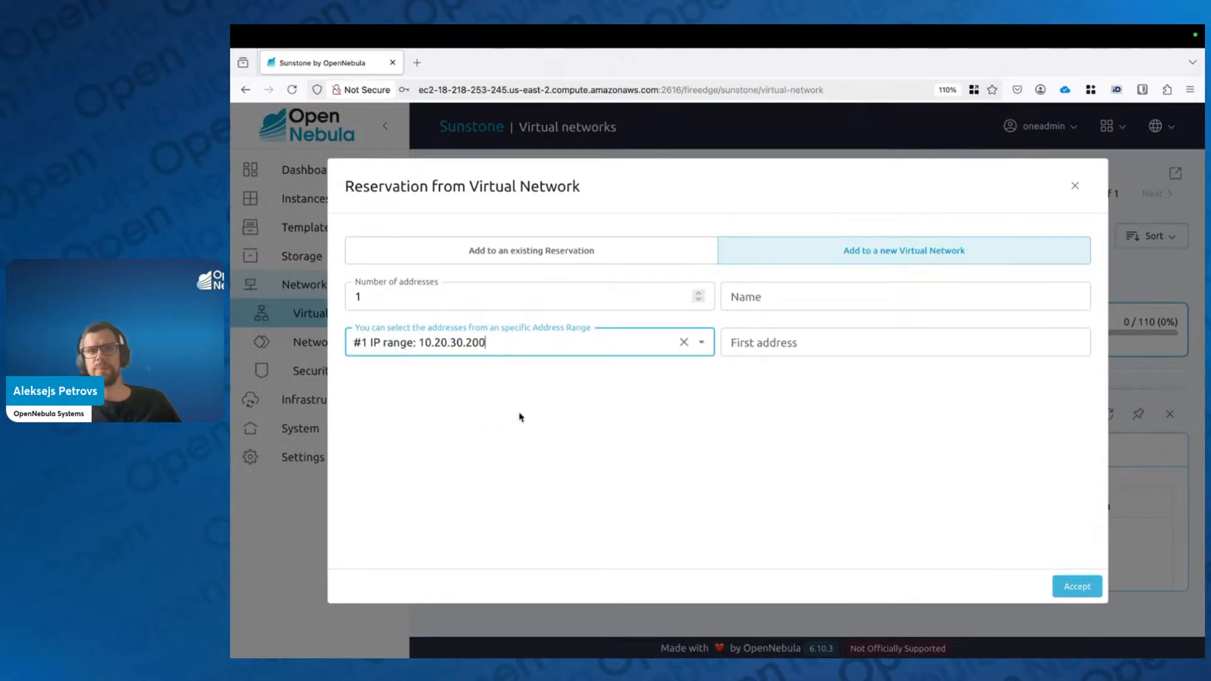
pyautogui.click(701, 344)
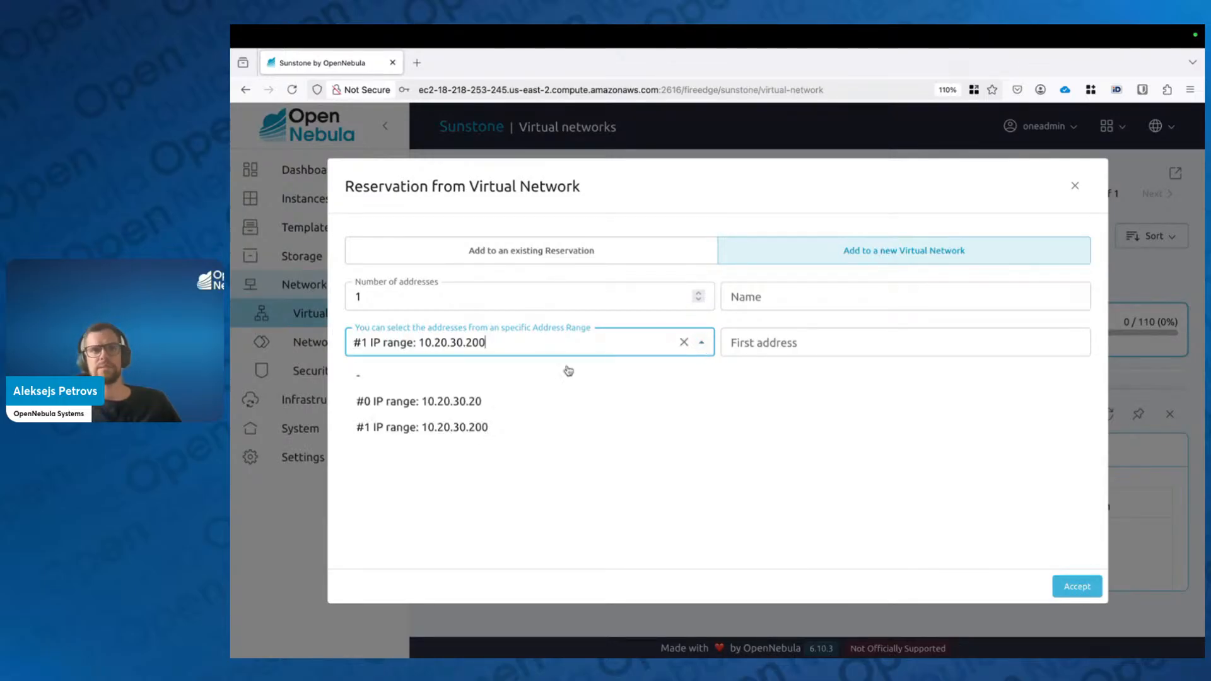
pyautogui.click(495, 399)
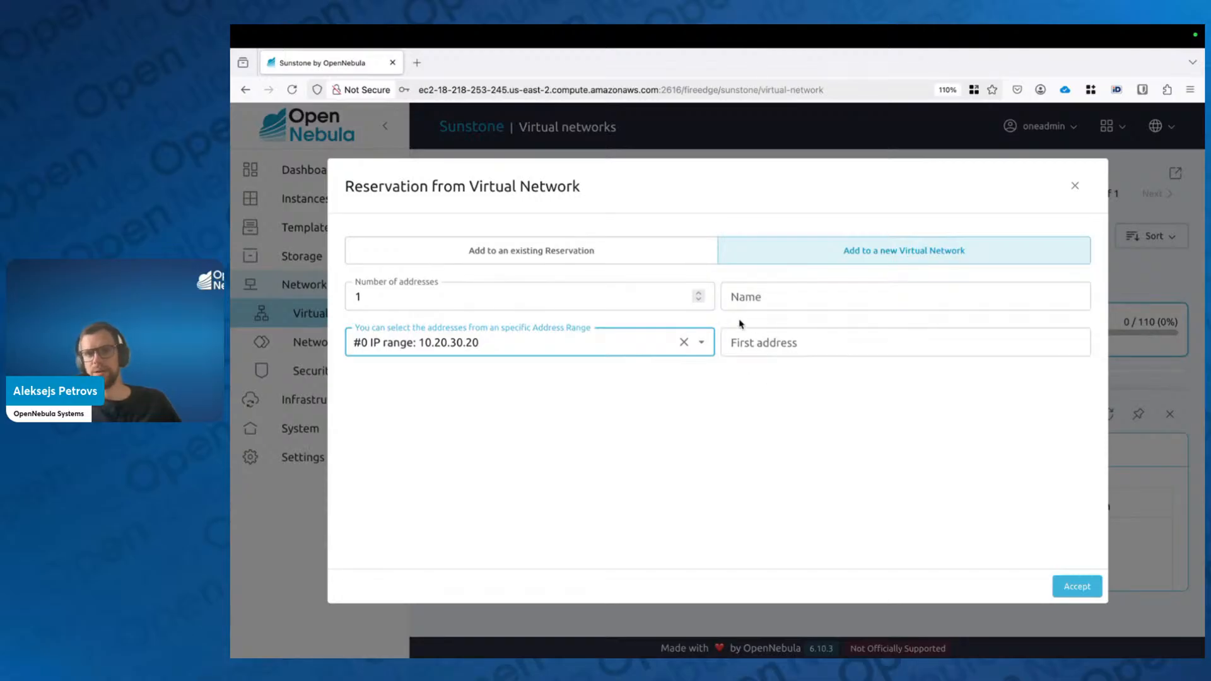
pyautogui.click(787, 402)
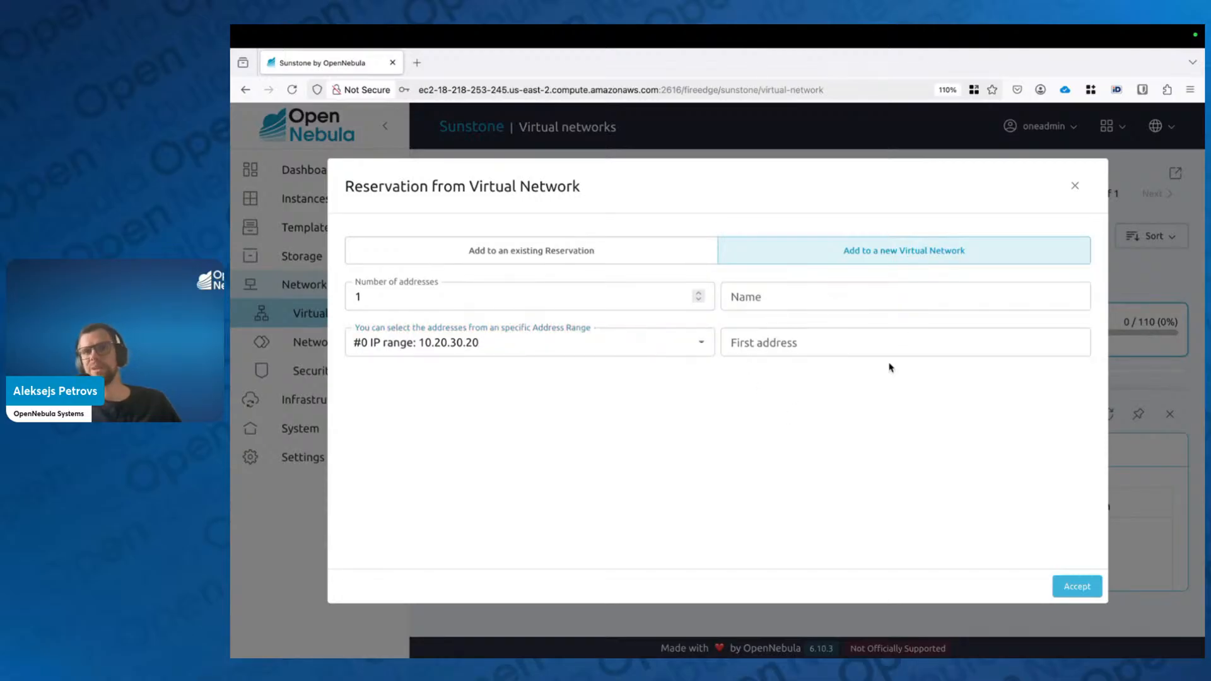
# Step: Set the reservation to start at 10.20.30.25 with 5 addresses
pyautogui.click(795, 344)
pyautogui.write('10')
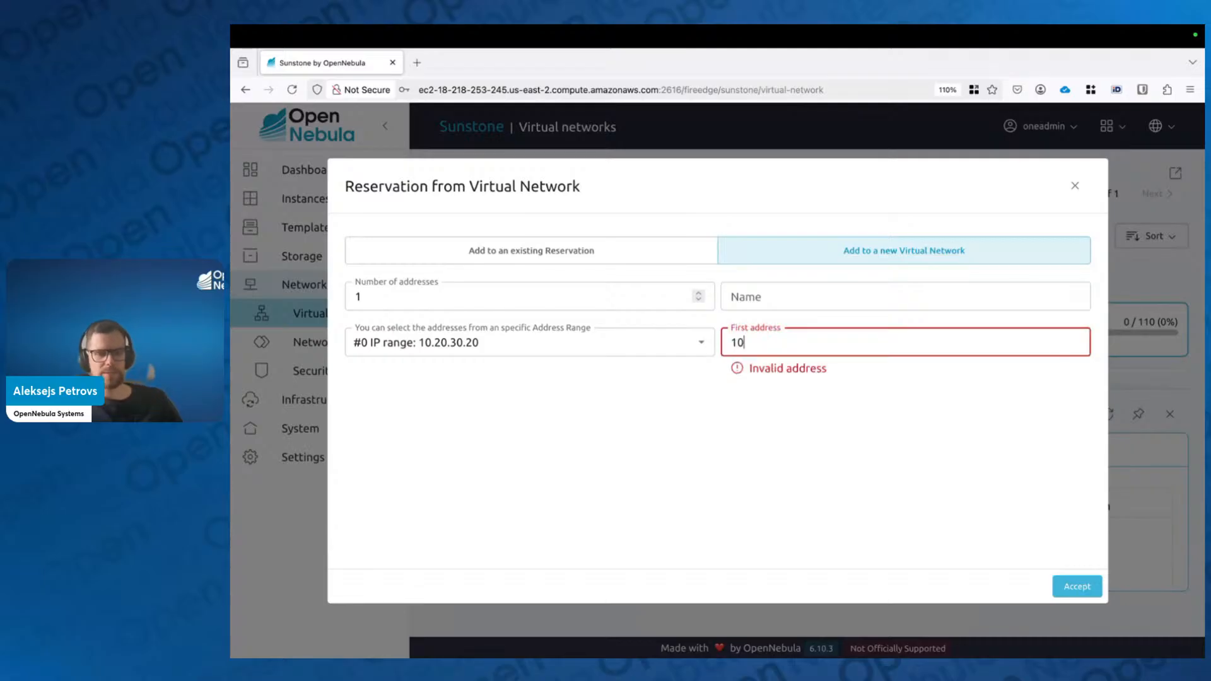
pyautogui.write('.20.30.')
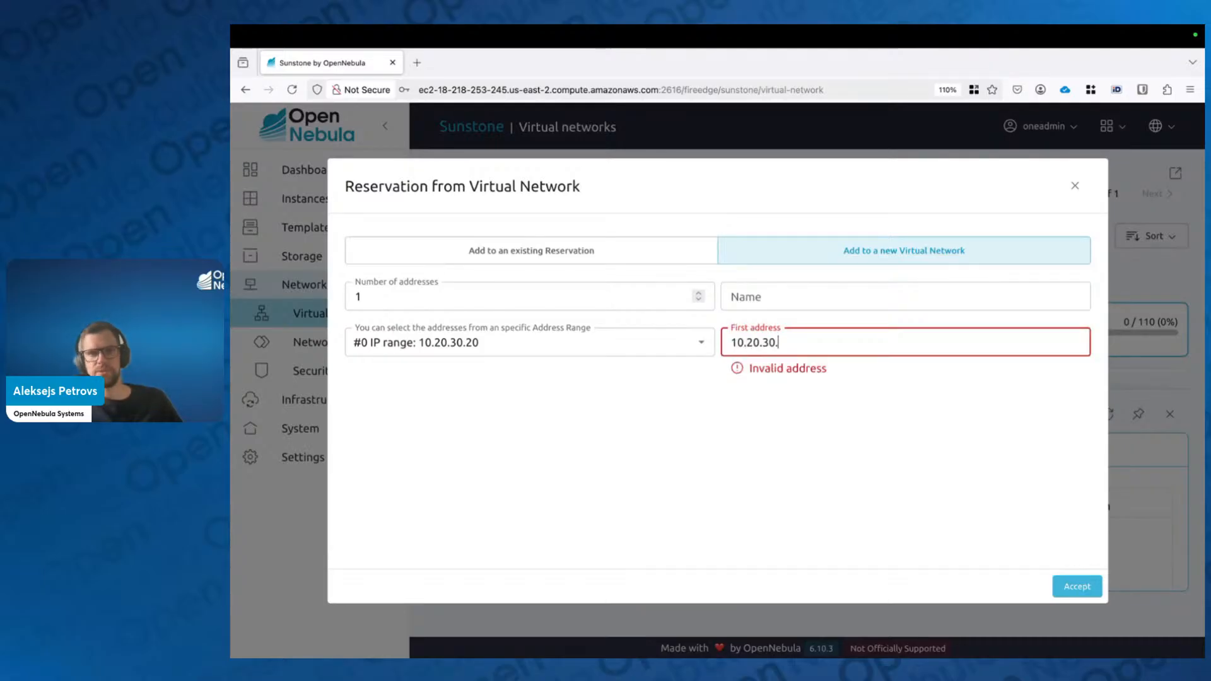
pyautogui.write('25')
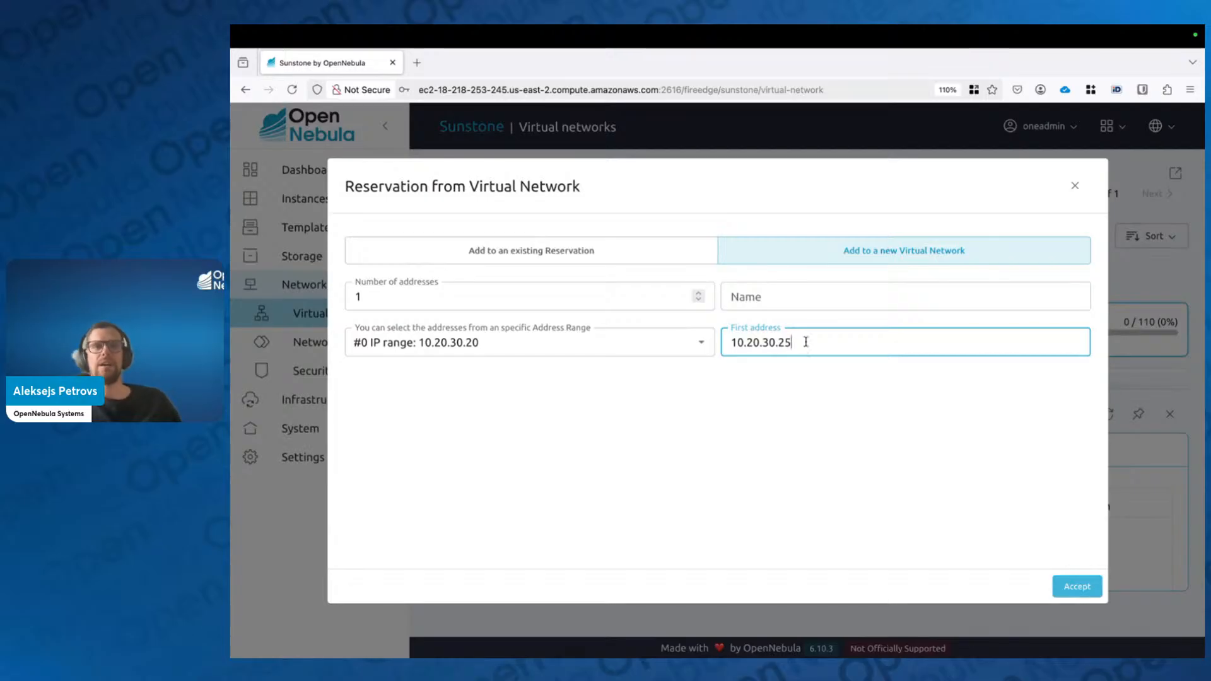
pyautogui.click(508, 296)
pyautogui.write('0')
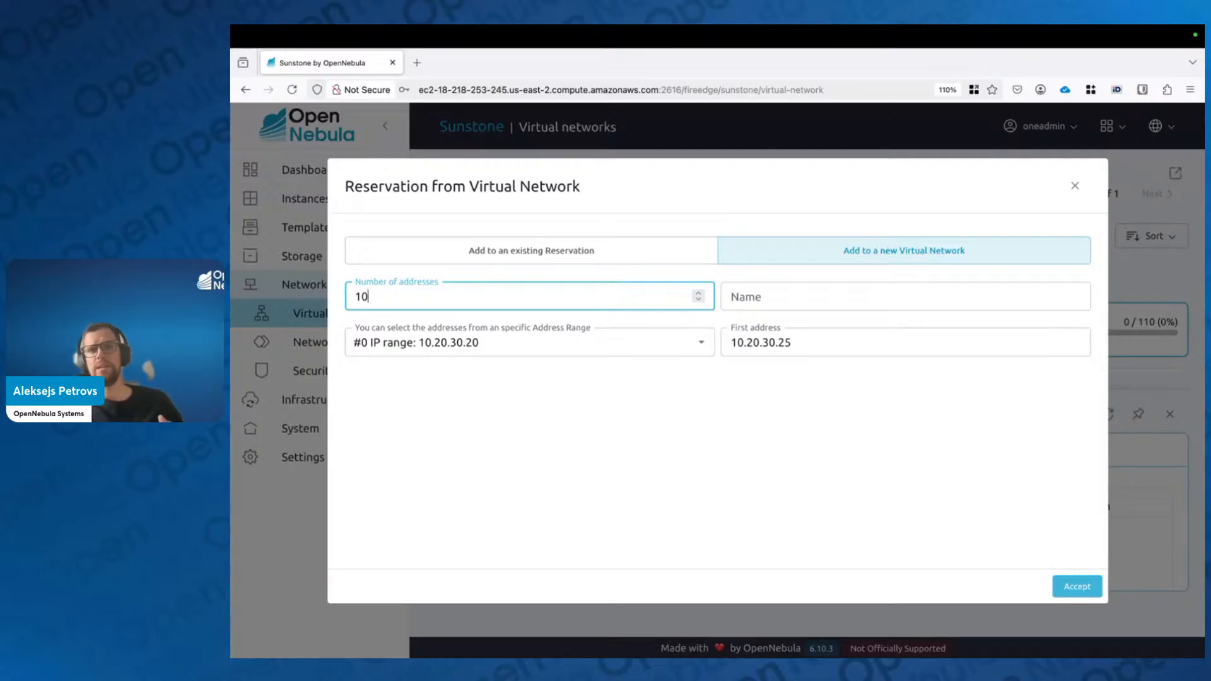
pyautogui.click(846, 339)
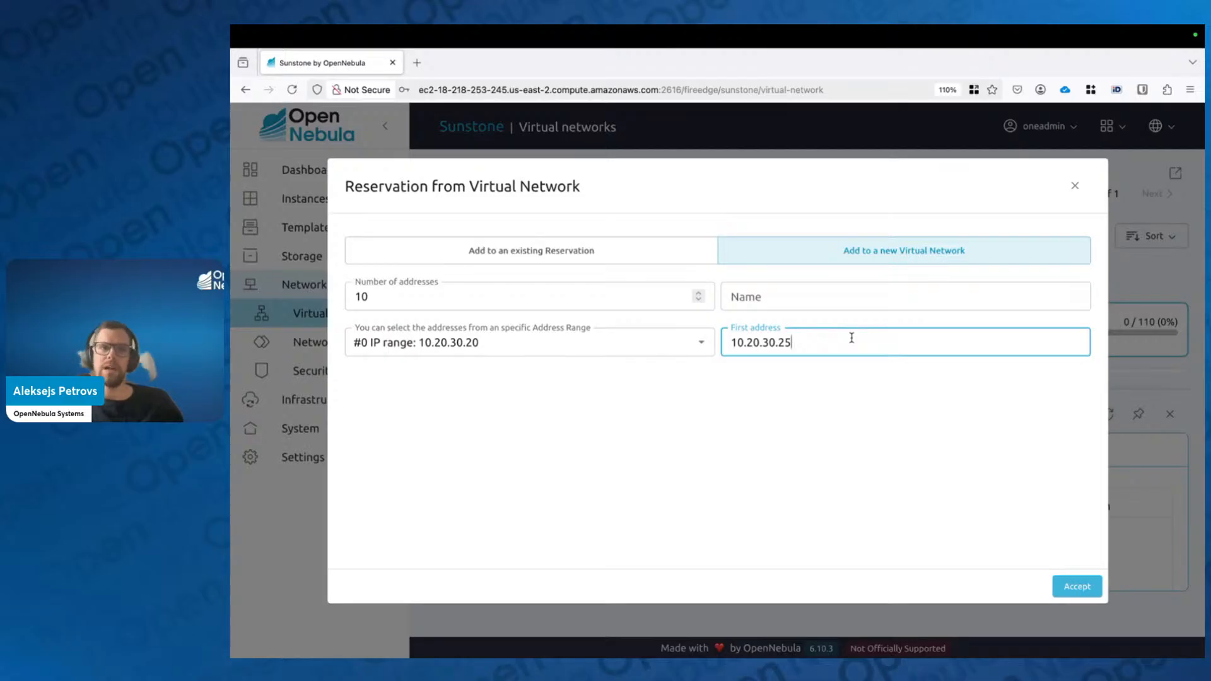
pyautogui.moveTo(528, 295); pyautogui.dragTo(355, 296)
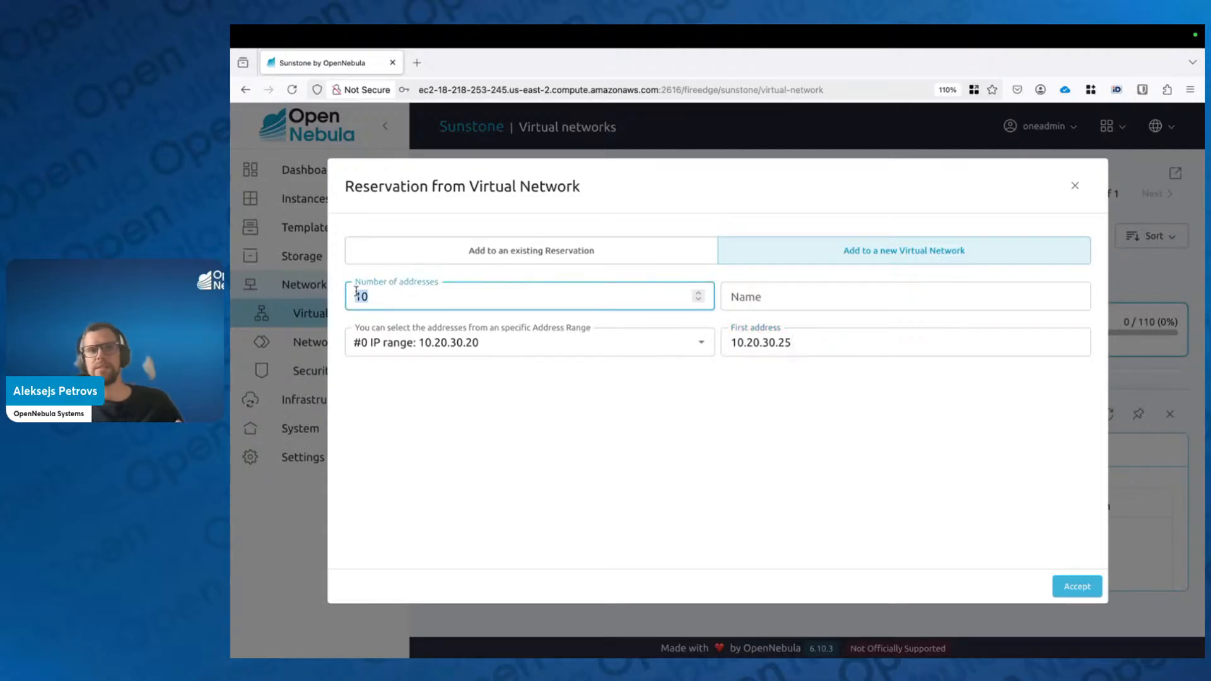
pyautogui.write('5')
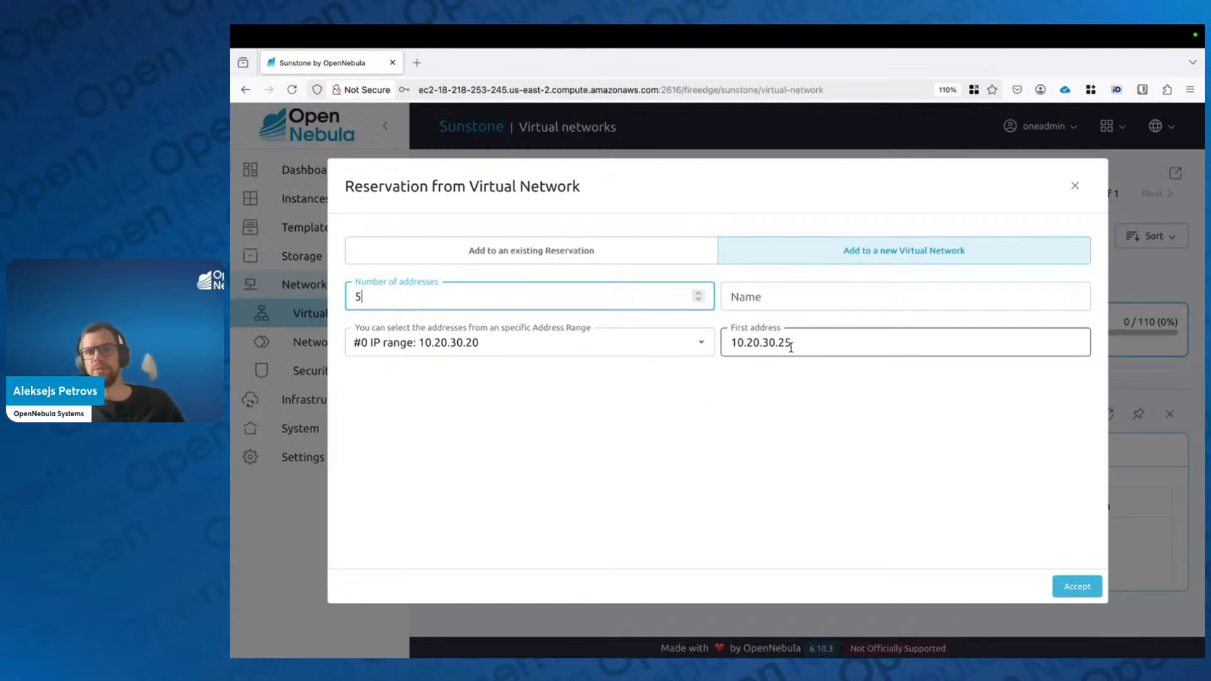
# Step: Name the new network my_new_reservation and accept the reservation
pyautogui.click(1075, 587)
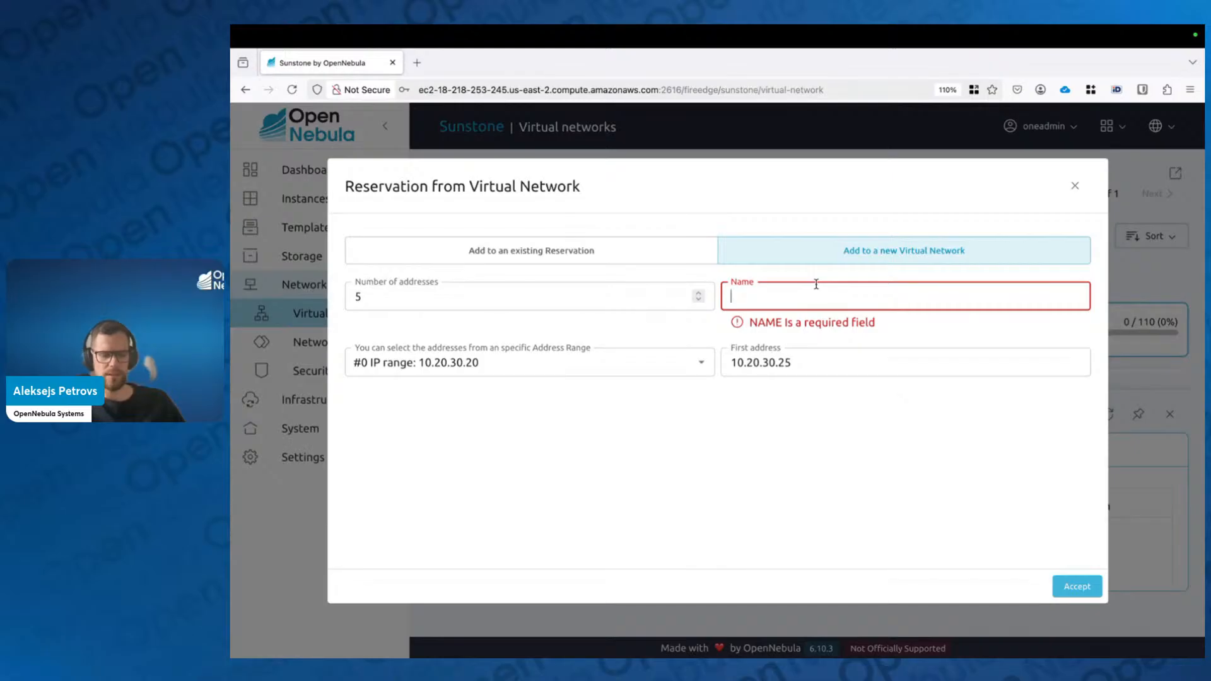
pyautogui.write('my_')
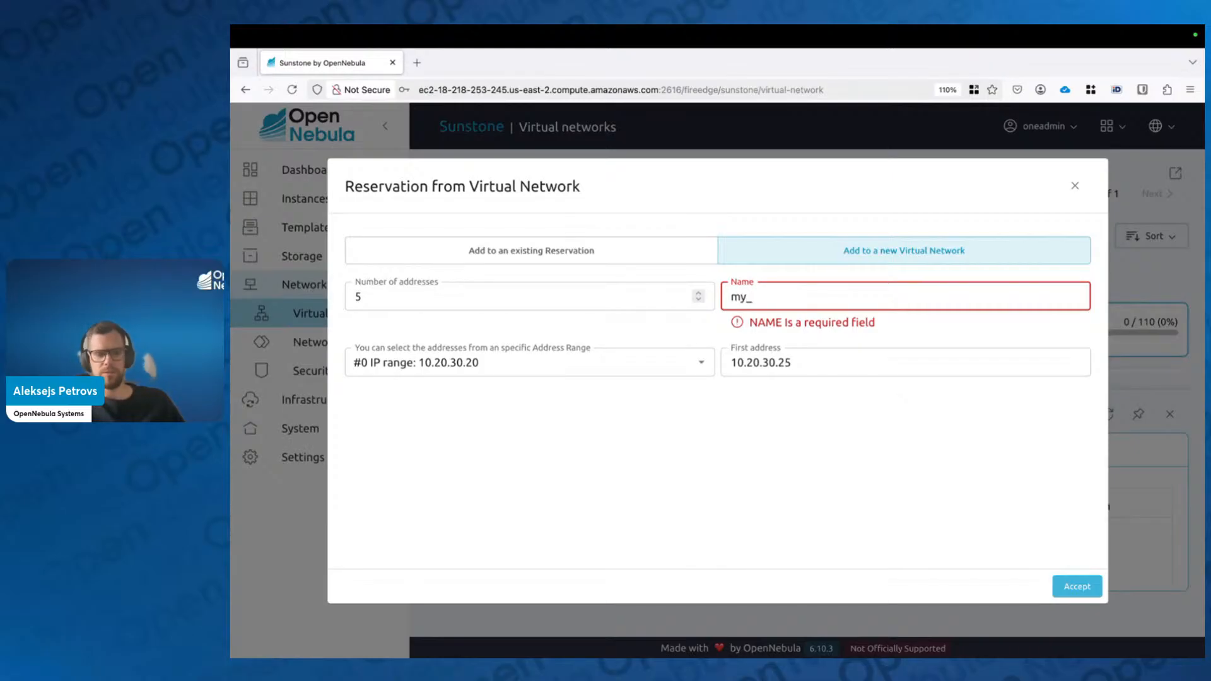
pyautogui.write('new_reserva')
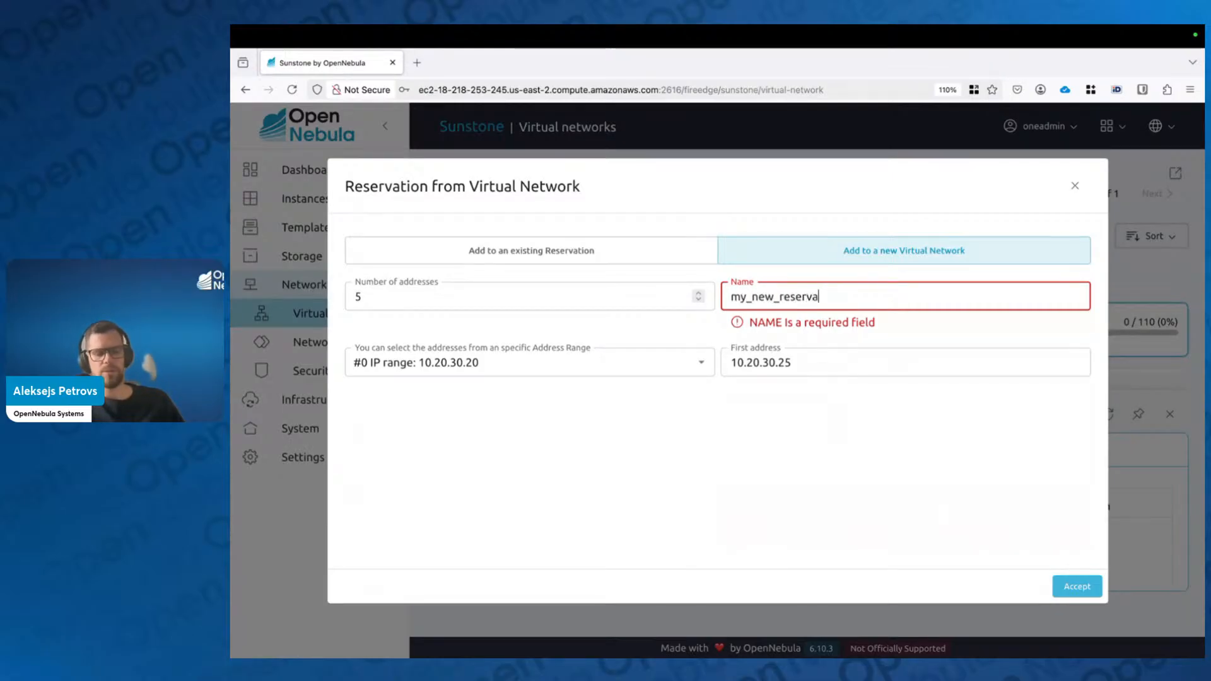
pyautogui.write('tion')
pyautogui.click(1080, 590)
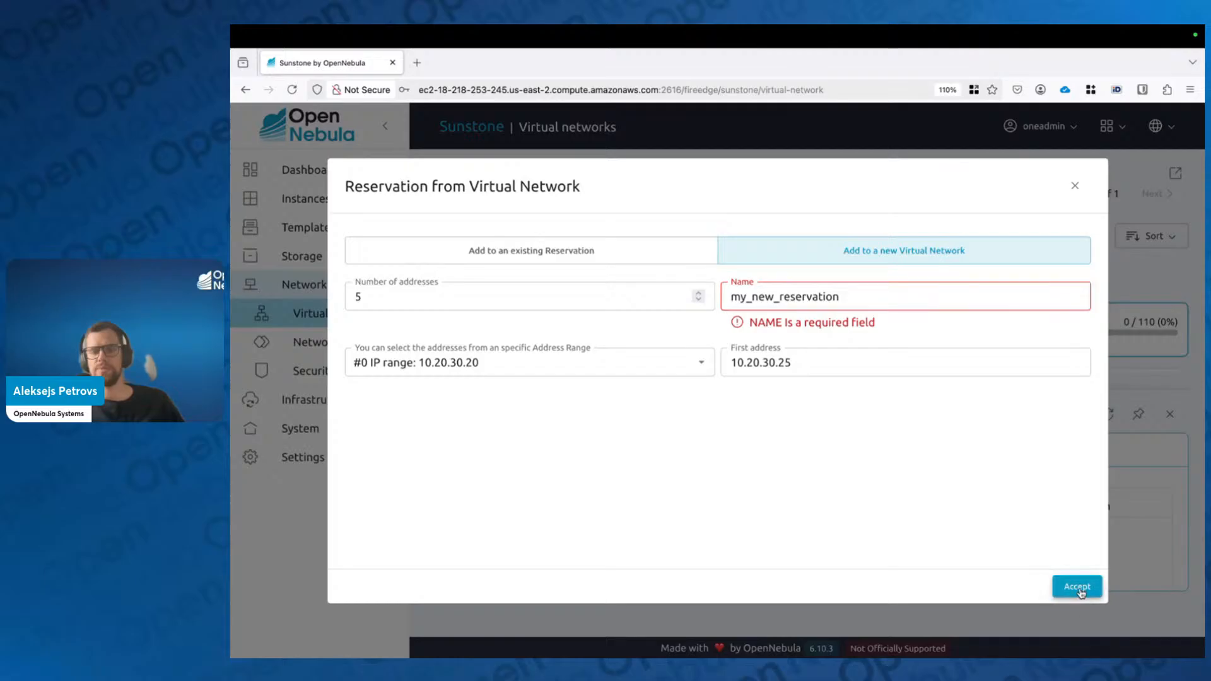
pyautogui.click(1080, 590)
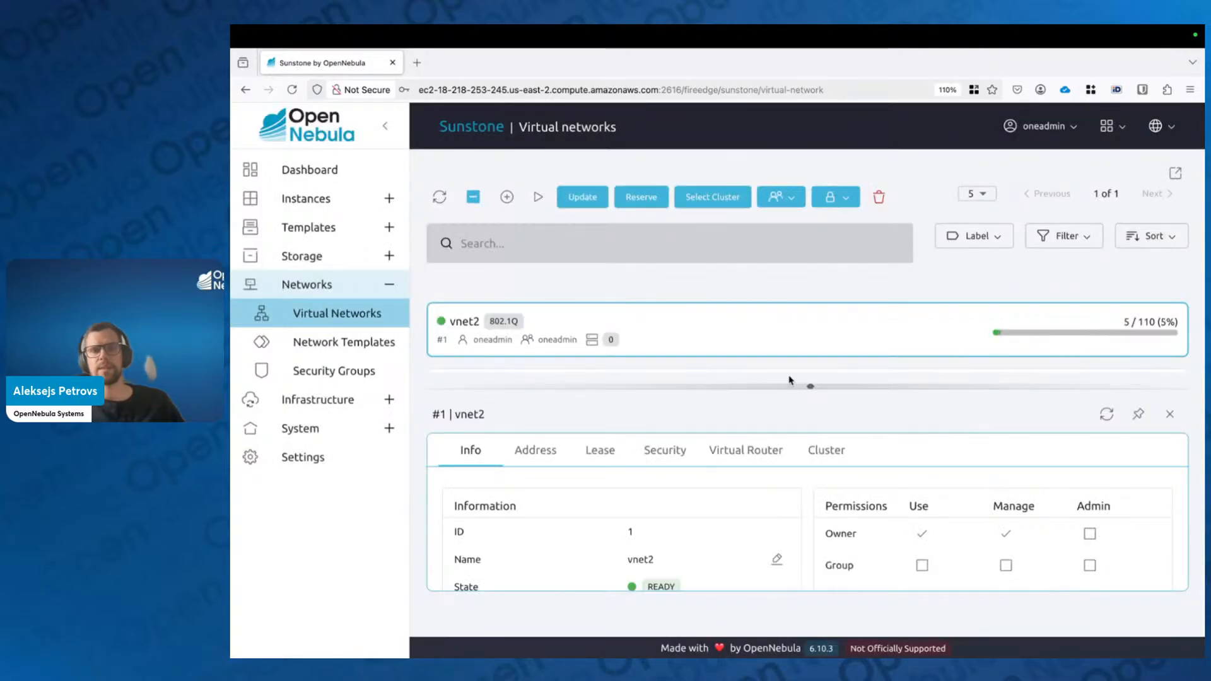
# Step: Refresh the virtual networks list and start another reservation from vnet2
pyautogui.click(1170, 414)
pyautogui.click(440, 207)
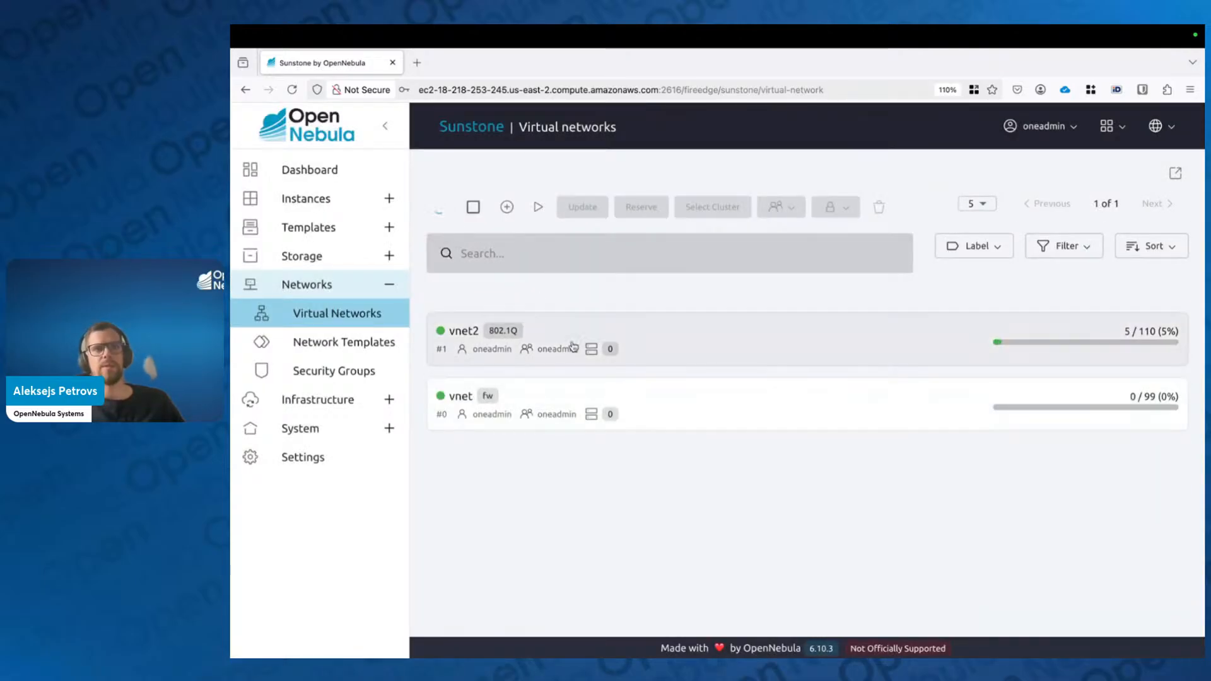
pyautogui.click(679, 414)
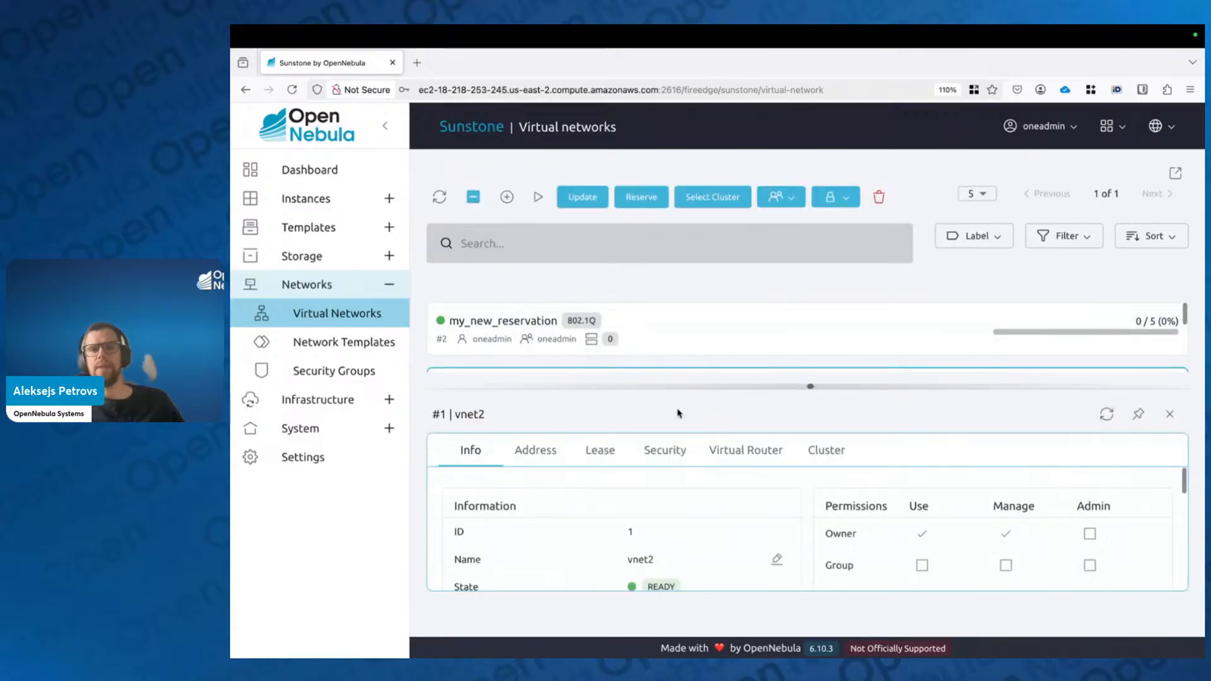
pyautogui.click(636, 201)
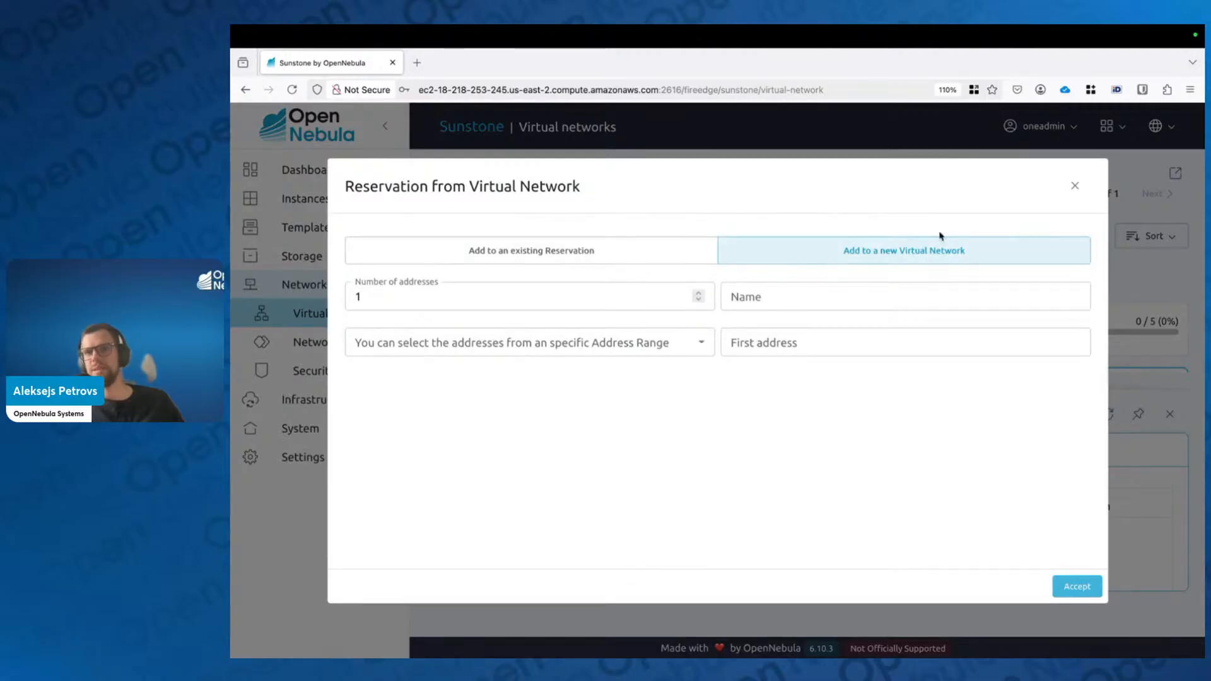
# Step: Target the existing reservation my_new_reservation, using the 10.20.30.20 address range
pyautogui.click(610, 253)
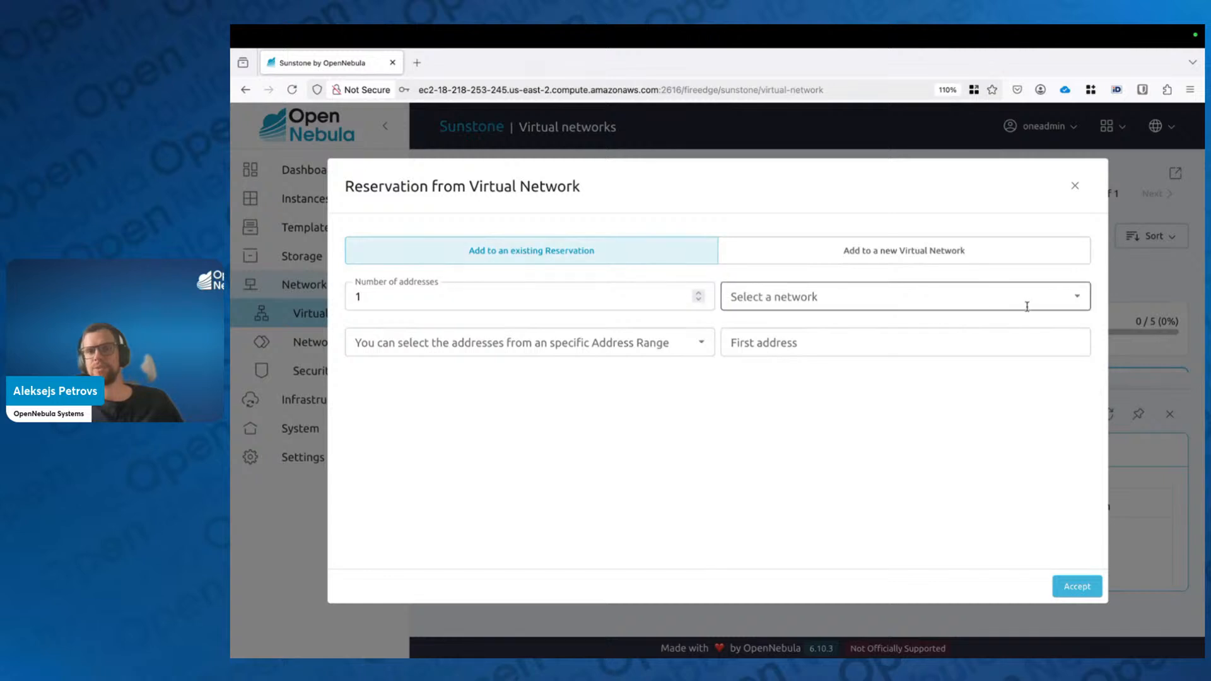
pyautogui.click(1079, 300)
pyautogui.click(860, 357)
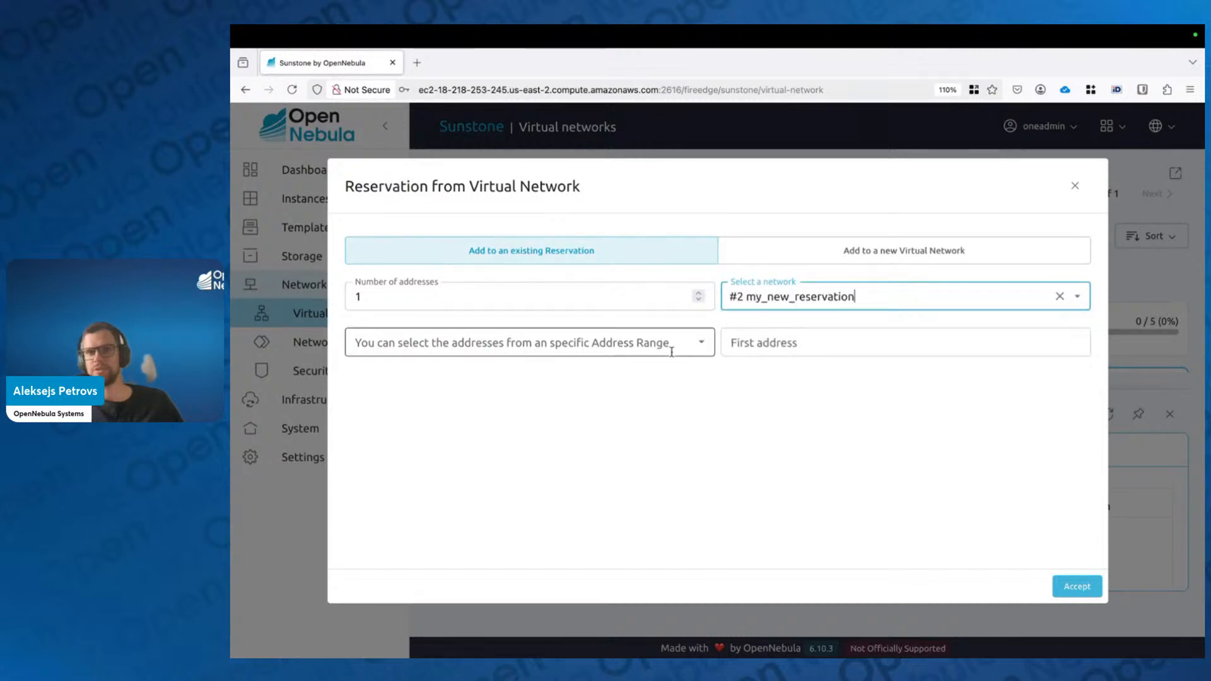
pyautogui.click(668, 350)
pyautogui.click(701, 342)
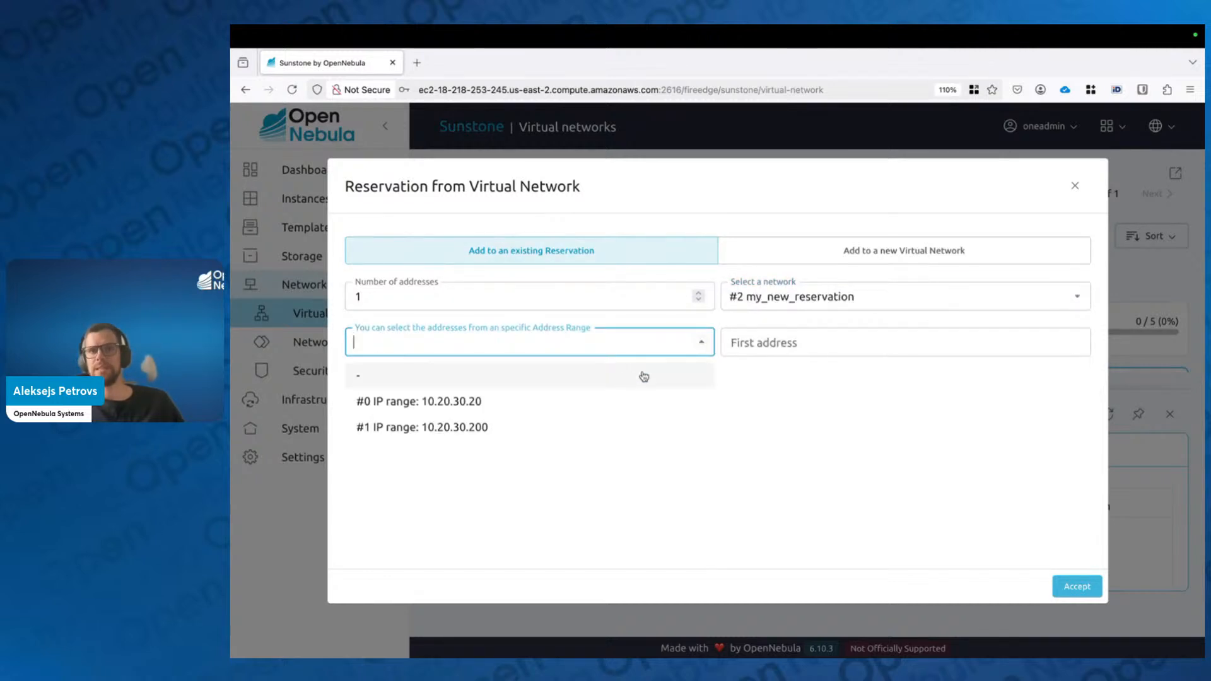
pyautogui.click(546, 405)
# Step: Reserve 5 addresses starting at 10.20.30.31 and accept the addition
pyautogui.click(833, 341)
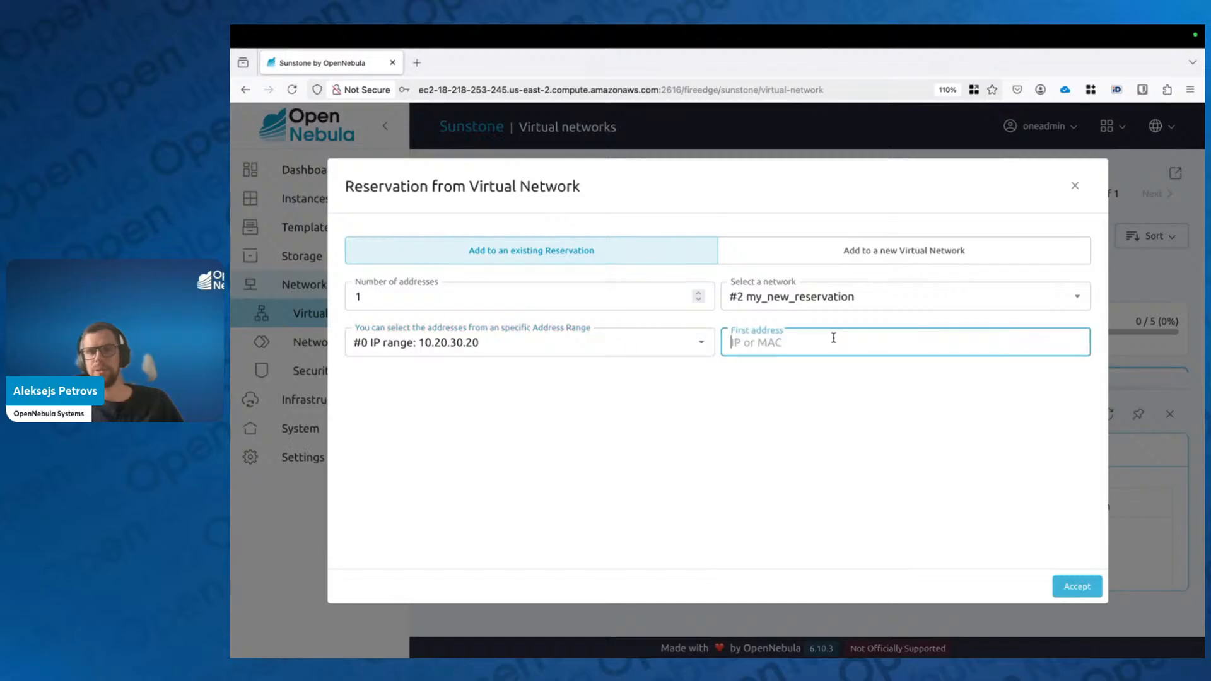
pyautogui.write('10.')
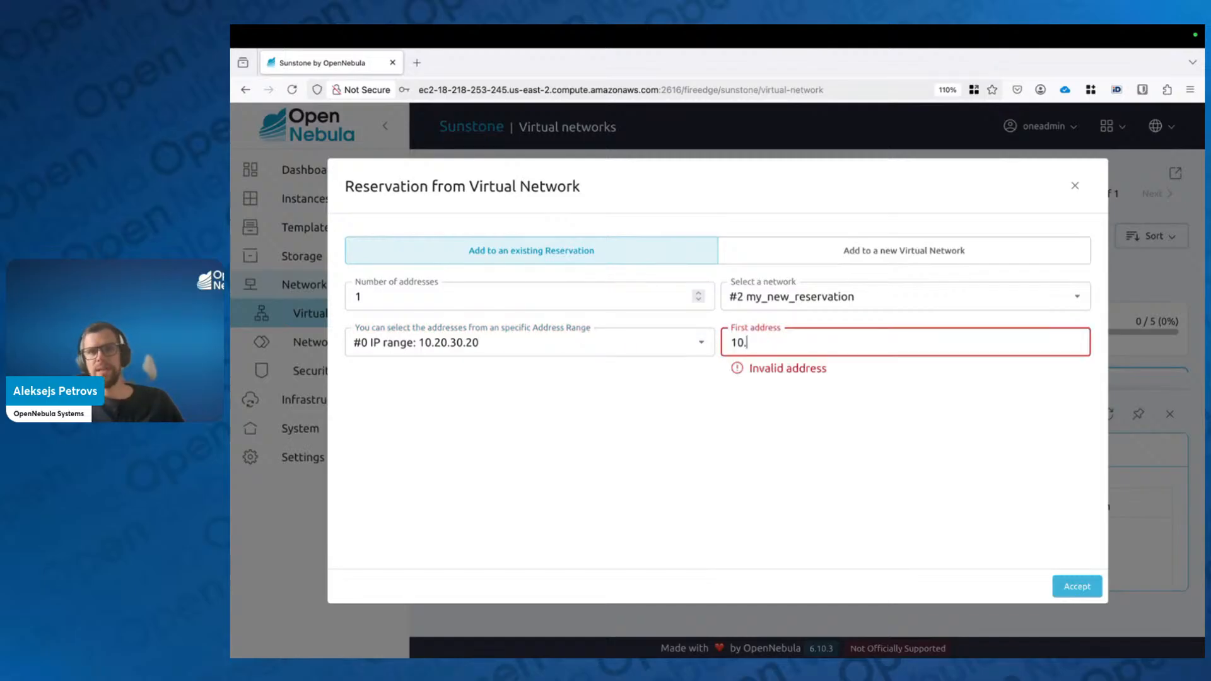
pyautogui.write('20.30.')
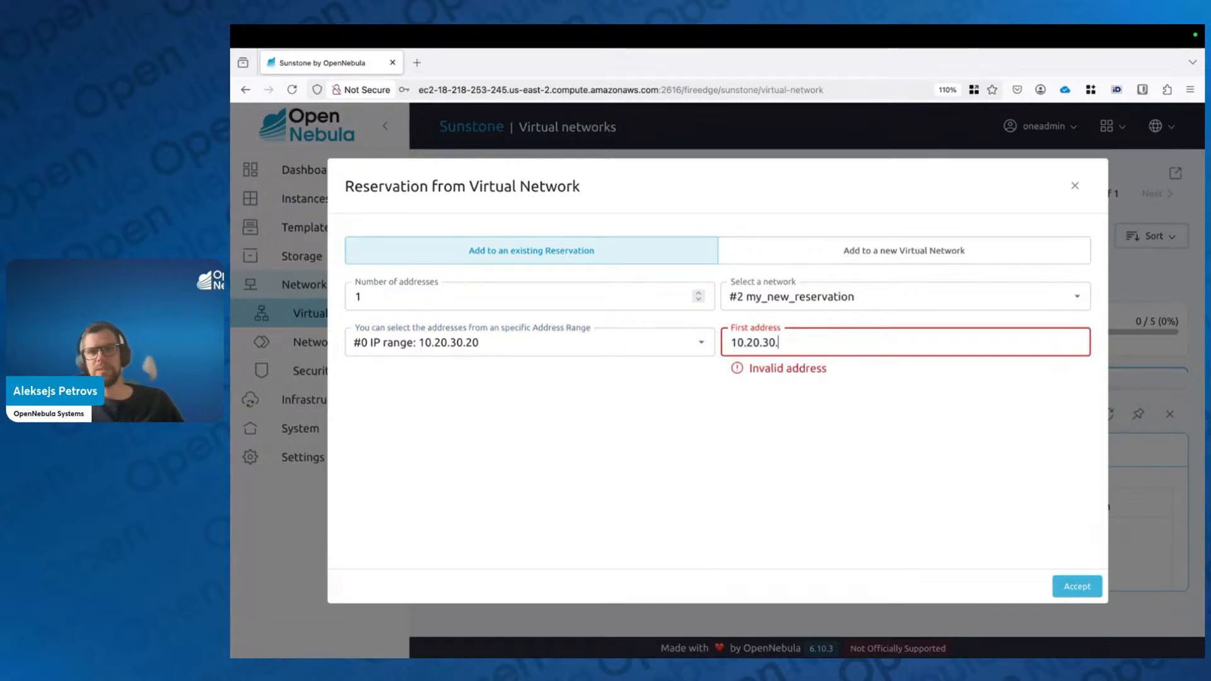
pyautogui.write('31')
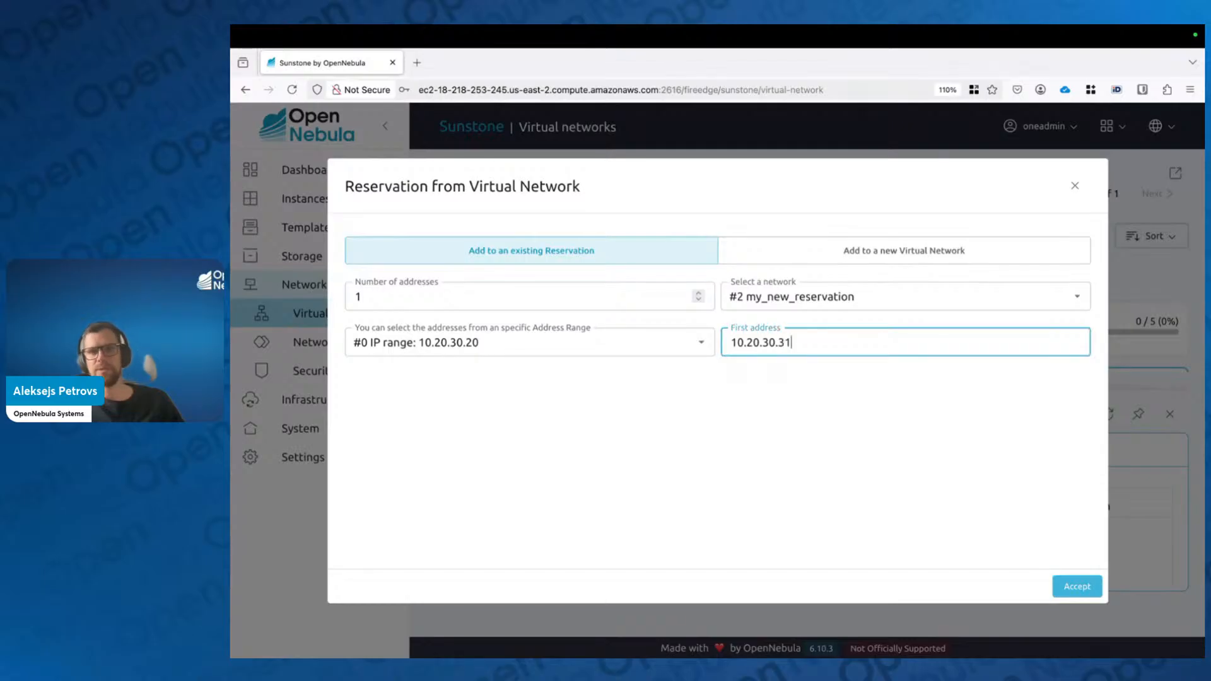
pyautogui.click(454, 289)
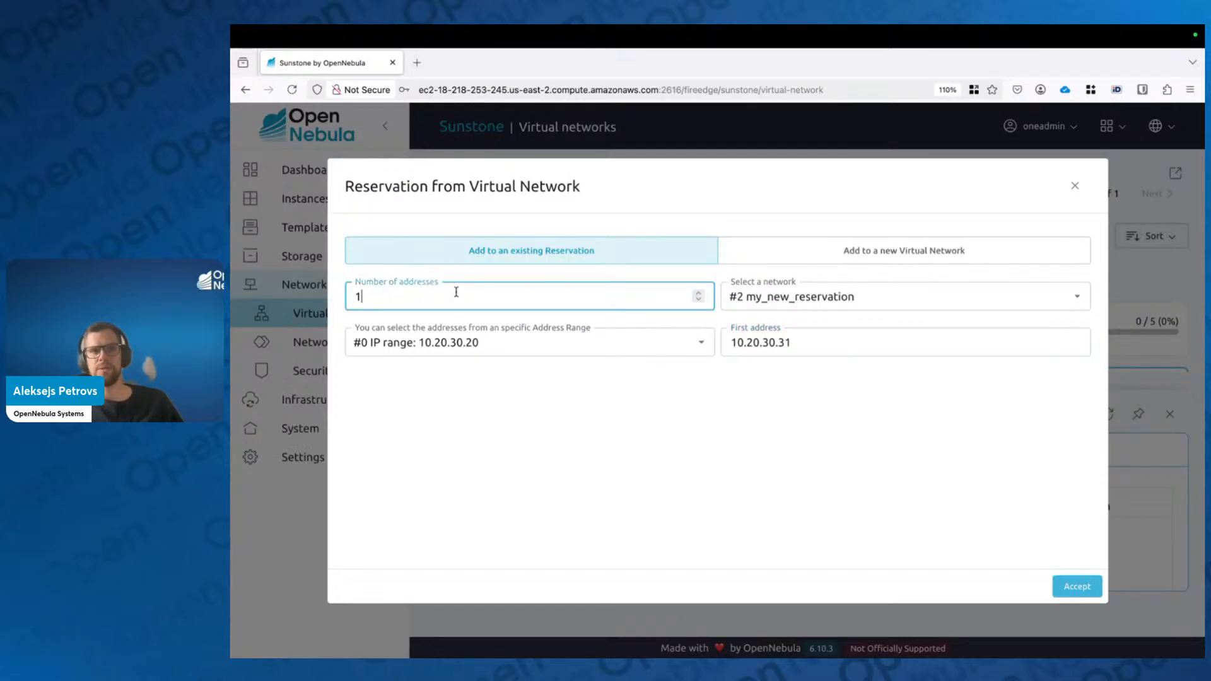
pyautogui.press('BackSpace')
pyautogui.write('5')
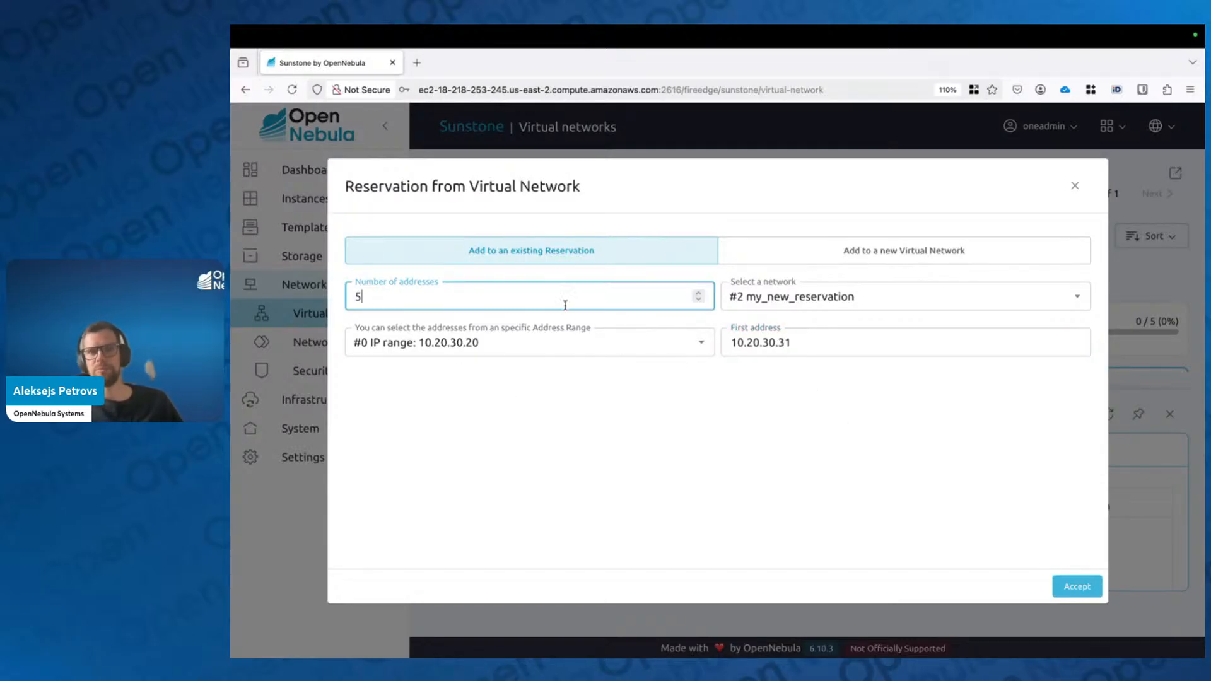
pyautogui.click(808, 342)
pyautogui.click(892, 484)
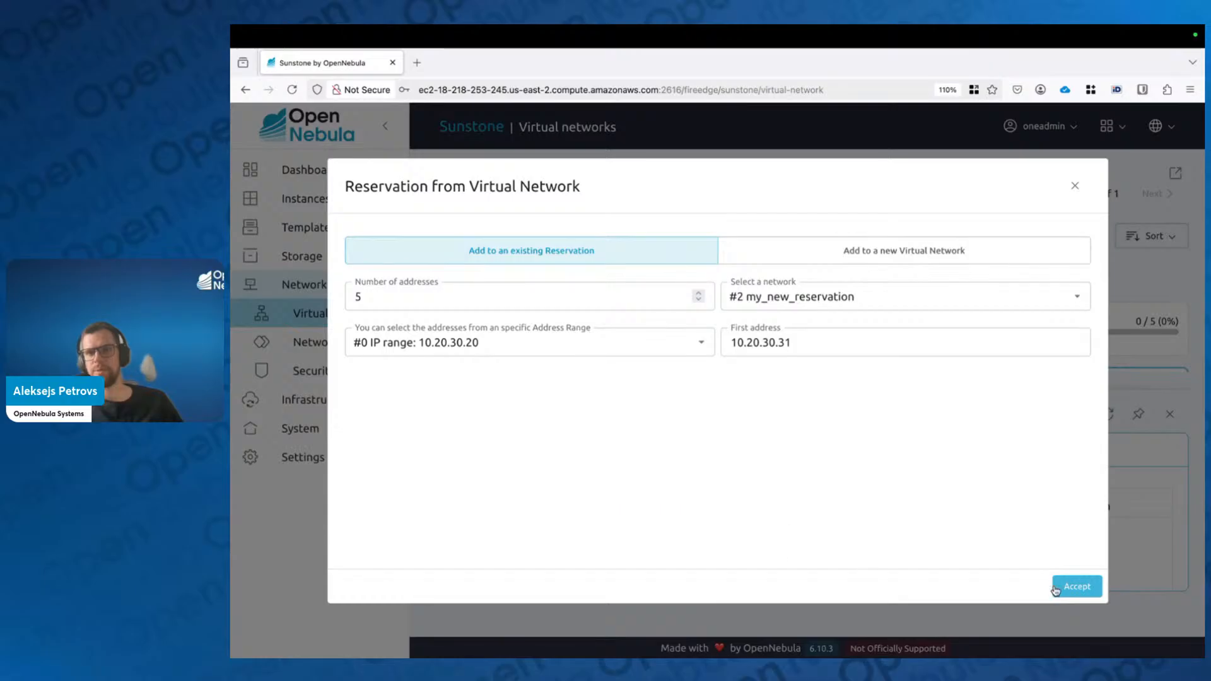
pyautogui.click(1080, 588)
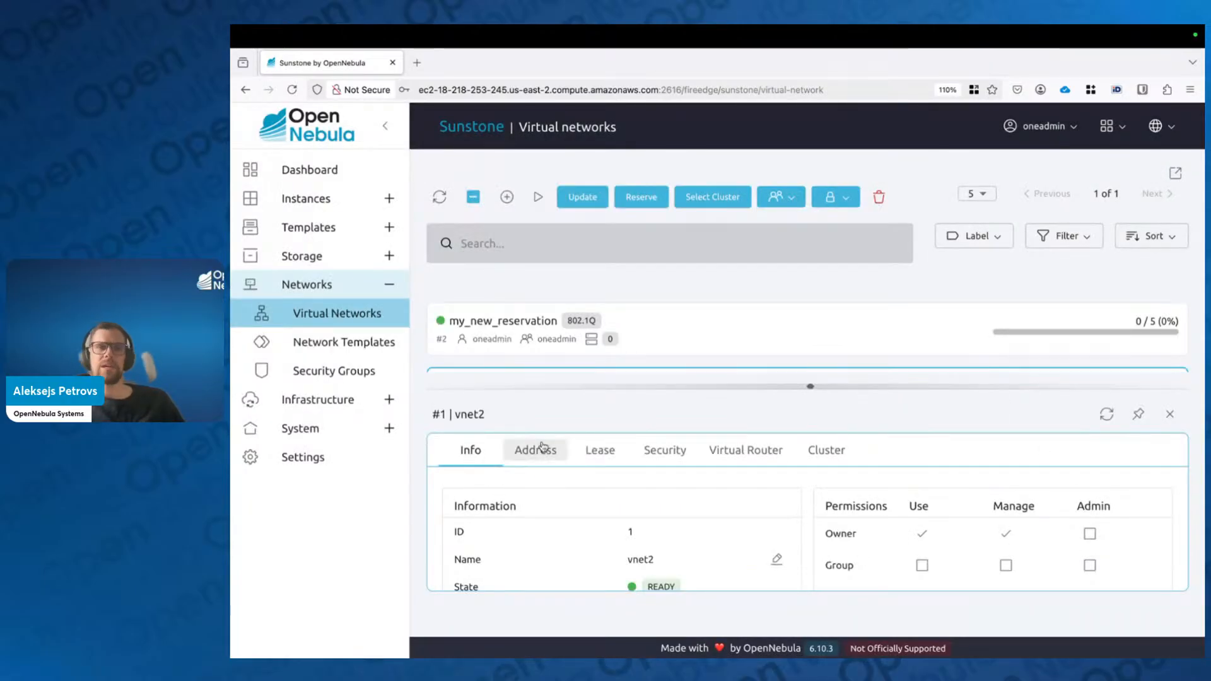
pyautogui.click(533, 333)
# Step: Check that my_new_reservation's Address tab lists both five-address ranges, then close its details
pyautogui.click(533, 450)
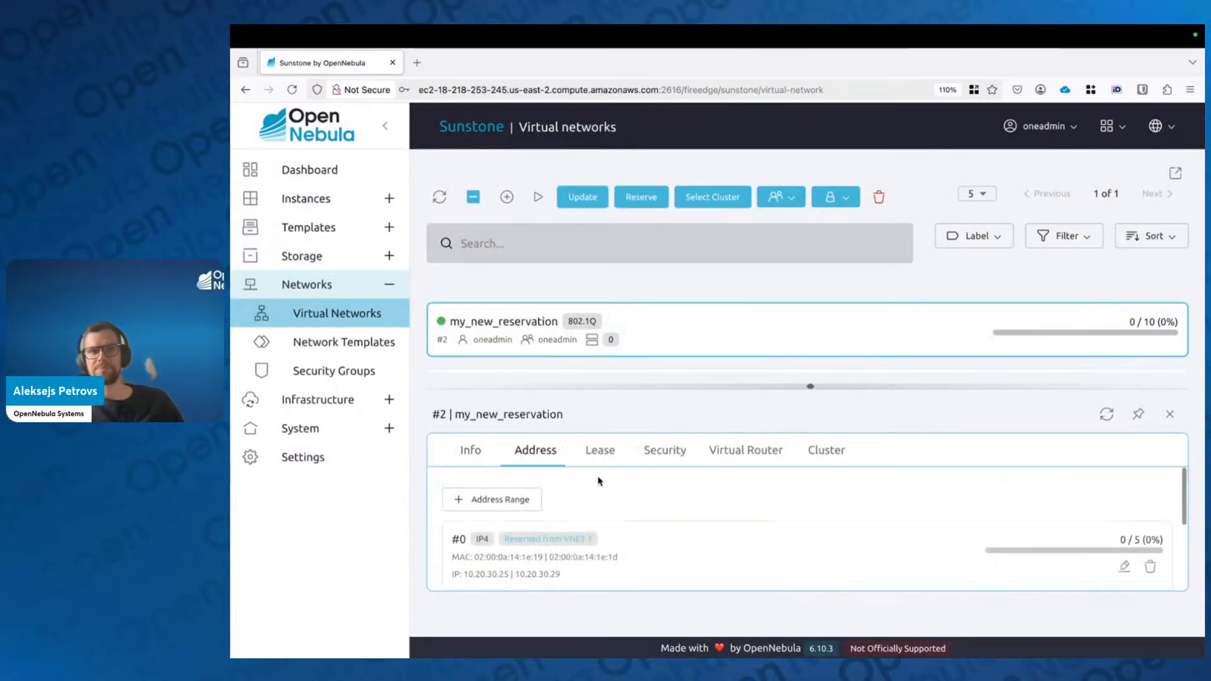
pyautogui.moveTo(811, 386); pyautogui.dragTo(798, 200)
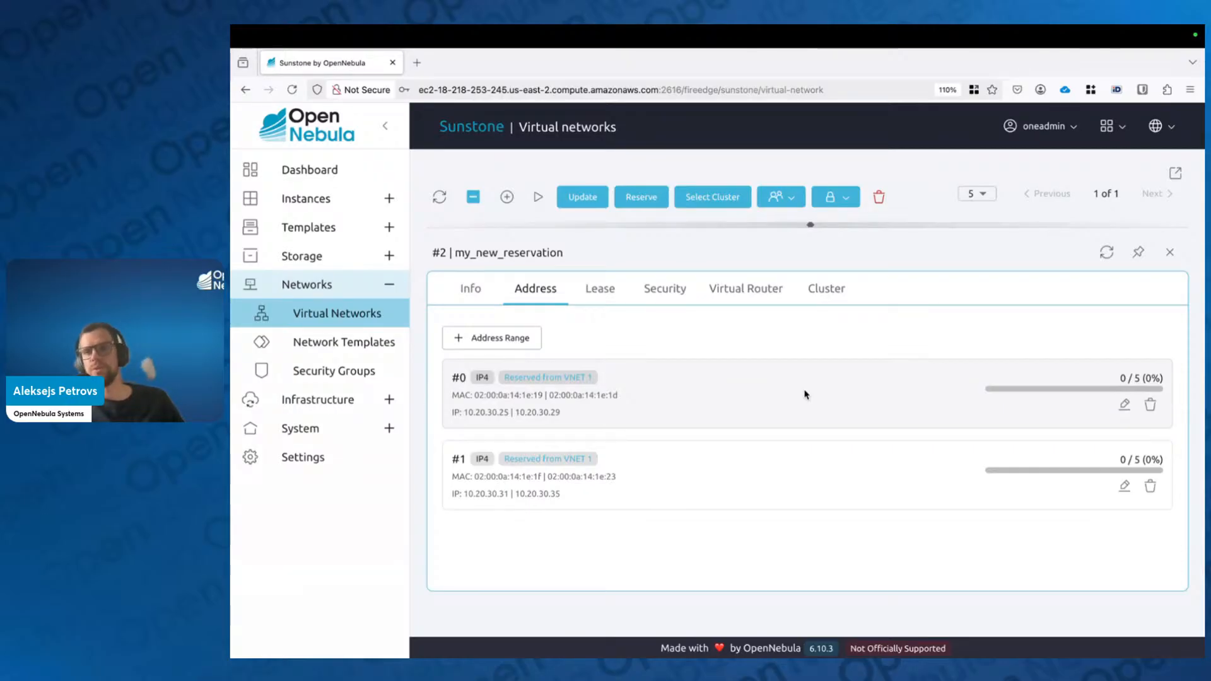
pyautogui.click(1171, 252)
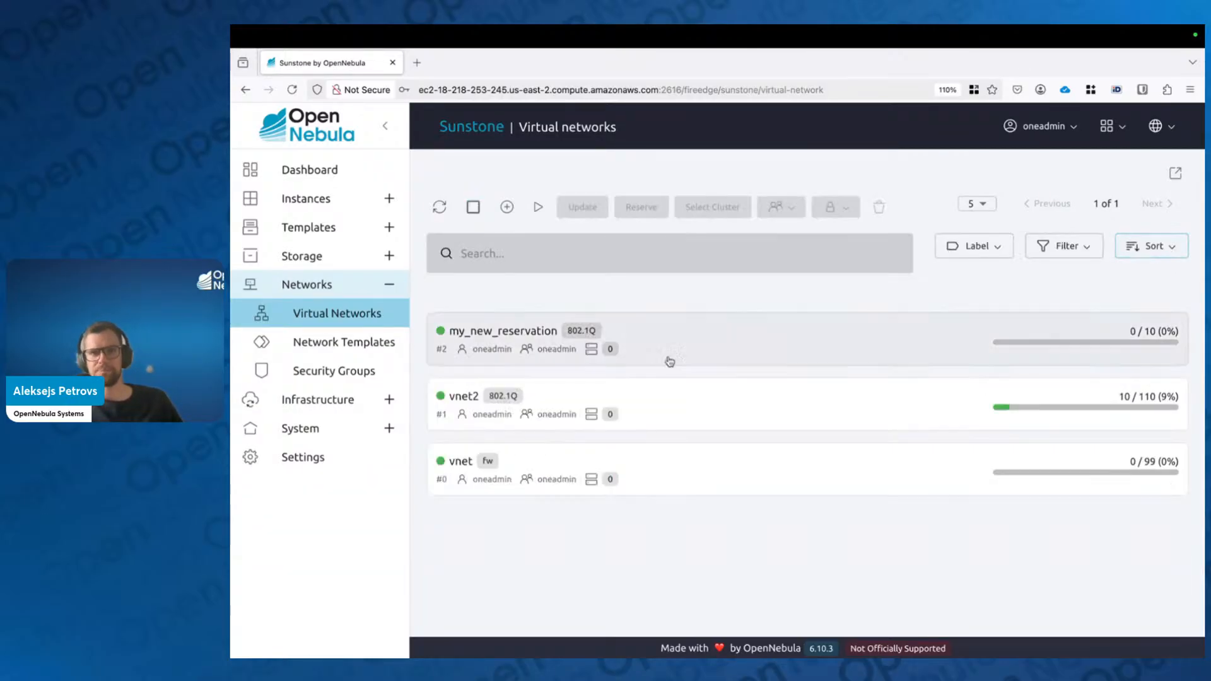
# Step: Hold IP 10.20.30.30 from vnet2's Lease tab, then close the vnet2 details
pyautogui.click(713, 397)
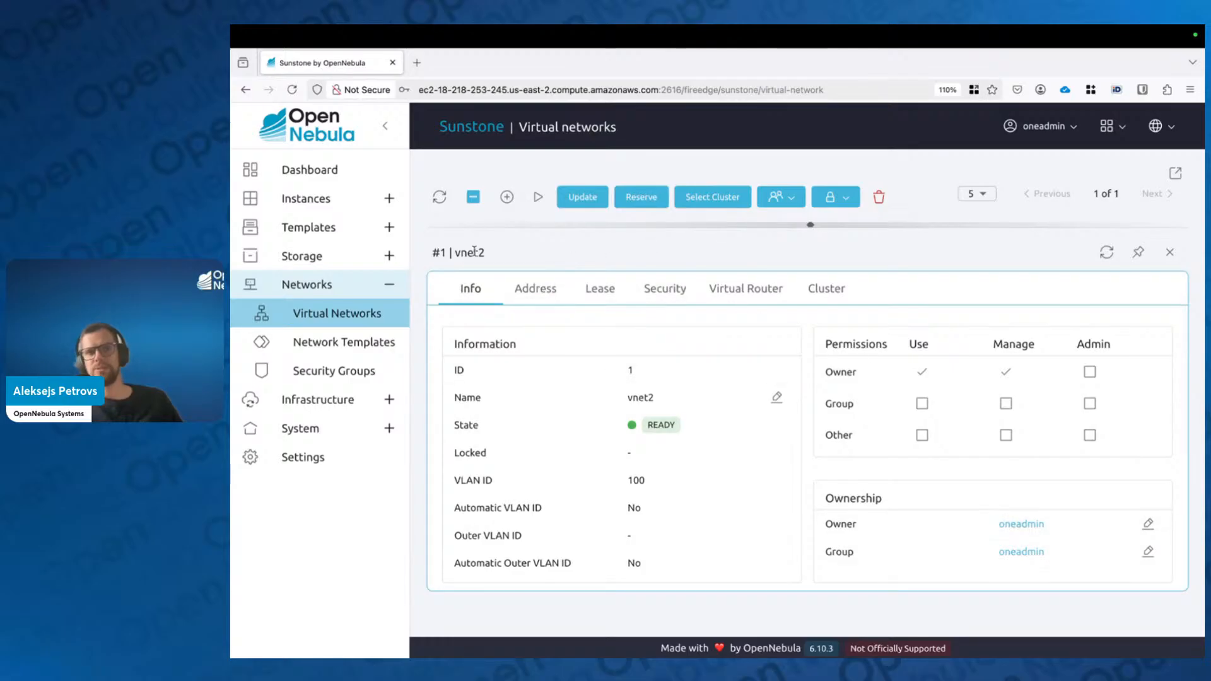
pyautogui.click(600, 288)
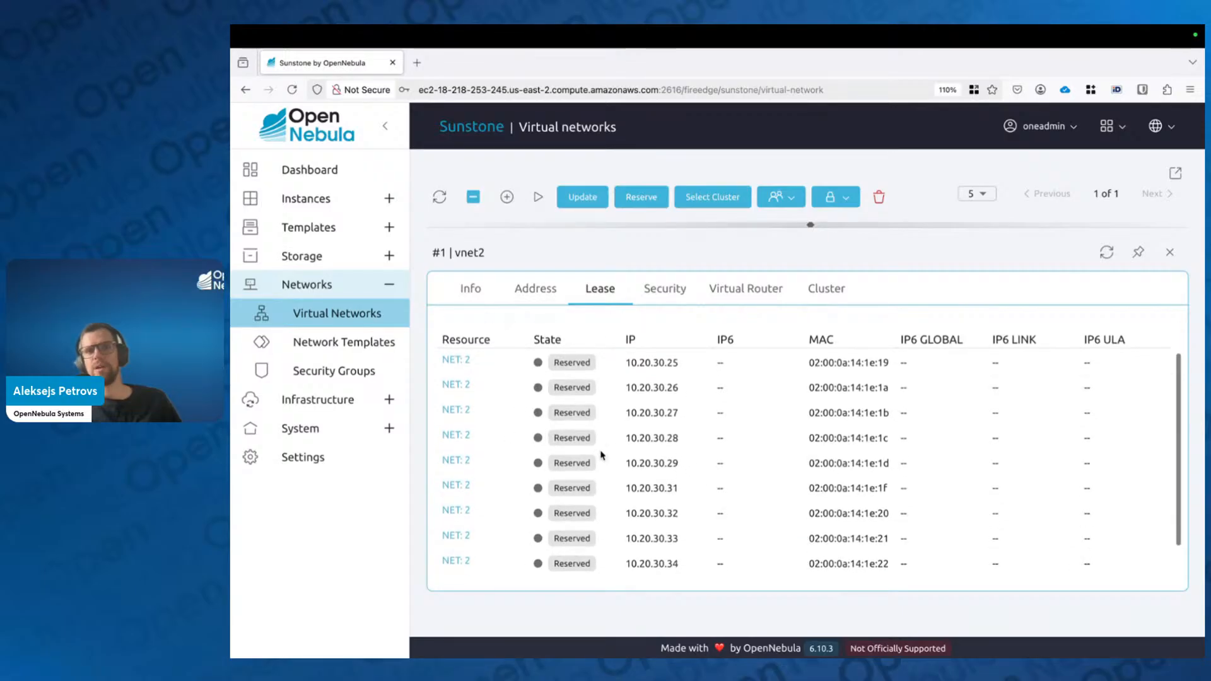
pyautogui.scroll(-1, 668, 483)
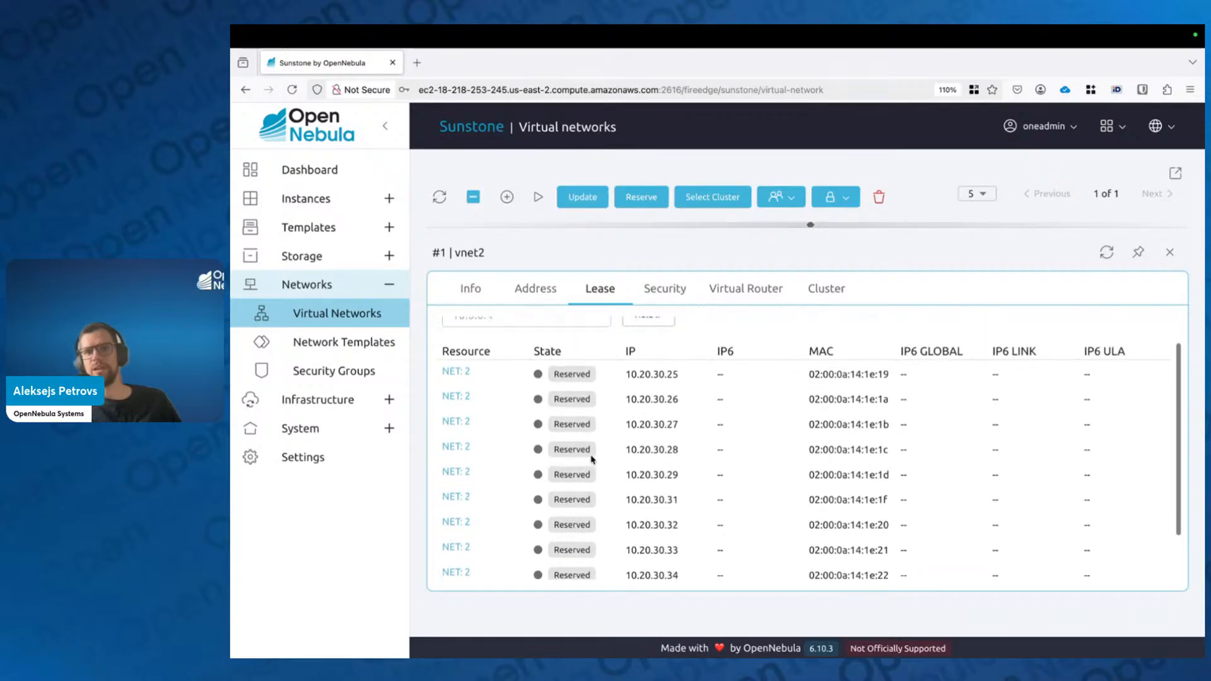
pyautogui.scroll(1, 633, 495)
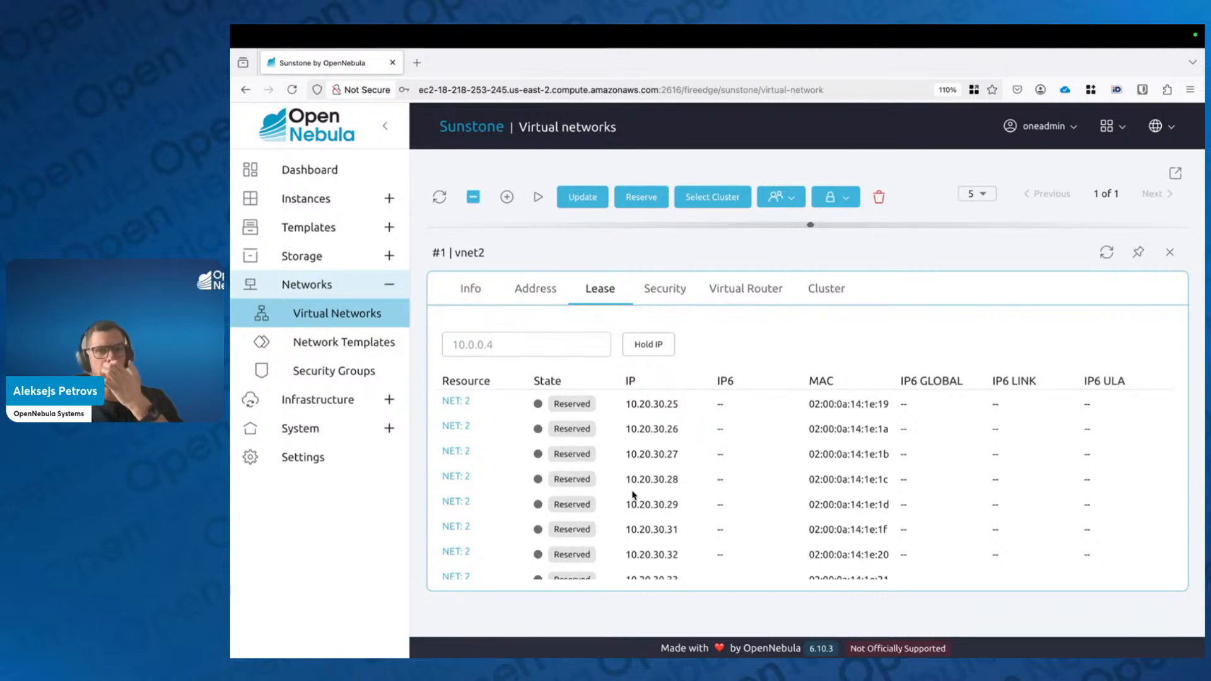
pyautogui.click(563, 346)
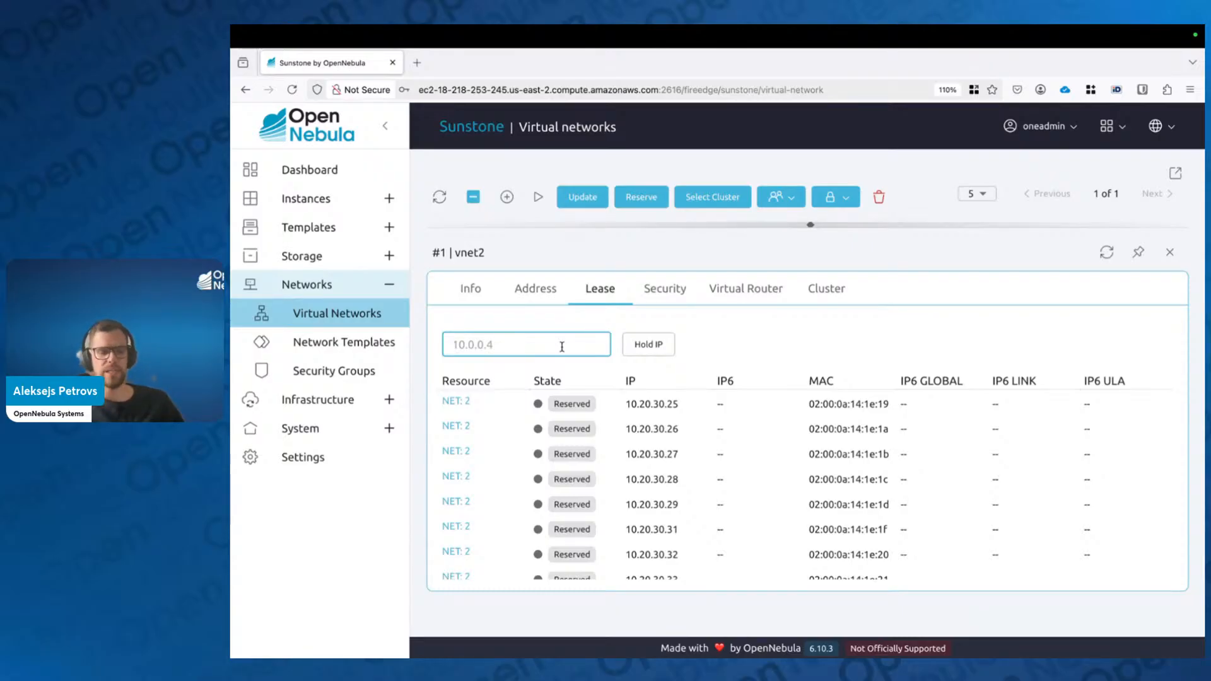
pyautogui.write('10.20.')
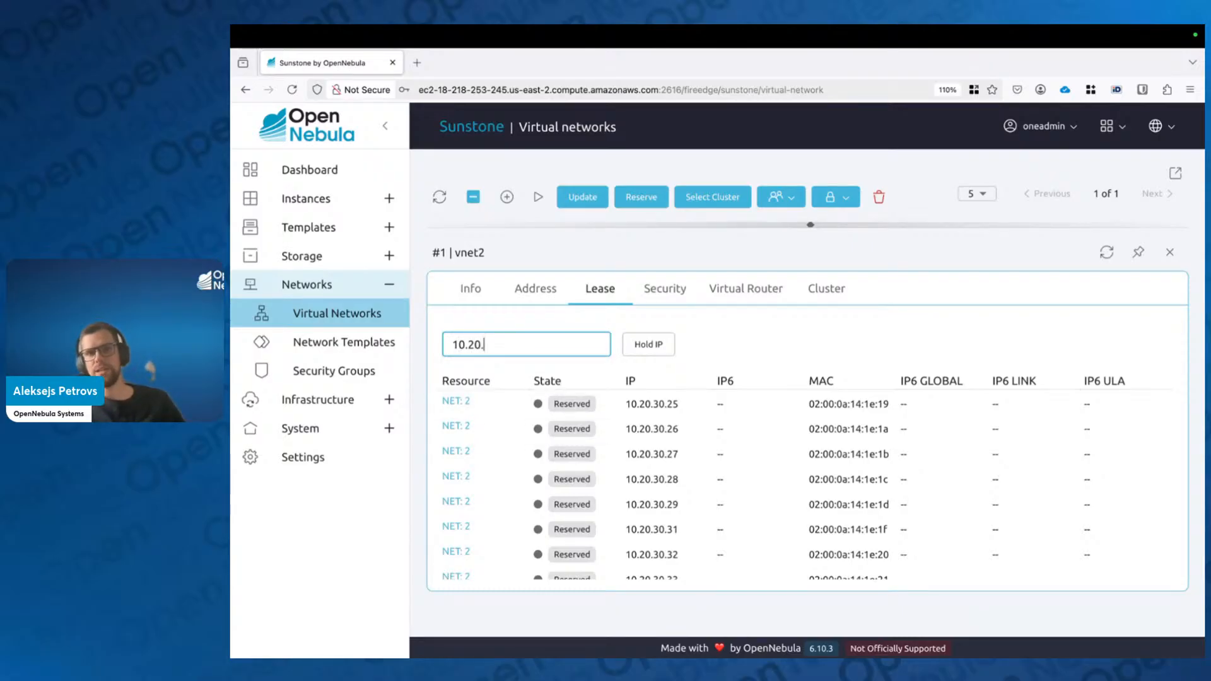
pyautogui.write('30.30')
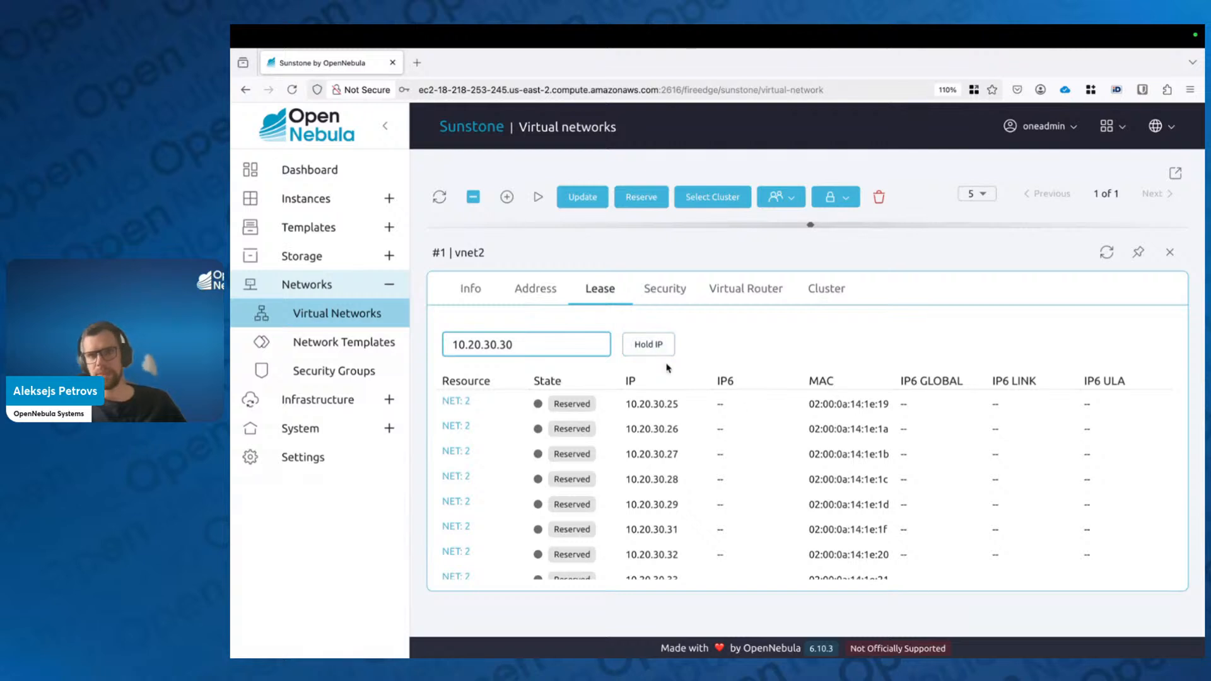
pyautogui.click(649, 354)
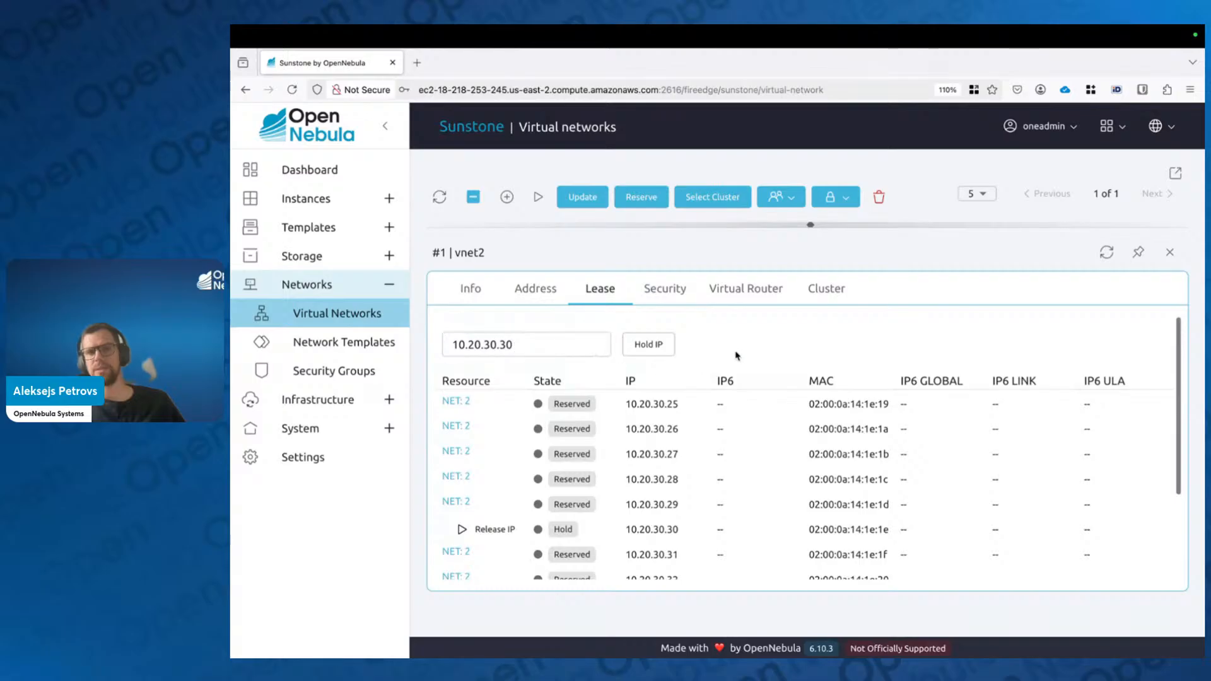
pyautogui.scroll(-3, 555, 454)
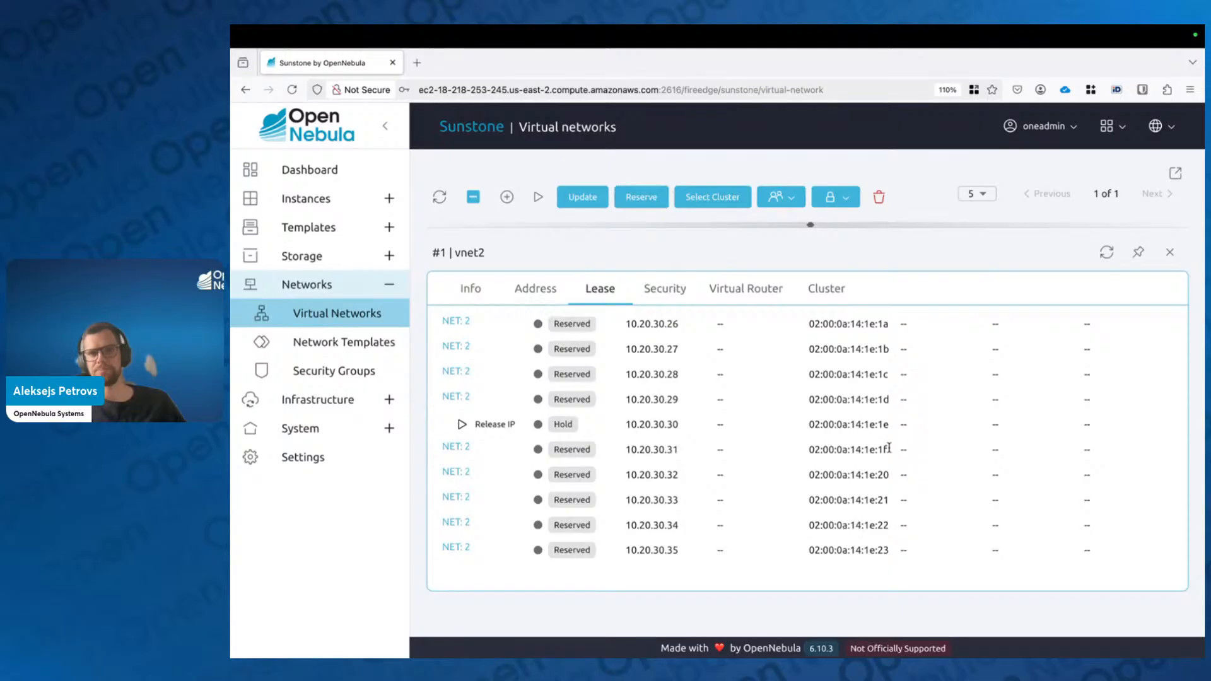
pyautogui.scroll(2, 638, 425)
pyautogui.click(1168, 253)
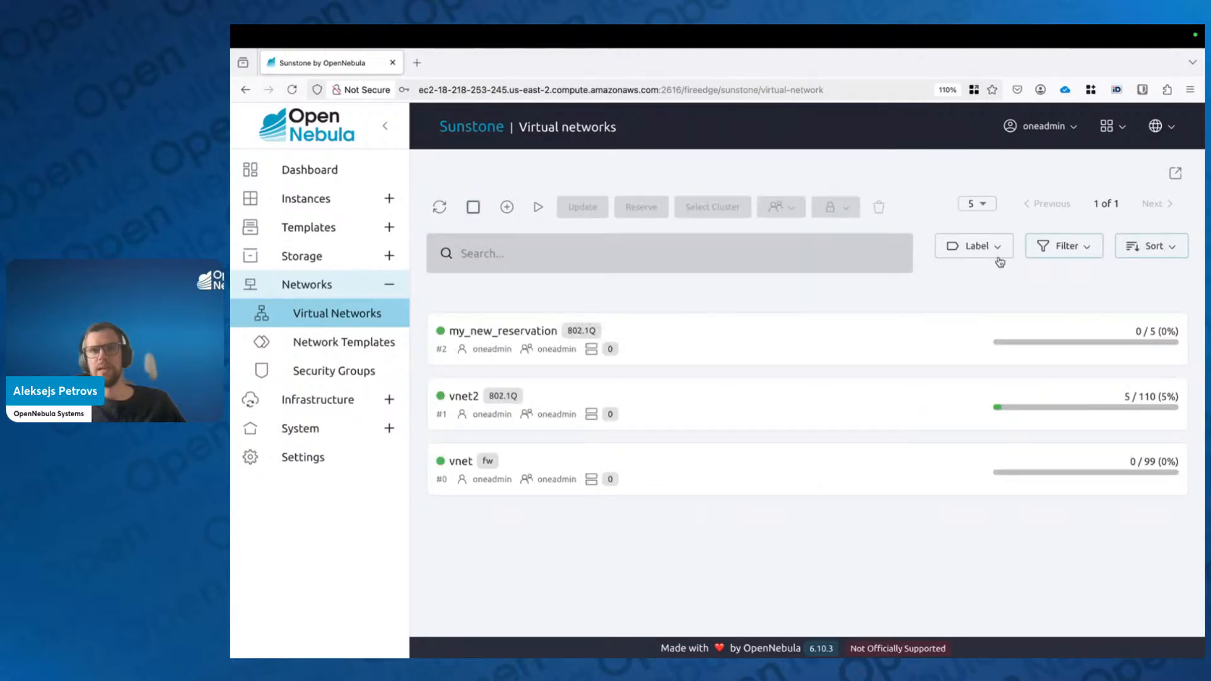
pyautogui.click(521, 334)
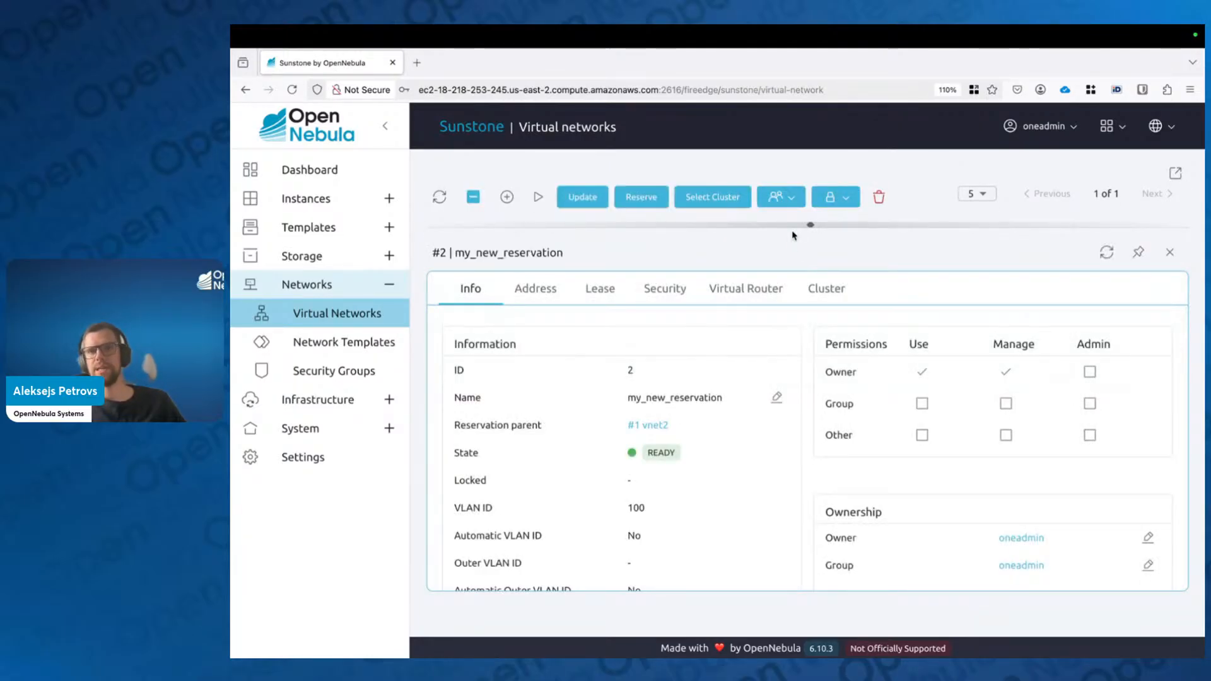
pyautogui.scroll(-1, 653, 479)
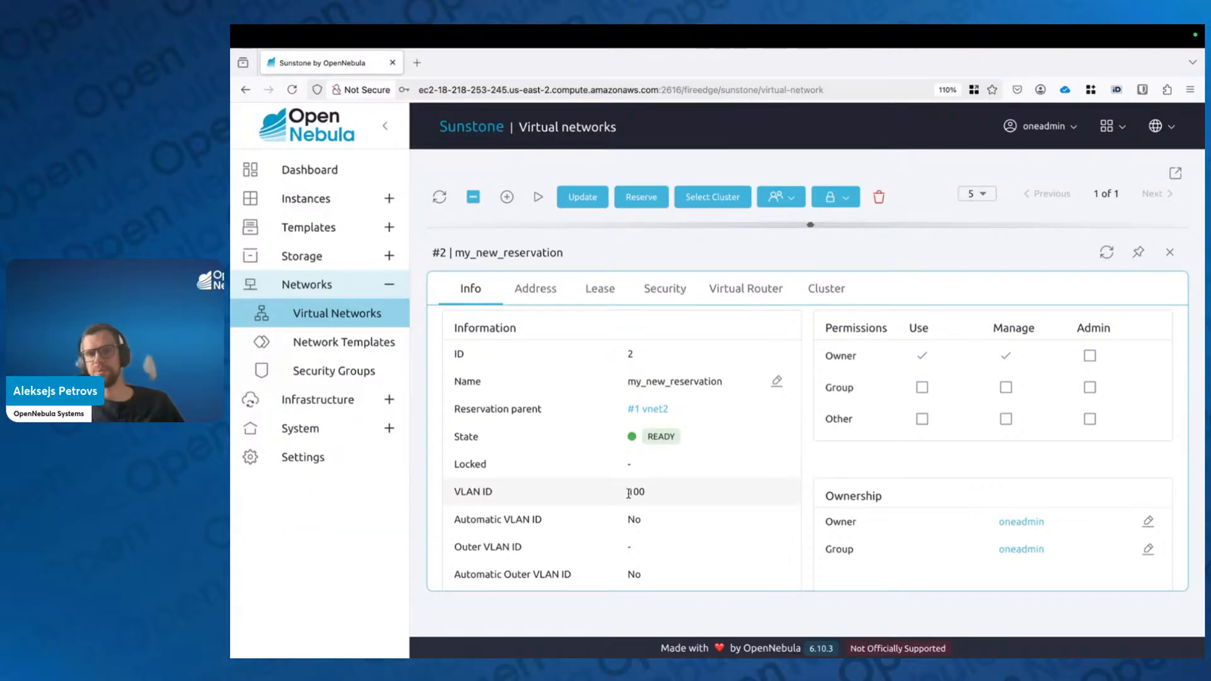
pyautogui.moveTo(627, 492); pyautogui.dragTo(648, 499)
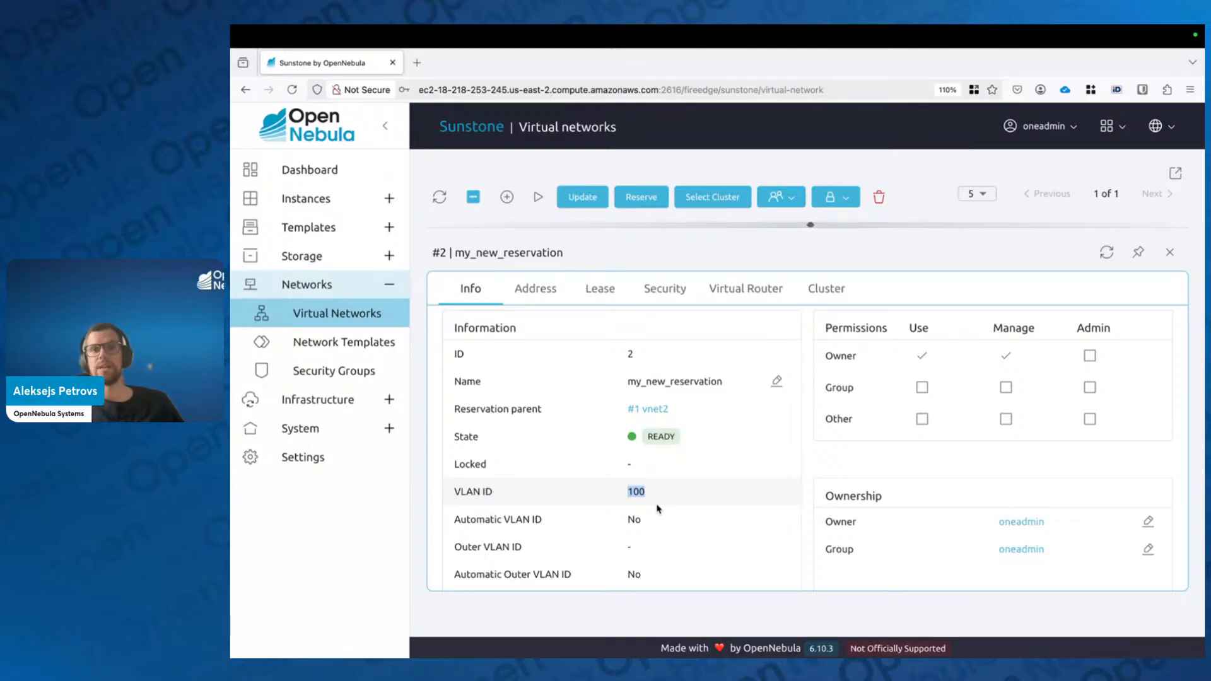
pyautogui.scroll(-3, 657, 498)
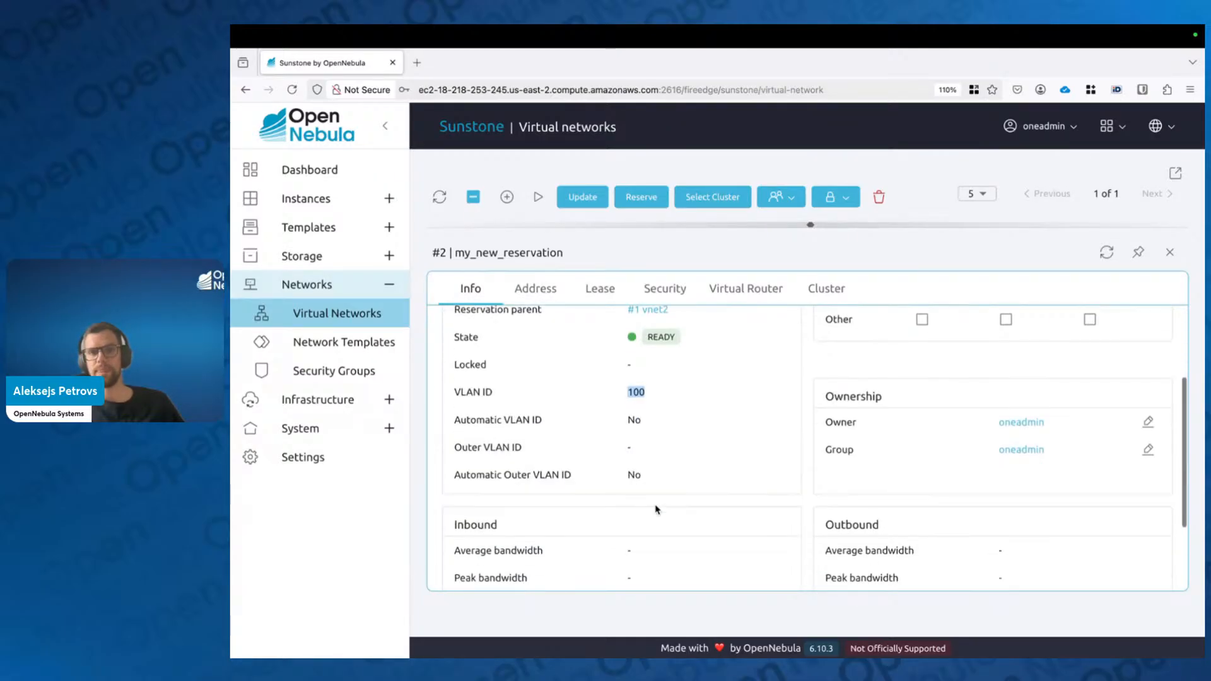
pyautogui.scroll(3, 1051, 322)
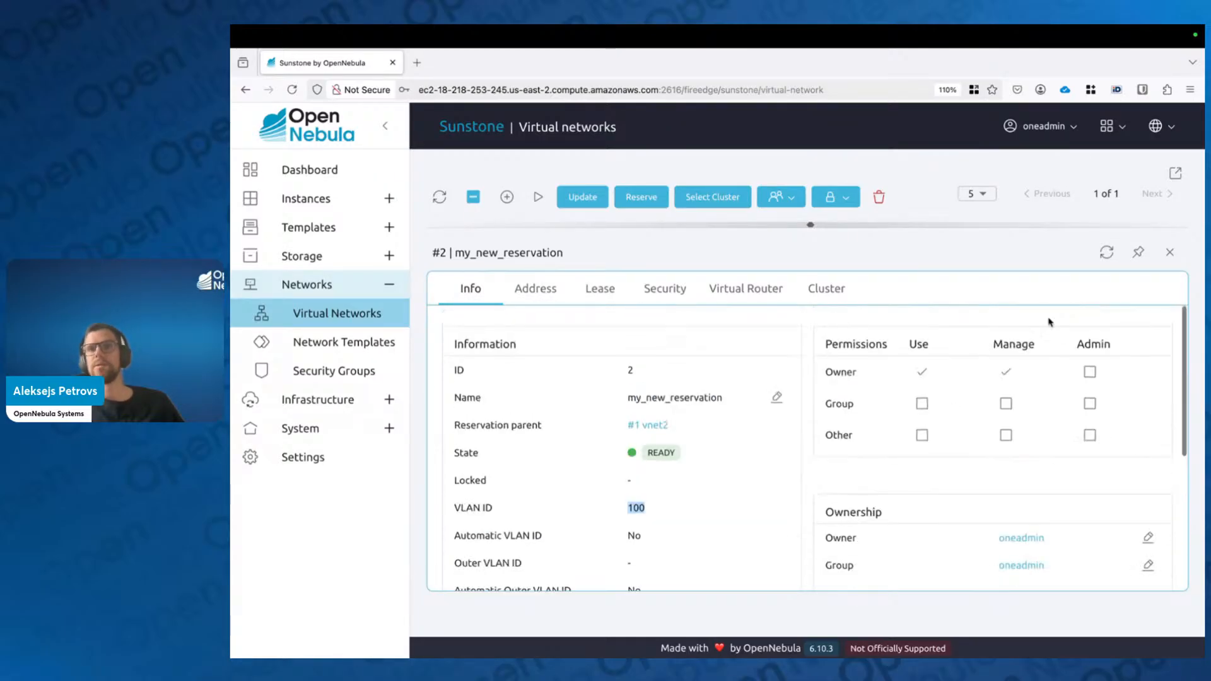
pyautogui.click(1169, 256)
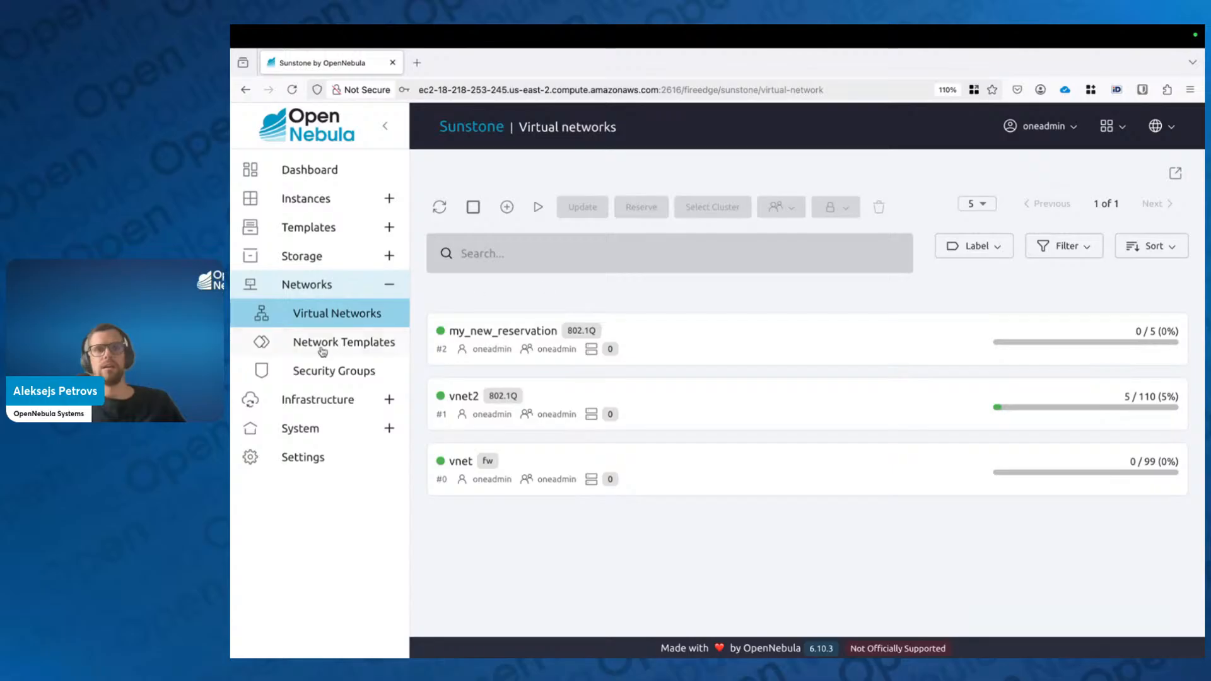
# Step: Return to the Virtual Networks list, then switch to the slides and show Marketplace & Apps
pyautogui.click(351, 343)
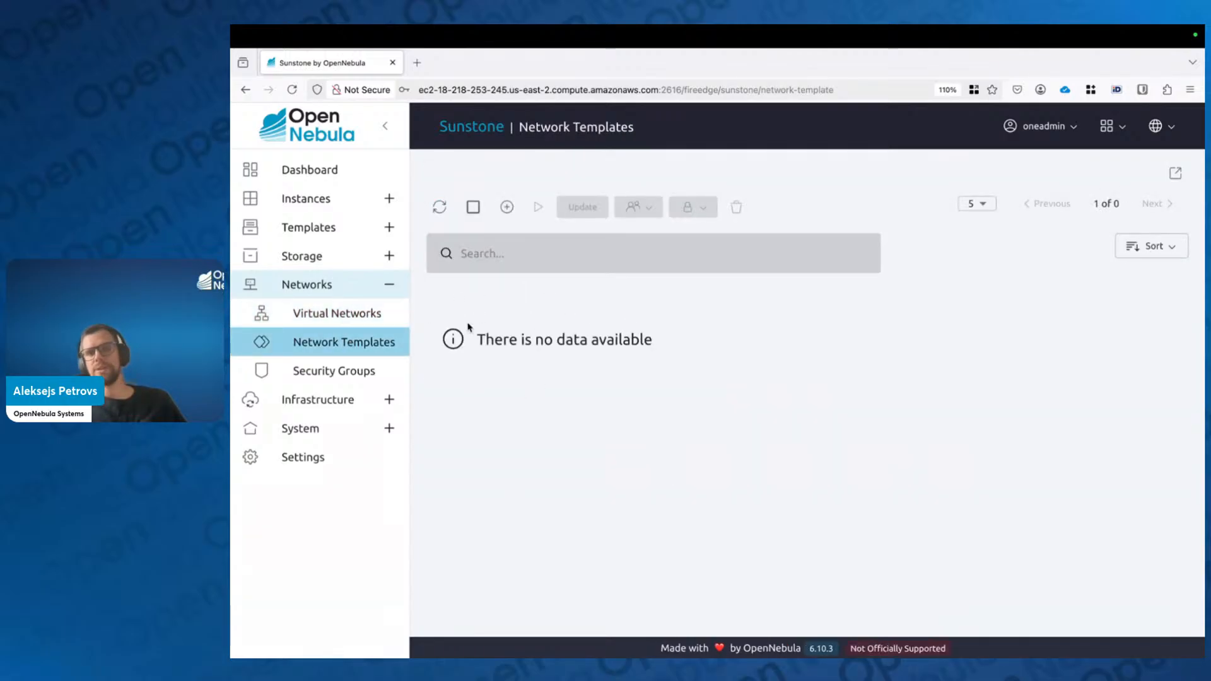
pyautogui.click(351, 314)
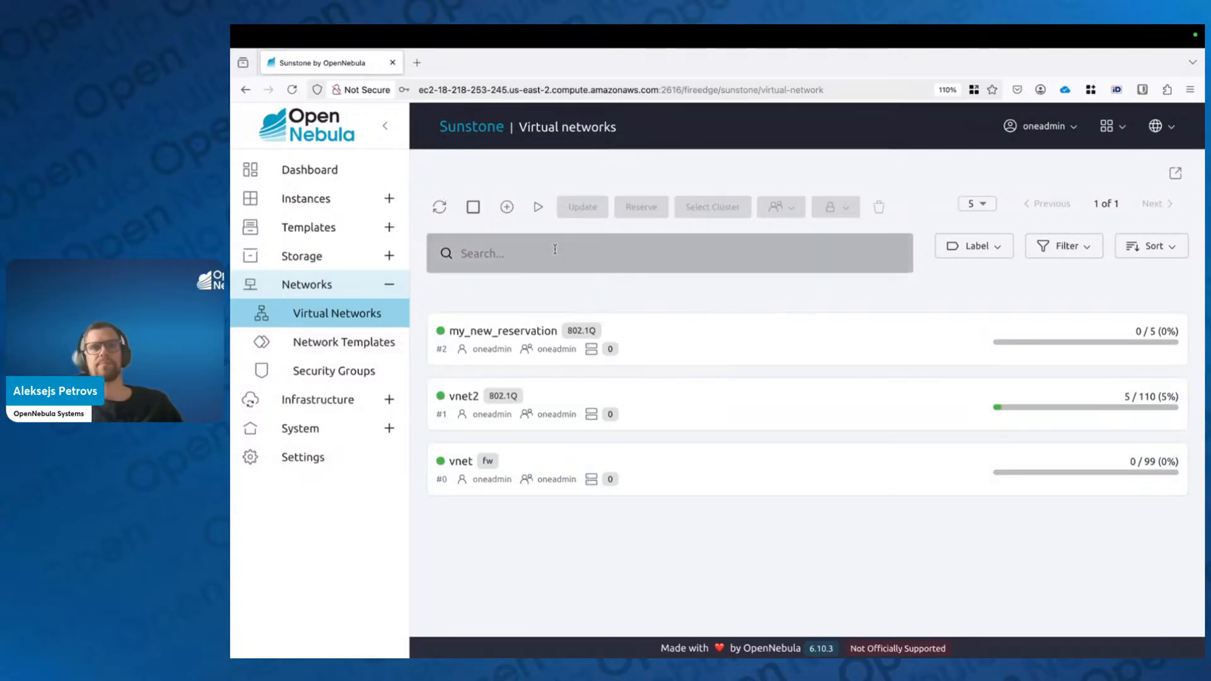
pyautogui.hotkey('ctrl', 'Right')
pyautogui.press('Right')
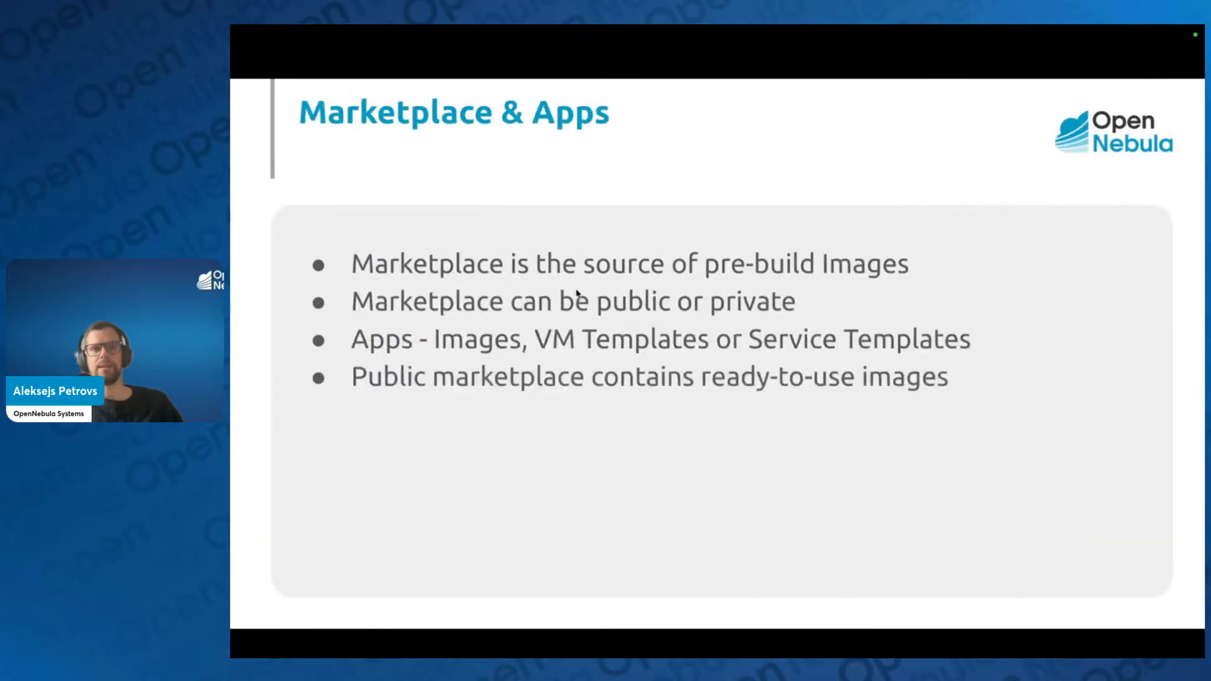
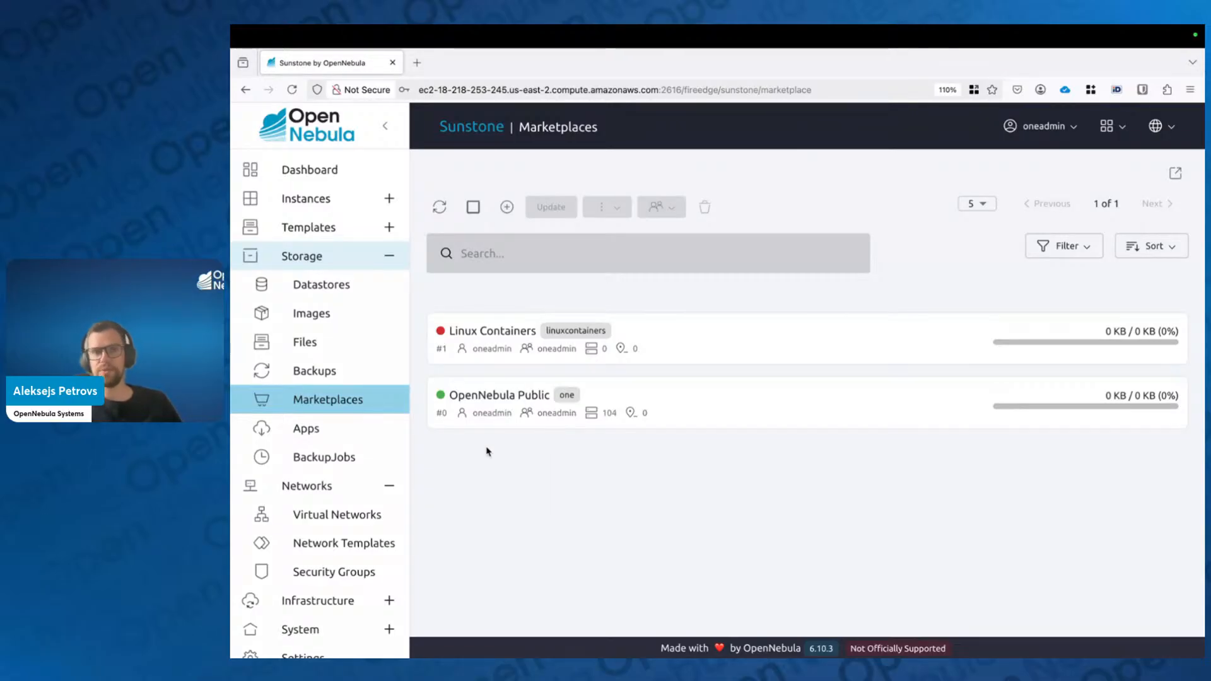
# Step: Open the marketplace apps catalogue, then switch to the Images list showing Alpine Linux 3.20
pyautogui.click(315, 438)
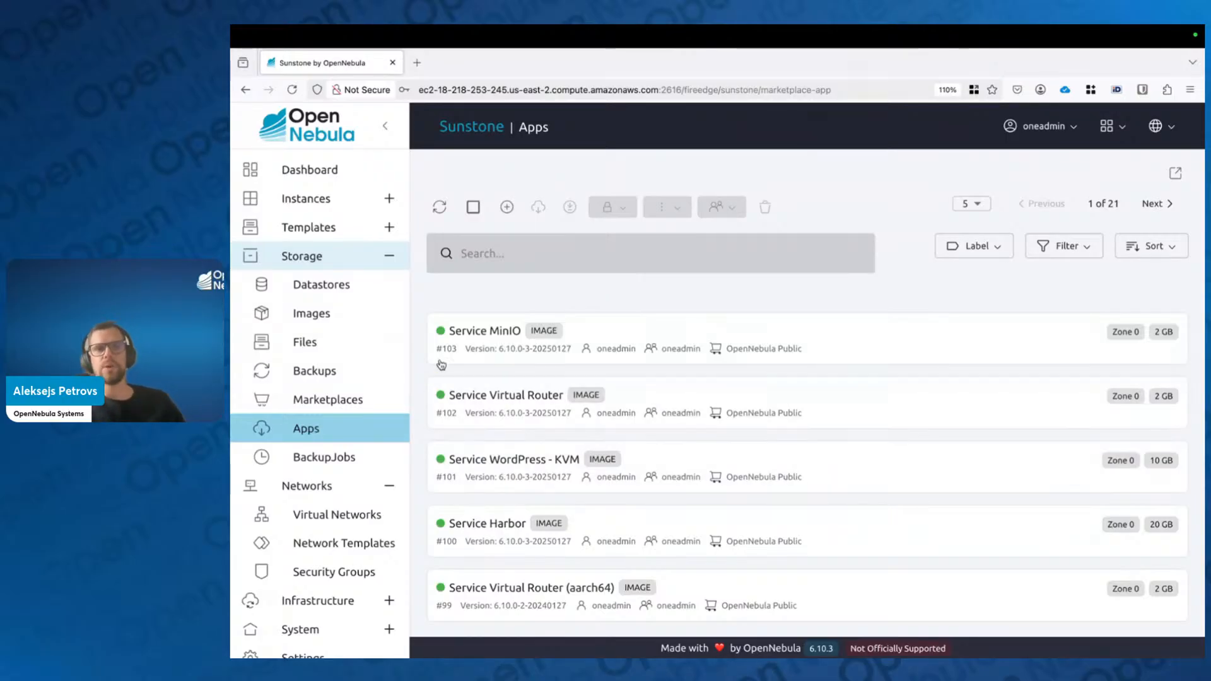
pyautogui.click(313, 320)
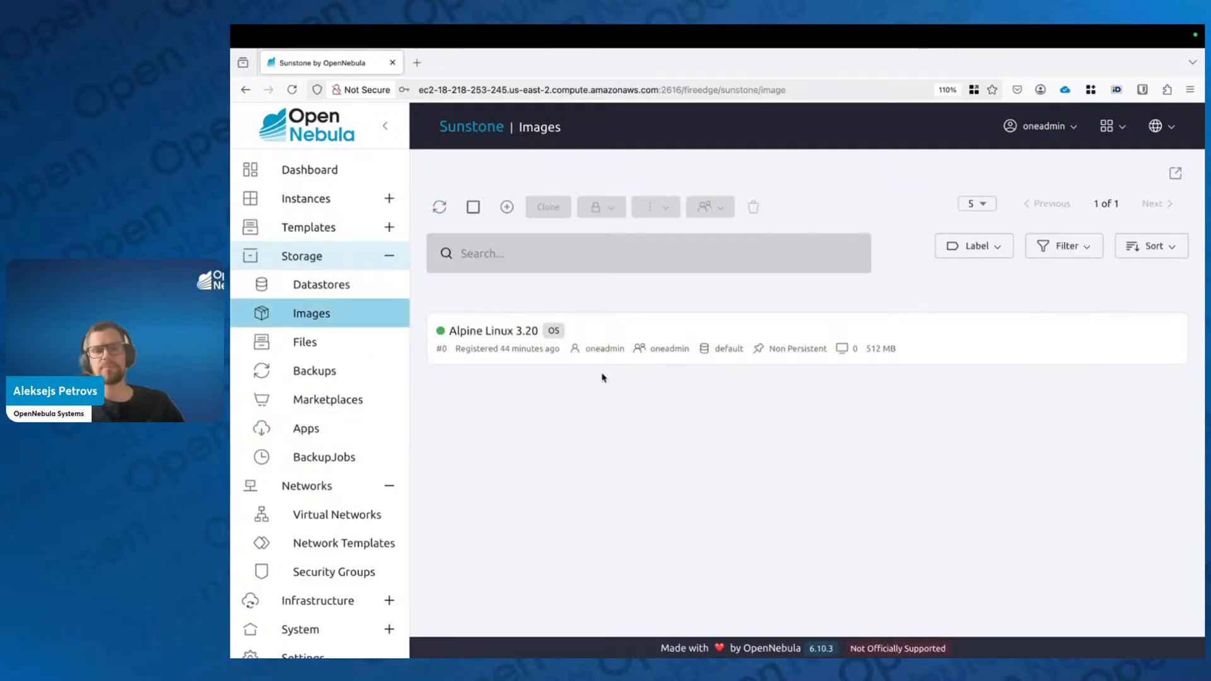
pyautogui.click(647, 332)
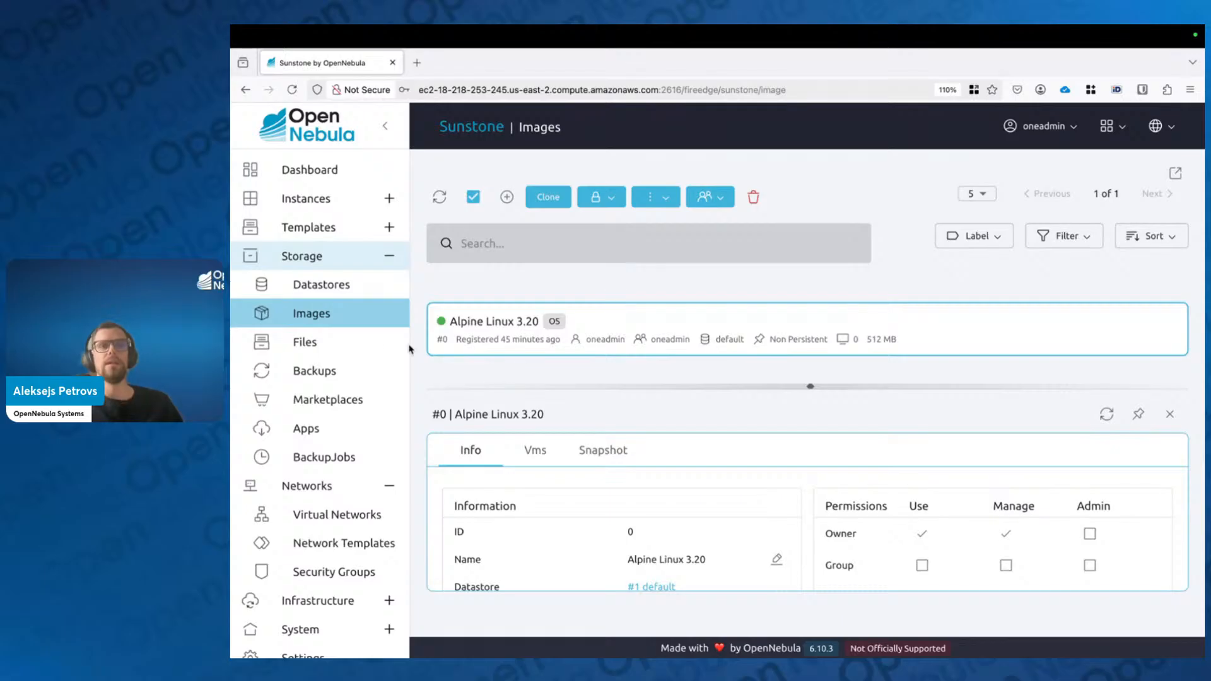
pyautogui.click(338, 434)
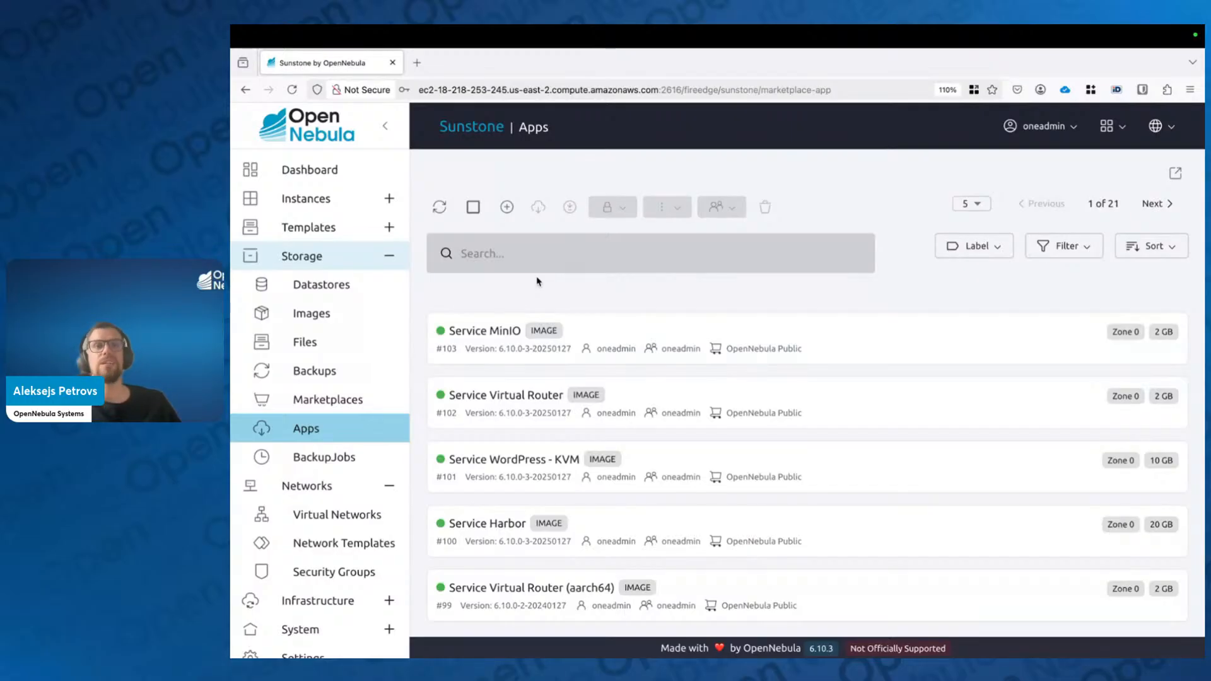
# Step: Filter the apps to 'Ubuntu' and open the download form for Ubuntu 24.04
pyautogui.click(465, 258)
pyautogui.write('Ubuntu')
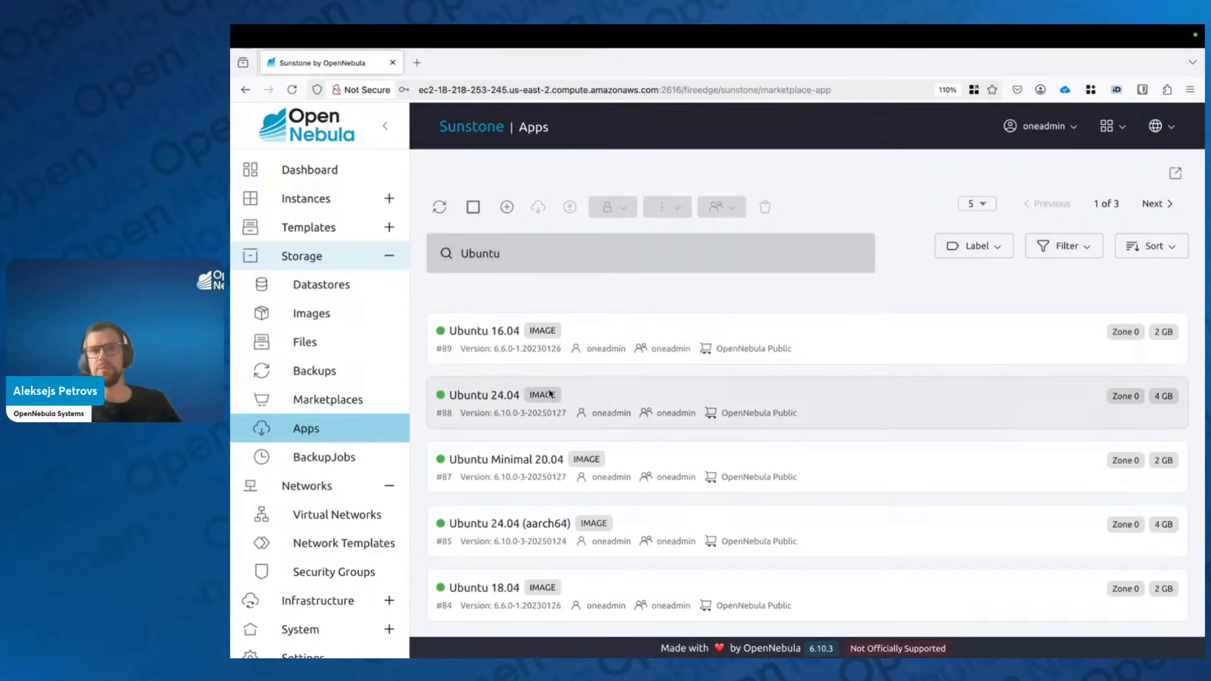
pyautogui.click(512, 411)
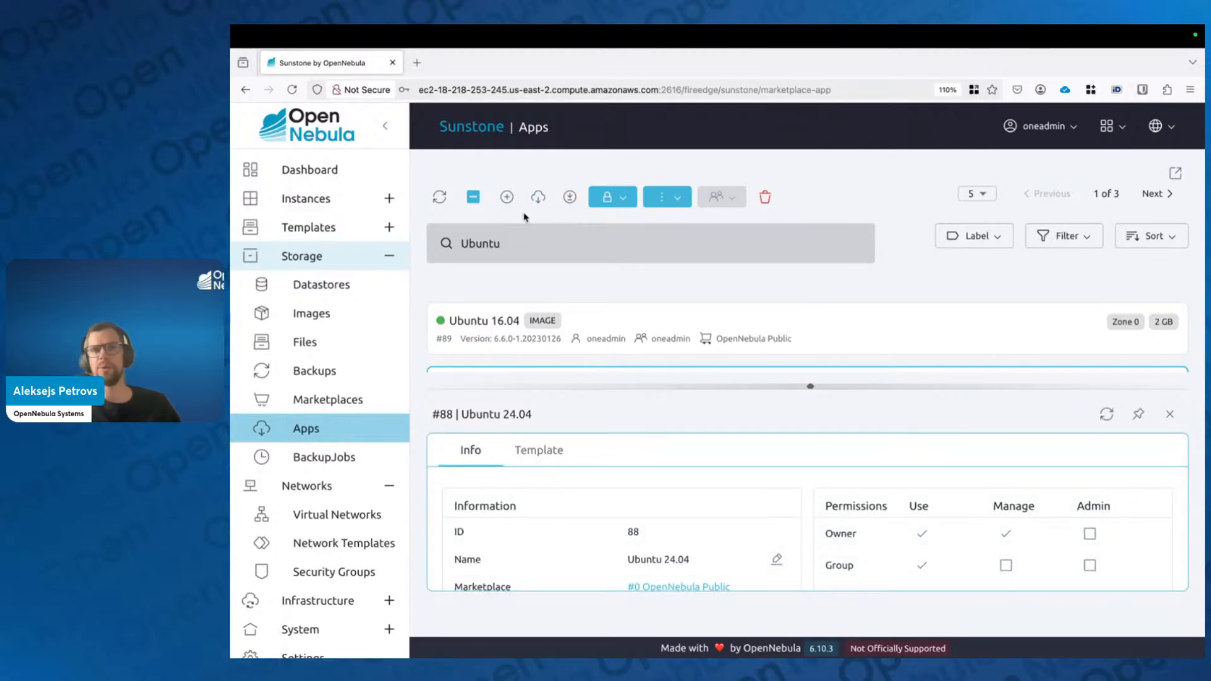
pyautogui.click(538, 196)
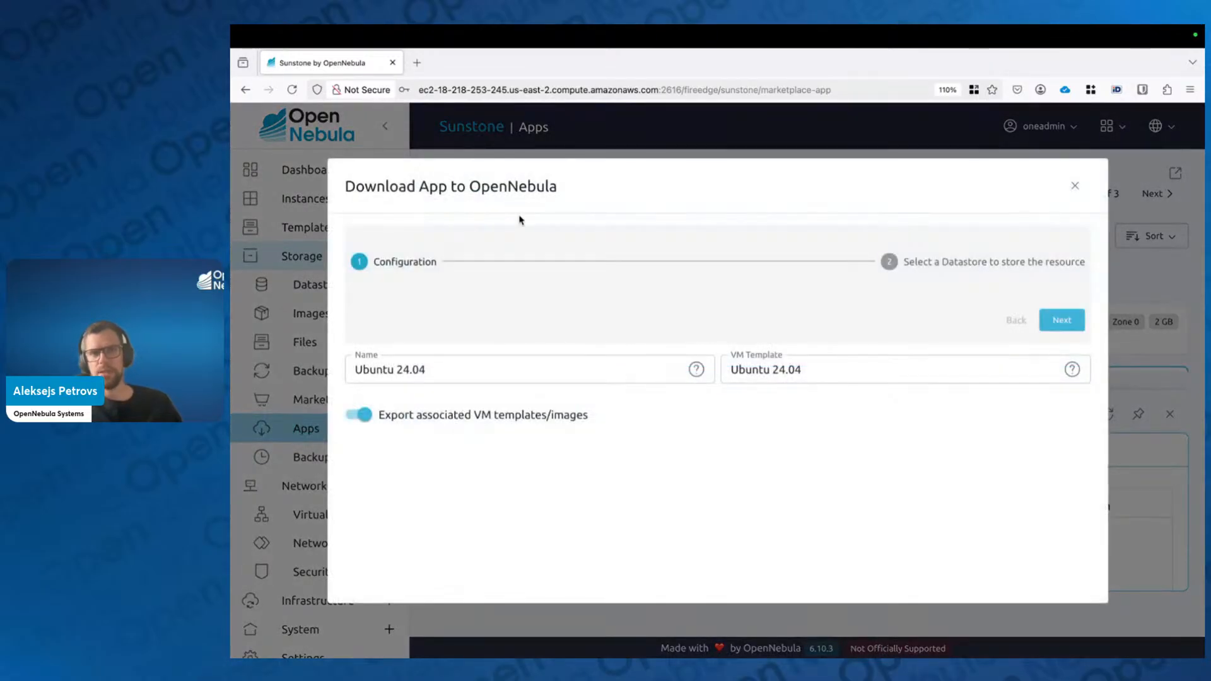
pyautogui.click(1076, 185)
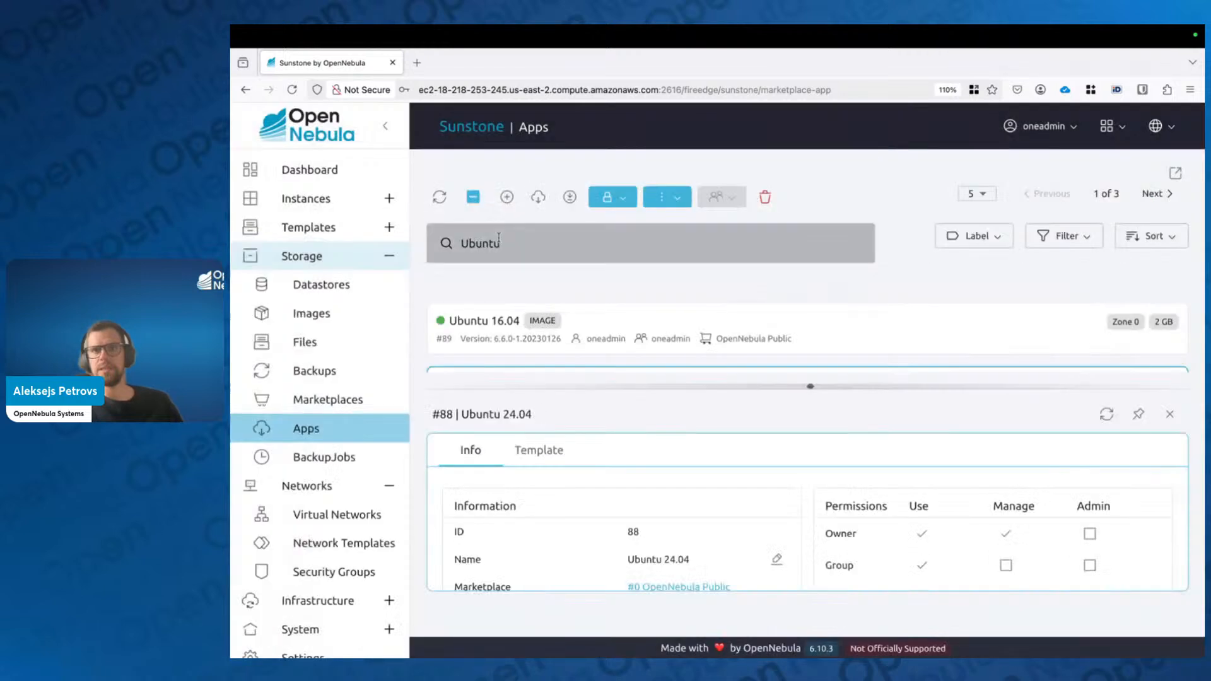
pyautogui.click(538, 196)
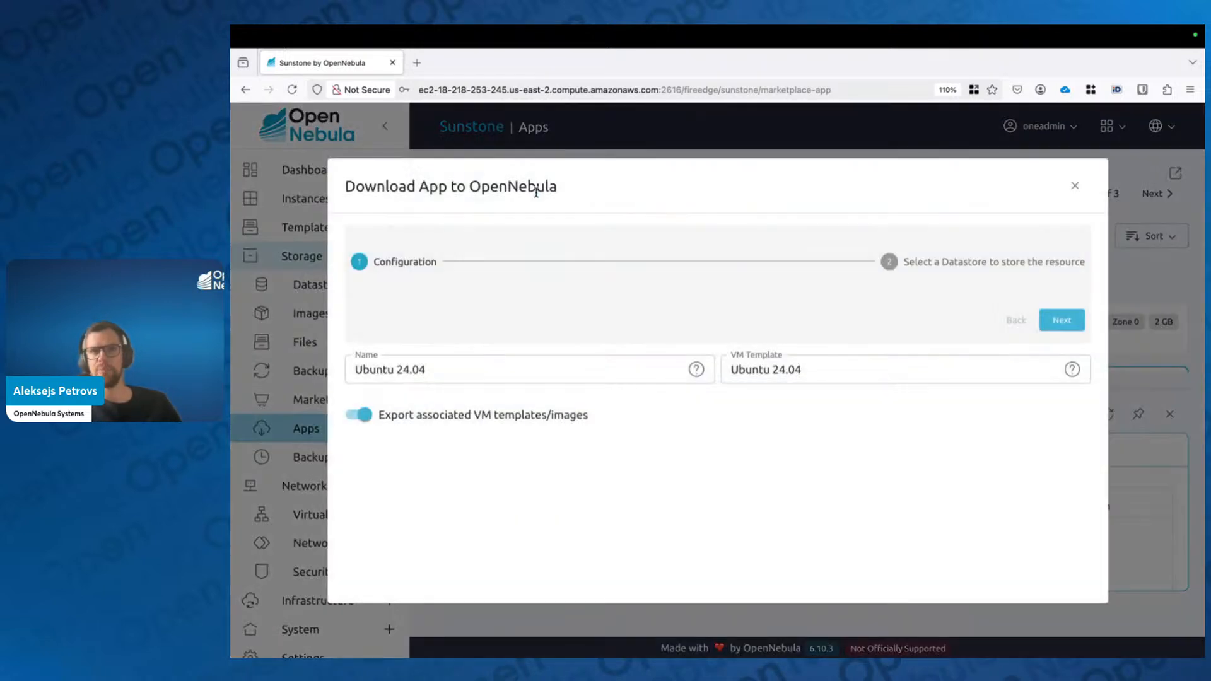
# Step: Highlight the 'Export associated VM templates/images' option and append v2 to the app name
pyautogui.moveTo(592, 415); pyautogui.dragTo(379, 417)
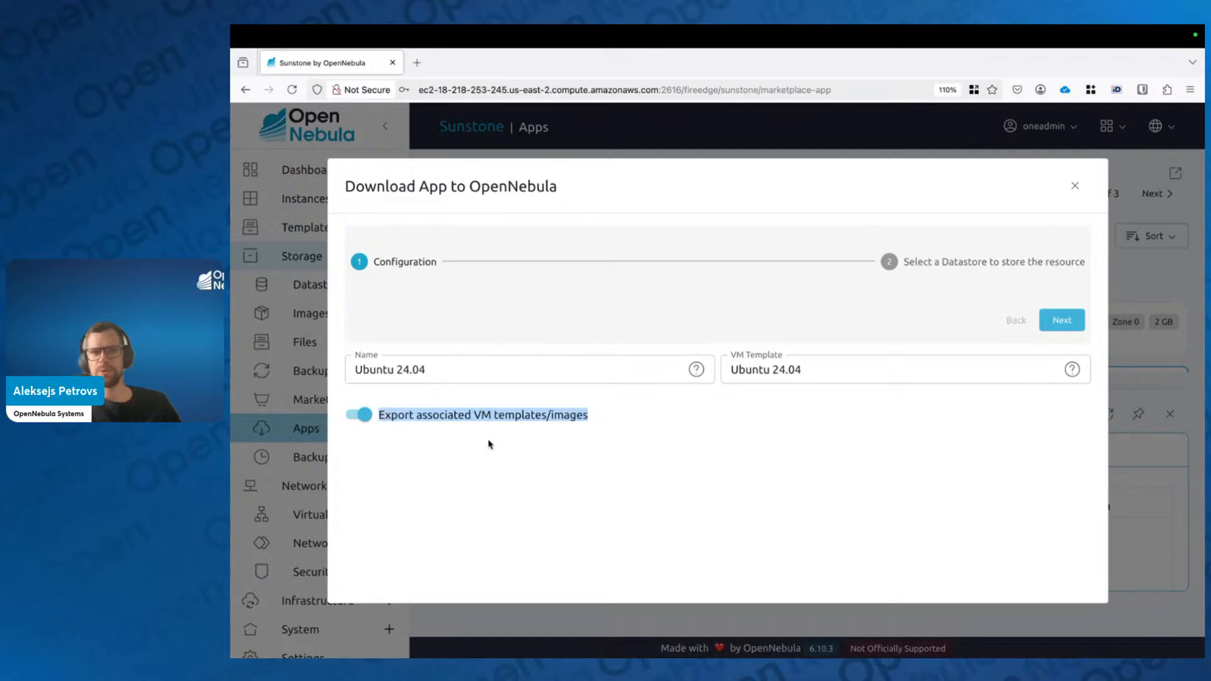
pyautogui.click(616, 517)
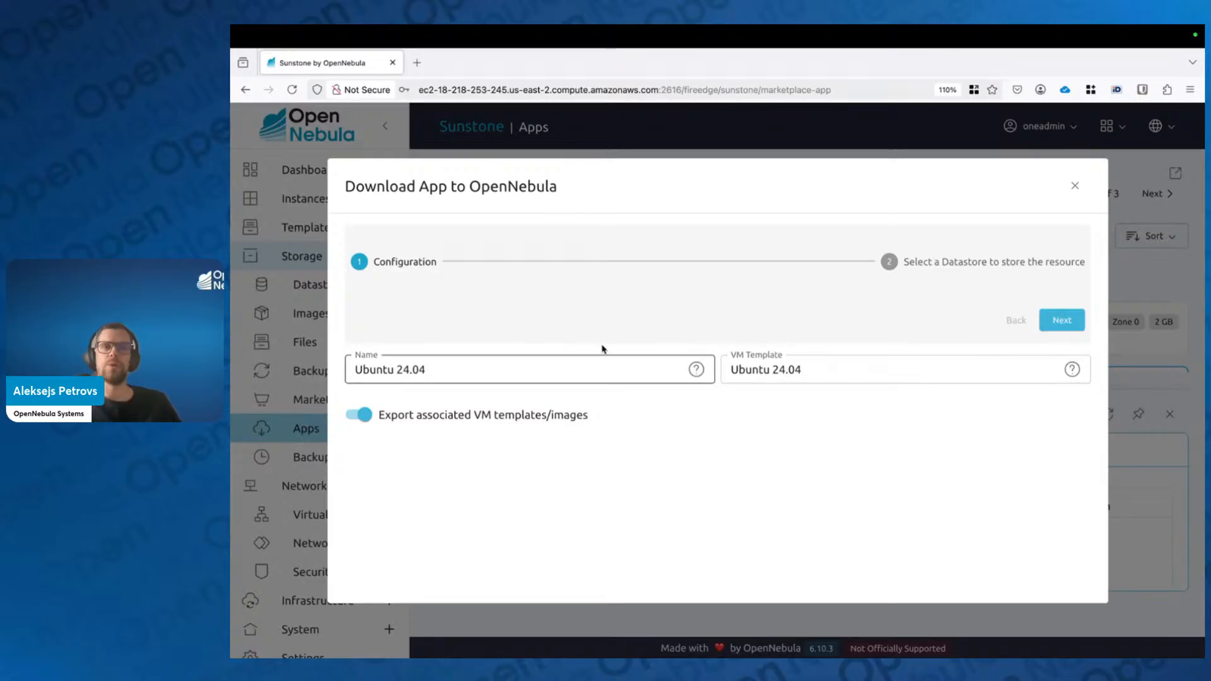
pyautogui.tripleClick(414, 373)
pyautogui.click(706, 427)
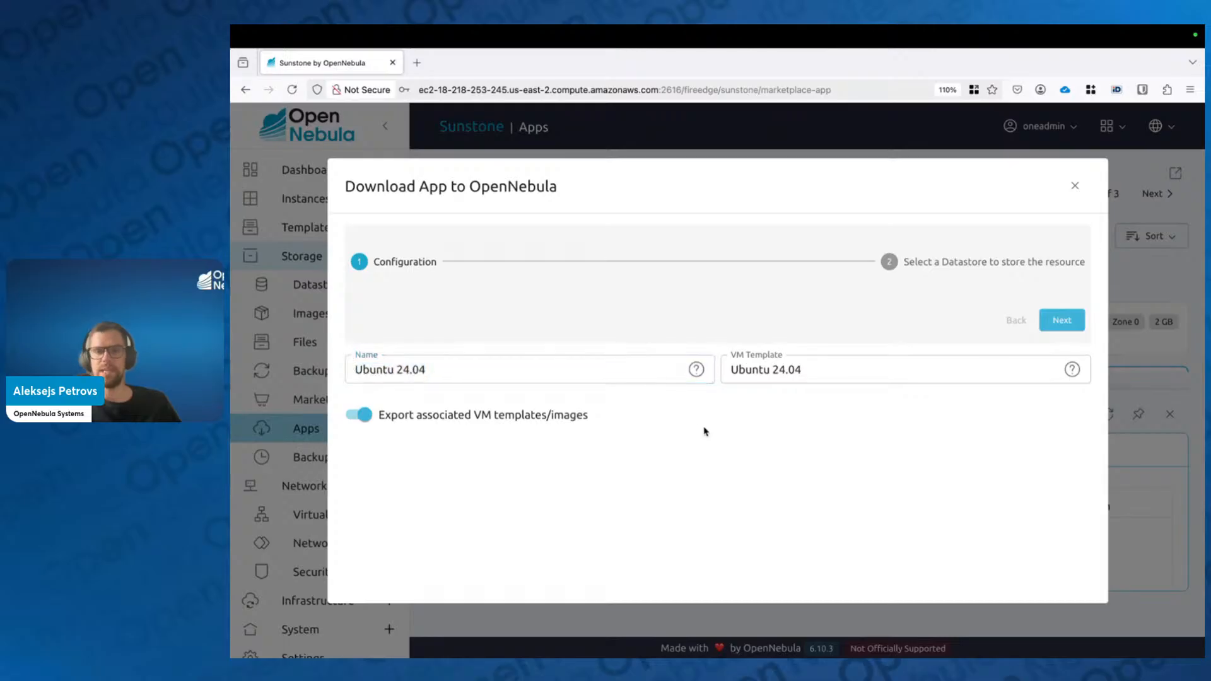
pyautogui.click(601, 371)
pyautogui.write('v2')
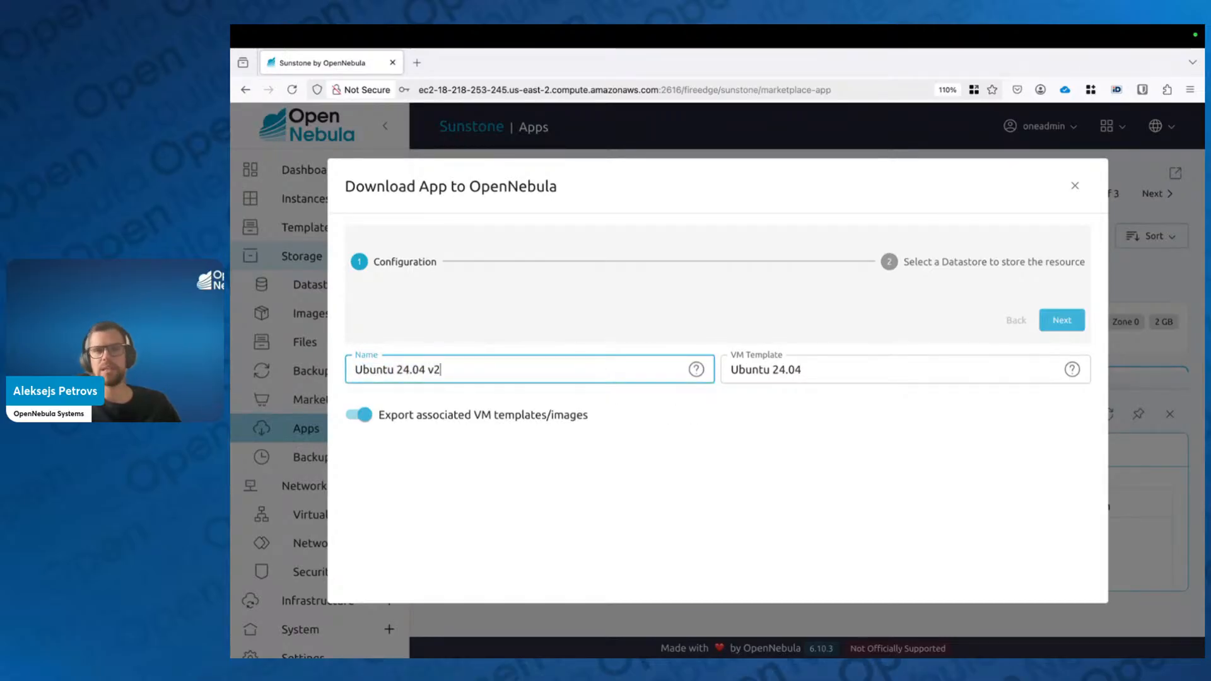
# Step: Revert the app and VM template names to Ubuntu 24.04, then proceed to datastore selection
pyautogui.click(904, 369)
pyautogui.write('v2')
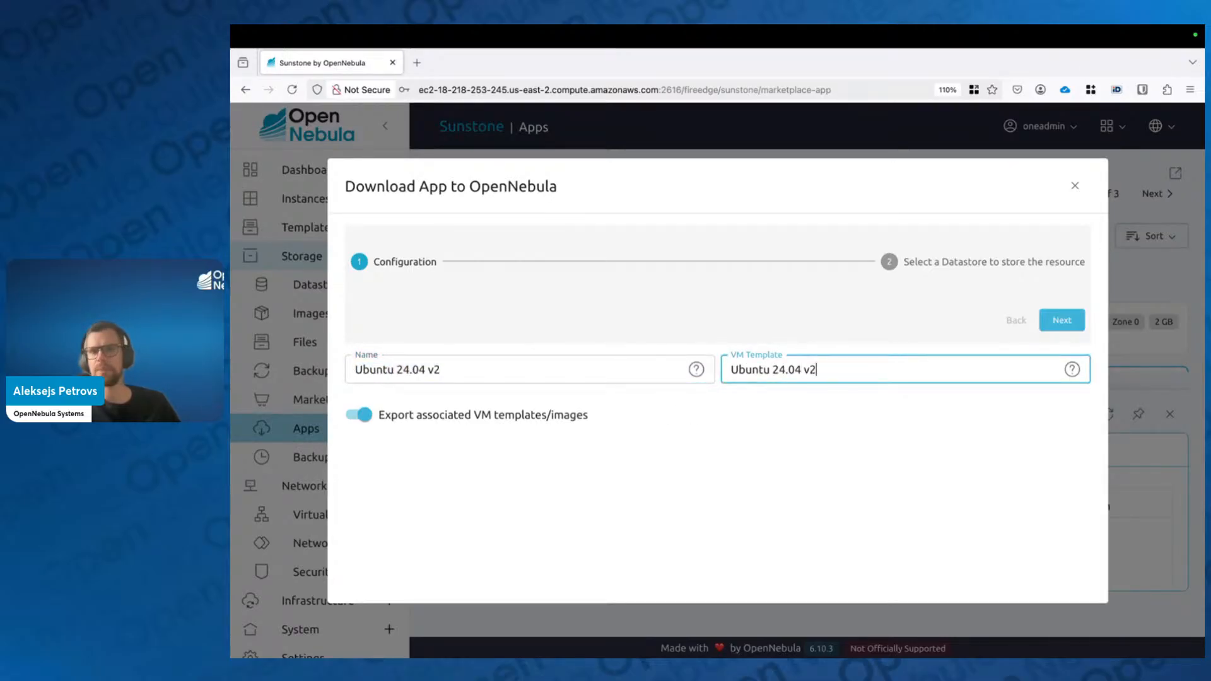
pyautogui.press('BackSpace')
pyautogui.press('BackSpace')
pyautogui.press('BackSpace')
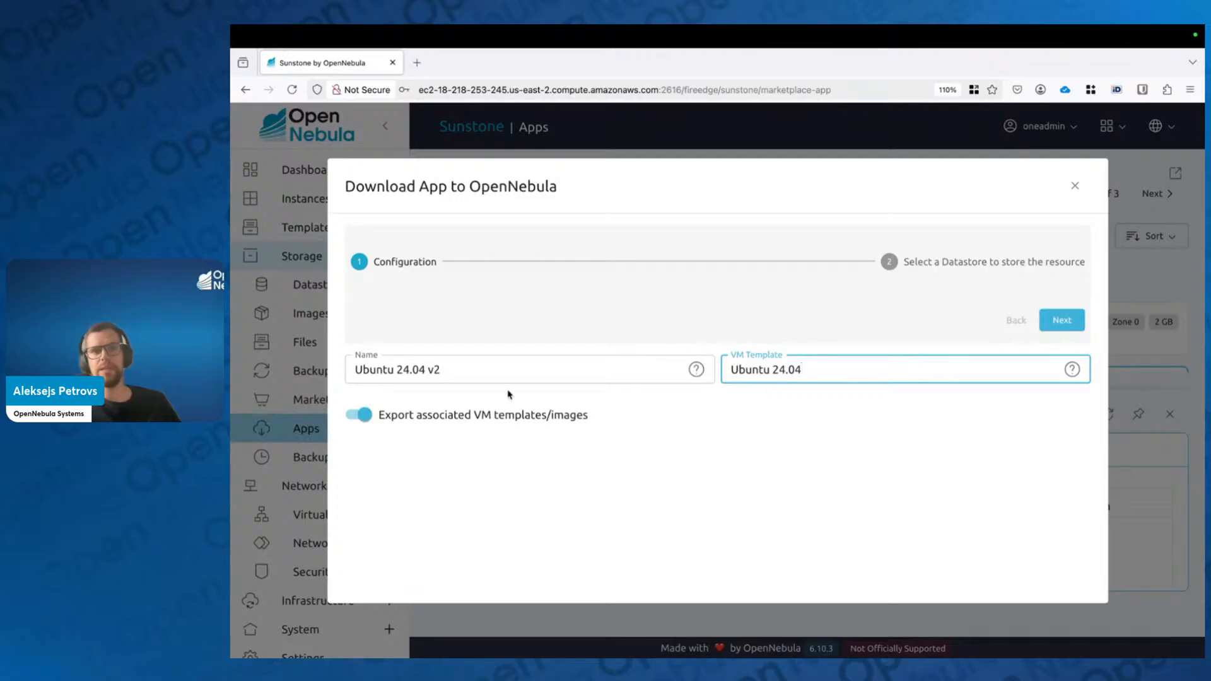
pyautogui.click(509, 373)
pyautogui.press('BackSpace')
pyautogui.press('BackSpace')
pyautogui.press('BackSpace')
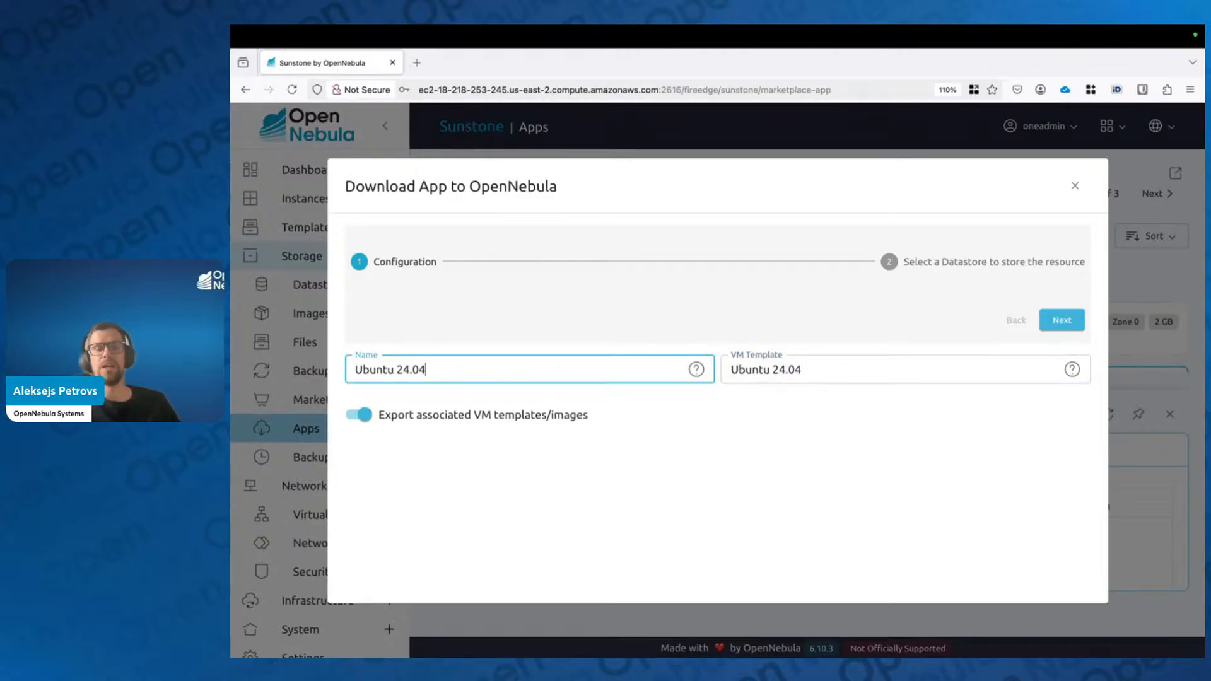
pyautogui.click(645, 558)
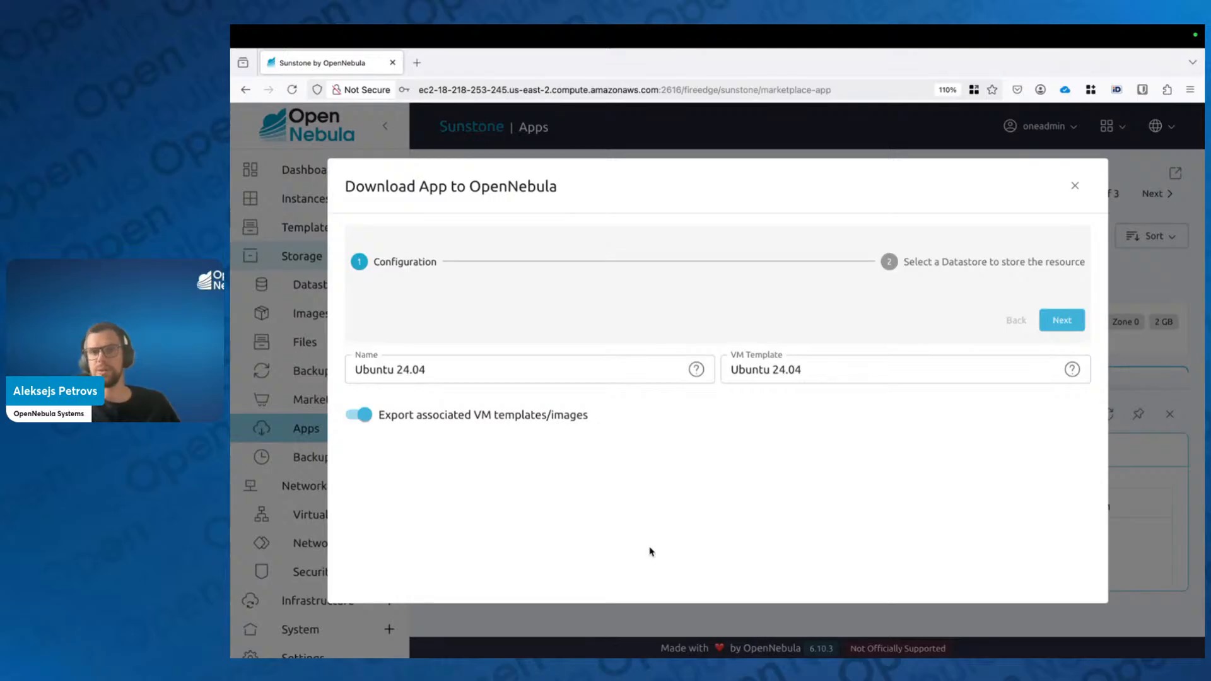
pyautogui.click(1062, 320)
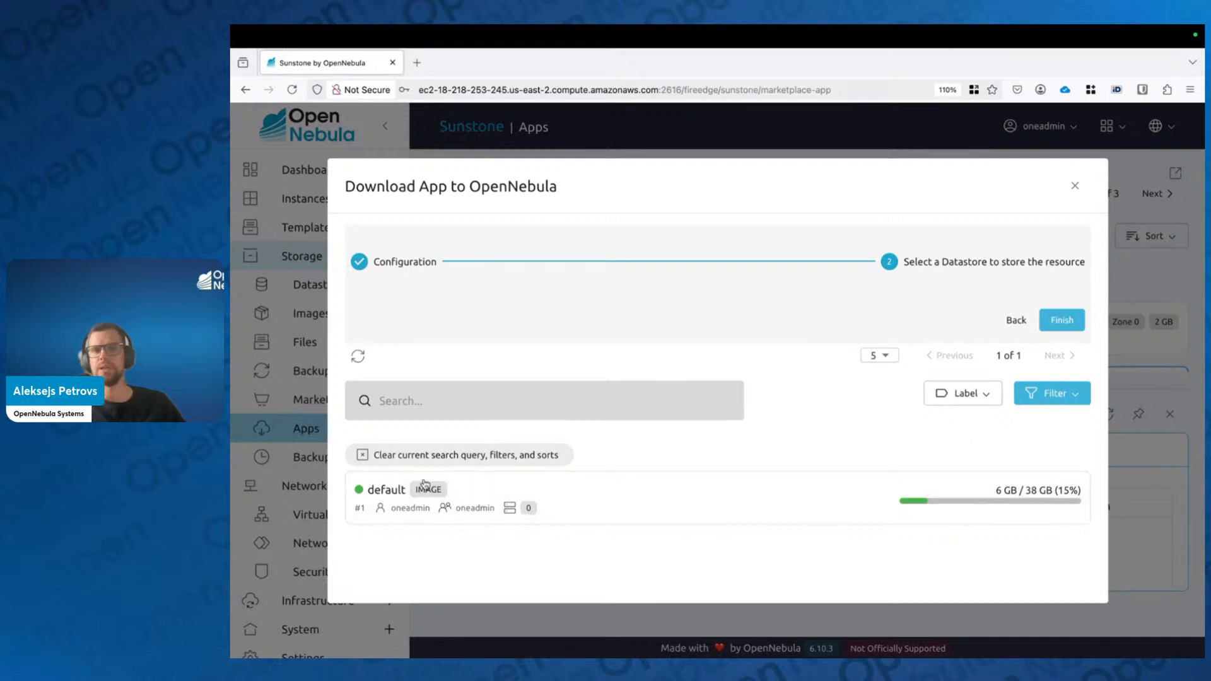
# Step: Pick the 'default' datastore and finish the wizard to download Ubuntu 24.04
pyautogui.click(596, 510)
pyautogui.click(1066, 319)
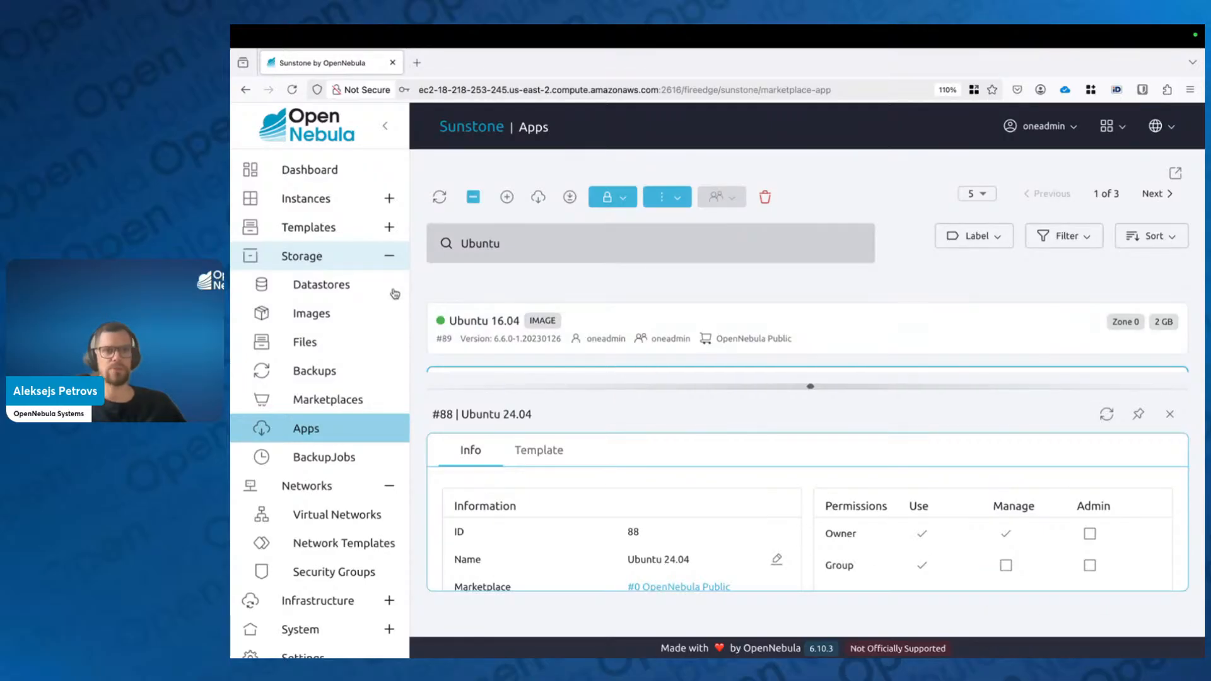
# Step: Show the VM Templates list with the new Ubuntu 24.04 template beside Alpine Linux 3.20
pyautogui.click(391, 238)
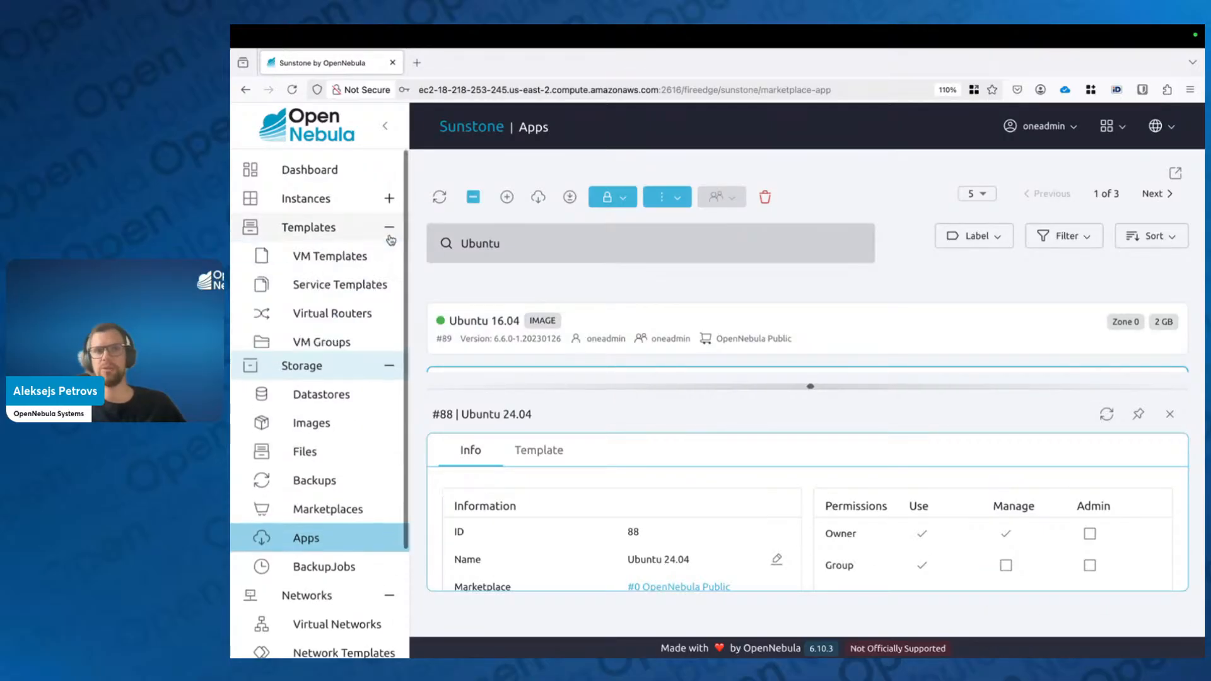
pyautogui.click(378, 260)
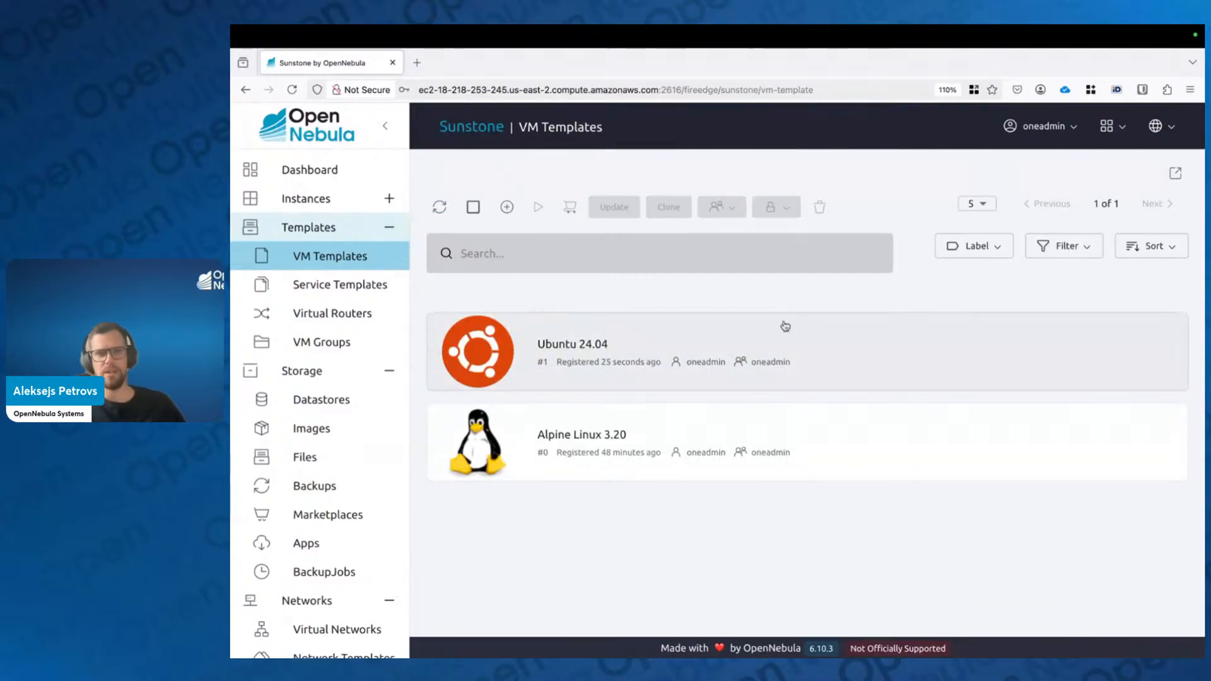
pyautogui.hotkey('ctrl', 'Right')
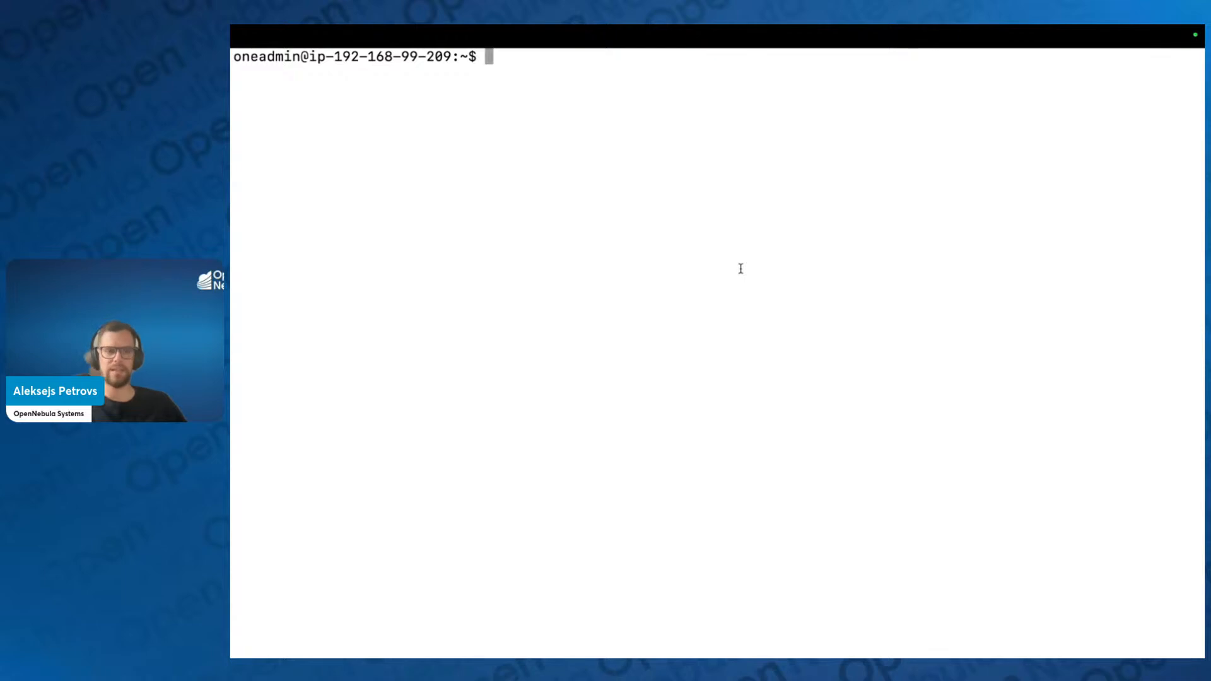
pyautogui.write('one')
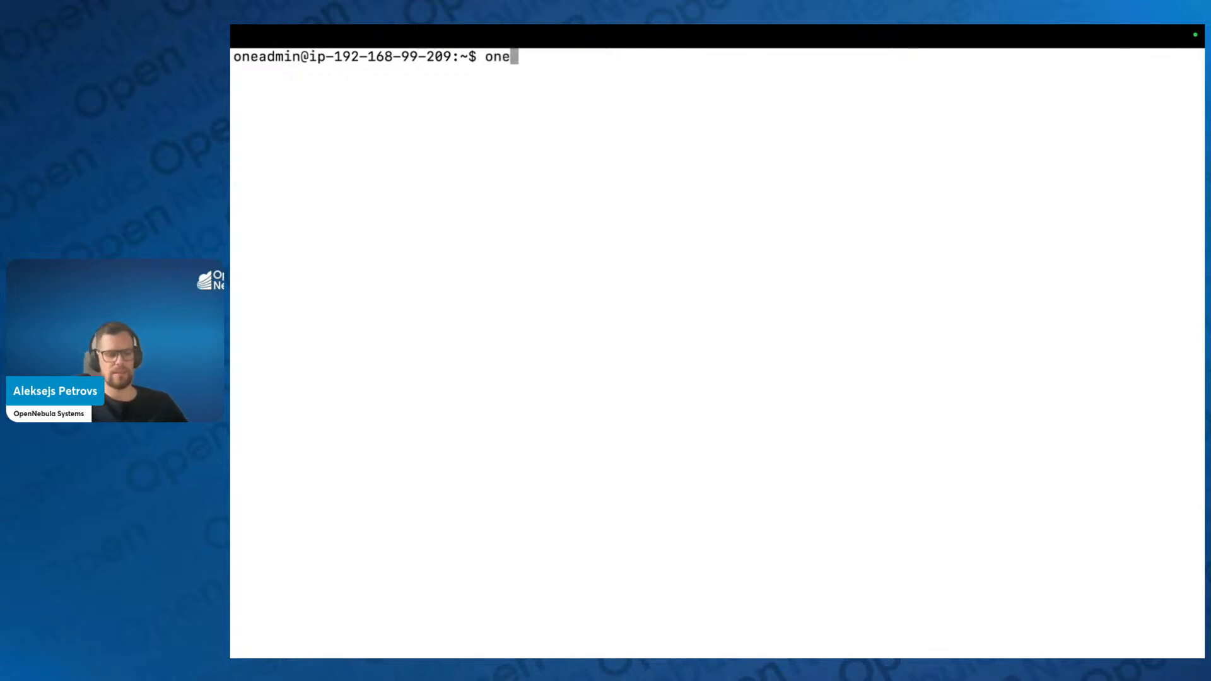
pyautogui.write('template update  0')
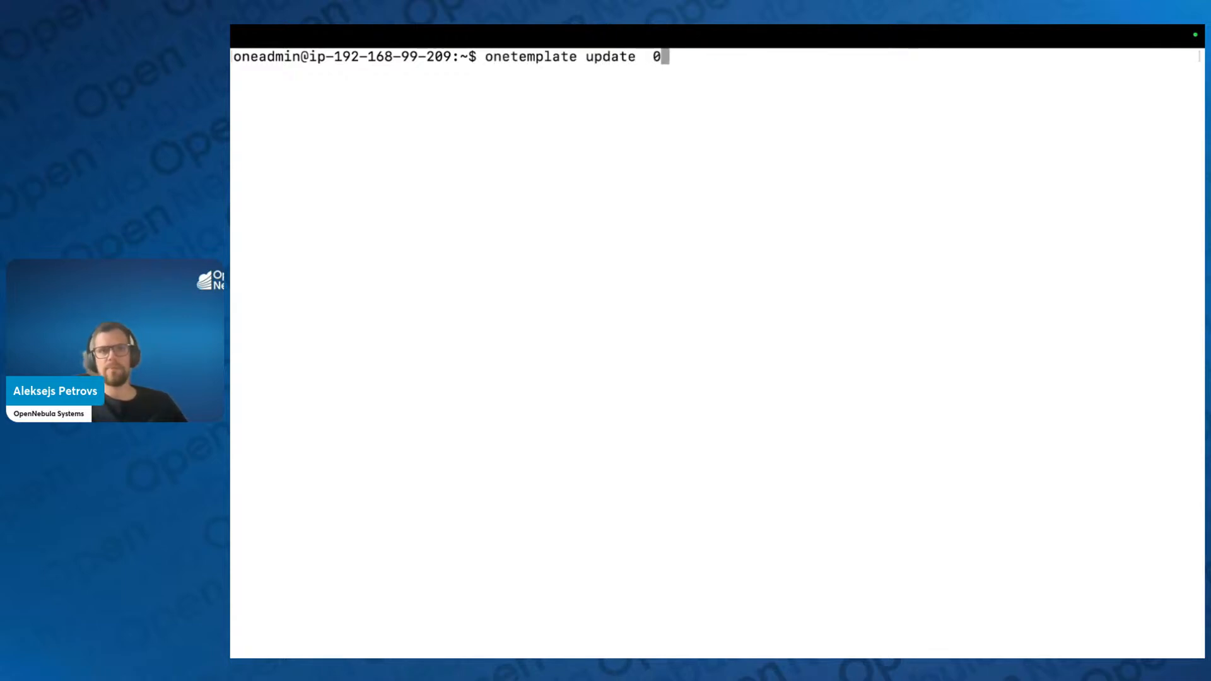
pyautogui.press('Return')
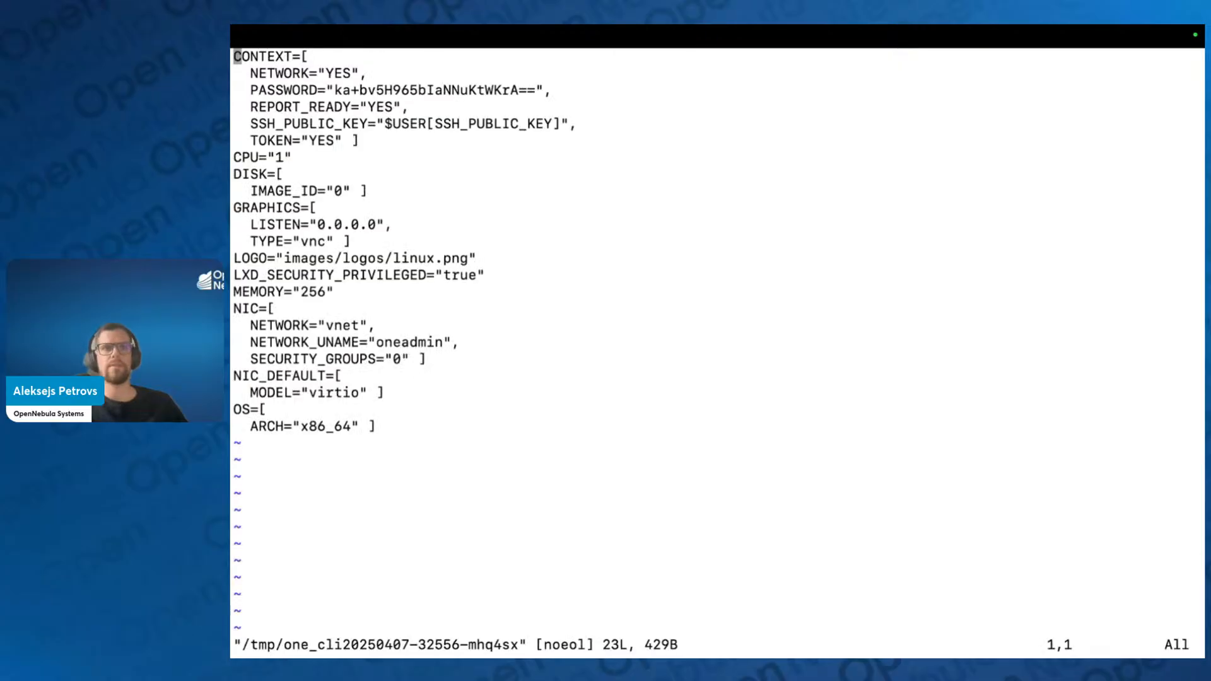
pyautogui.moveTo(409, 442); pyautogui.dragTo(232, 50)
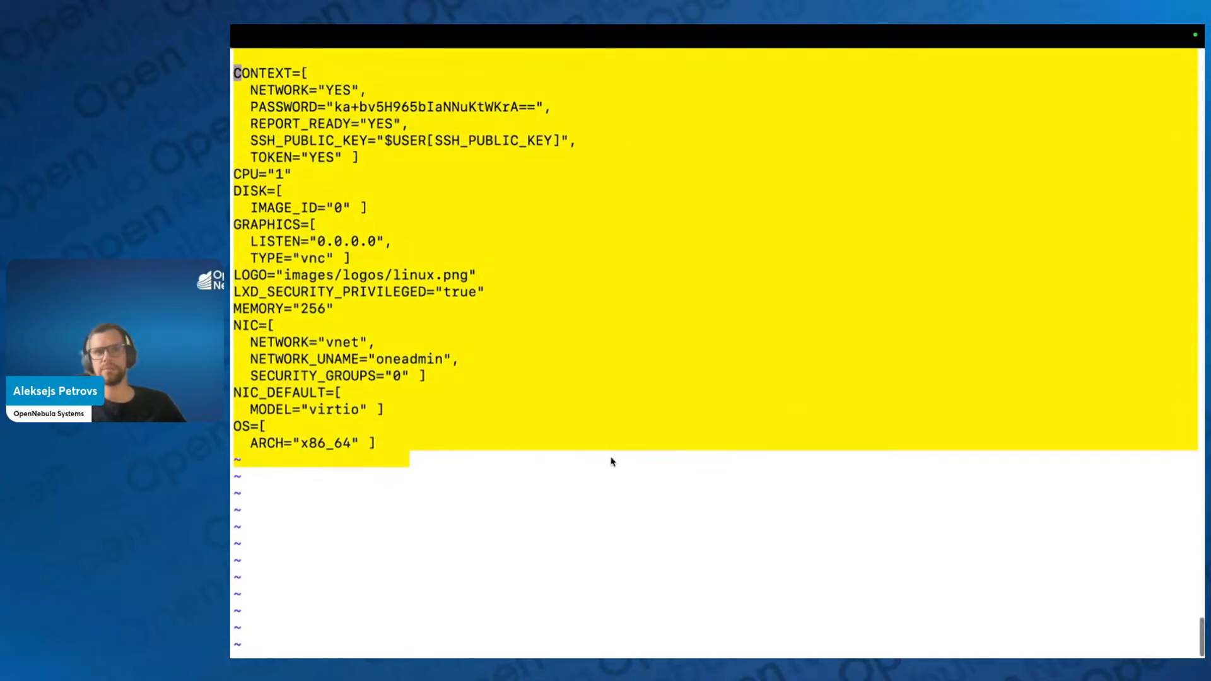
pyautogui.click(620, 471)
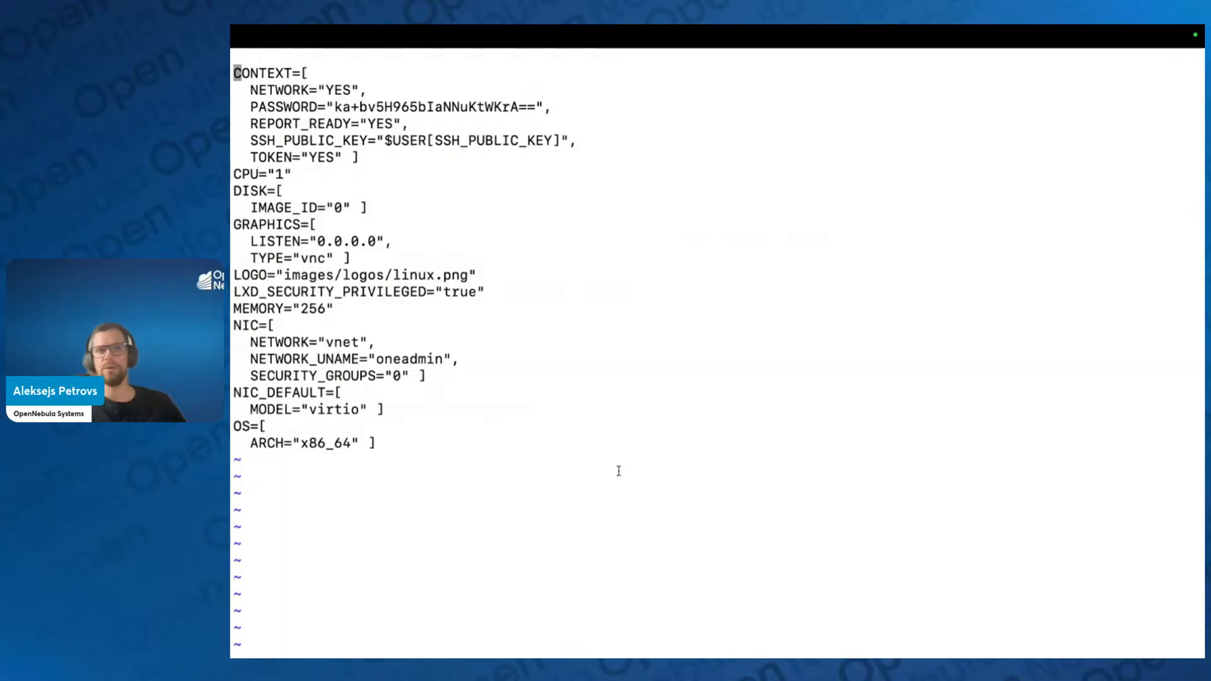
pyautogui.write(':wq')
pyautogui.press('Return')
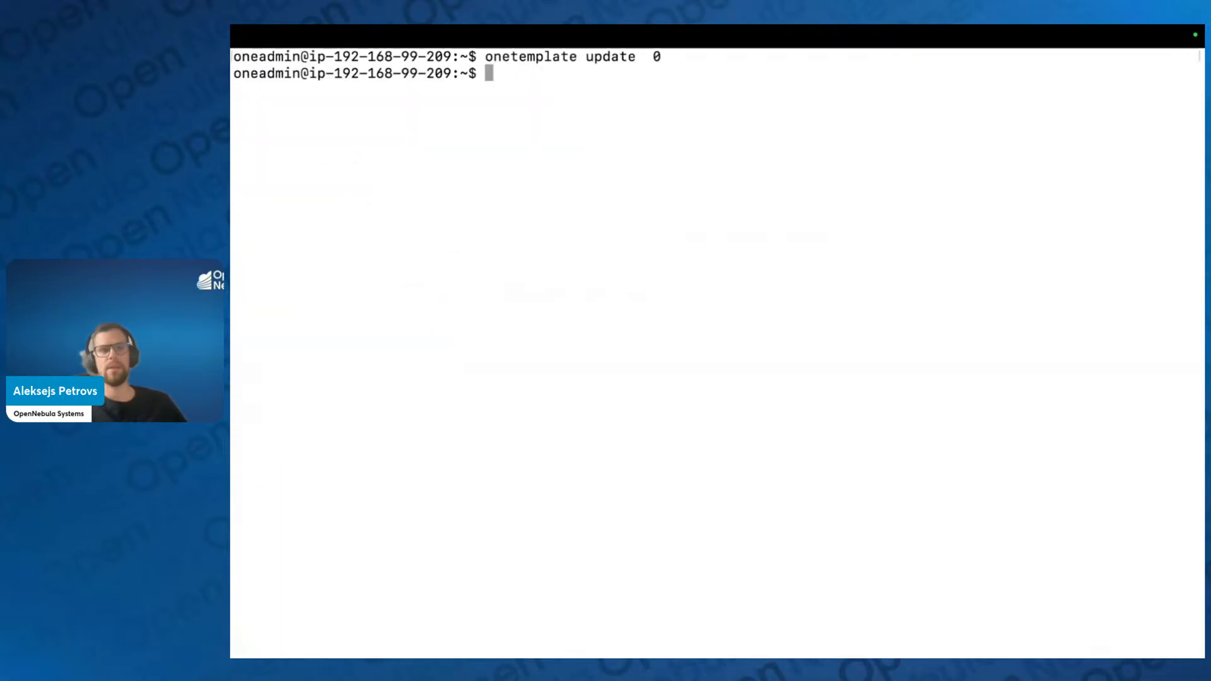
pyautogui.hotkey('ctrl', 'Left')
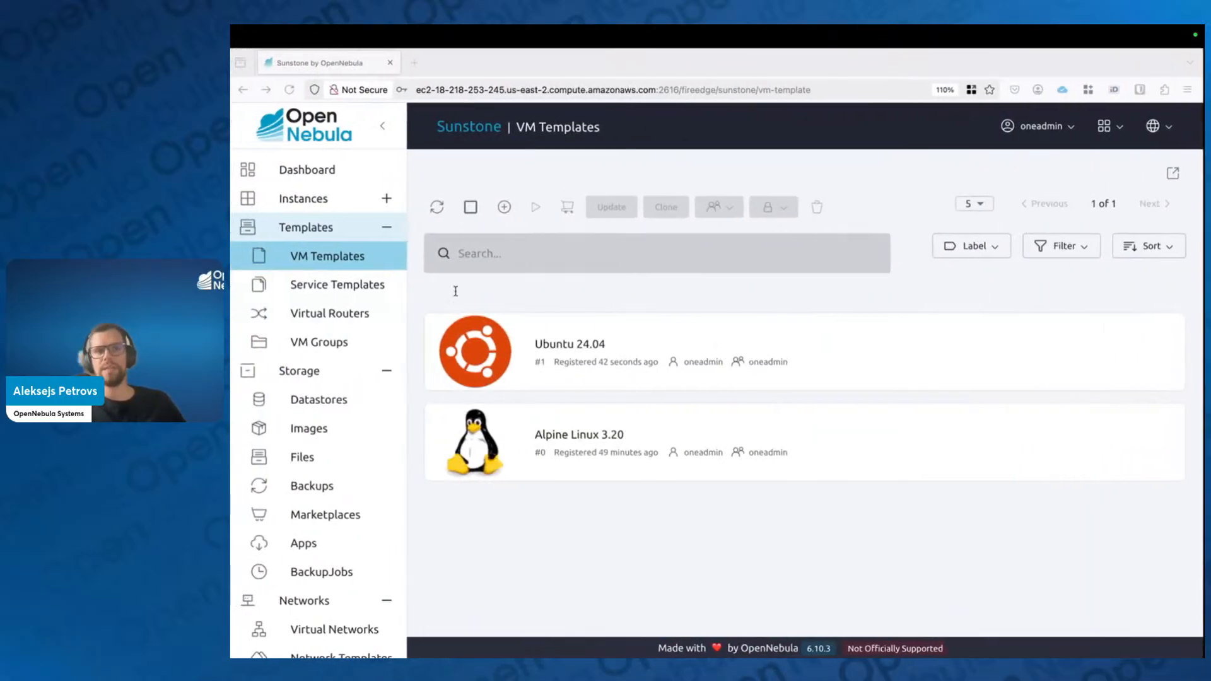
# Step: Confirm the 4 GB Ubuntu 24.04 image is READY in Images, then advance to the VM Template slide
pyautogui.click(327, 427)
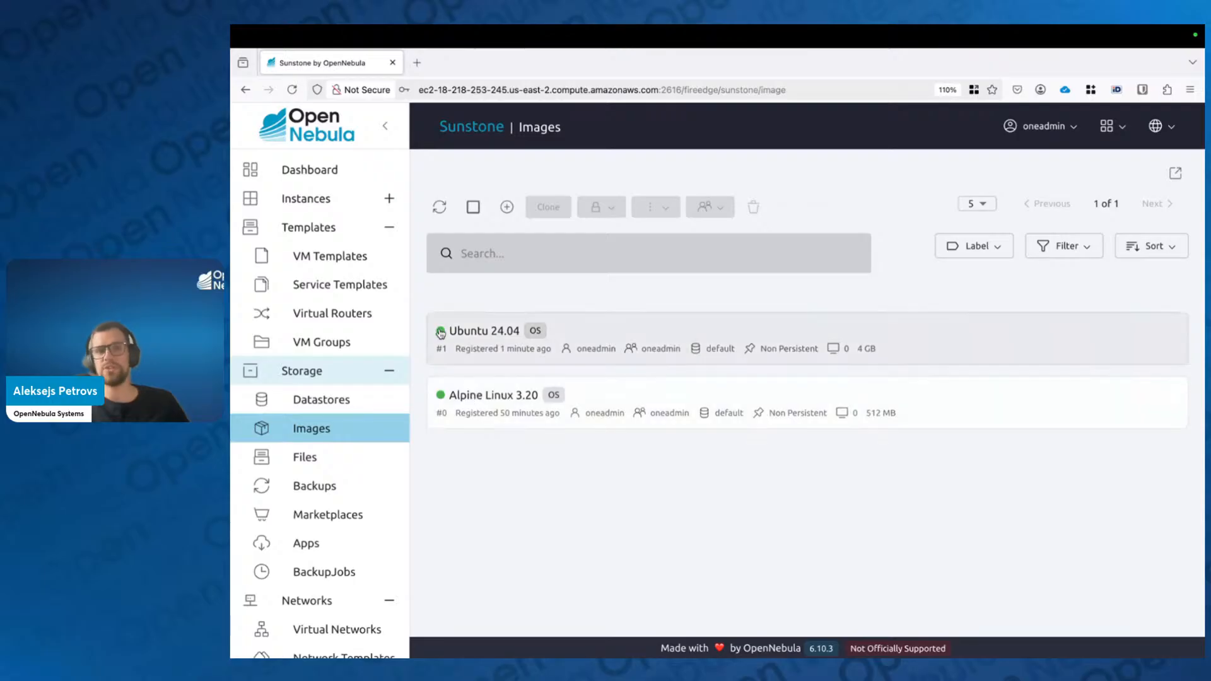
pyautogui.moveTo(440, 334)
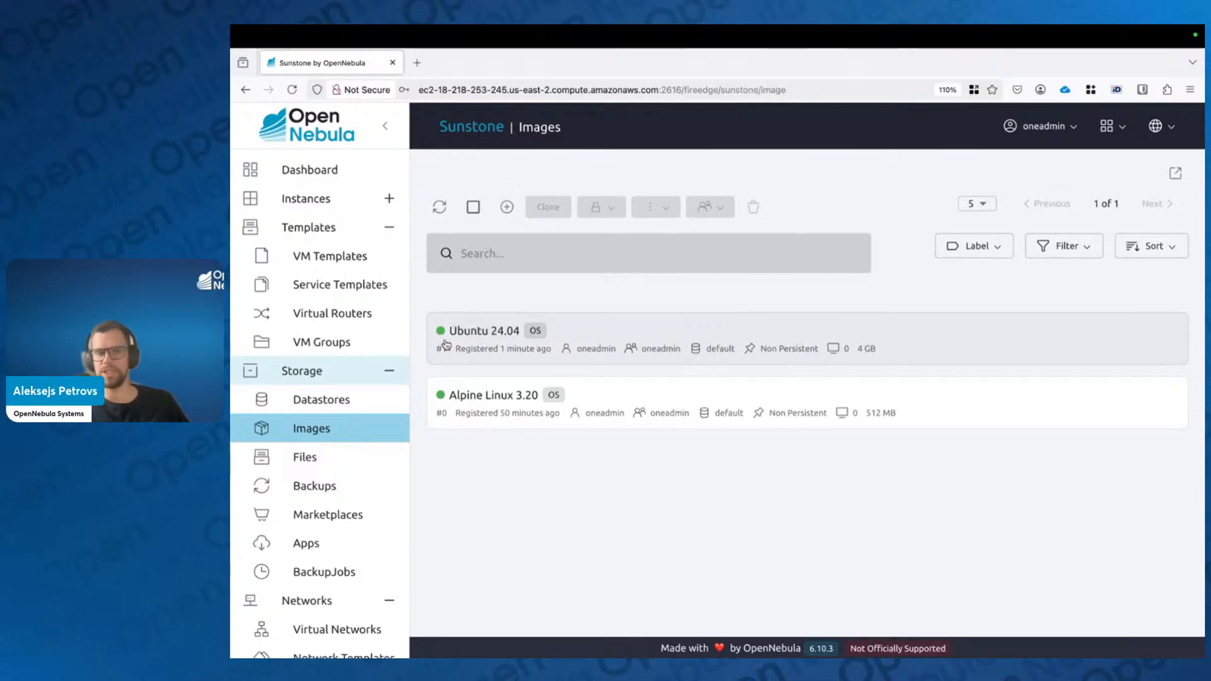
pyautogui.hotkey('ctrl', 'Left')
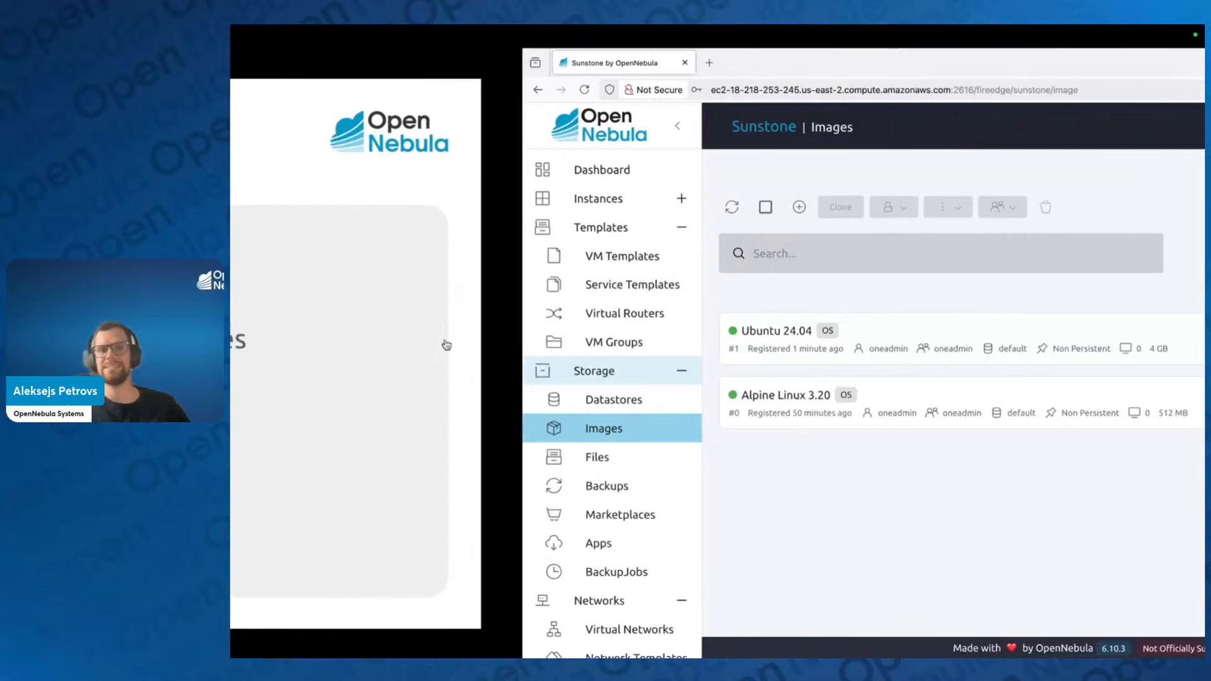
pyautogui.press('Right')
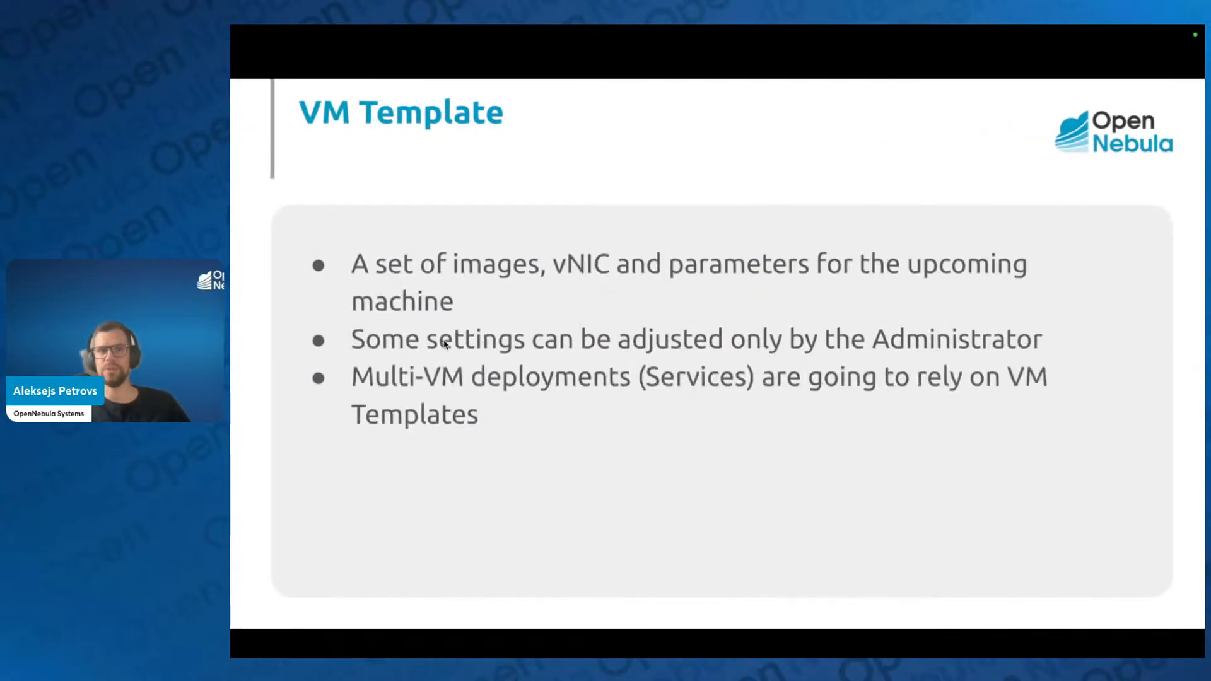
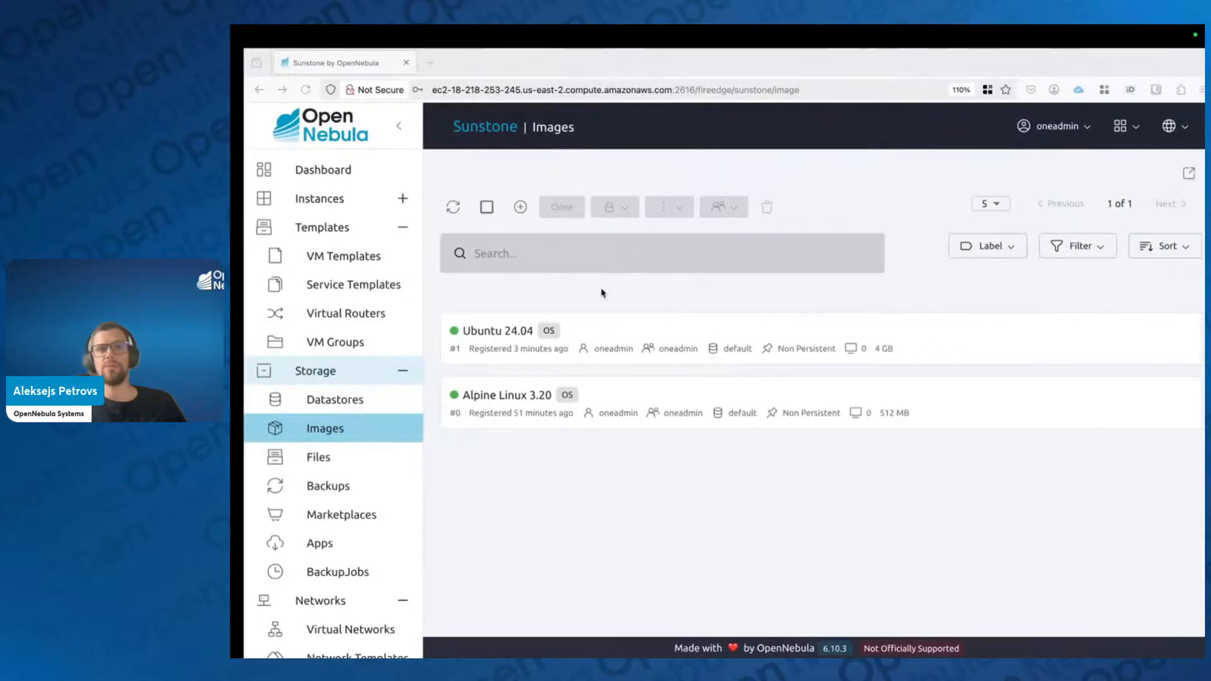
# Step: Bring up the Alpine Linux 3.20 template's Info panel from the VM Templates list
pyautogui.click(448, 256)
pyautogui.click(550, 443)
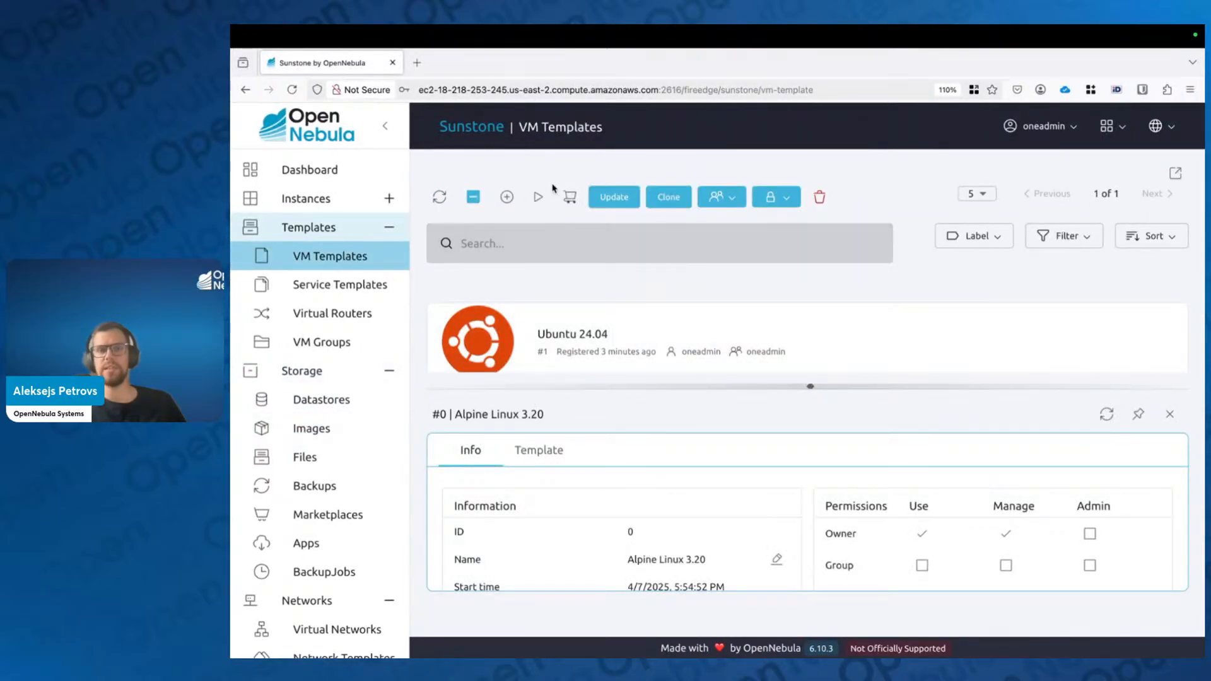
pyautogui.click(538, 197)
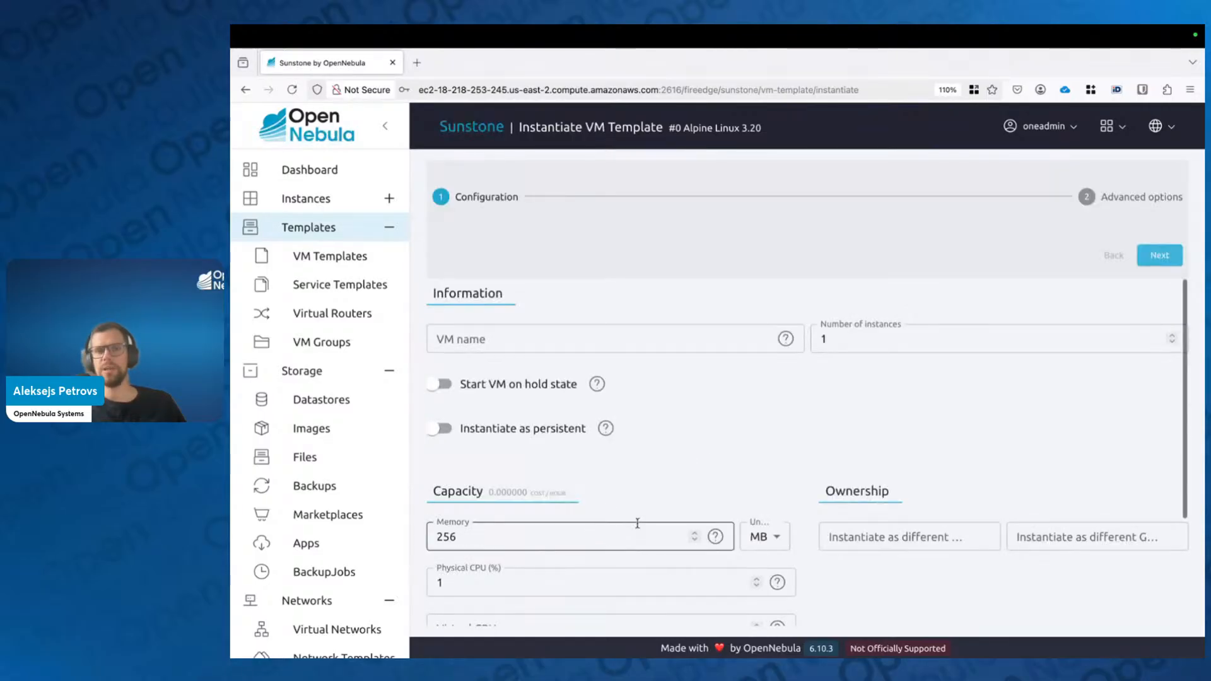
pyautogui.scroll(-1, 750, 497)
pyautogui.scroll(1, 694, 504)
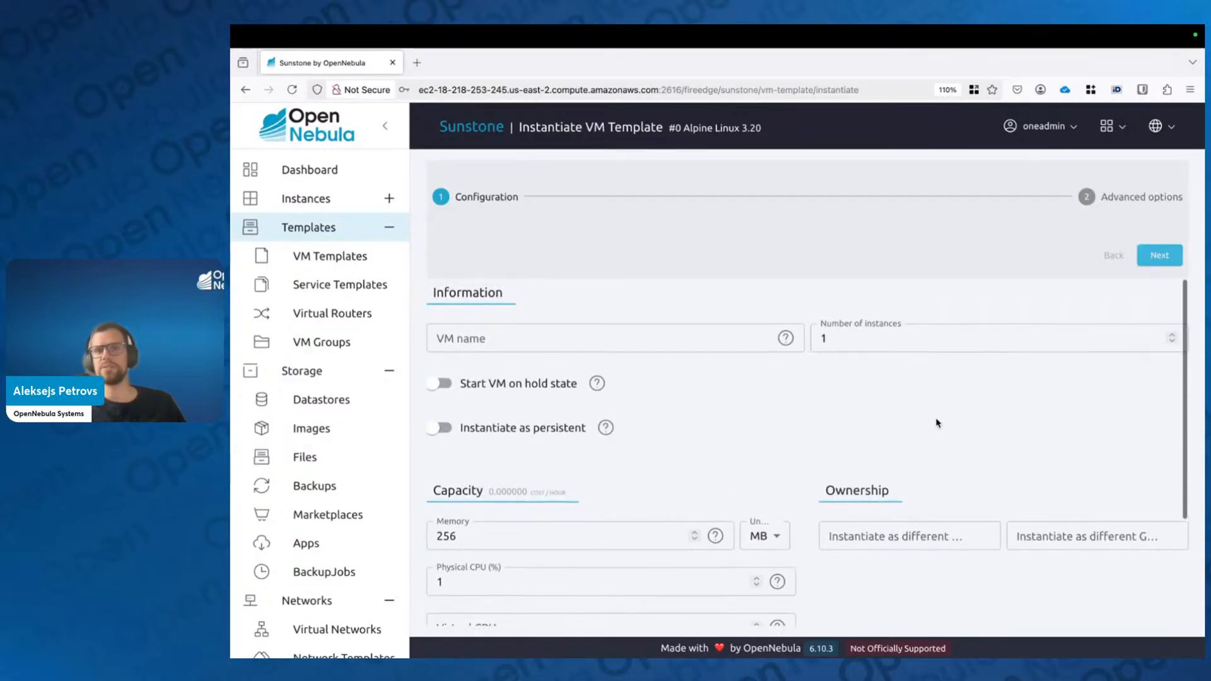
pyautogui.click(1112, 126)
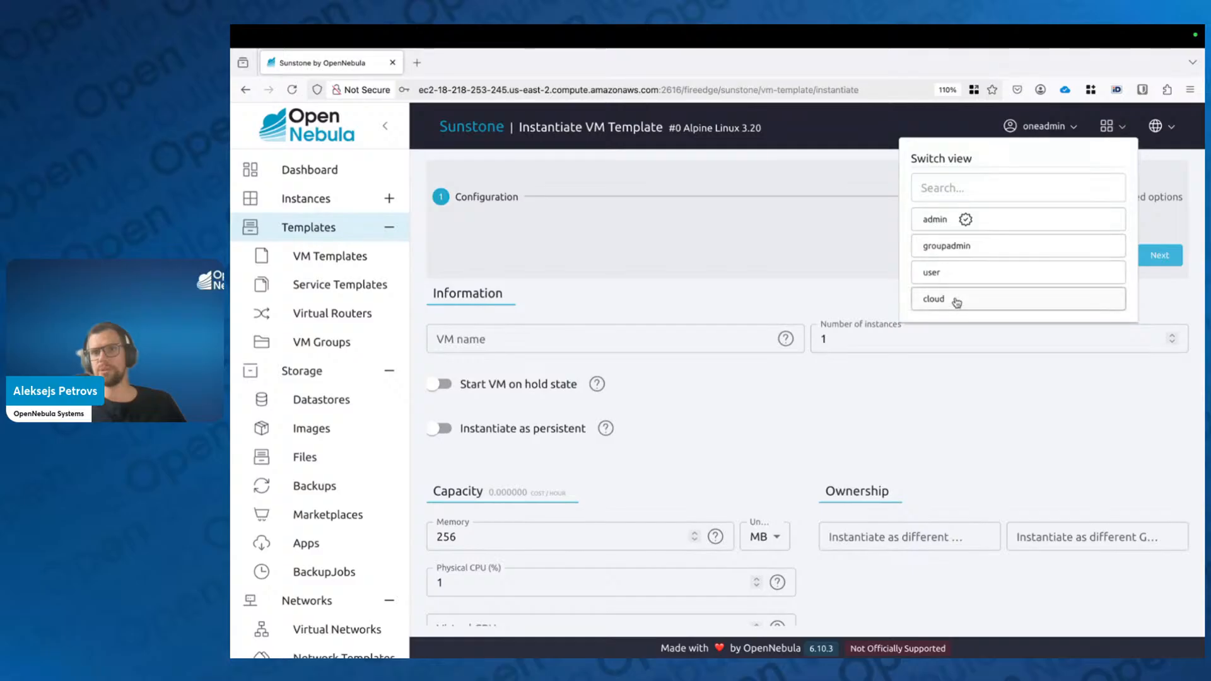
pyautogui.click(941, 272)
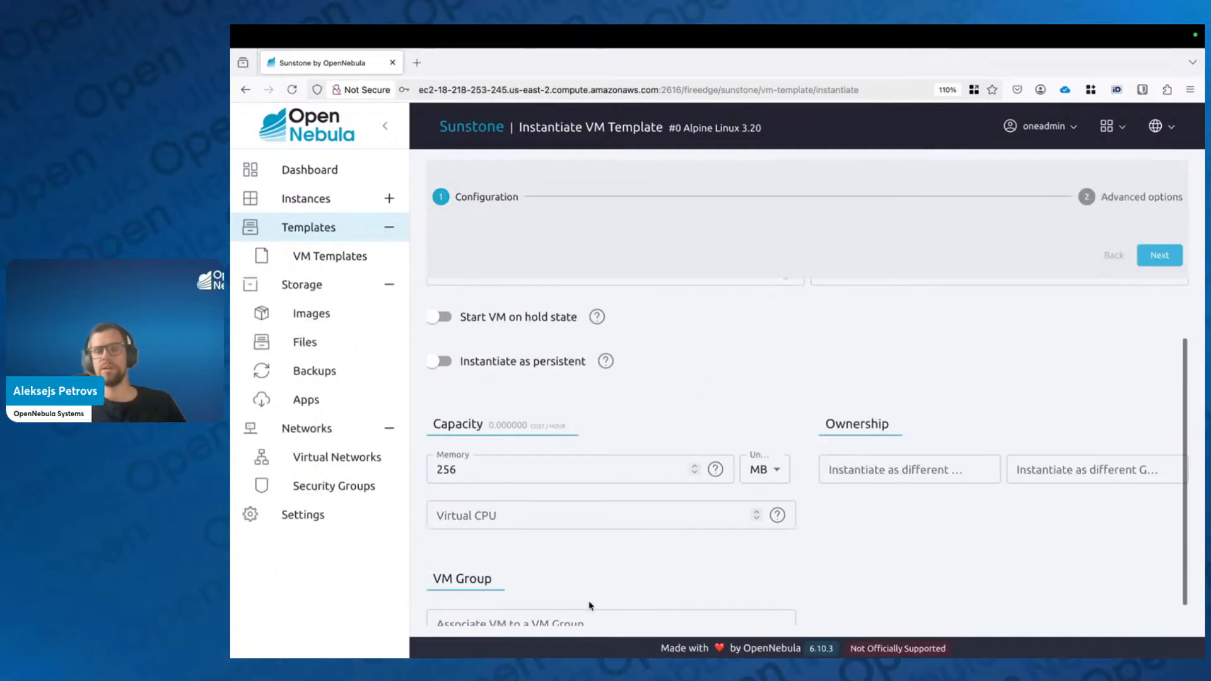
pyautogui.scroll(3, 592, 607)
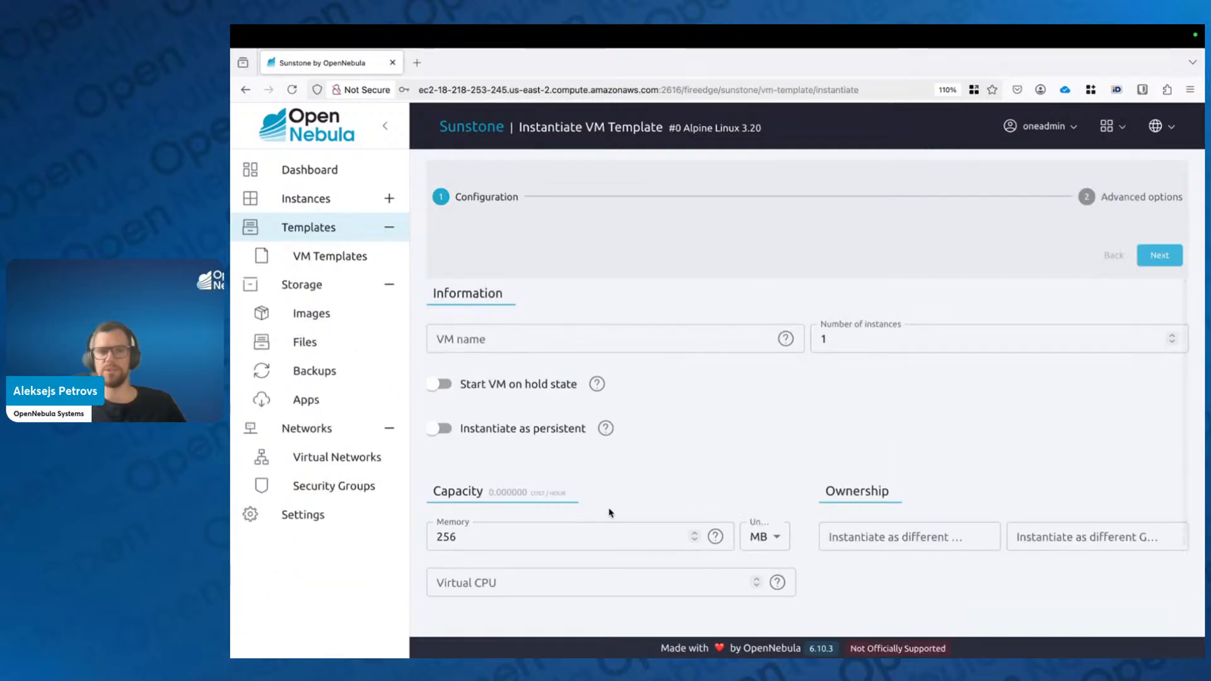
pyautogui.click(860, 347)
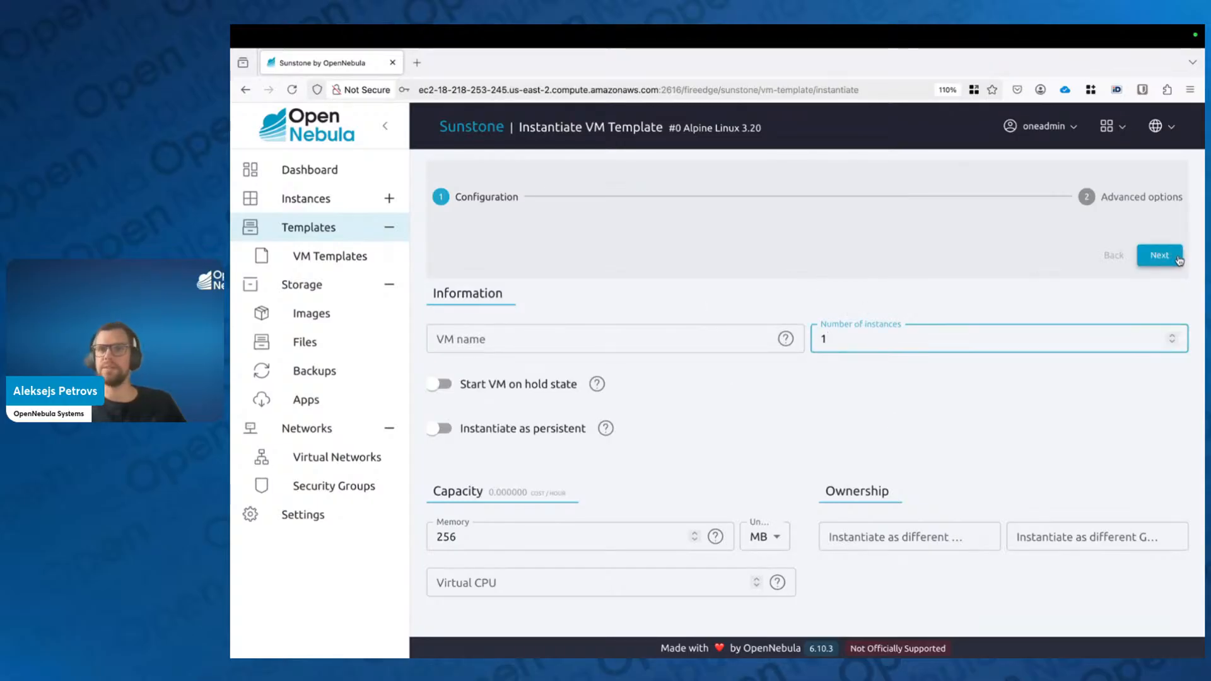
pyautogui.click(1108, 127)
pyautogui.click(992, 219)
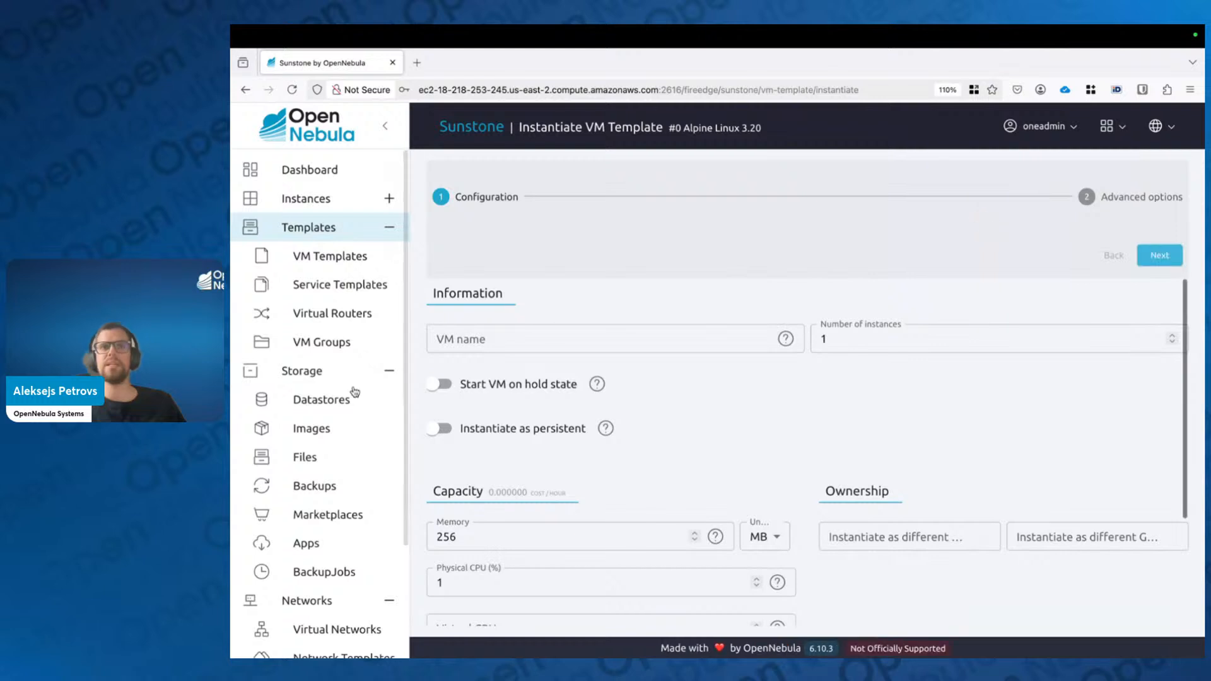
pyautogui.click(334, 265)
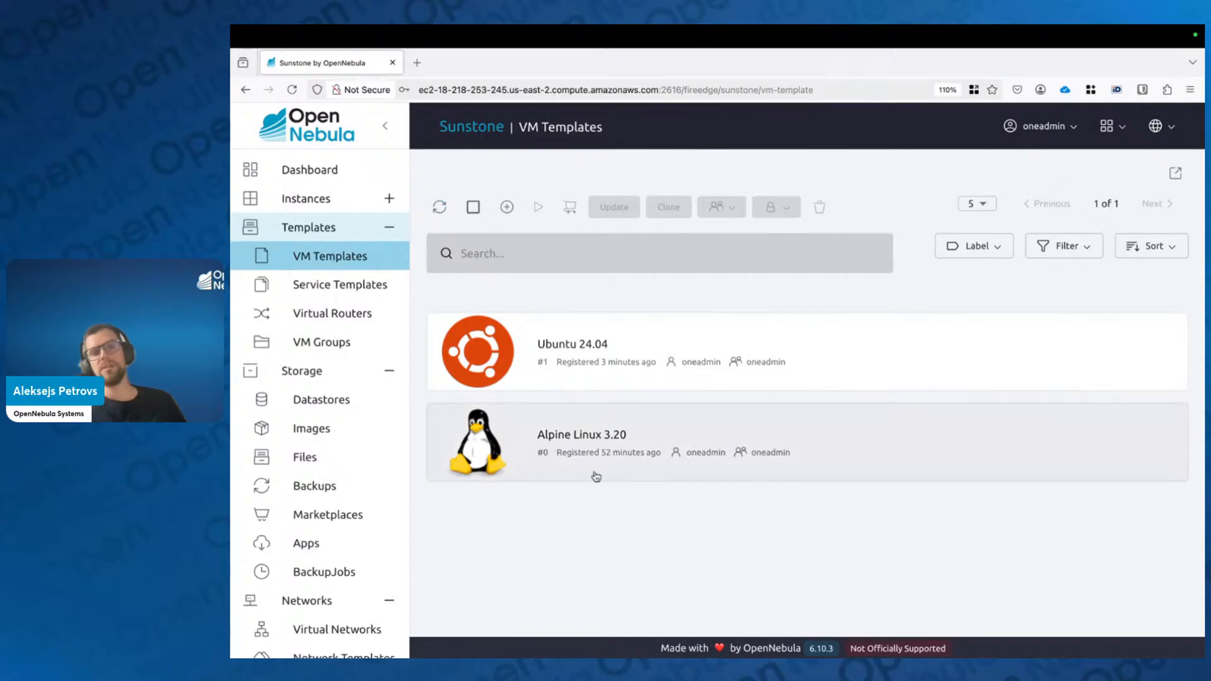
pyautogui.click(628, 434)
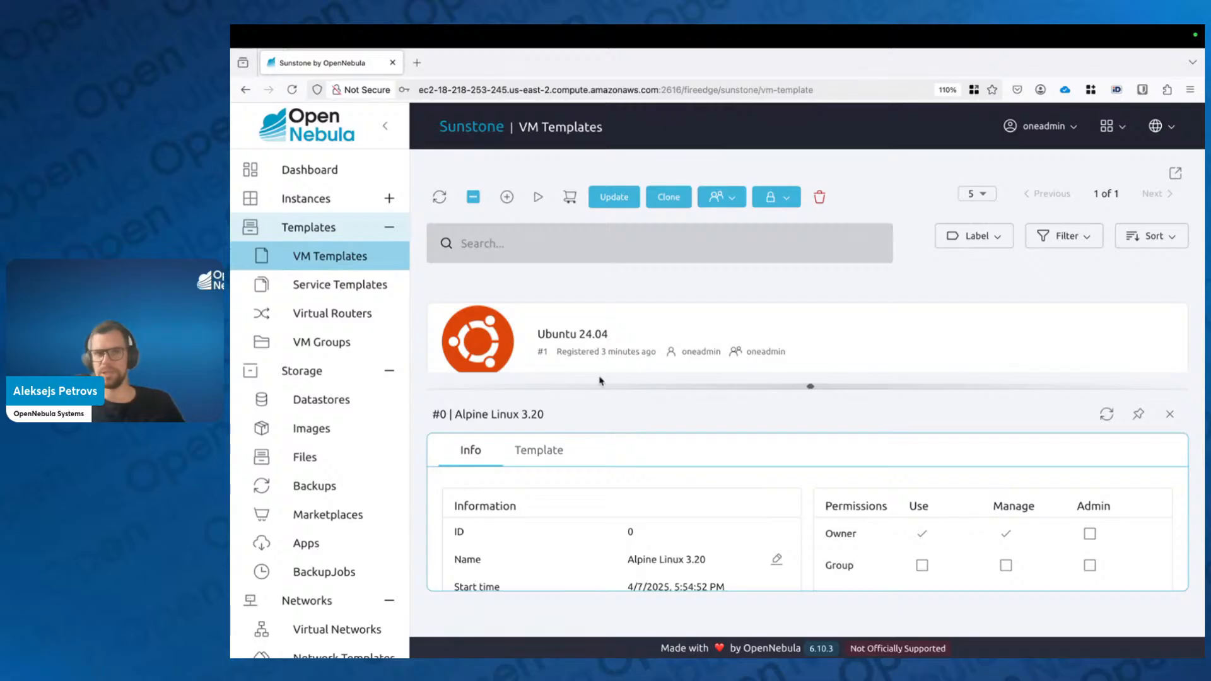
# Step: Open the Alpine Linux 3.20 template in the Update form and find the Memory field
pyautogui.click(610, 197)
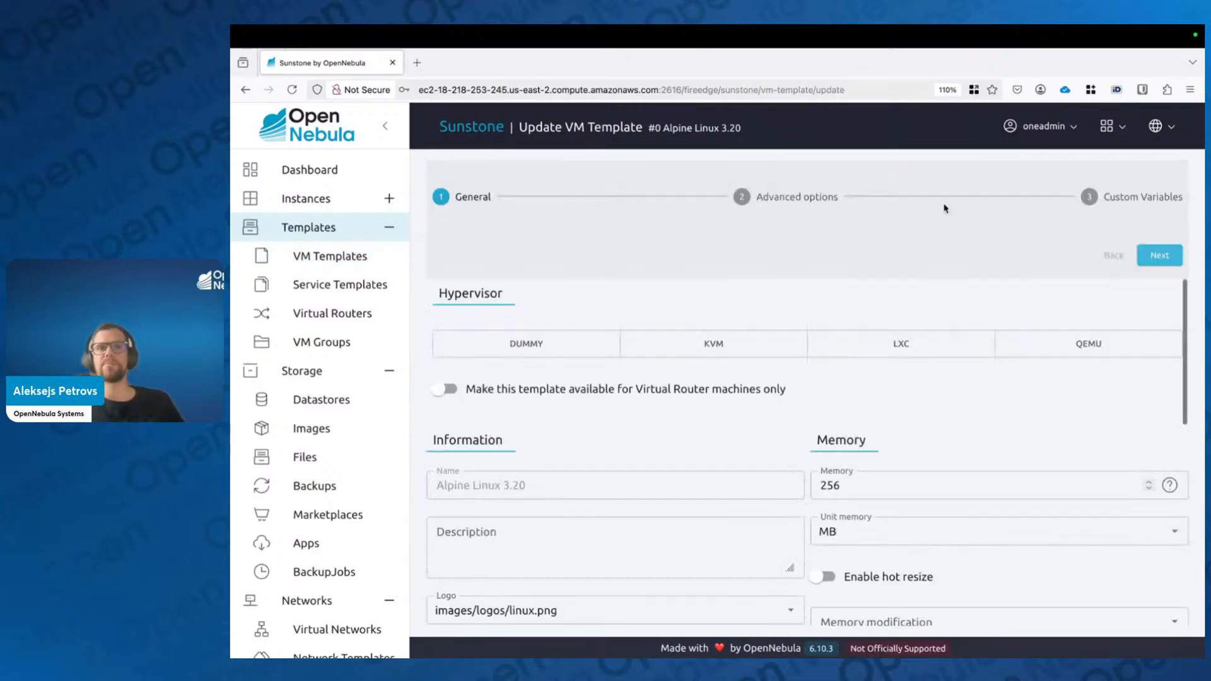
pyautogui.scroll(-2, 760, 328)
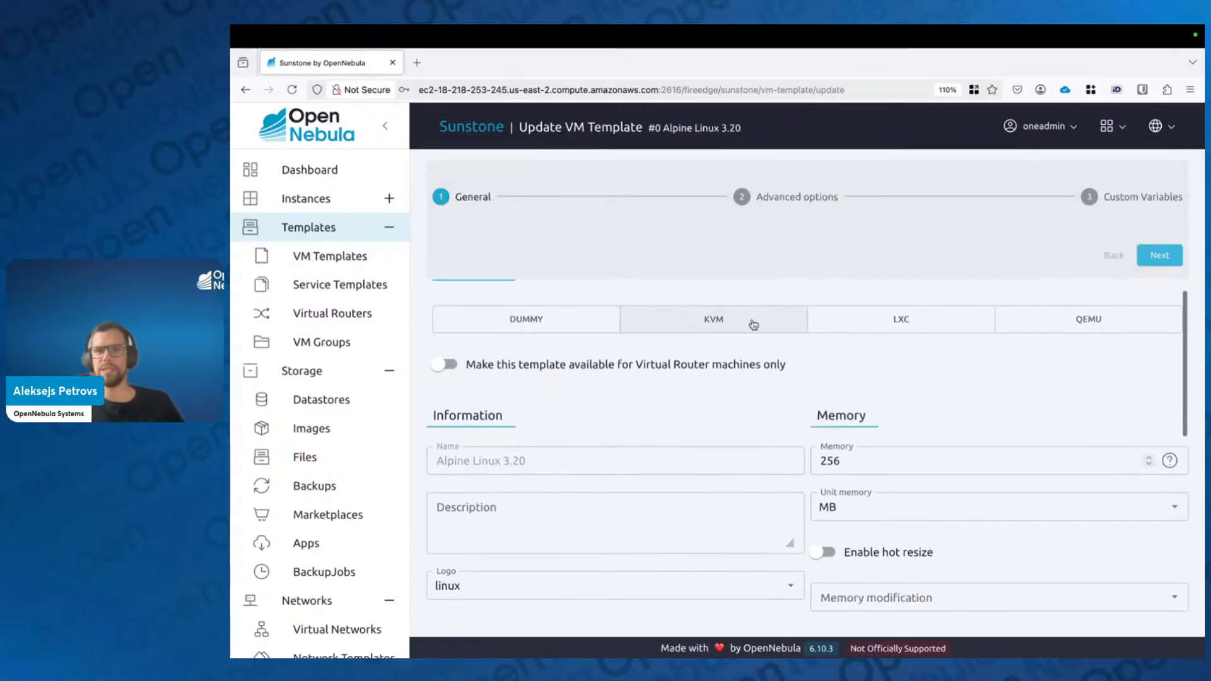
pyautogui.scroll(-2, 754, 353)
pyautogui.scroll(4, 751, 386)
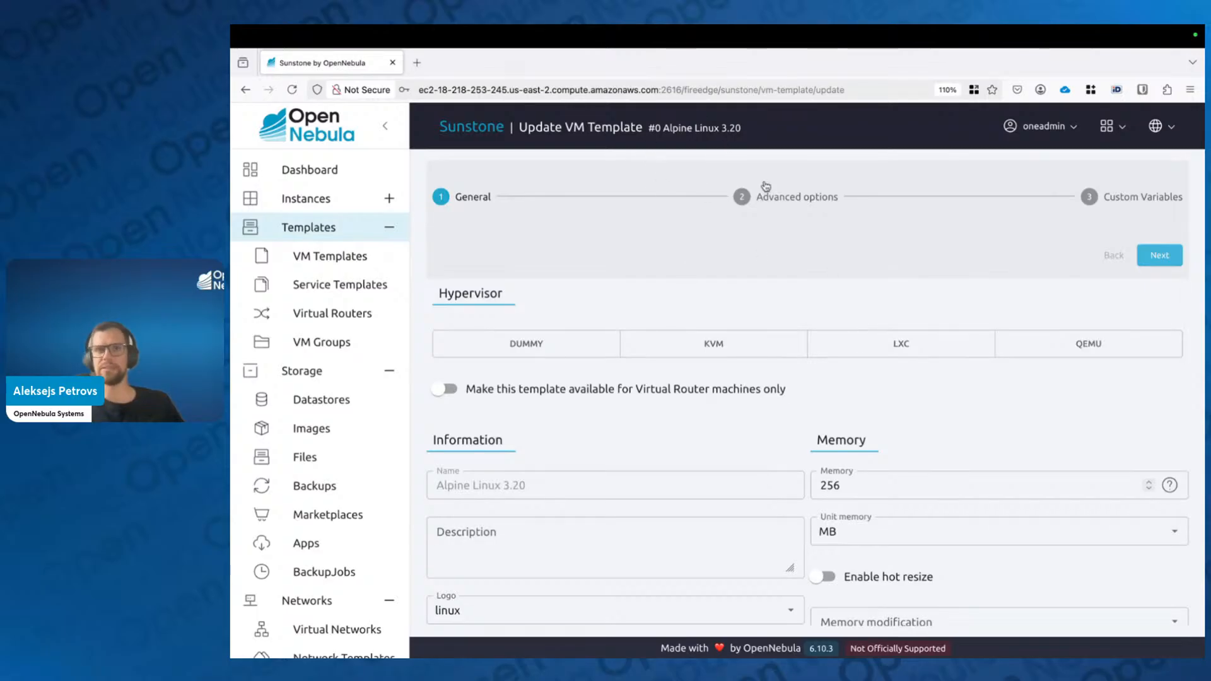
pyautogui.scroll(-1, 794, 416)
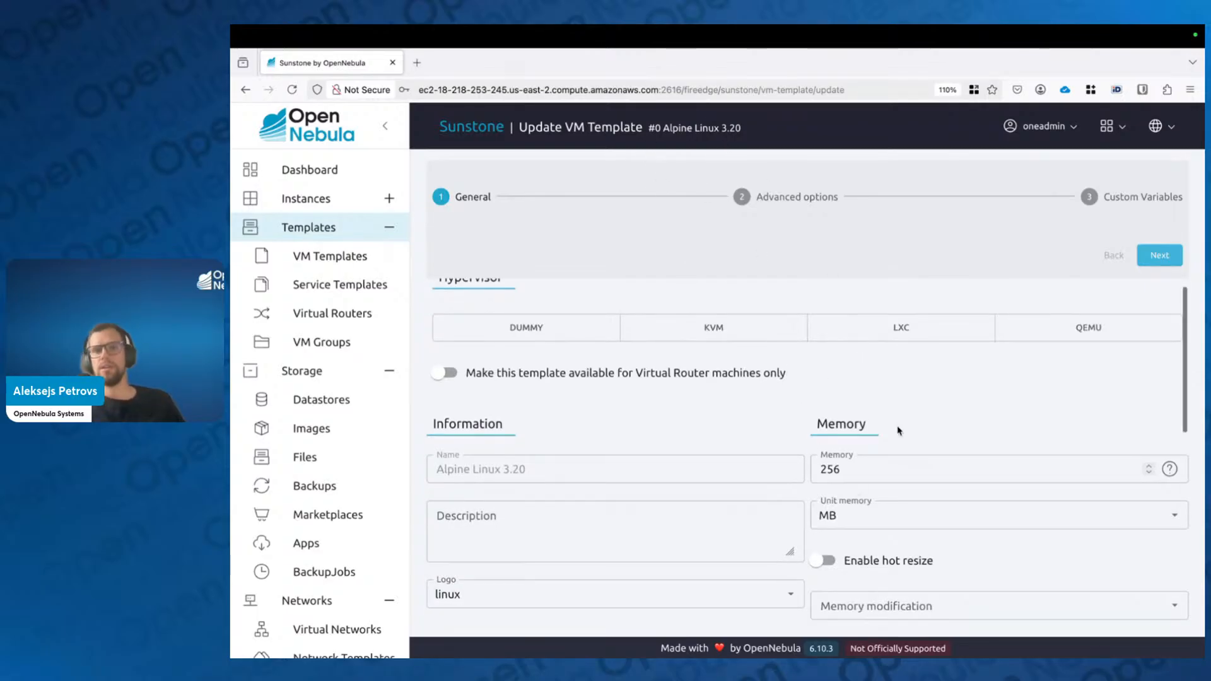
pyautogui.scroll(-1, 850, 421)
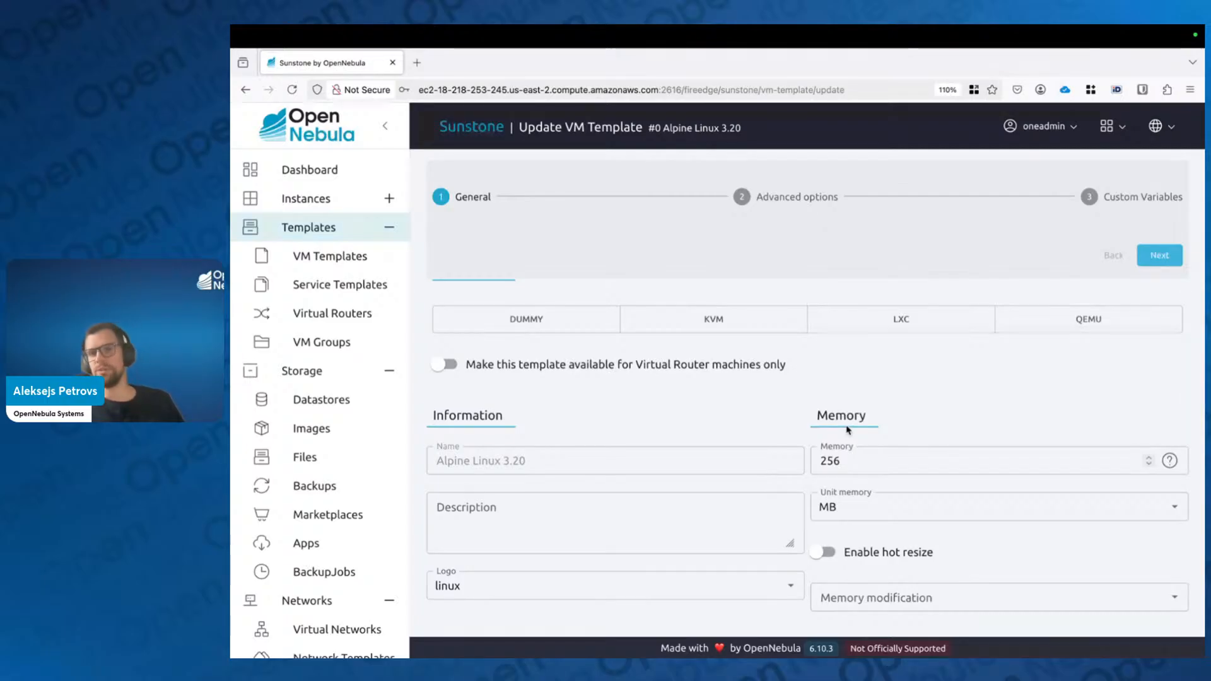
pyautogui.scroll(-1, 848, 431)
# Step: Change the template's memory from 256 to 512 MB
pyautogui.click(851, 452)
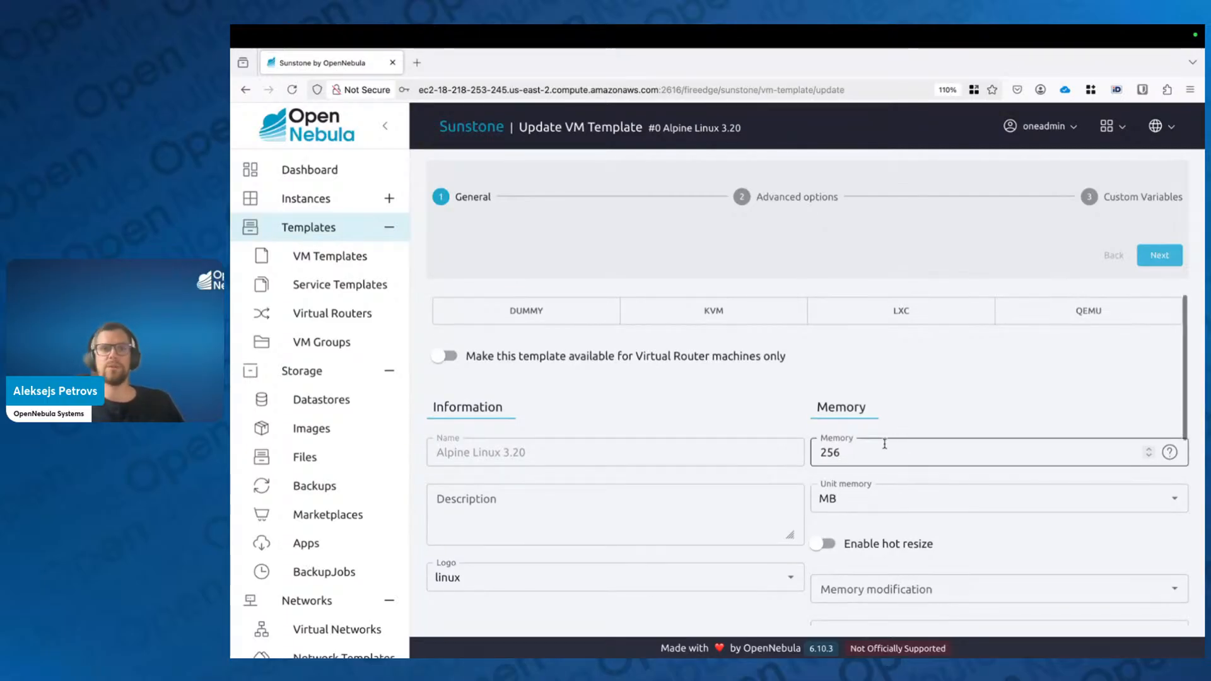
pyautogui.moveTo(880, 453); pyautogui.dragTo(799, 457)
pyautogui.write('512')
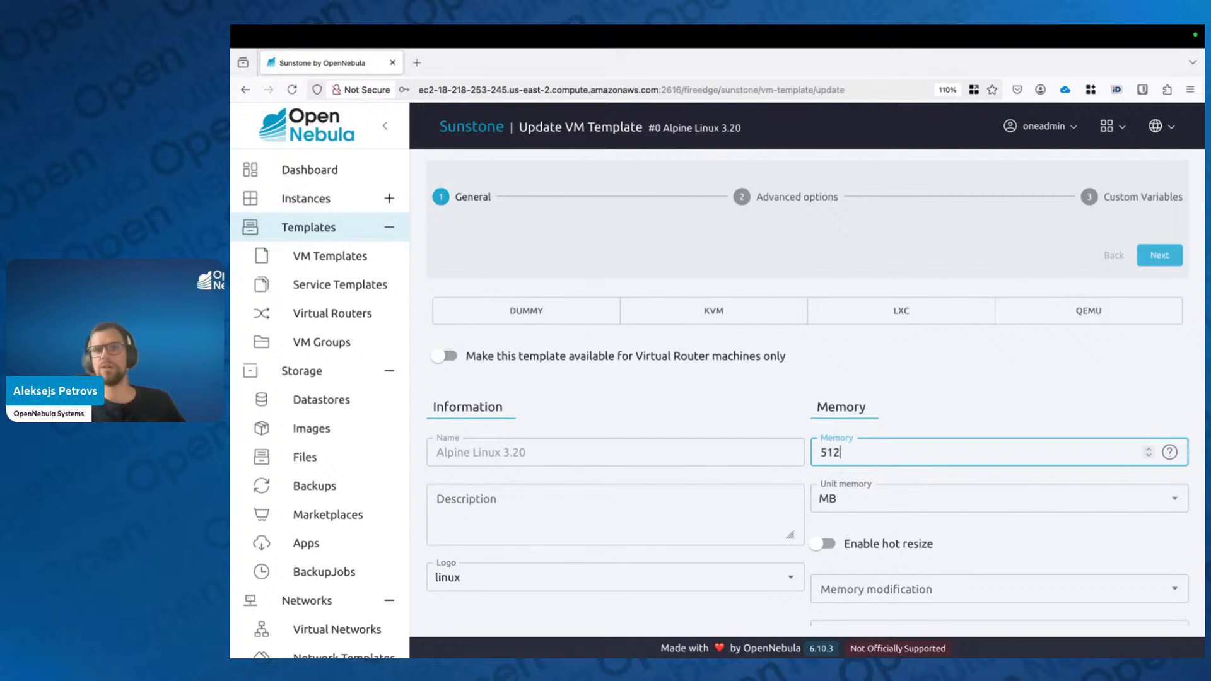
pyautogui.click(803, 424)
pyautogui.scroll(-1, 803, 427)
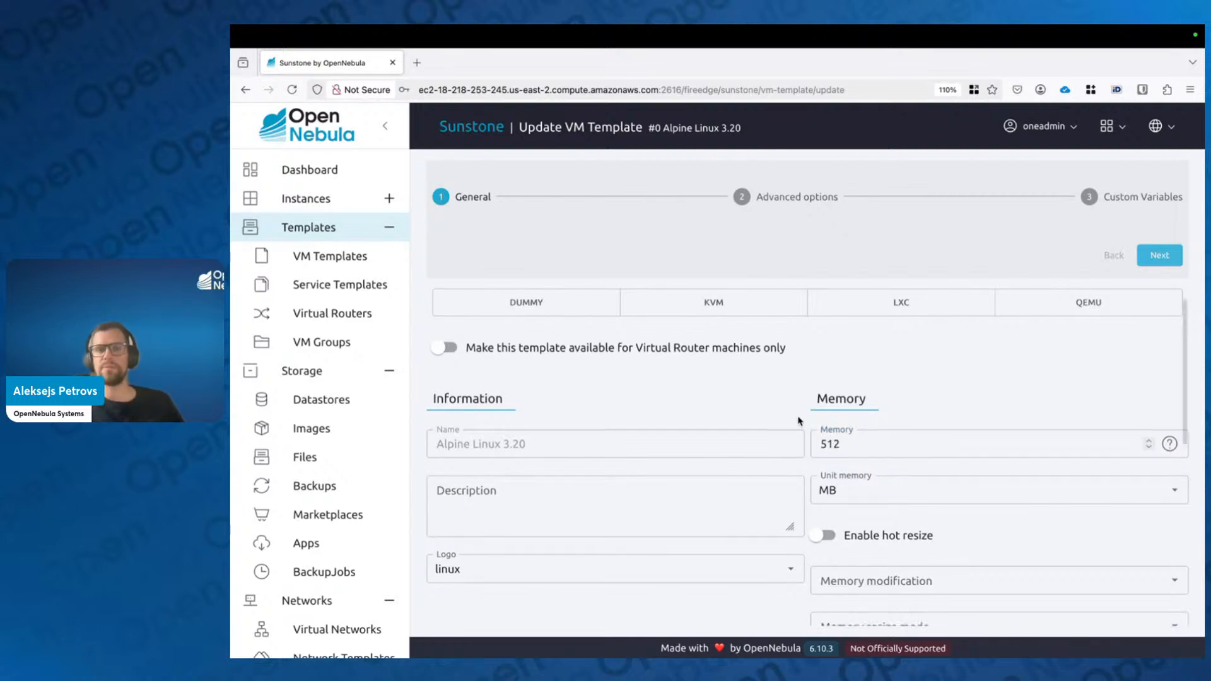
pyautogui.scroll(-5, 801, 425)
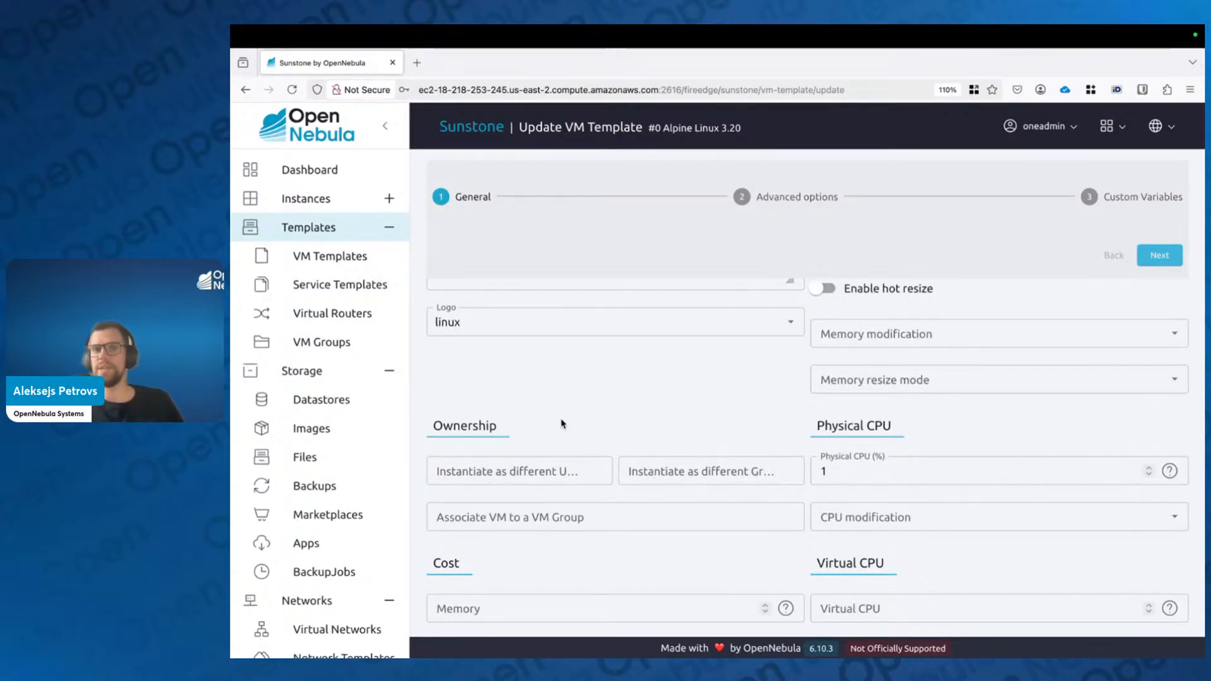
# Step: Select KVM as the hypervisor and advance to the Advanced options storage page
pyautogui.scroll(-1, 865, 429)
pyautogui.scroll(-1, 870, 538)
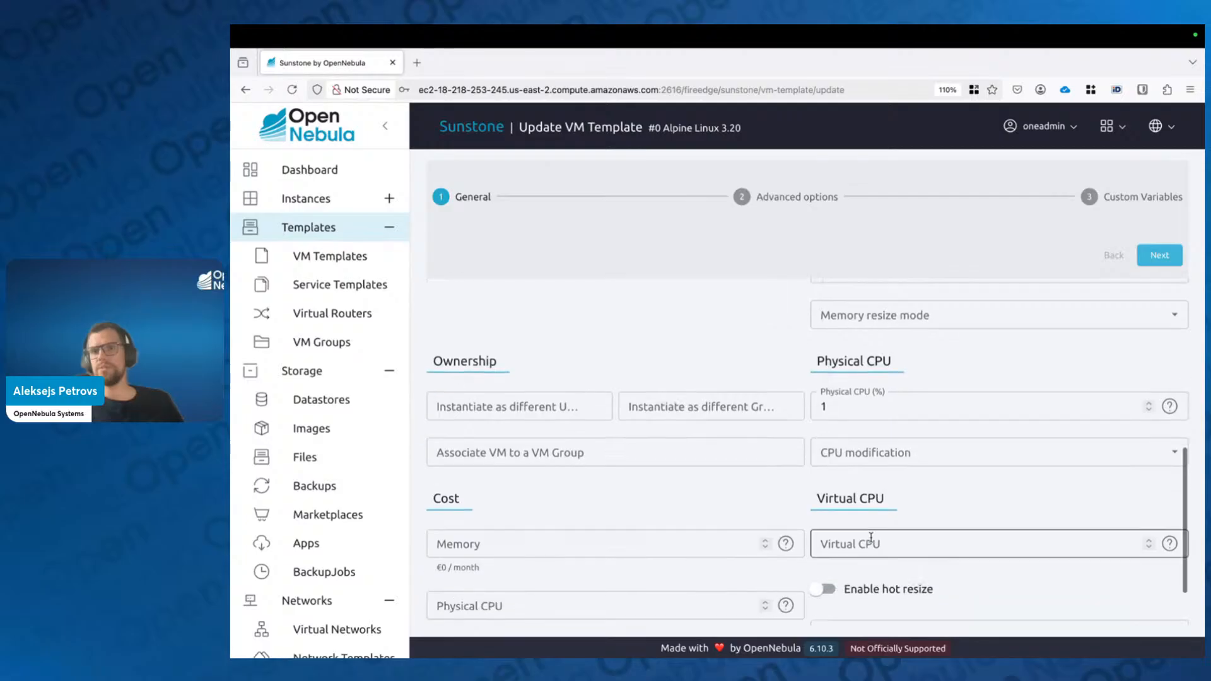
pyautogui.scroll(-1, 871, 537)
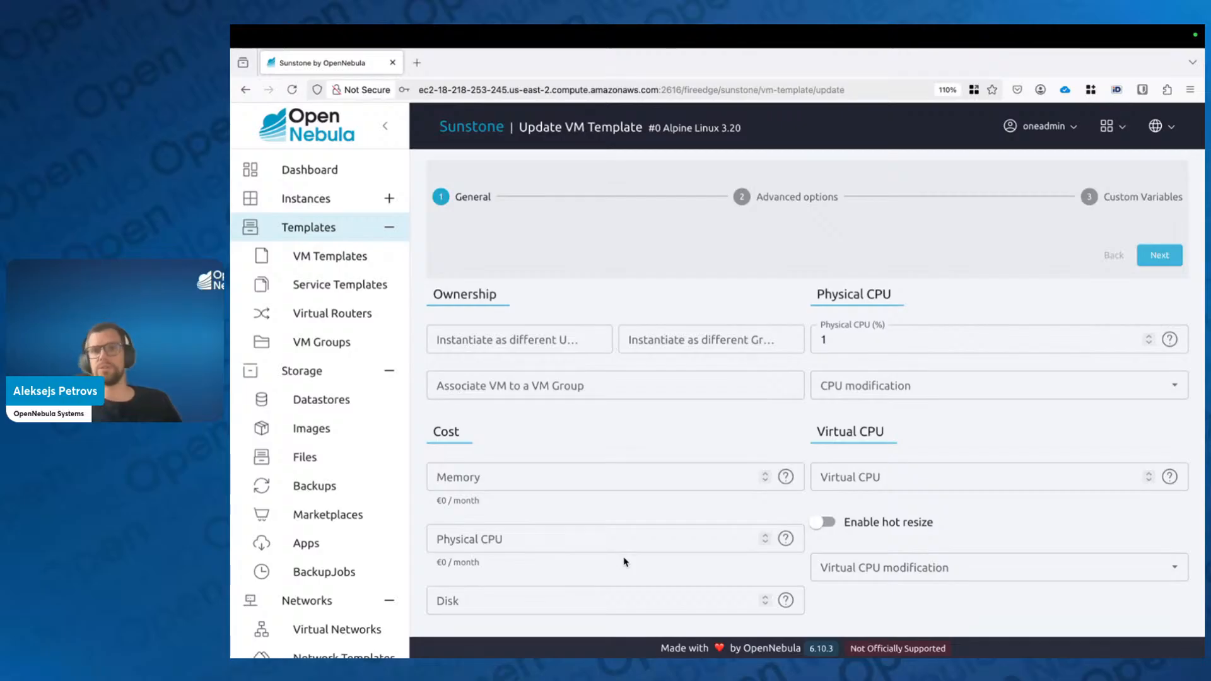
pyautogui.scroll(5, 625, 561)
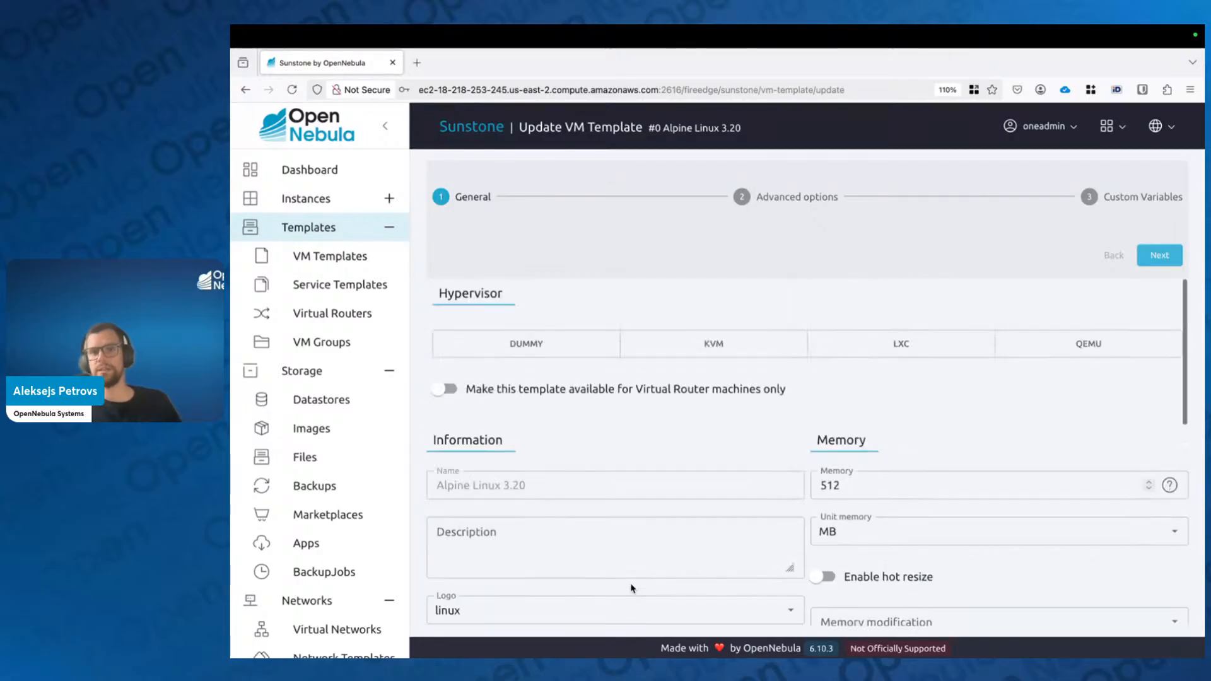
pyautogui.click(732, 348)
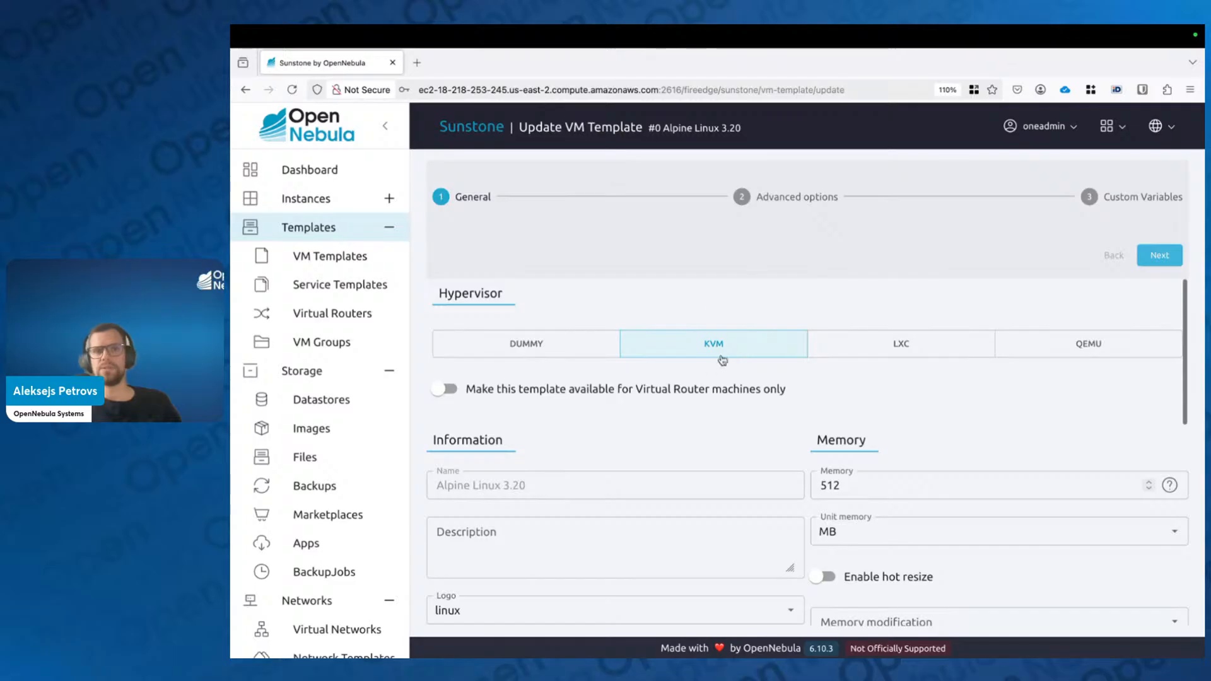
pyautogui.click(1158, 257)
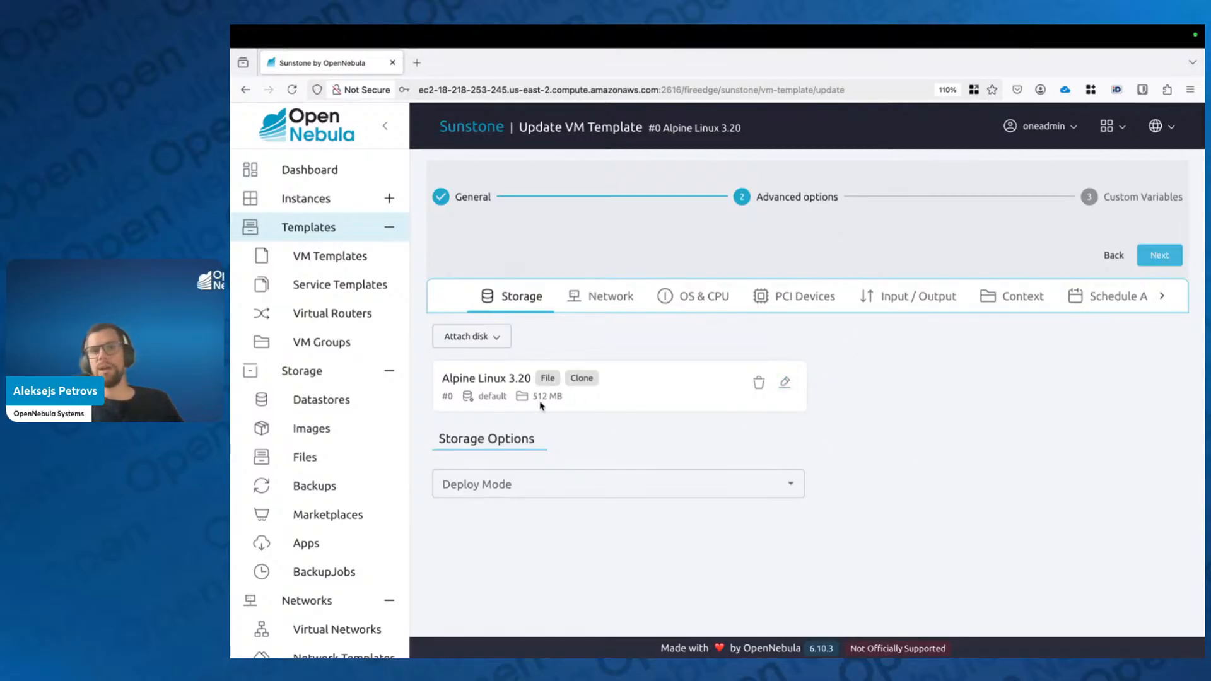
# Step: Edit DISK0 so its size on instantiate becomes 5120 MB instead of 512 MB
pyautogui.moveTo(533, 393); pyautogui.dragTo(562, 395)
pyautogui.click(599, 437)
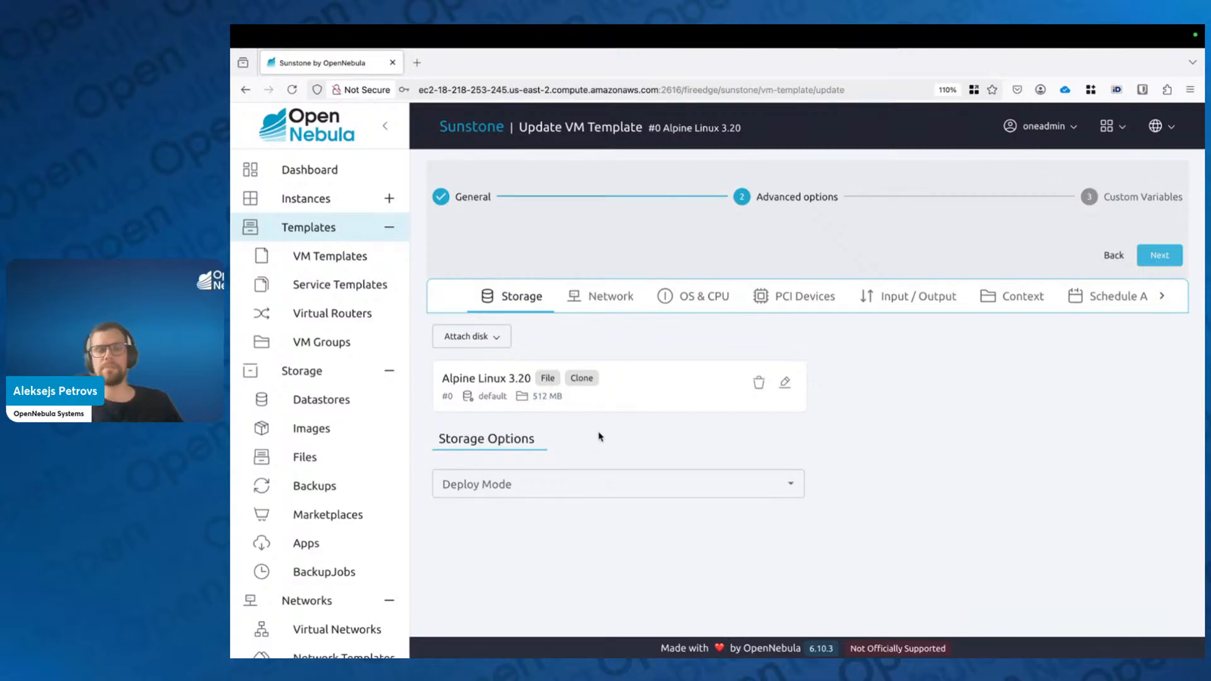
pyautogui.click(785, 383)
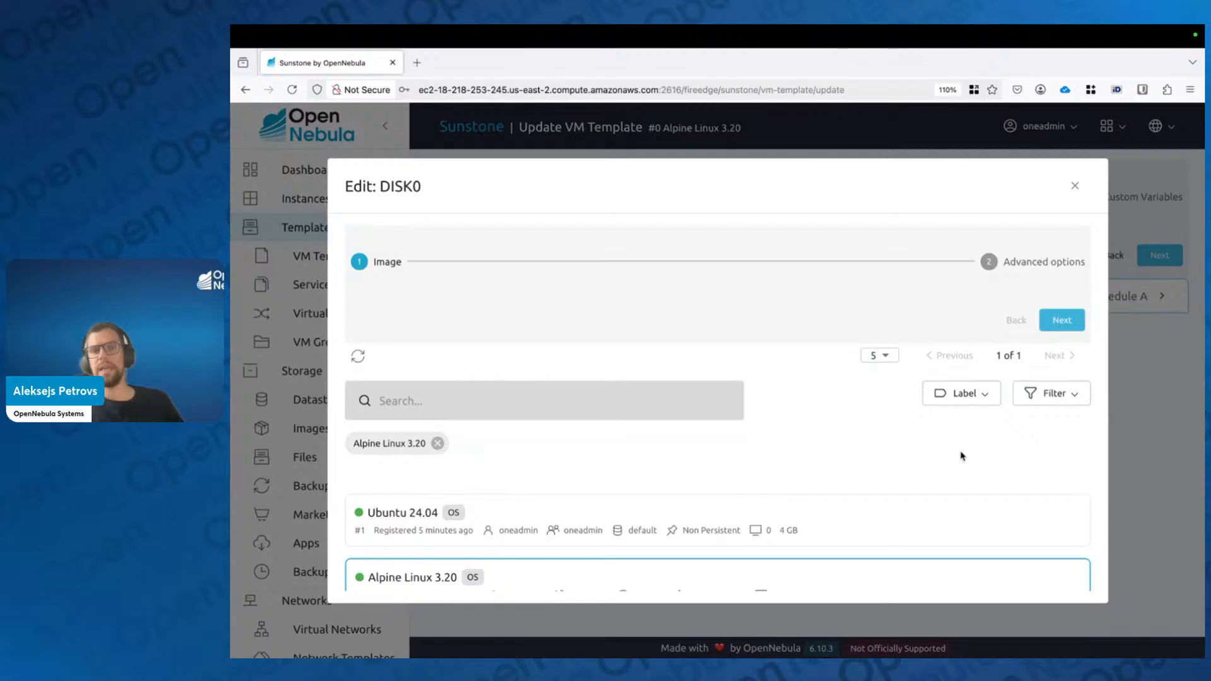
pyautogui.scroll(-1, 771, 589)
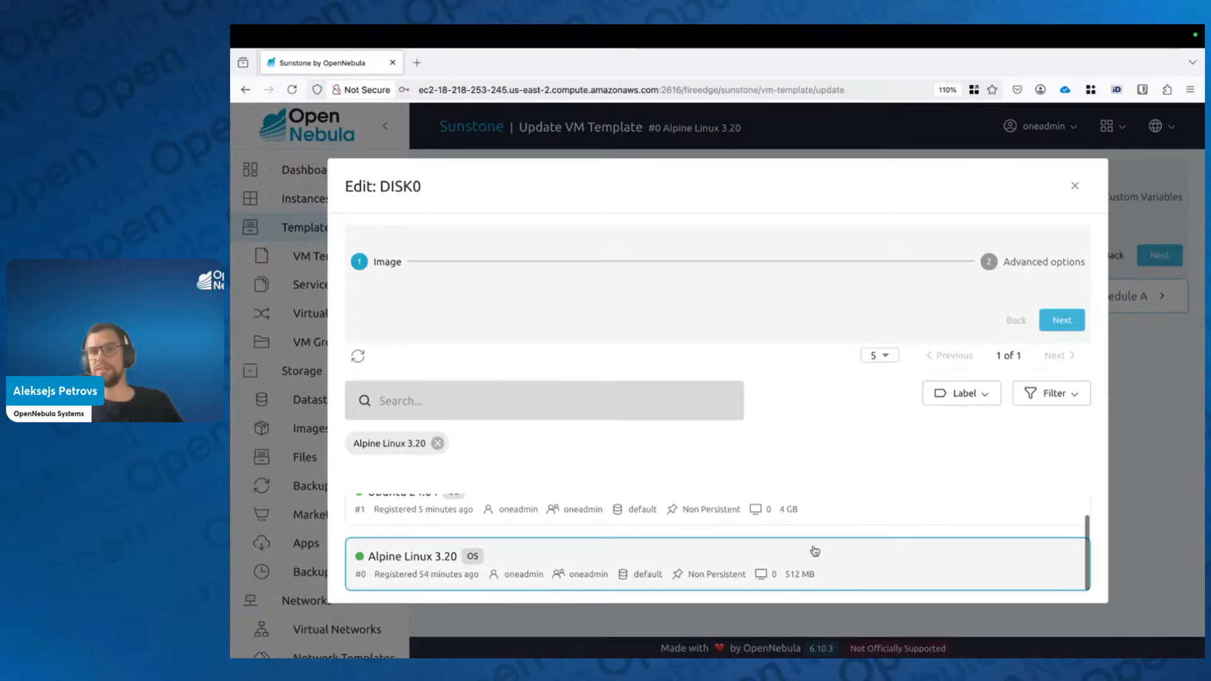
pyautogui.click(1061, 320)
pyautogui.click(451, 409)
pyautogui.write('0')
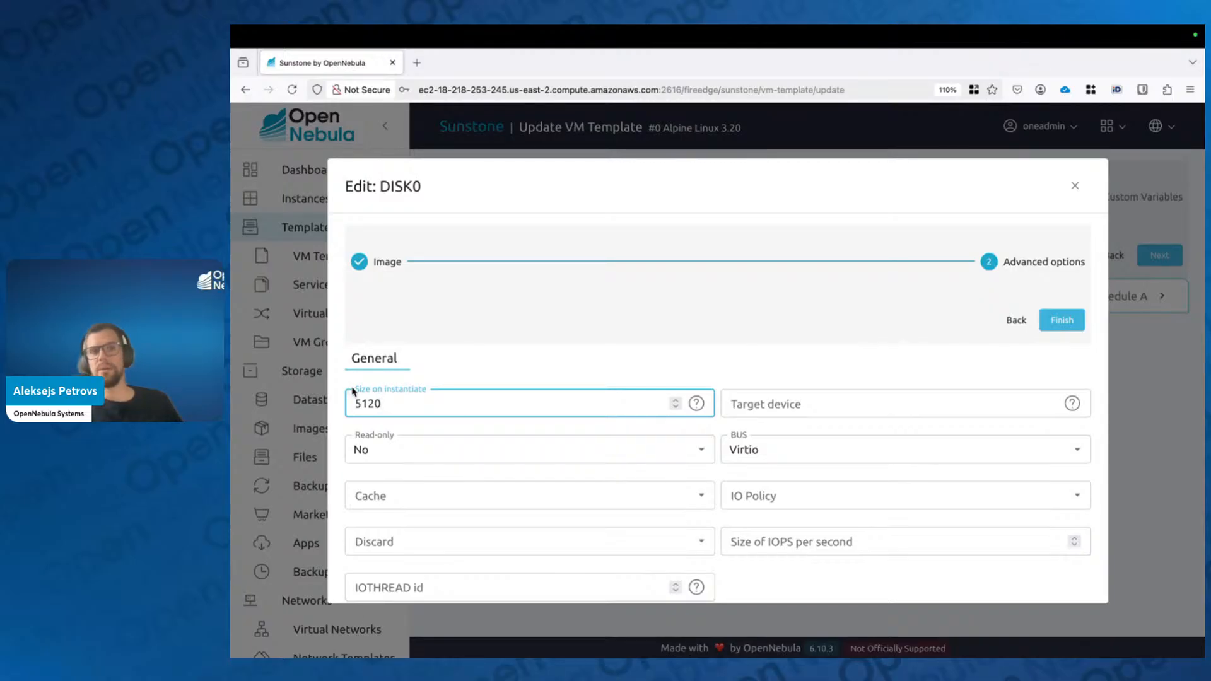
pyautogui.moveTo(353, 392); pyautogui.dragTo(421, 396)
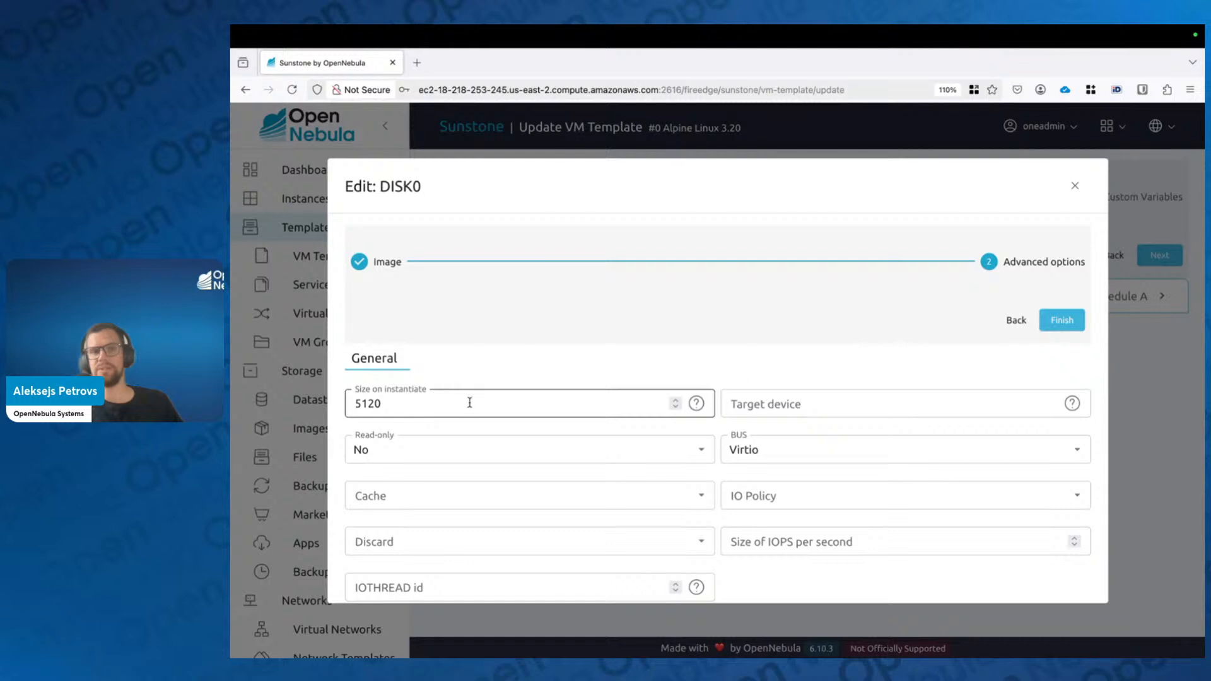
pyautogui.click(1065, 322)
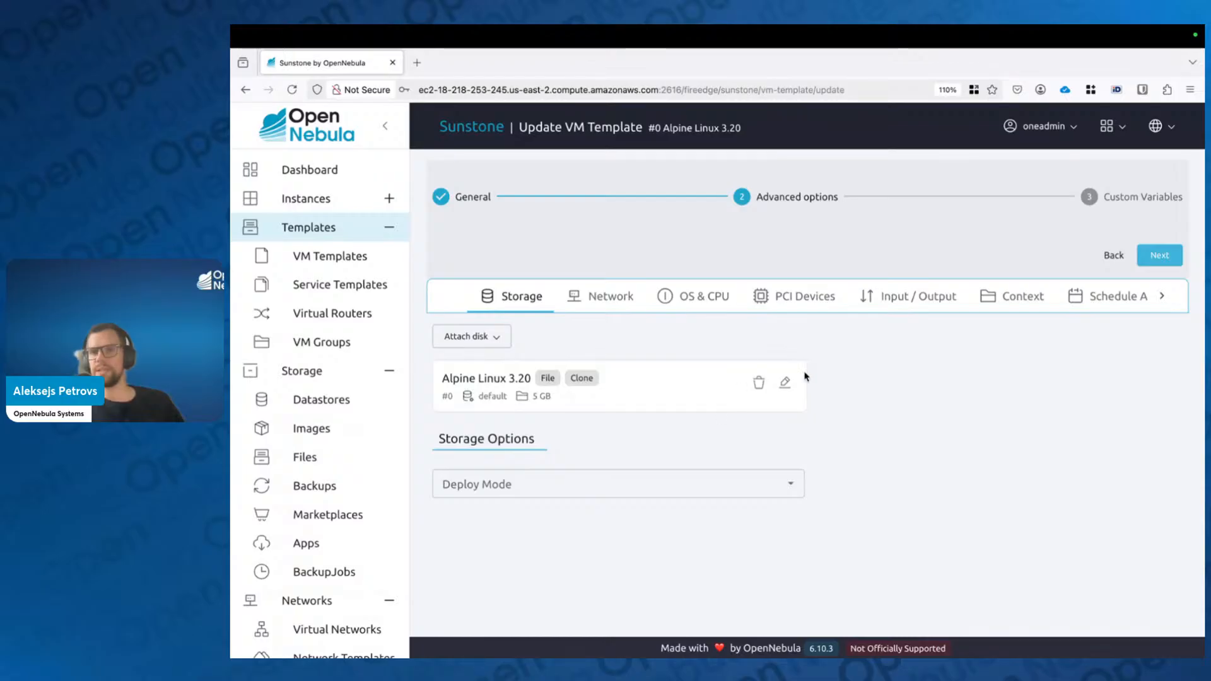
# Step: Look over the Network and PCI Devices settings, then display the Context settings
pyautogui.click(611, 296)
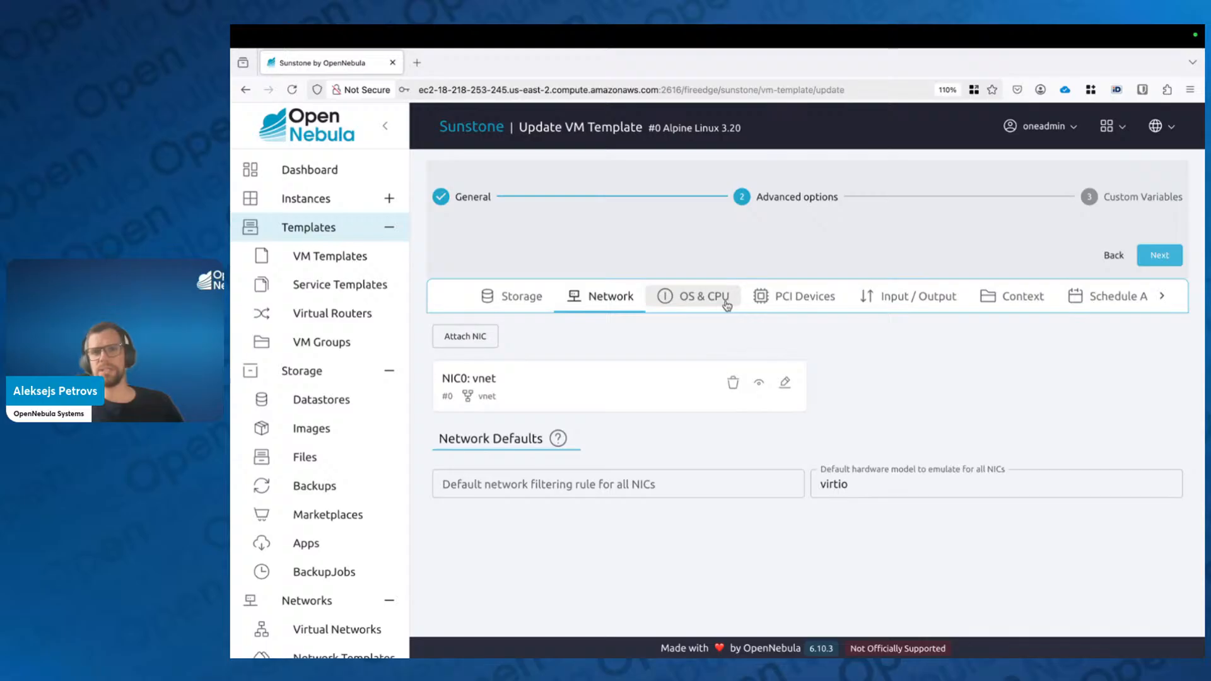
pyautogui.hscroll(2, 727, 305)
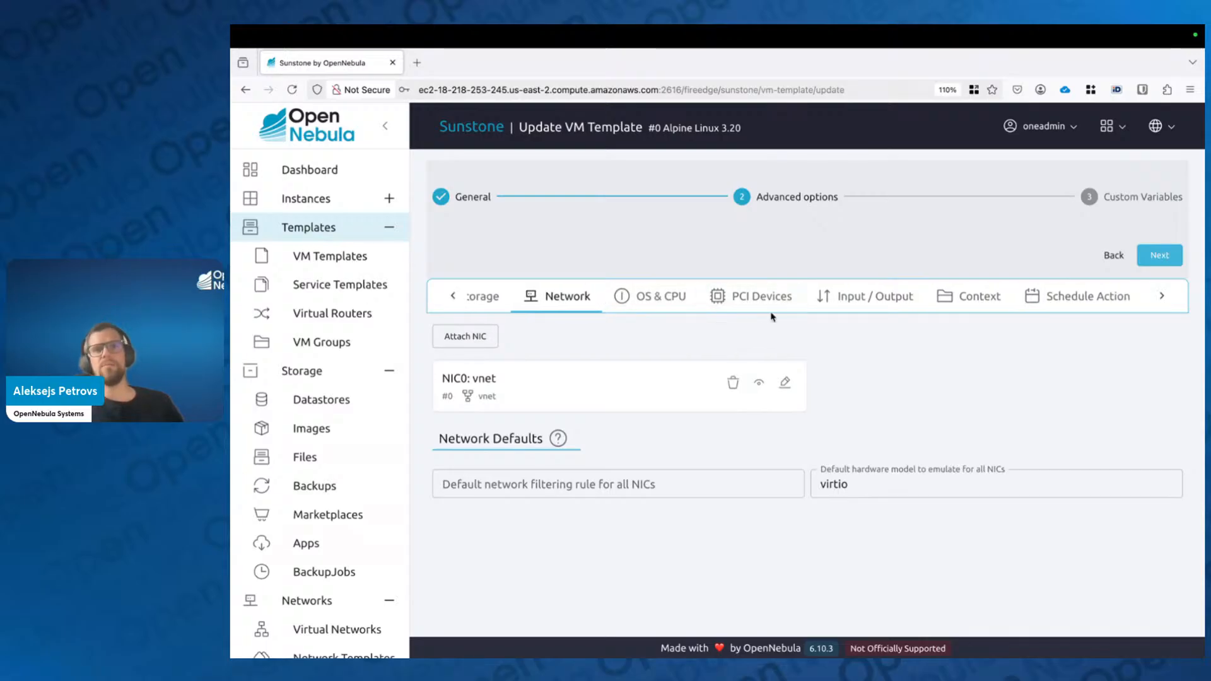
pyautogui.click(724, 302)
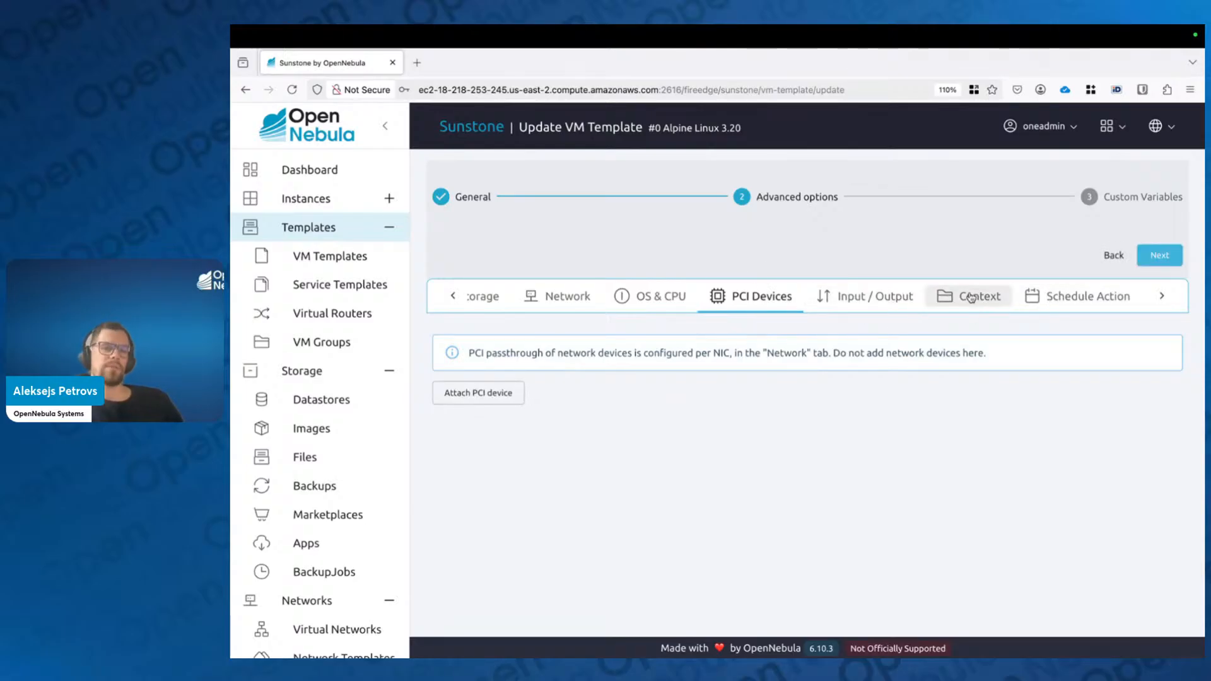
pyautogui.click(972, 297)
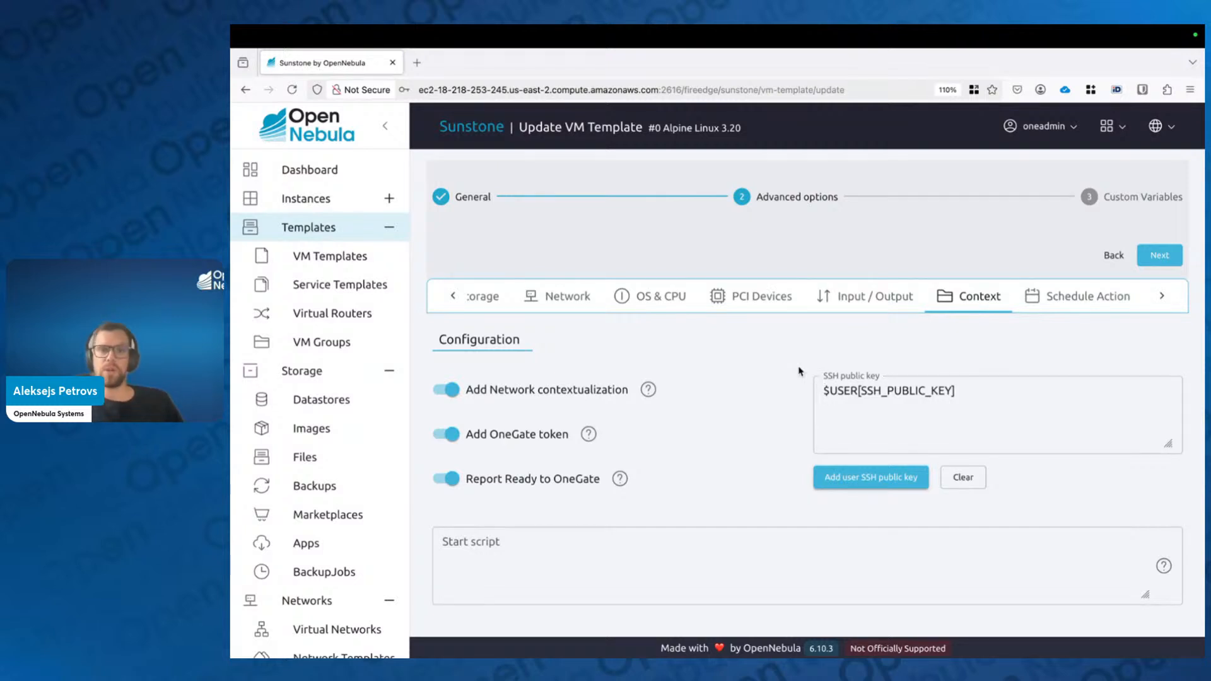
pyautogui.scroll(-1, 750, 440)
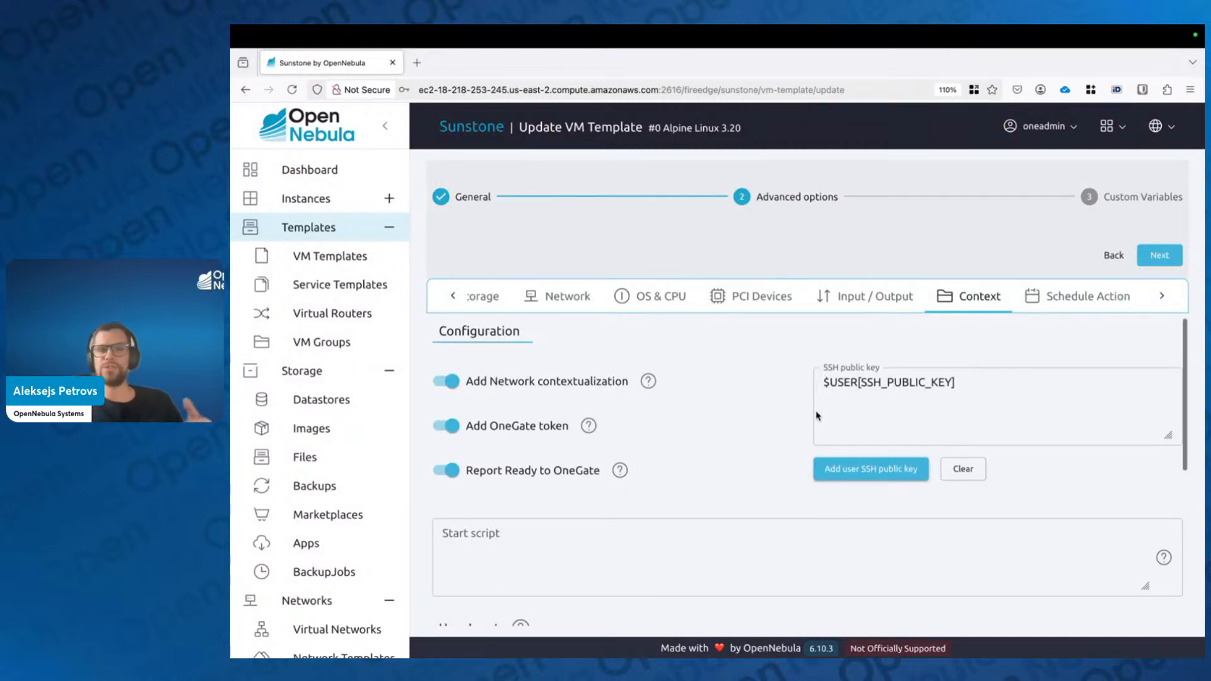
pyautogui.doubleClick(1007, 384)
pyautogui.click(819, 388)
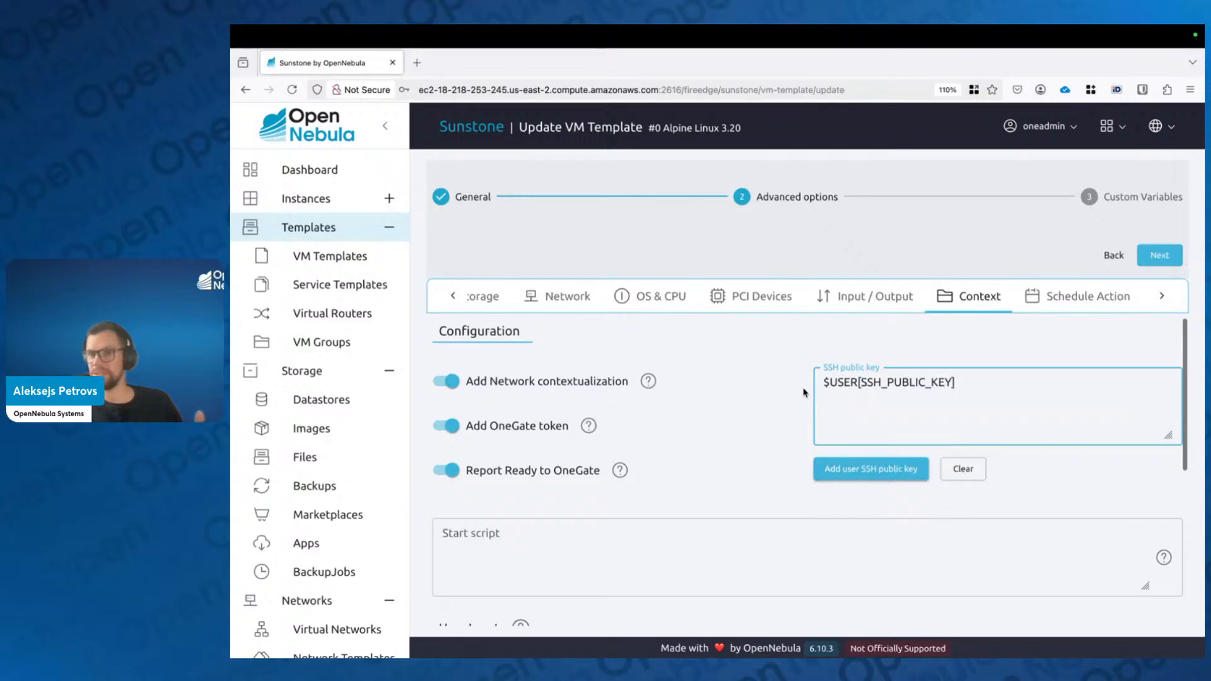
pyautogui.click(806, 392)
pyautogui.click(820, 383)
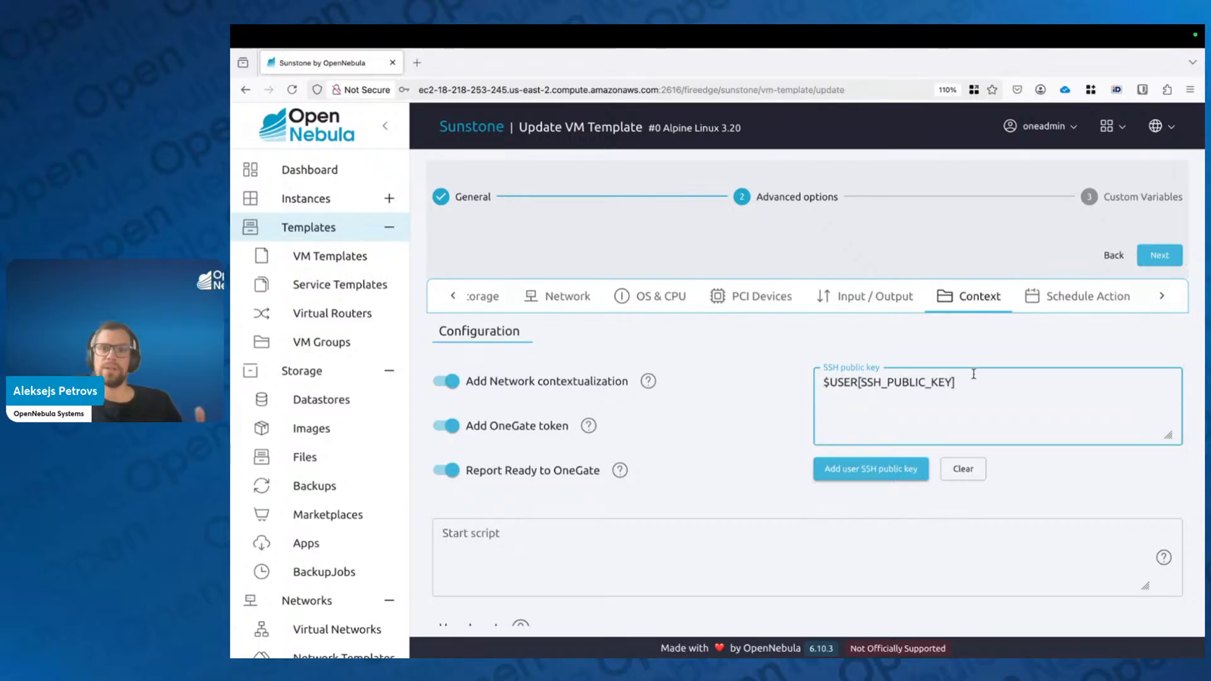
pyautogui.moveTo(966, 379); pyautogui.dragTo(827, 380)
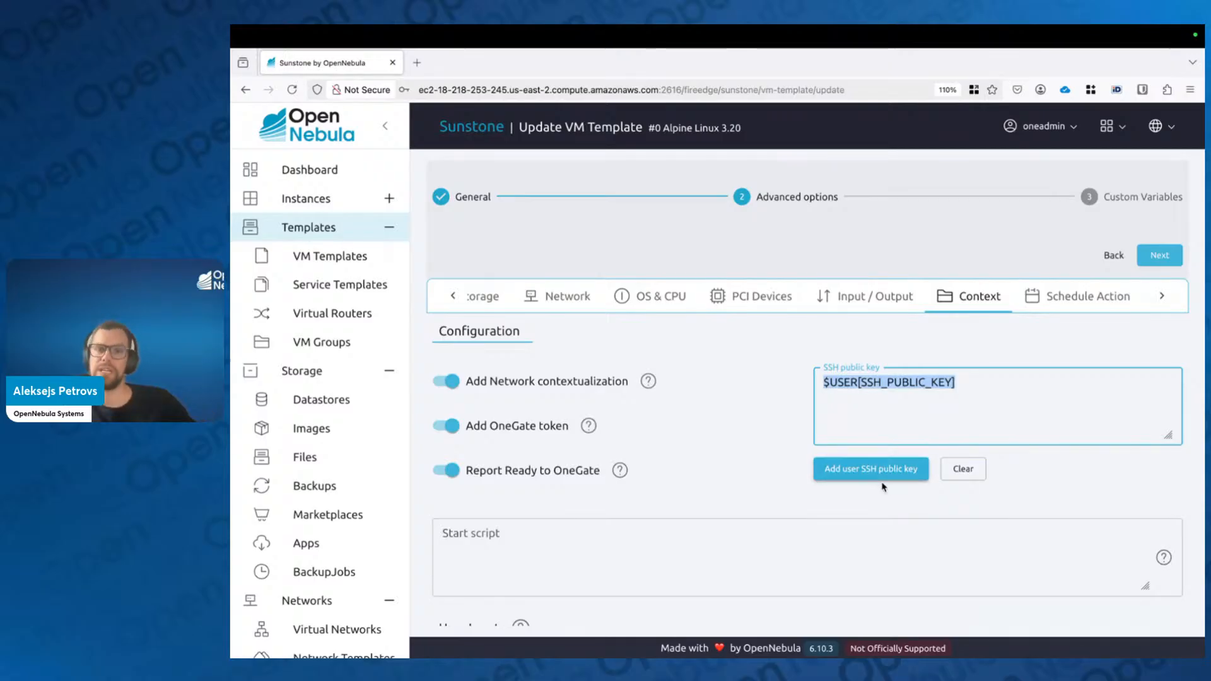
pyautogui.click(914, 411)
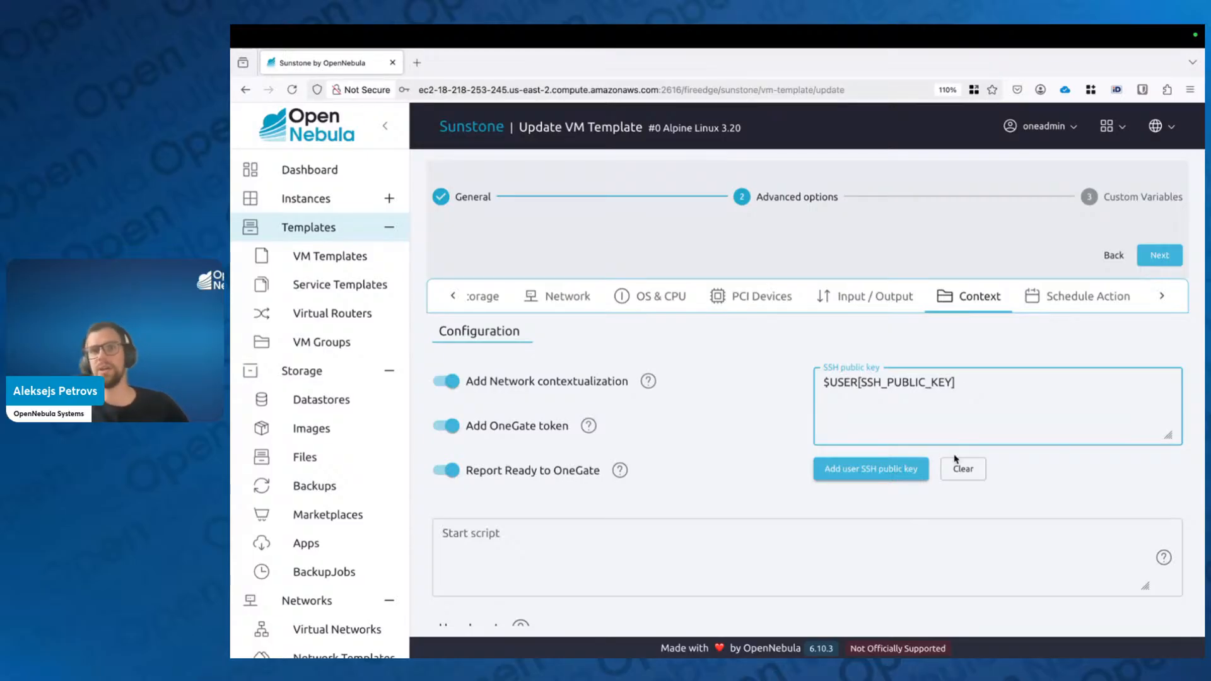
pyautogui.scroll(-1, 726, 492)
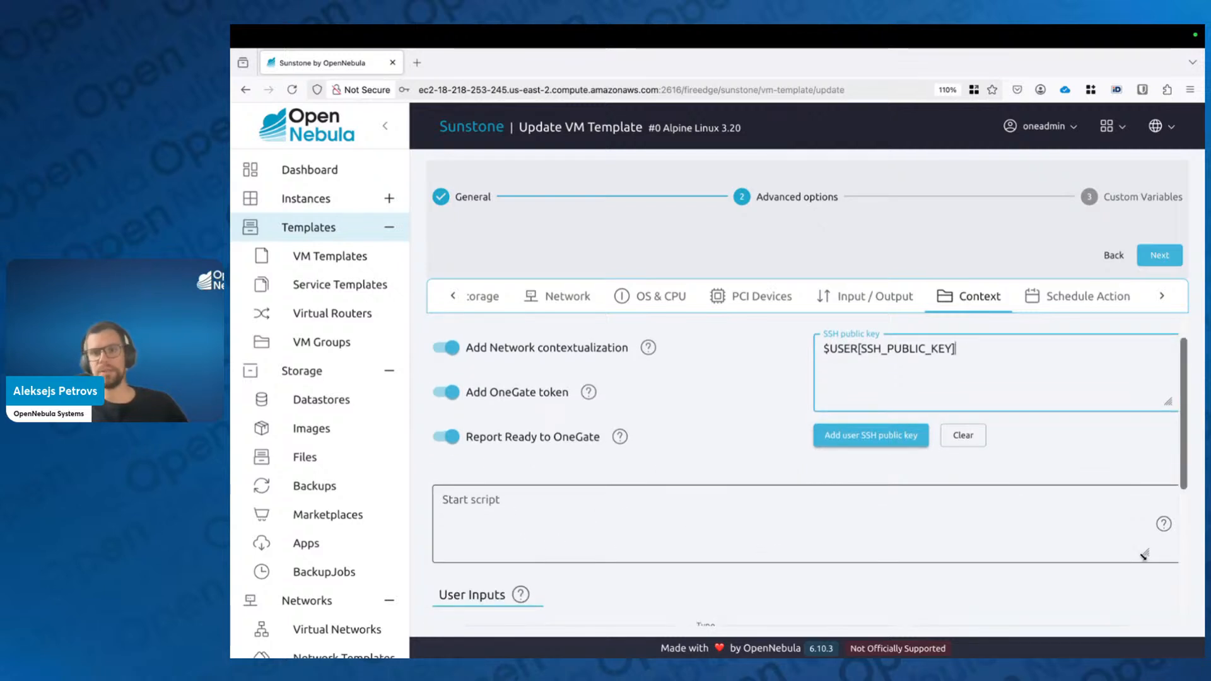
# Step: Enlarge the Start script box and enter 'apk update' and 'httpd' on two lines
pyautogui.moveTo(1144, 555); pyautogui.dragTo(1145, 611)
pyautogui.click(684, 500)
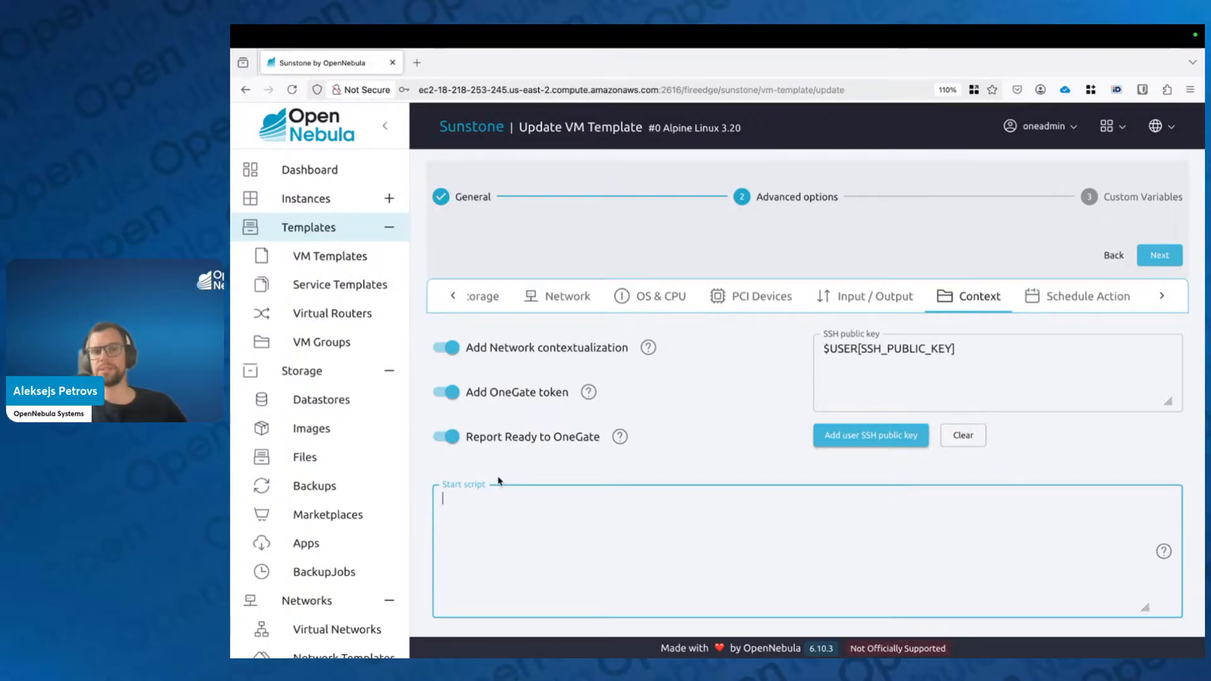
pyautogui.scroll(-1, 499, 482)
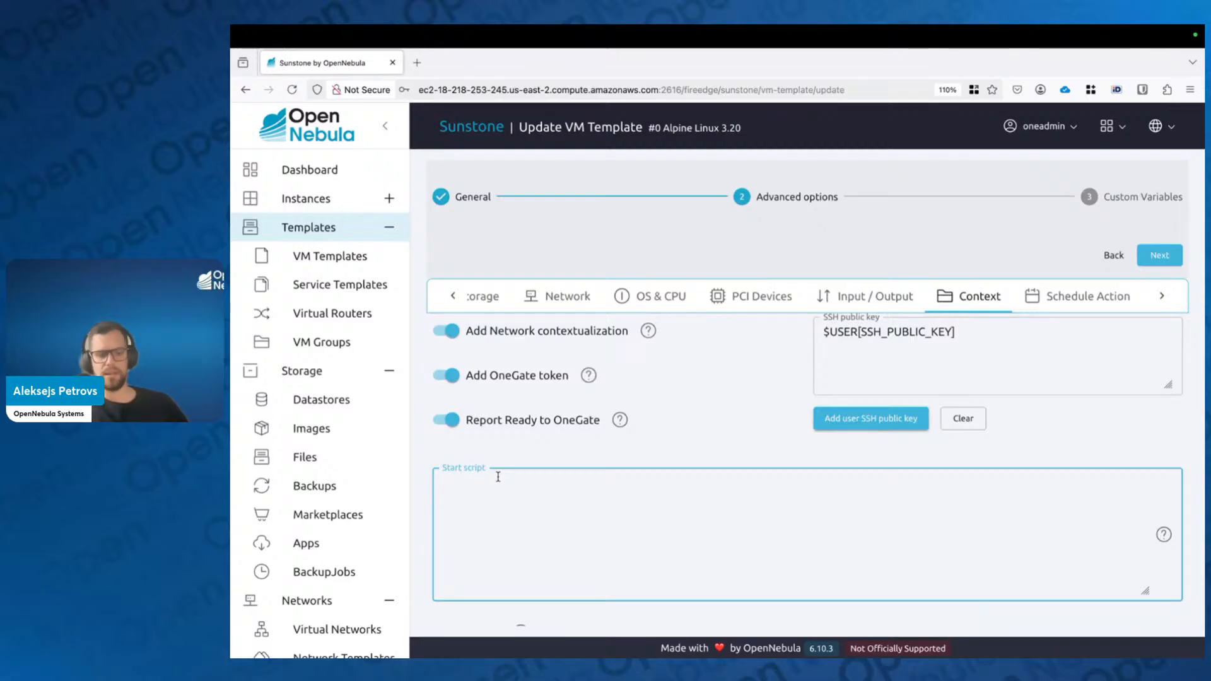
pyautogui.write('a')
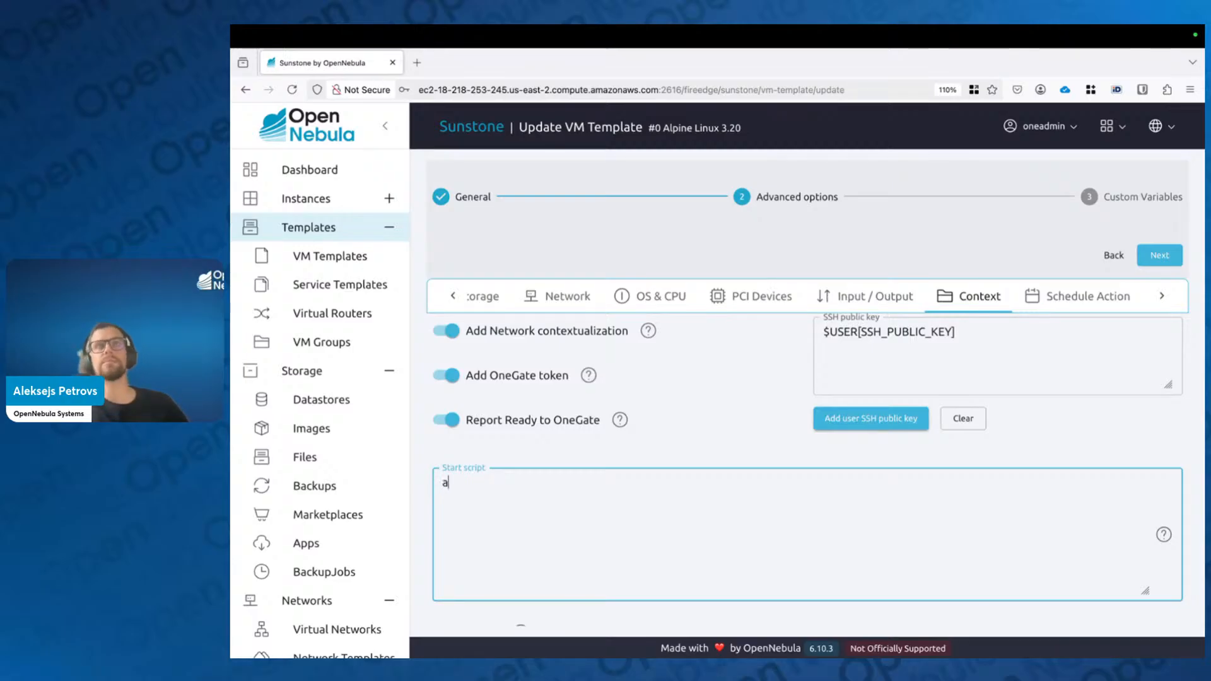
pyautogui.write('pk update')
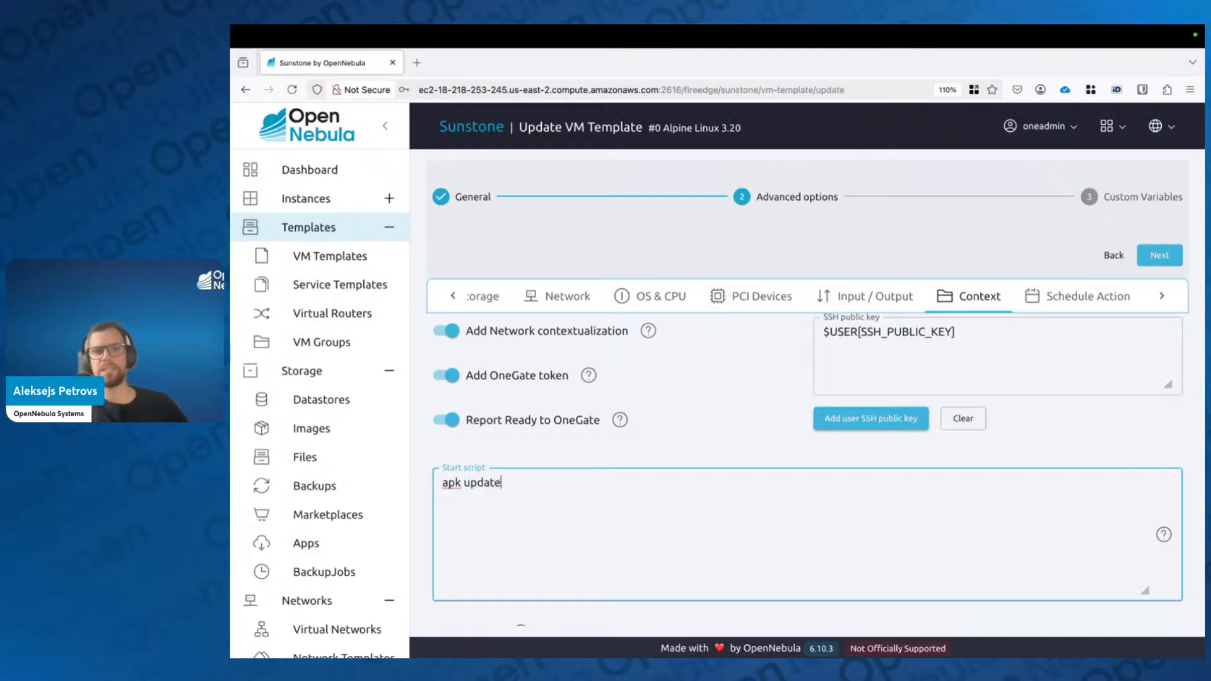
pyautogui.press('Return')
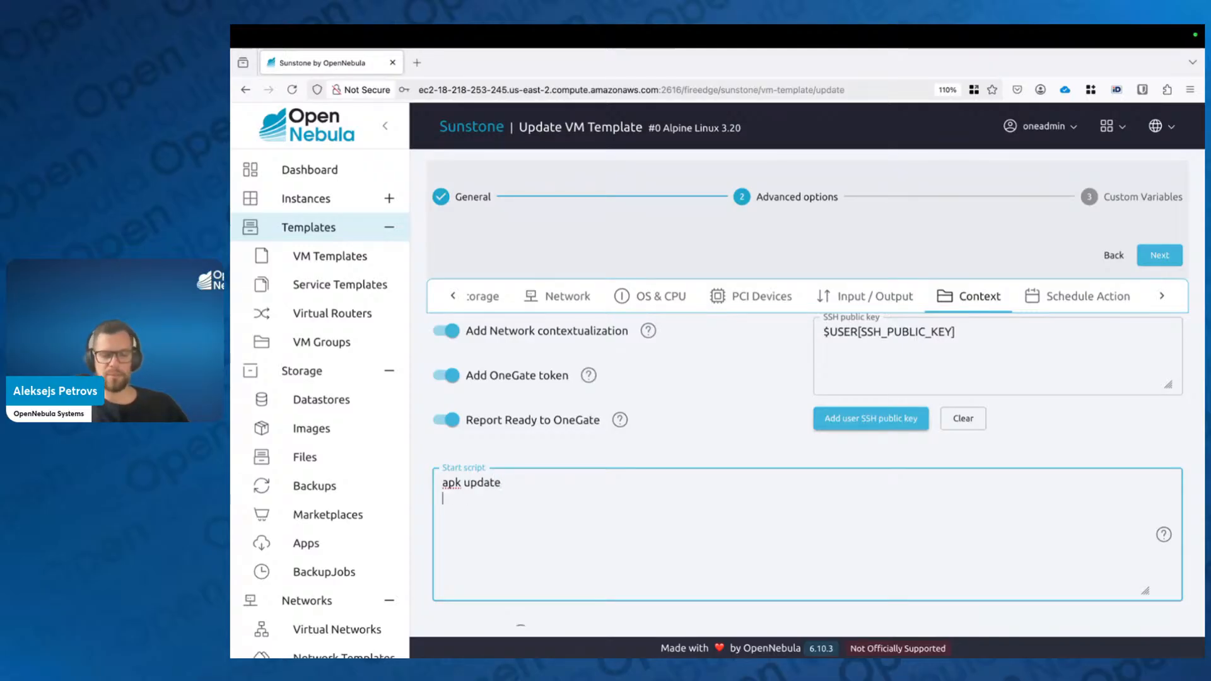
pyautogui.write('httpo')
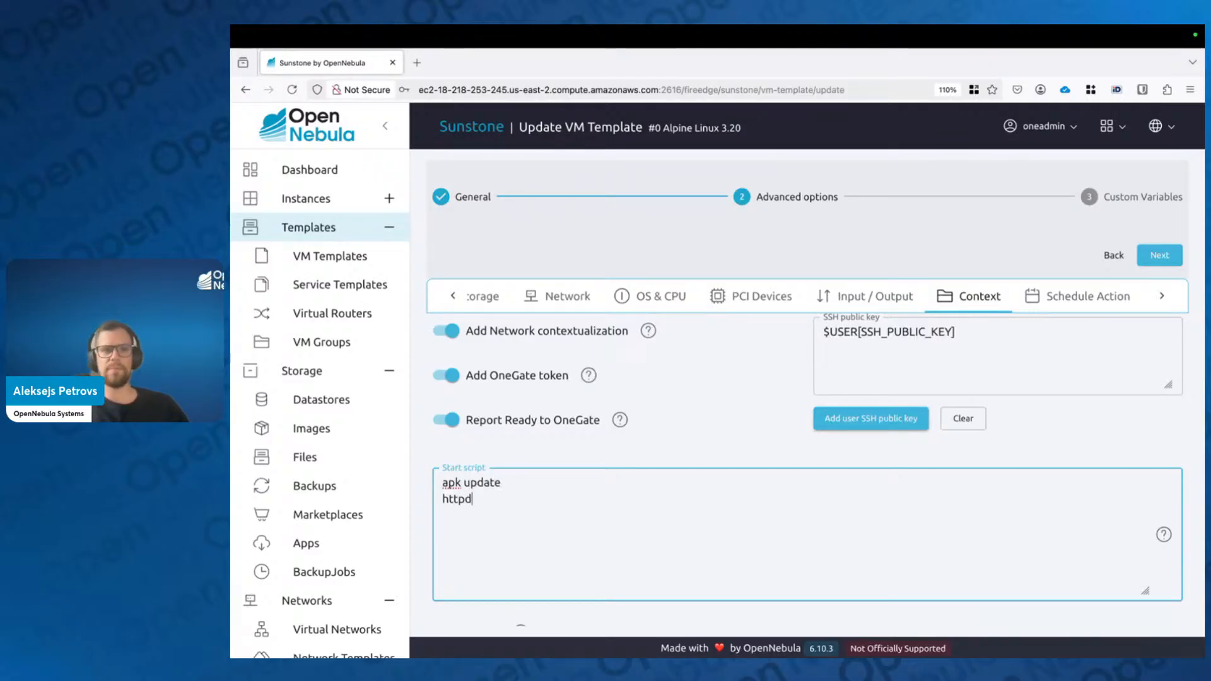
pyautogui.doubleClick(458, 499)
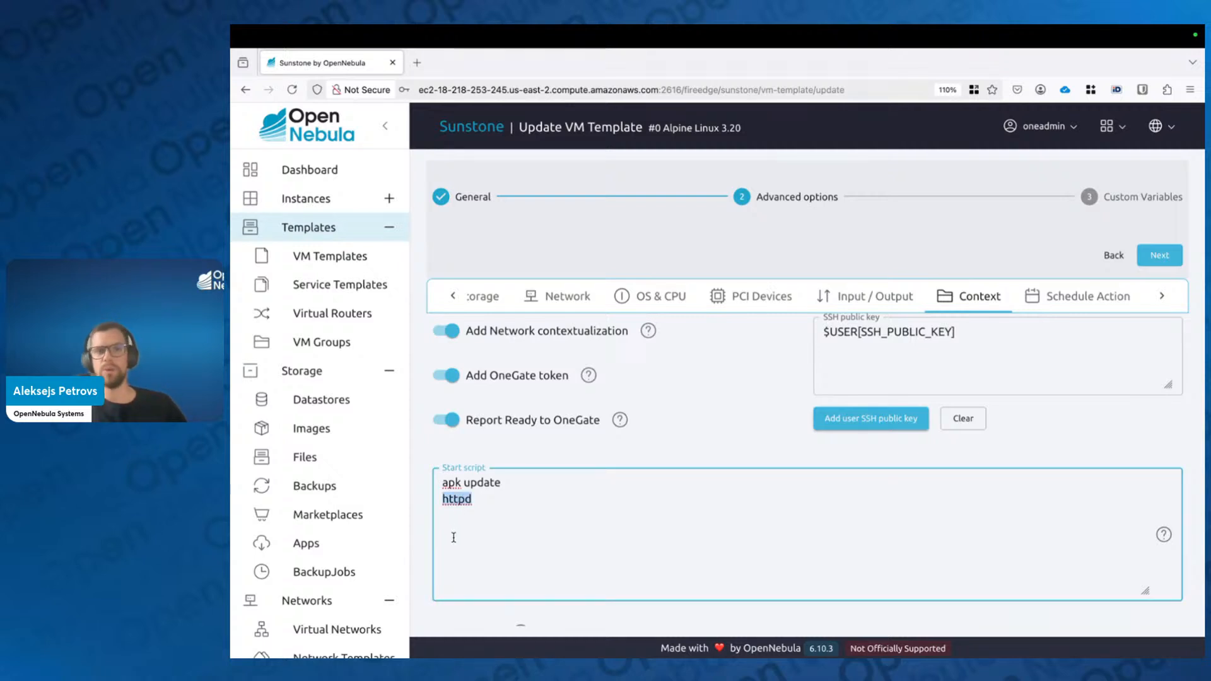
pyautogui.click(499, 527)
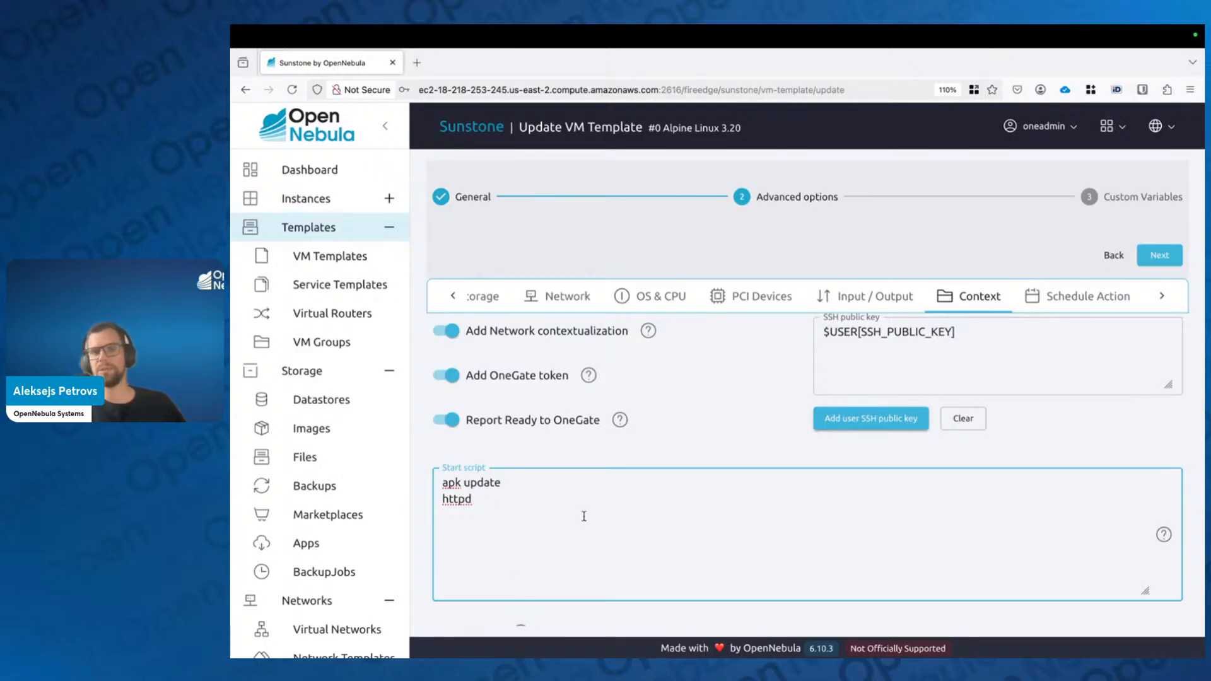
pyautogui.scroll(-5, 579, 516)
pyautogui.scroll(-2, 652, 515)
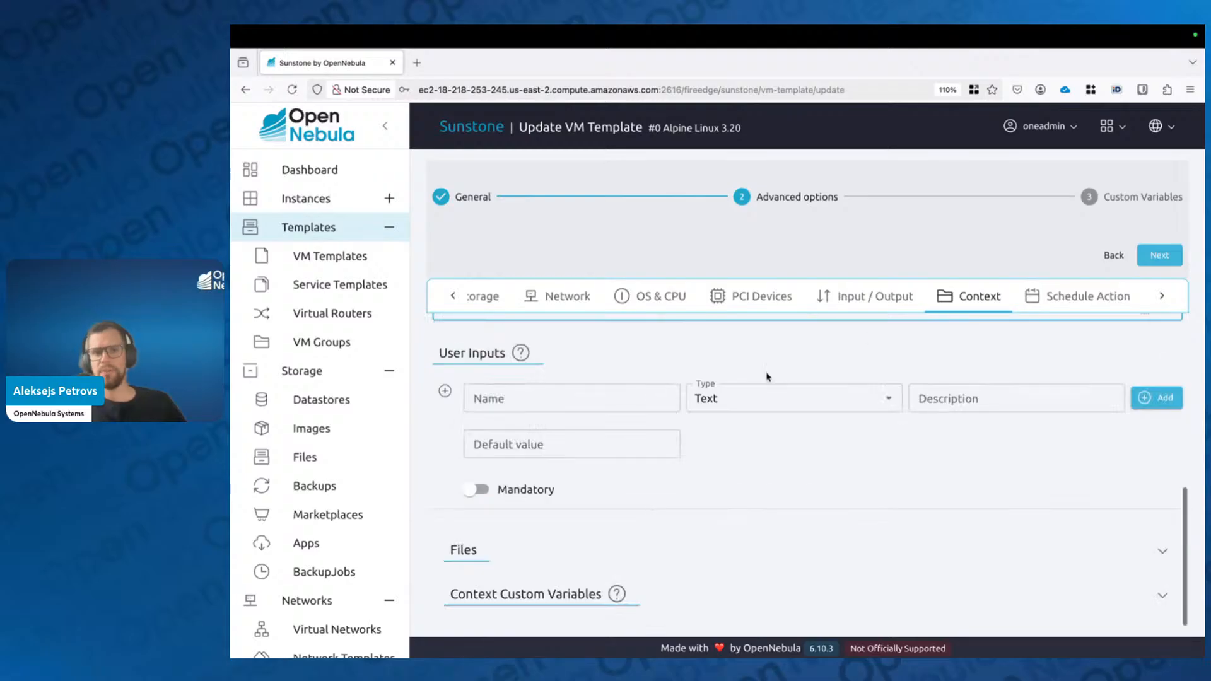
# Step: Expand Context Custom Variables, revealing the existing PASSWORD entry
pyautogui.click(656, 392)
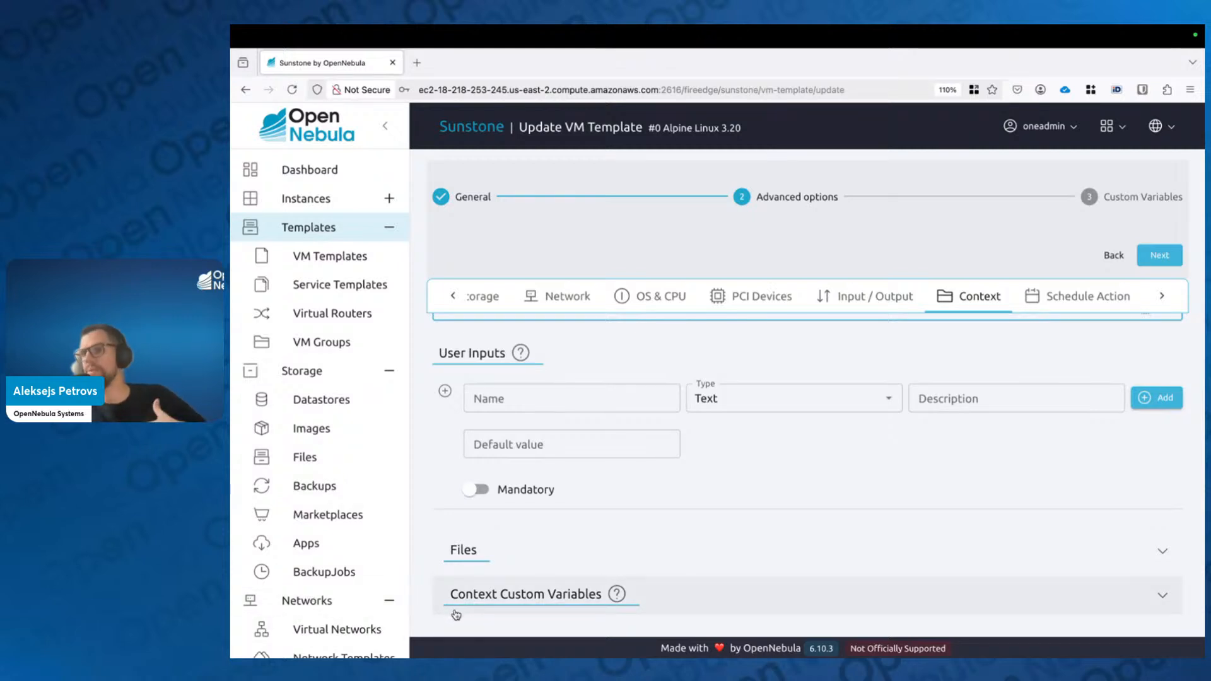
pyautogui.click(473, 597)
# Step: Add a TIMEZONE custom variable with value Europe/Riga
pyautogui.scroll(-2, 515, 549)
pyautogui.click(509, 577)
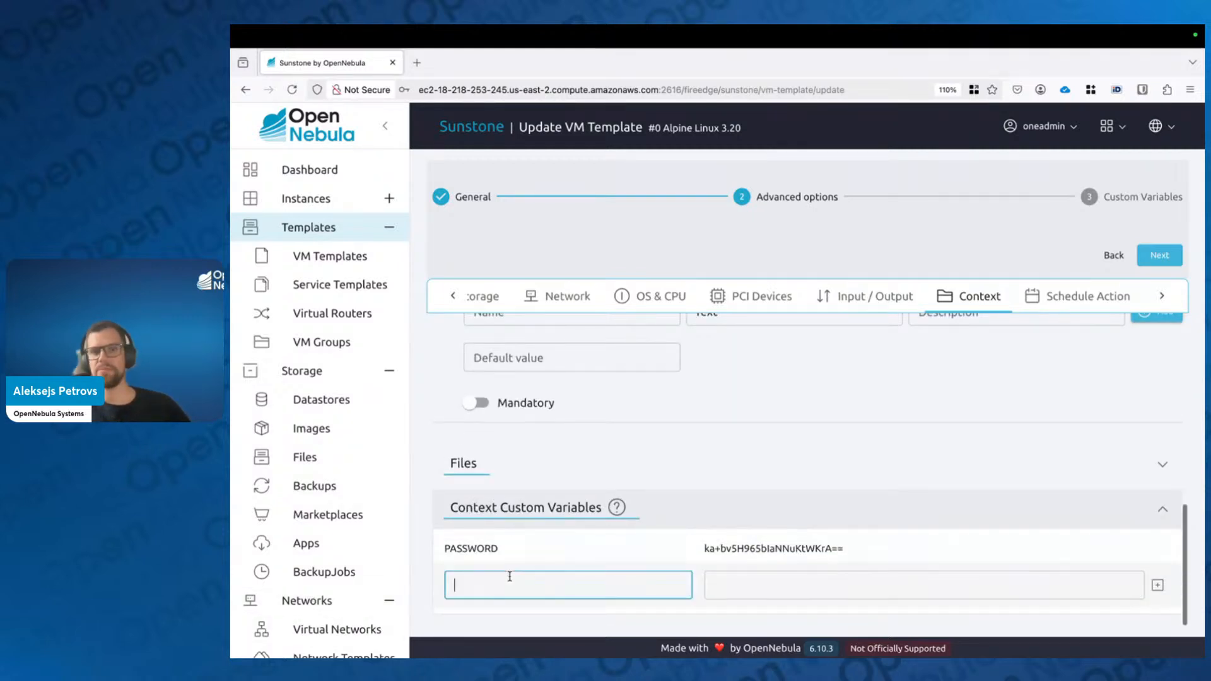
pyautogui.write('TIMEZONE')
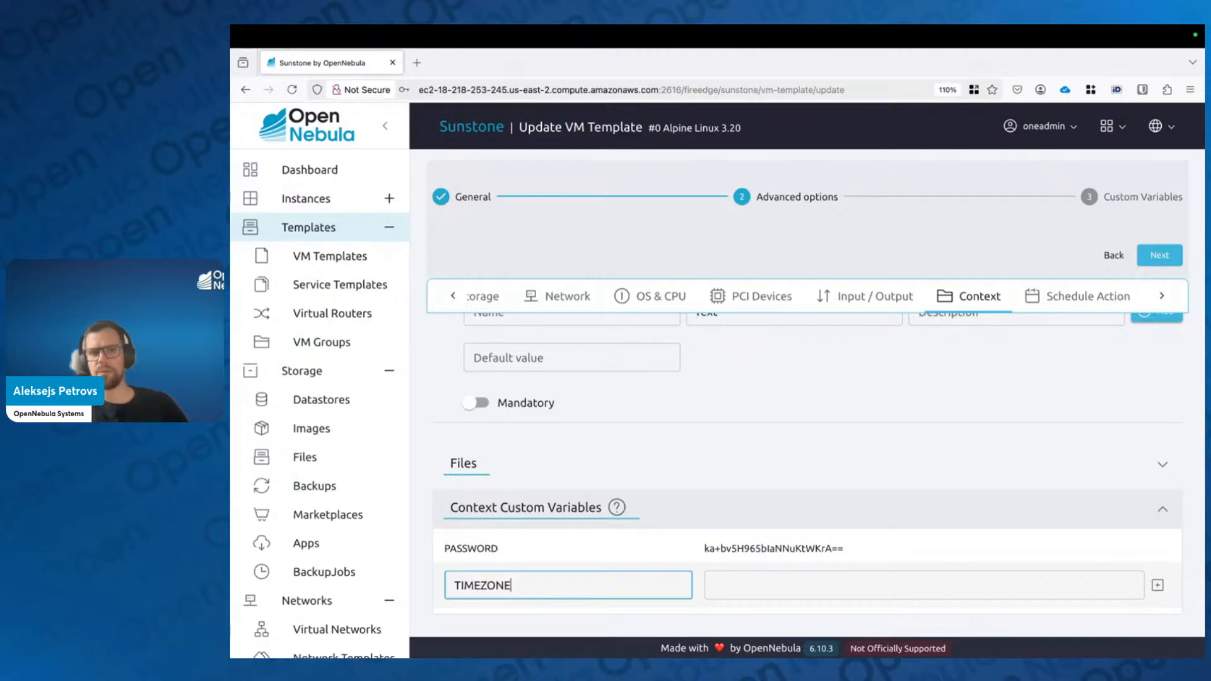
pyautogui.click(715, 584)
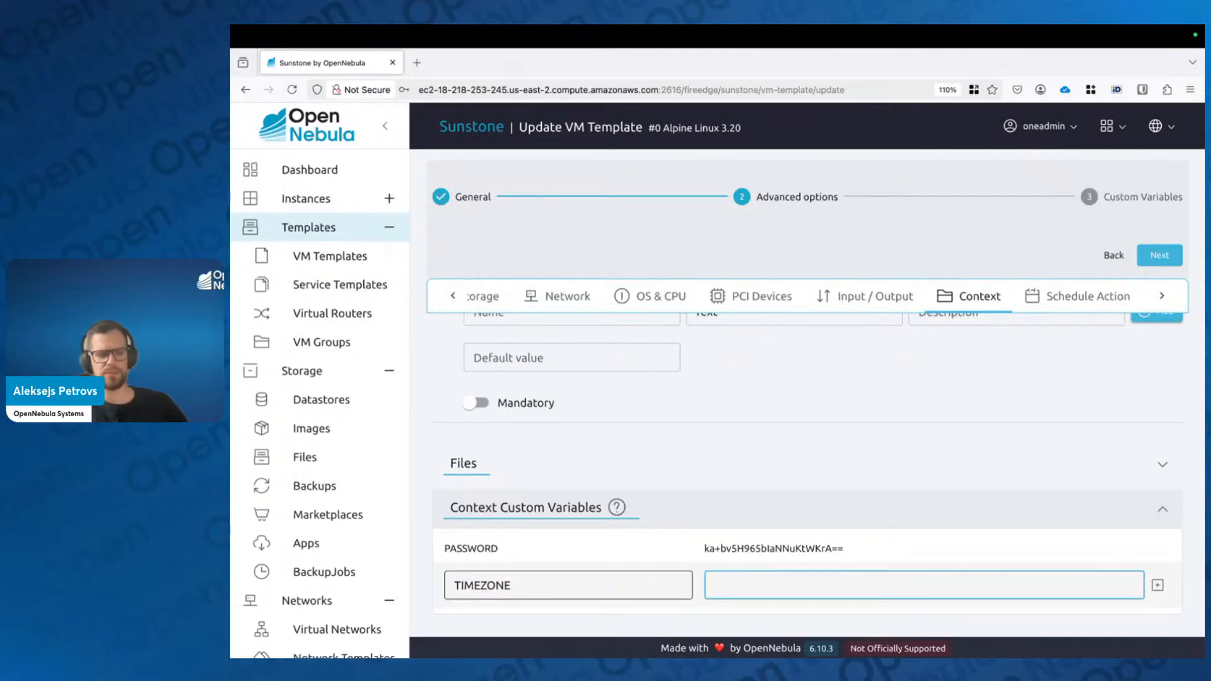
pyautogui.write('Europe')
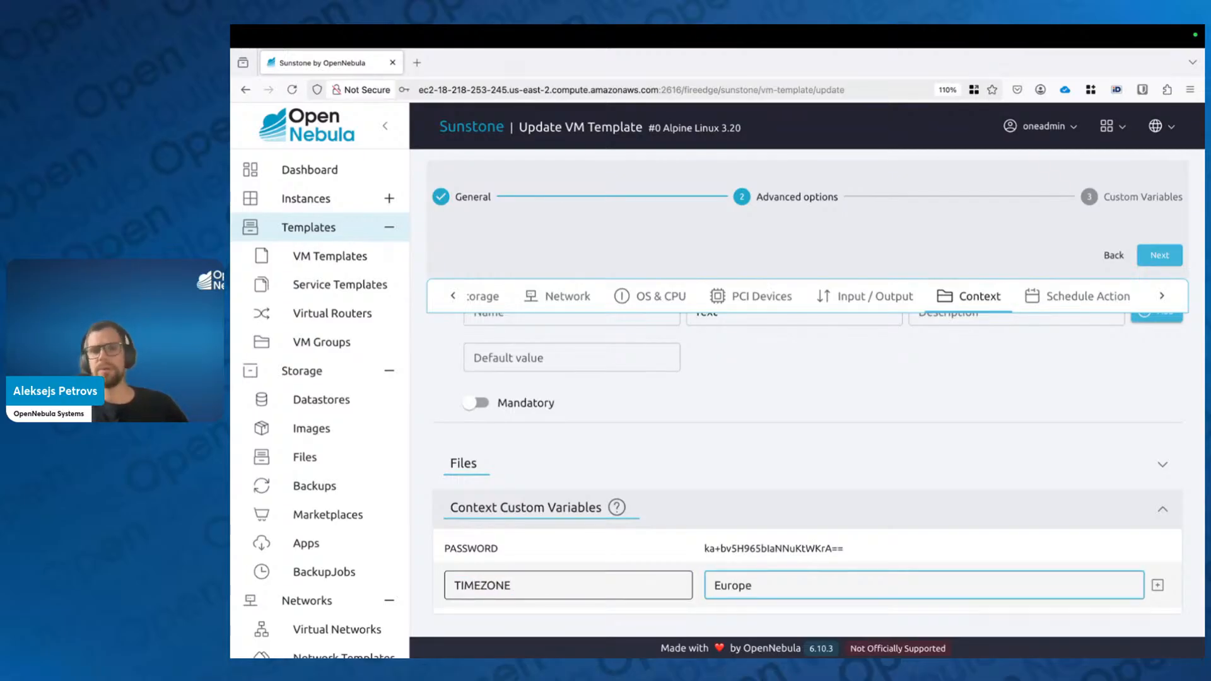
pyautogui.write('/Riga')
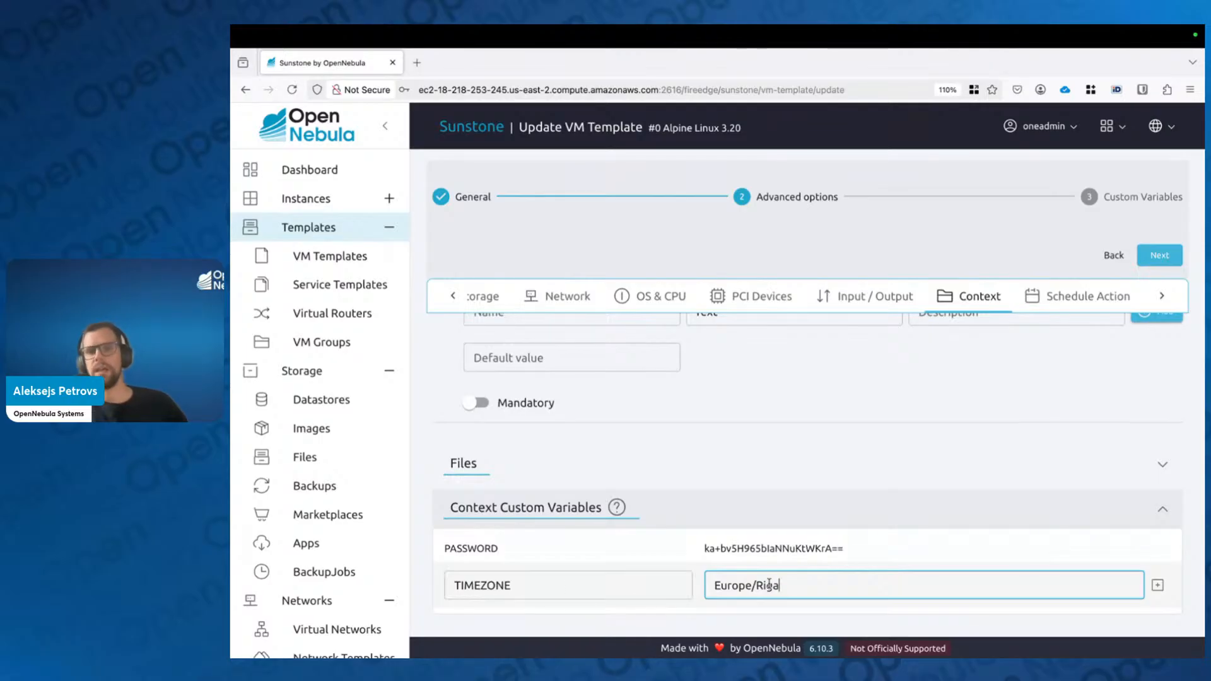
pyautogui.press('Return')
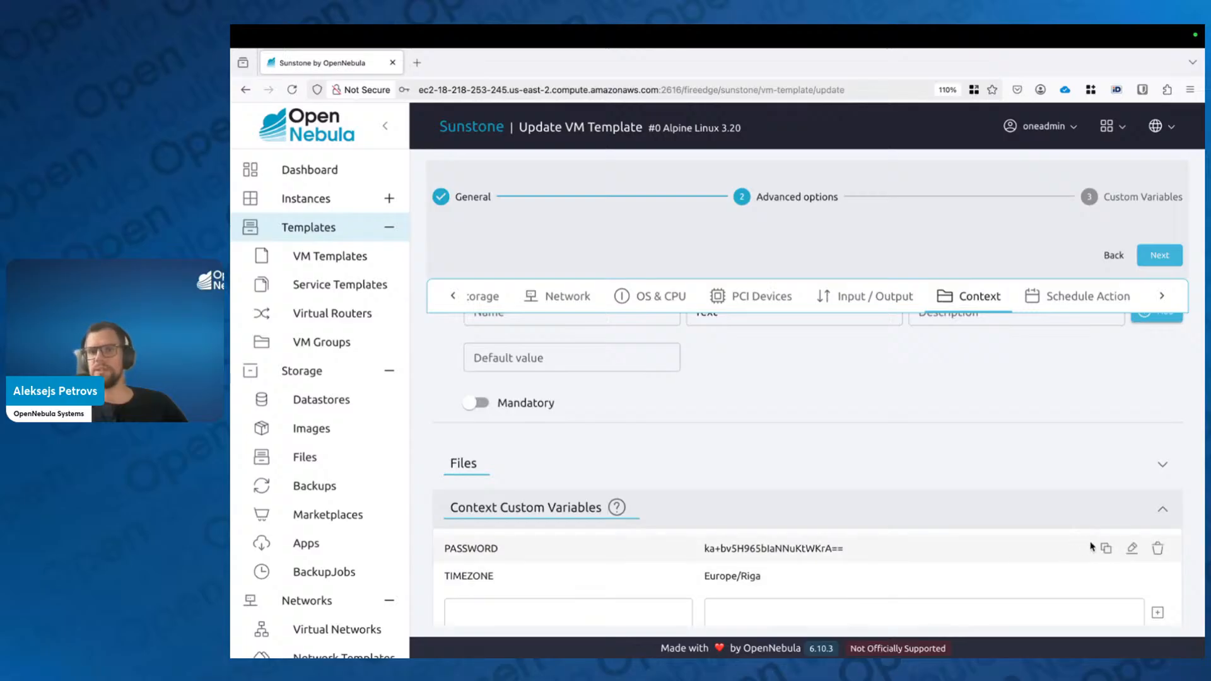
# Step: Replace the PASSWORD variable's value with a new password
pyautogui.click(1132, 548)
pyautogui.click(829, 541)
pyautogui.hotkey('ctrl', 'a')
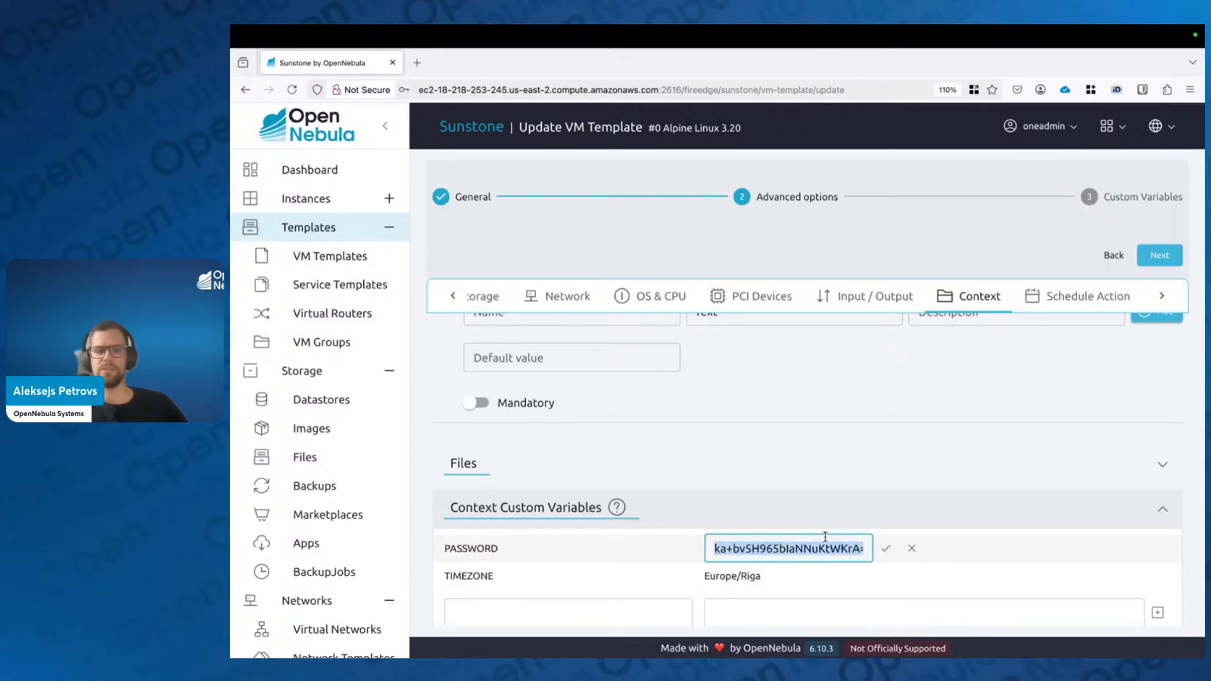
pyautogui.write('opennebua')
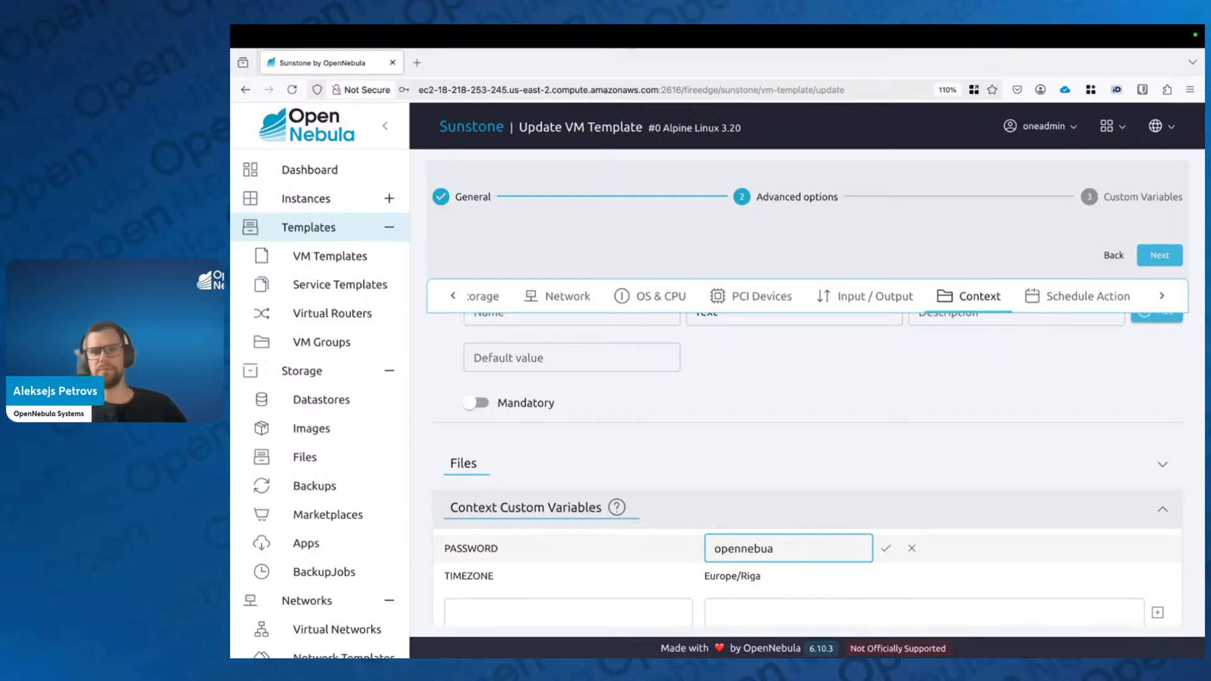
pyautogui.press('BackSpace')
pyautogui.write('la')
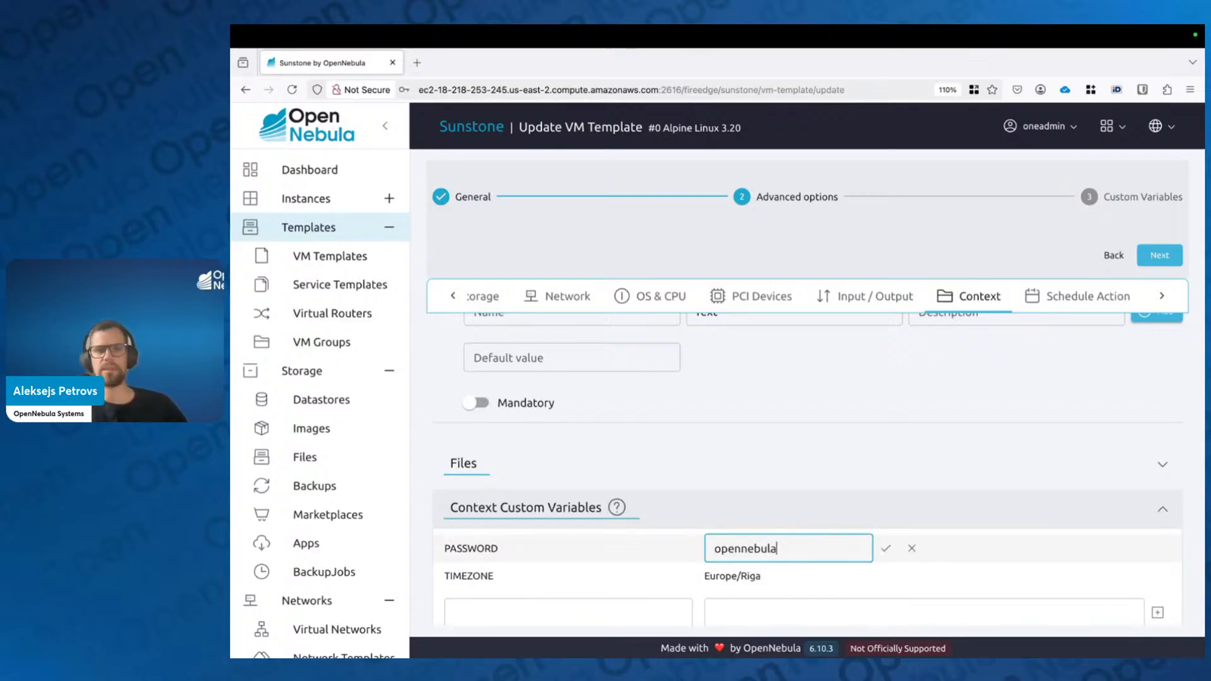
pyautogui.click(885, 548)
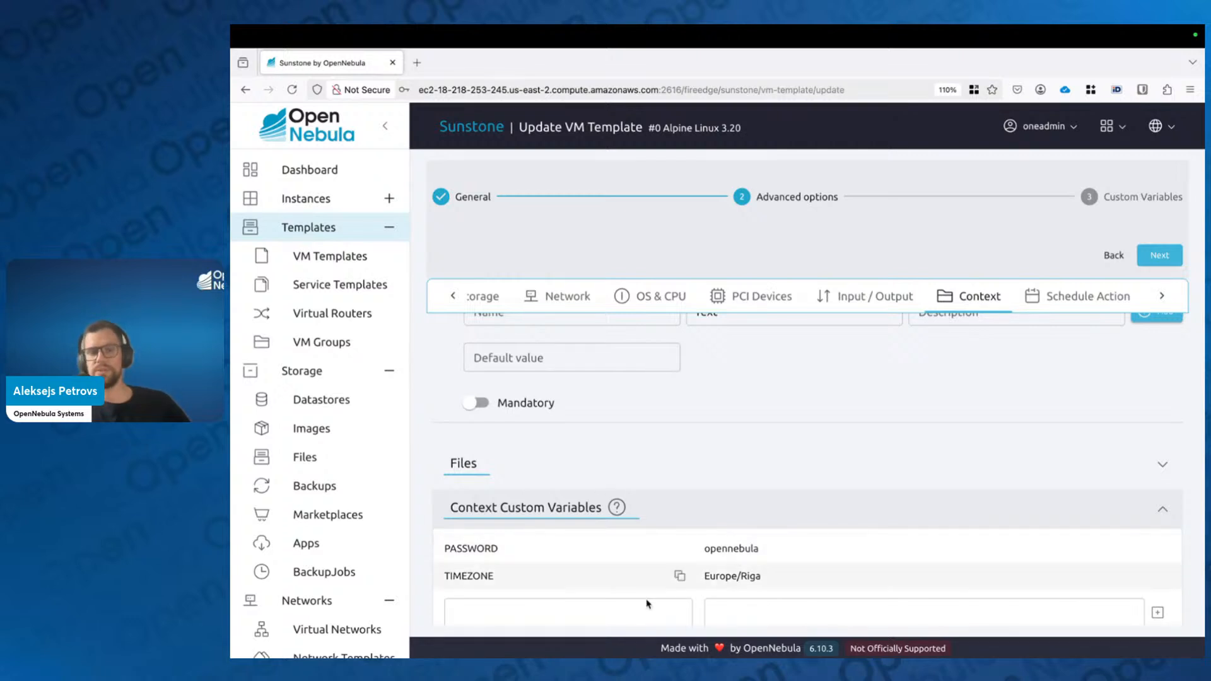
pyautogui.click(667, 615)
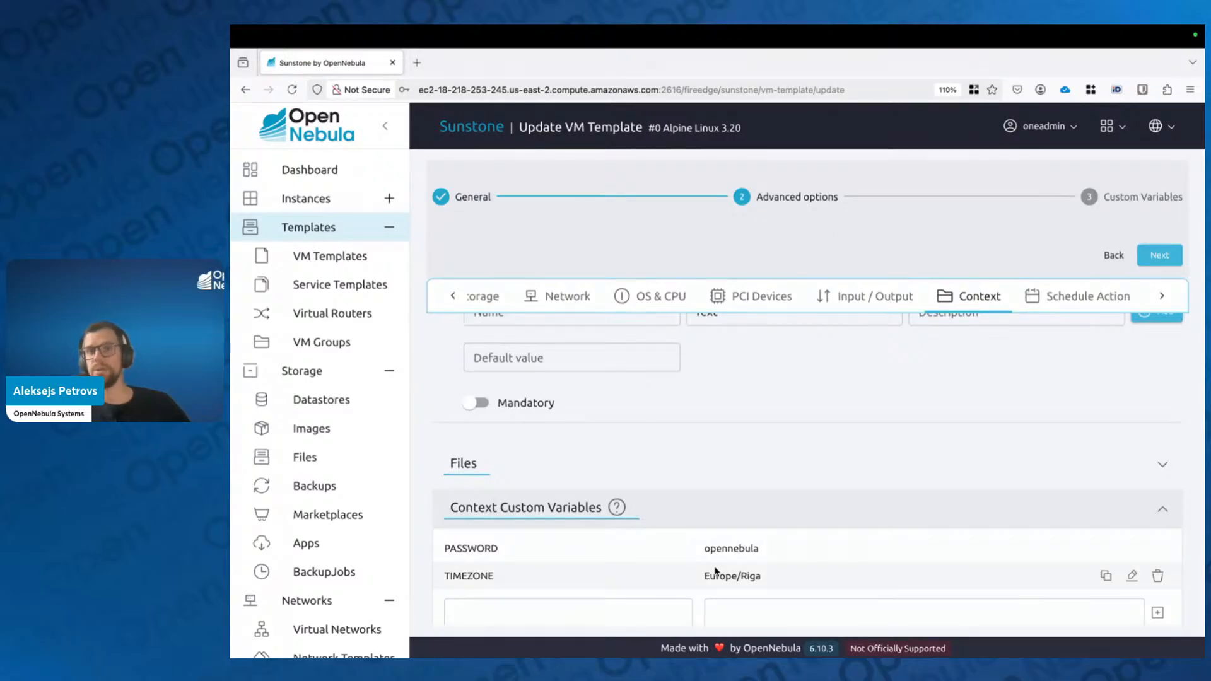
pyautogui.scroll(10, 715, 571)
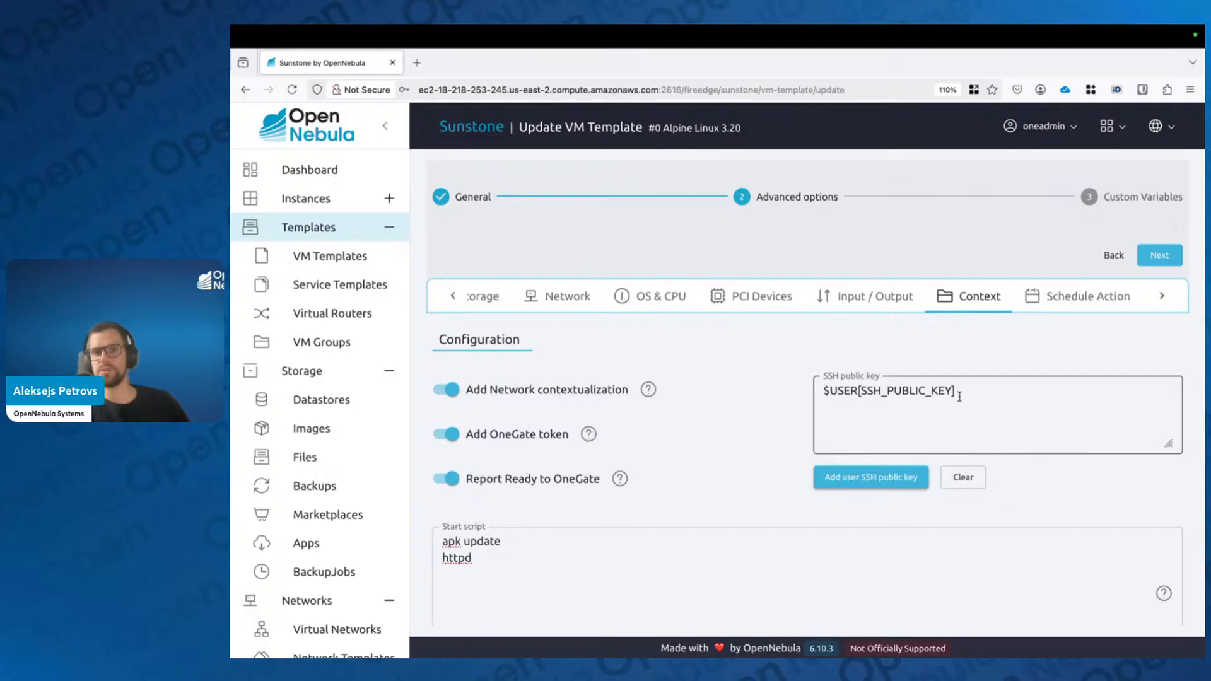
# Step: Finish the wizard to save the updated Alpine Linux 3.20 template
pyautogui.scroll(-1, 959, 396)
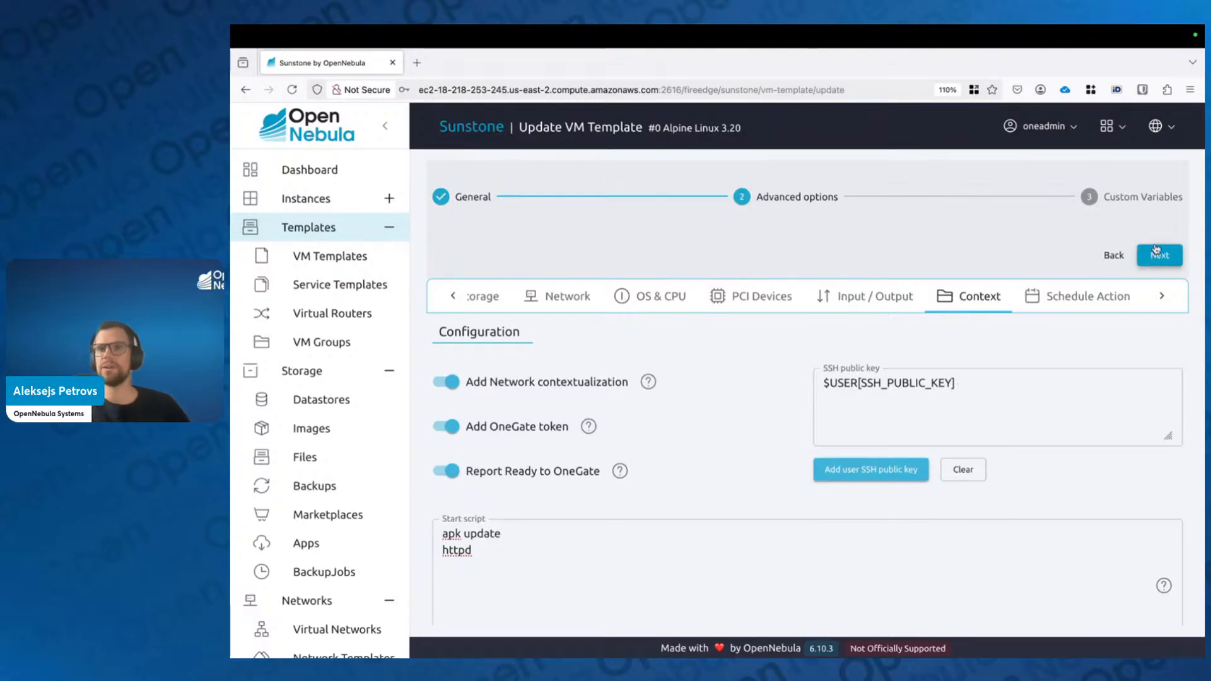
pyautogui.scroll(-6, 505, 587)
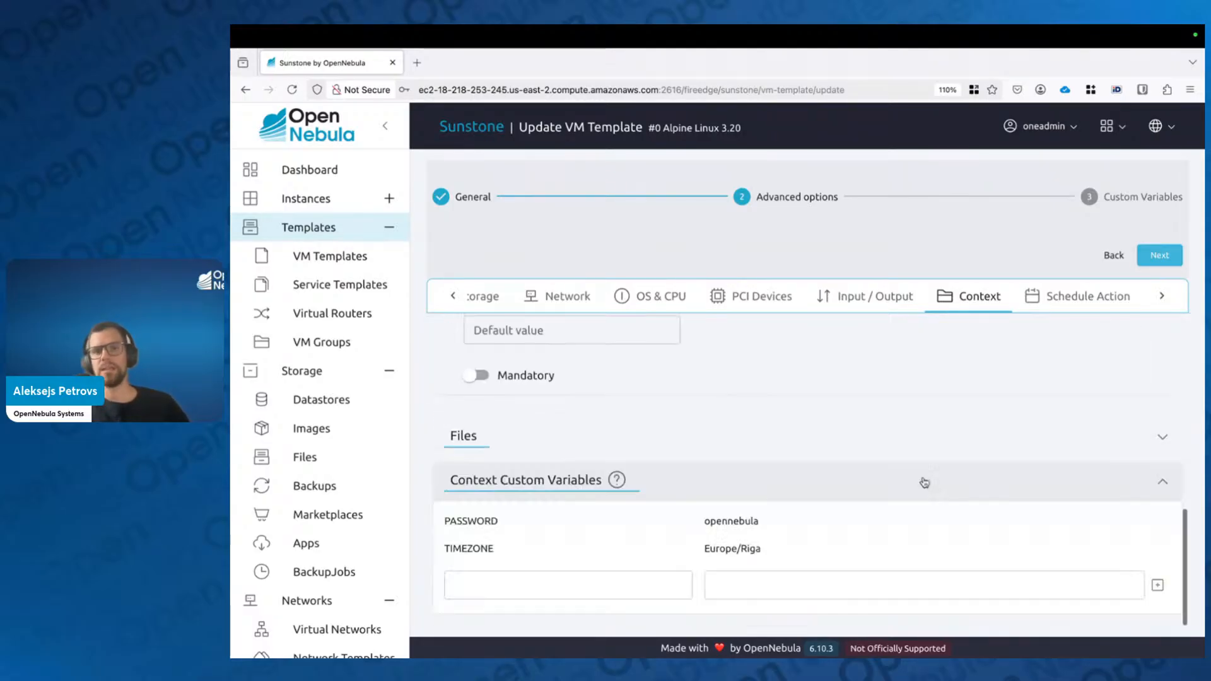
pyautogui.moveTo(726, 555)
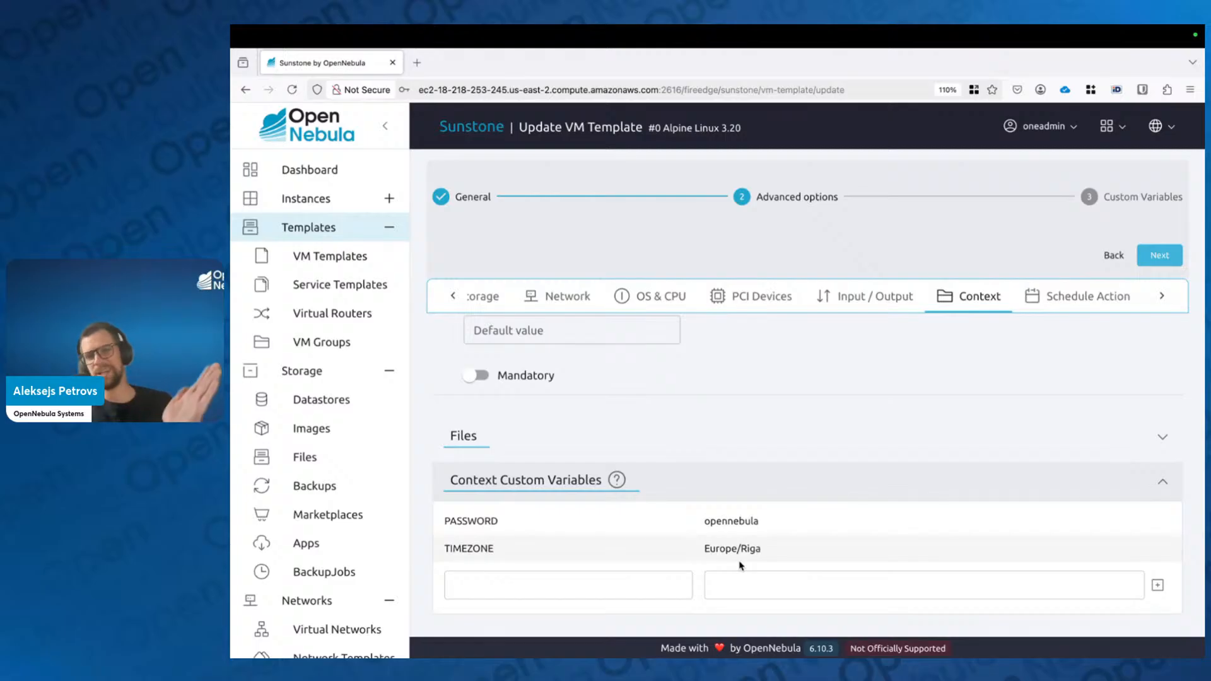
pyautogui.scroll(10, 742, 571)
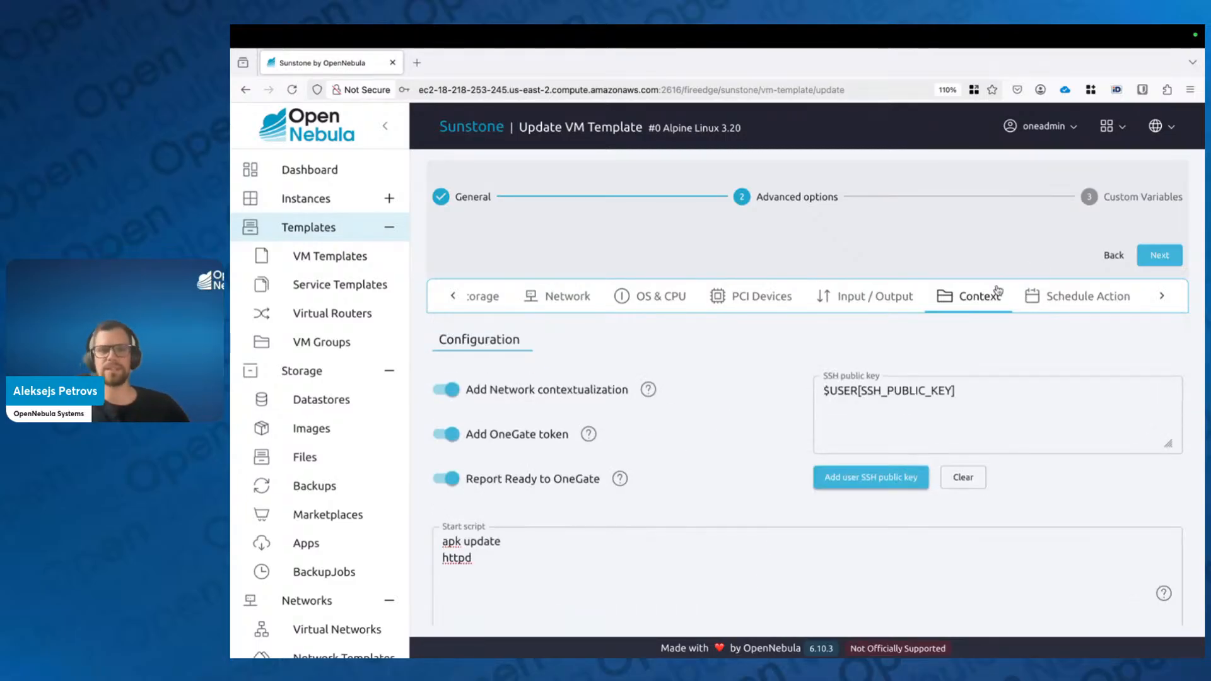
pyautogui.click(1171, 255)
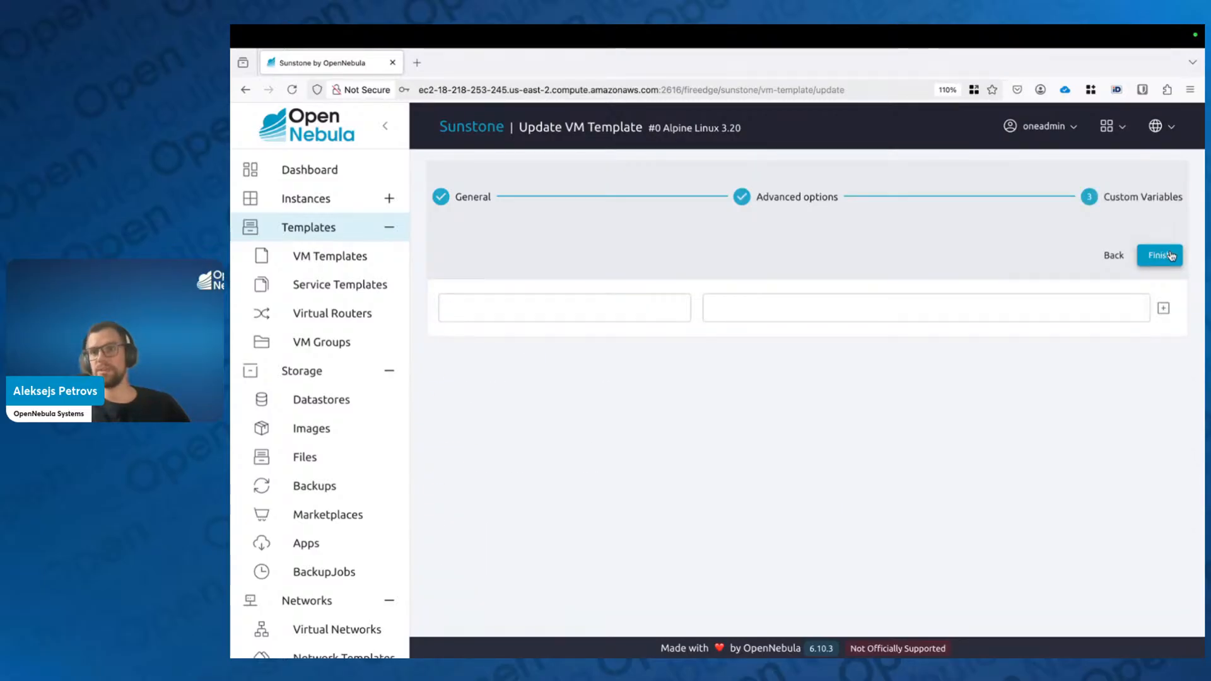
pyautogui.click(1173, 255)
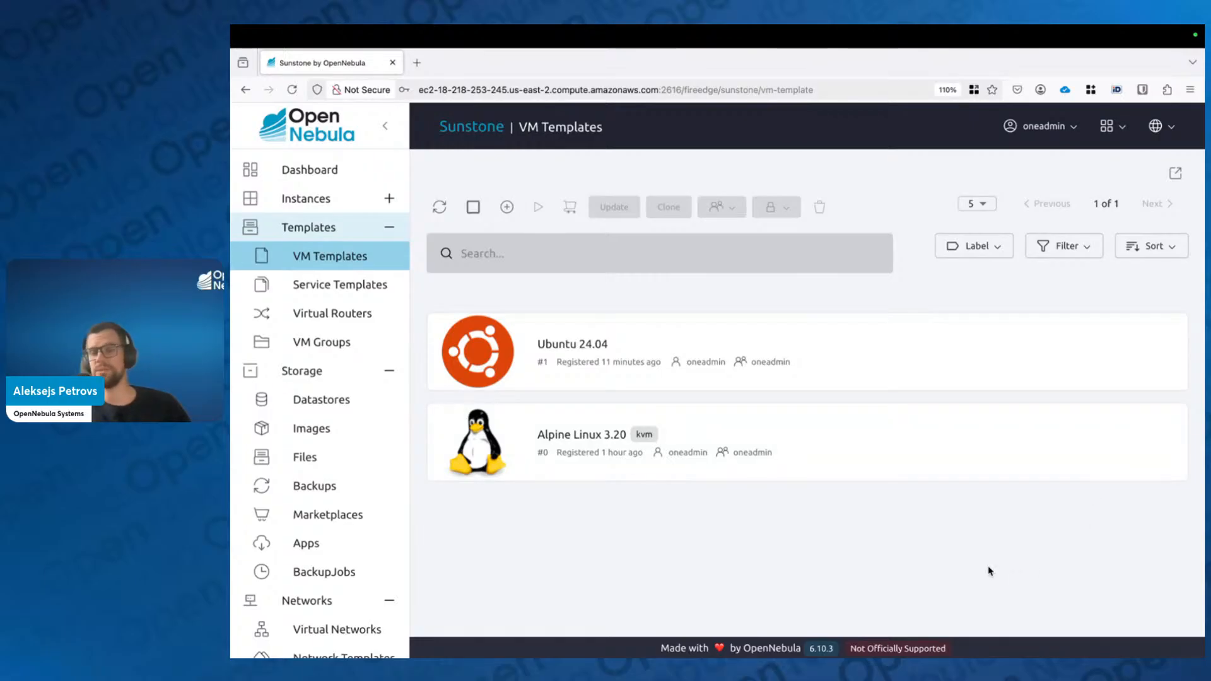
# Step: Open the vnet network's details from Networks > Virtual Networks
pyautogui.scroll(-3, 381, 523)
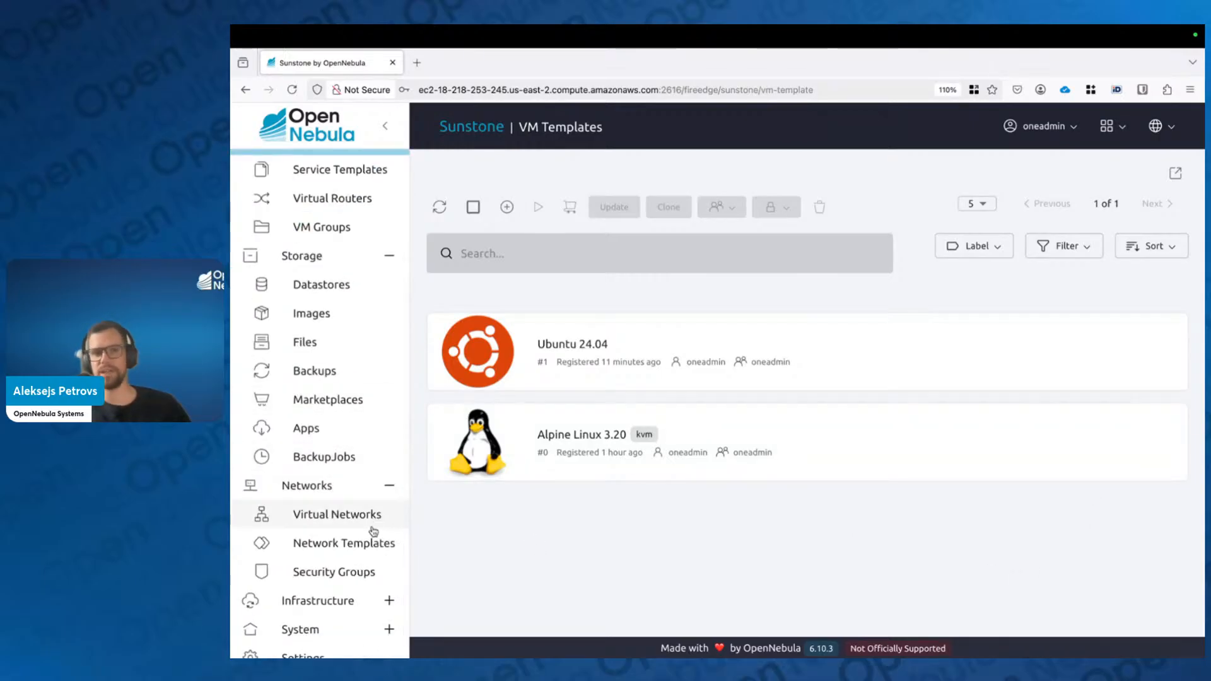
pyautogui.click(372, 524)
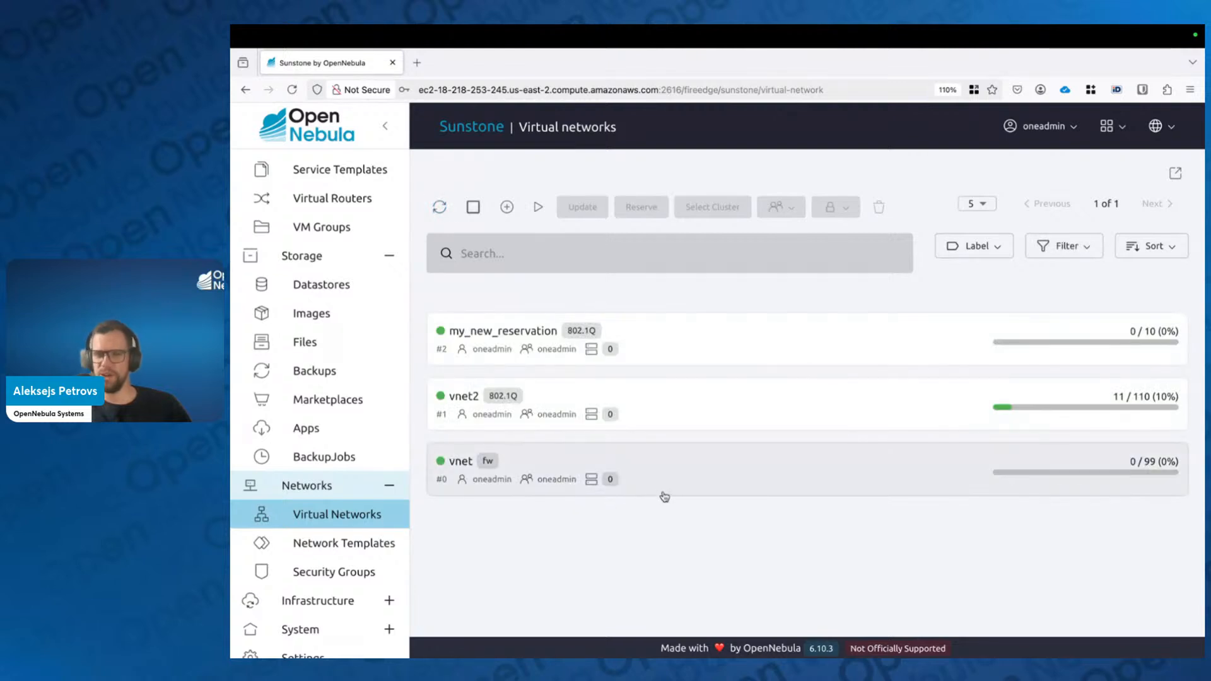
pyautogui.click(732, 472)
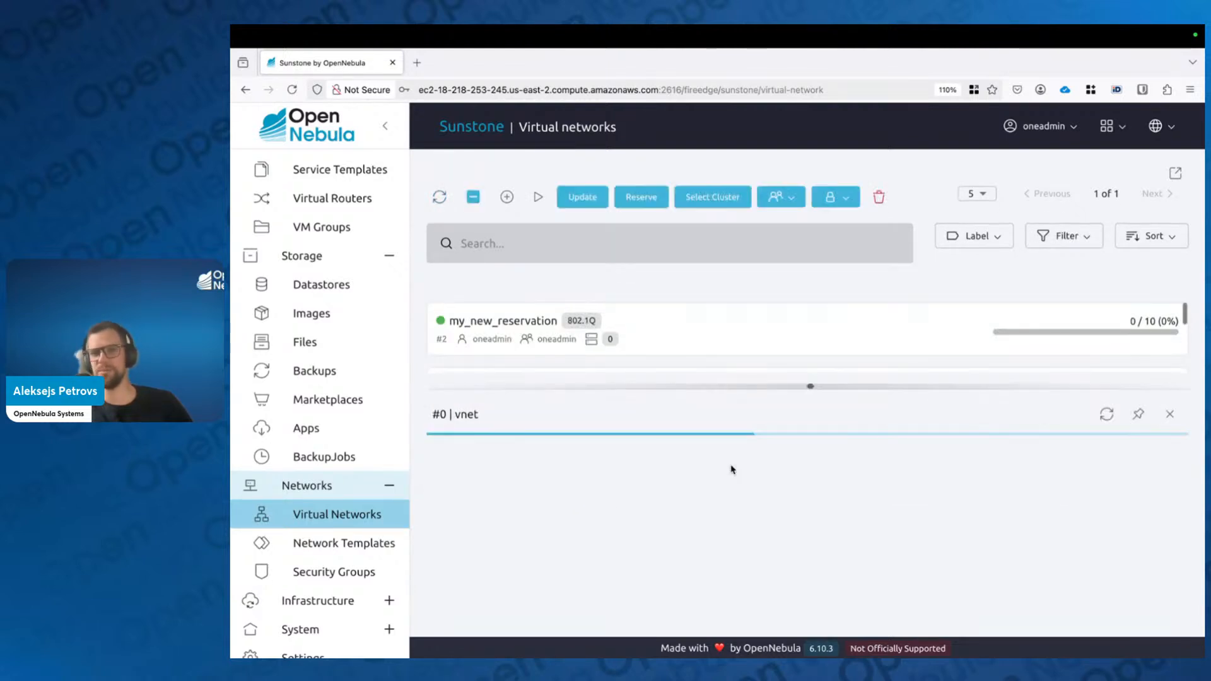
pyautogui.moveTo(811, 381); pyautogui.dragTo(811, 225)
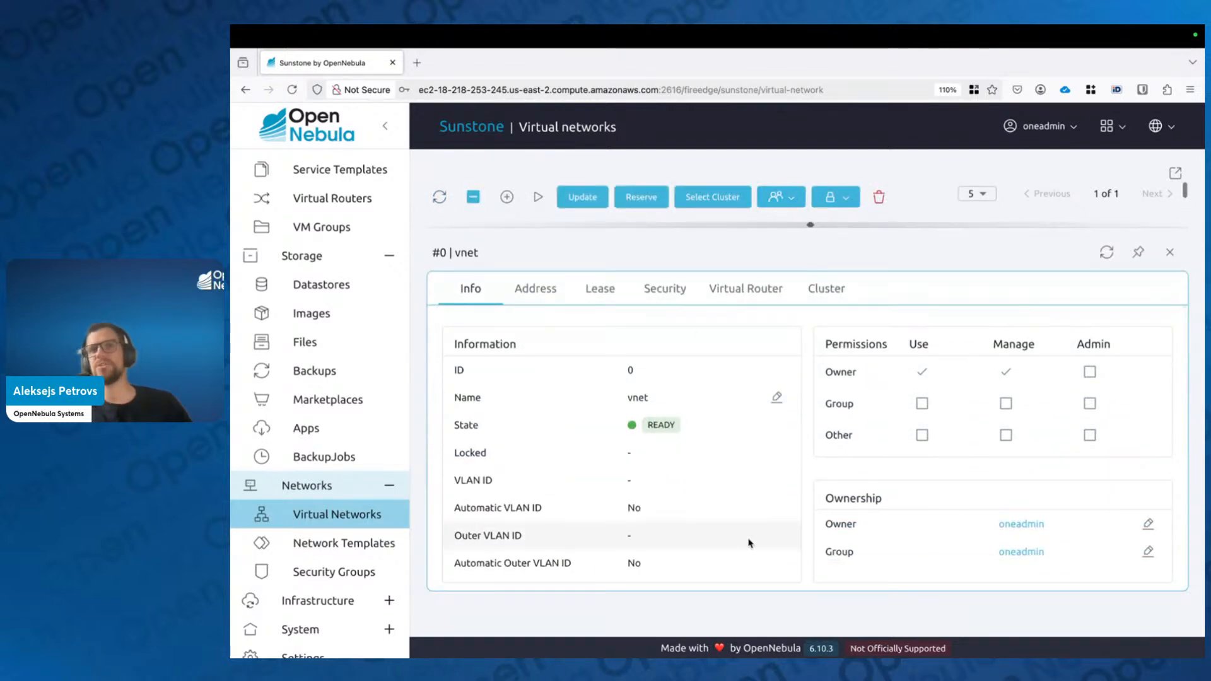
# Step: In vnet's Attributes, replace DNS 172.16.100.1 with 1.1.1.1 and close the details
pyautogui.scroll(-3, 719, 505)
pyautogui.scroll(-1, 720, 504)
pyautogui.click(692, 551)
pyautogui.scroll(-5, 690, 508)
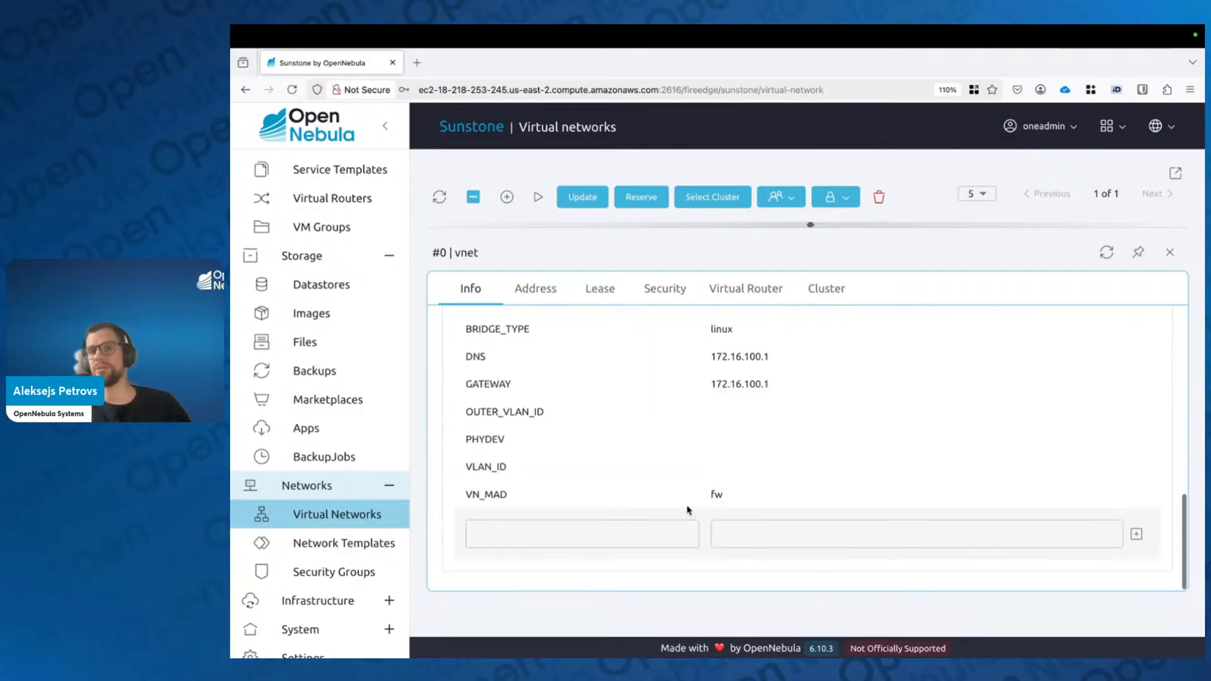
pyautogui.scroll(2, 795, 442)
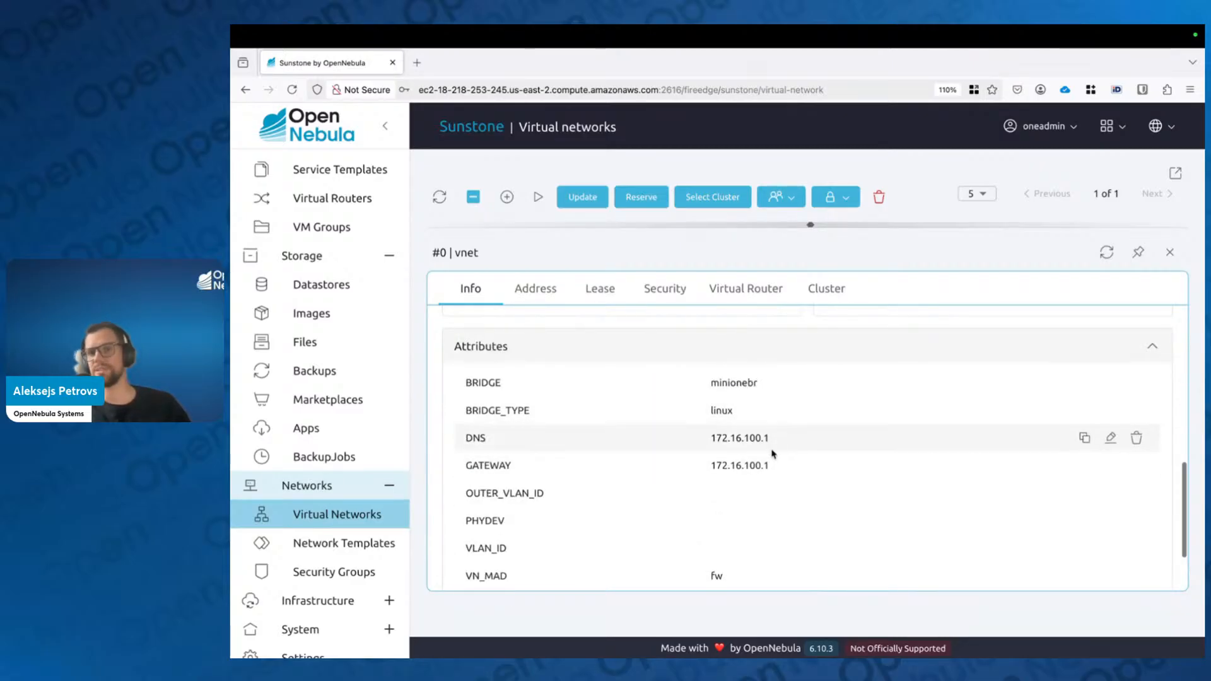
pyautogui.click(1110, 438)
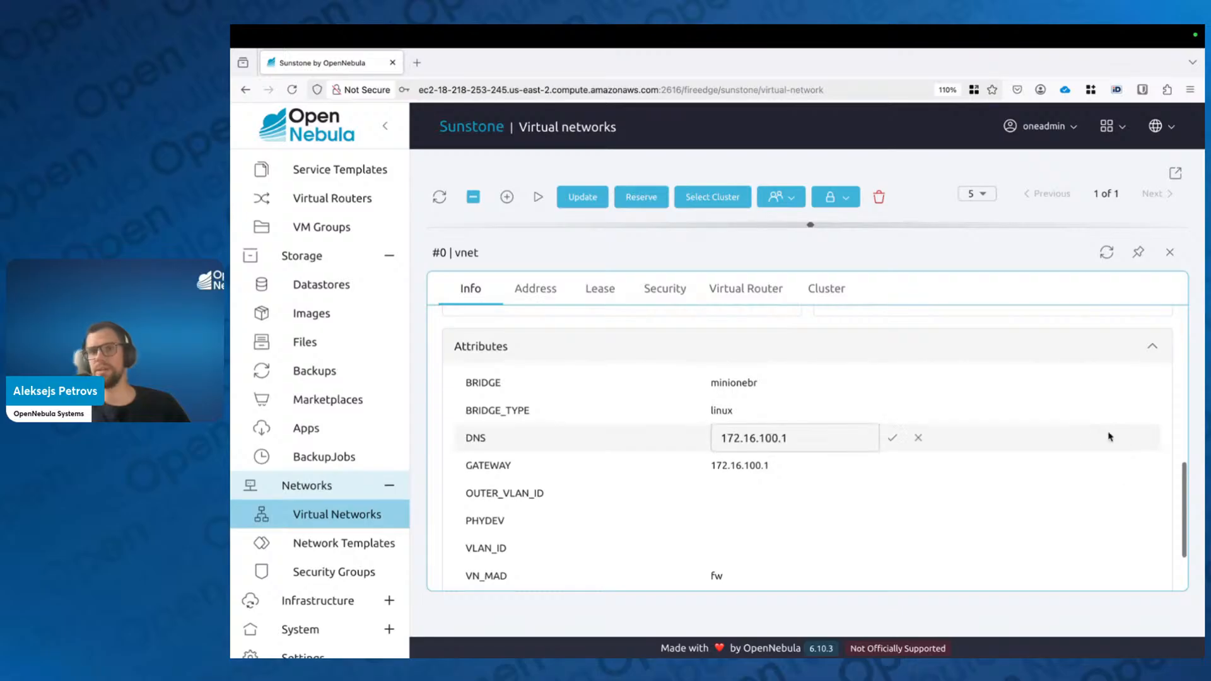
pyautogui.moveTo(831, 437); pyautogui.dragTo(609, 434)
pyautogui.write('1.1.1.1')
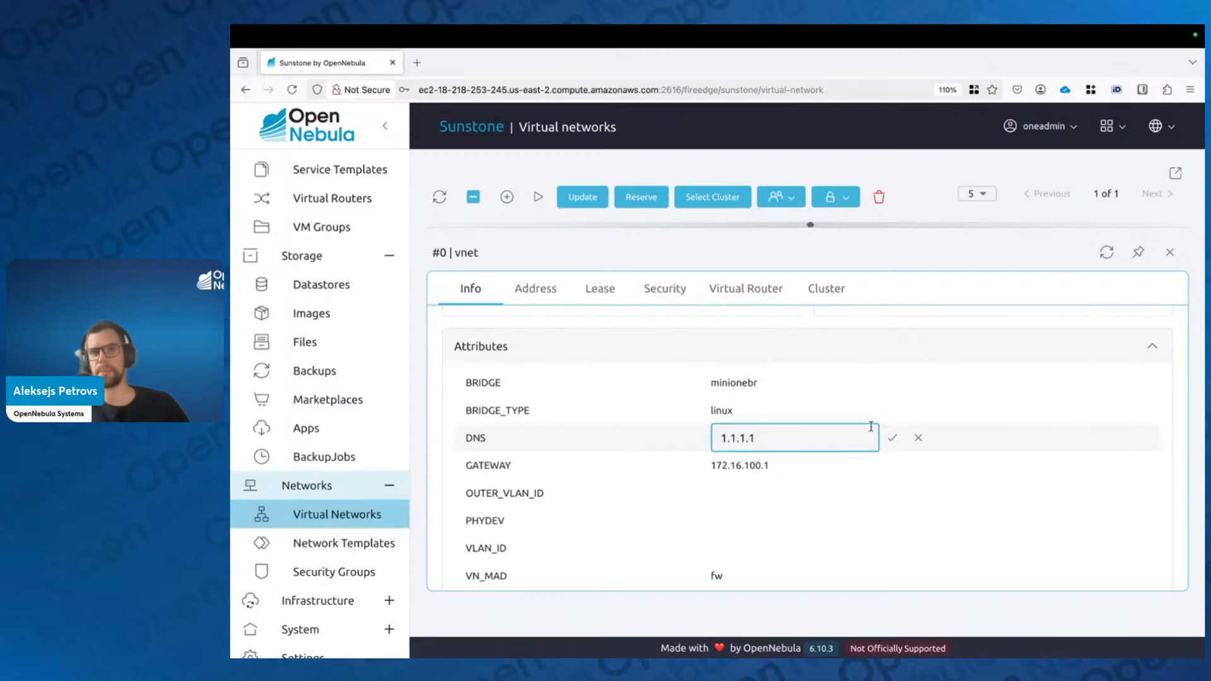
pyautogui.click(892, 438)
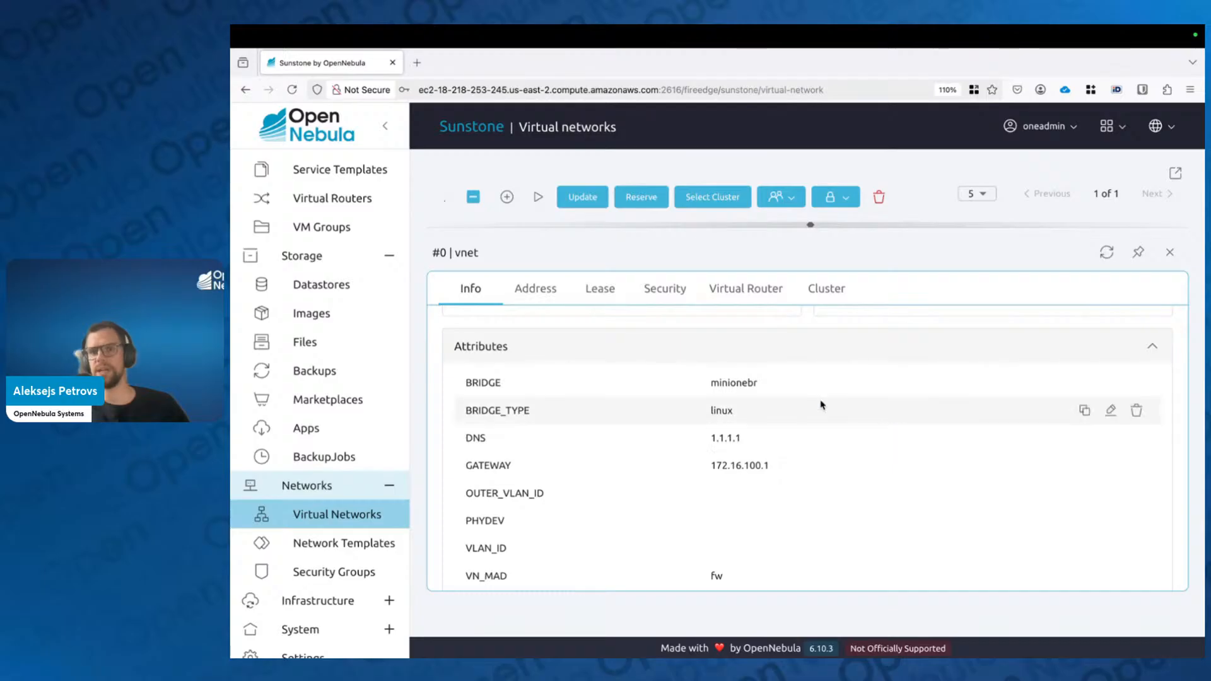
pyautogui.click(1169, 253)
# Step: Open the Alpine Linux 3.20 VM template and start its Instantiate form
pyautogui.scroll(2, 323, 348)
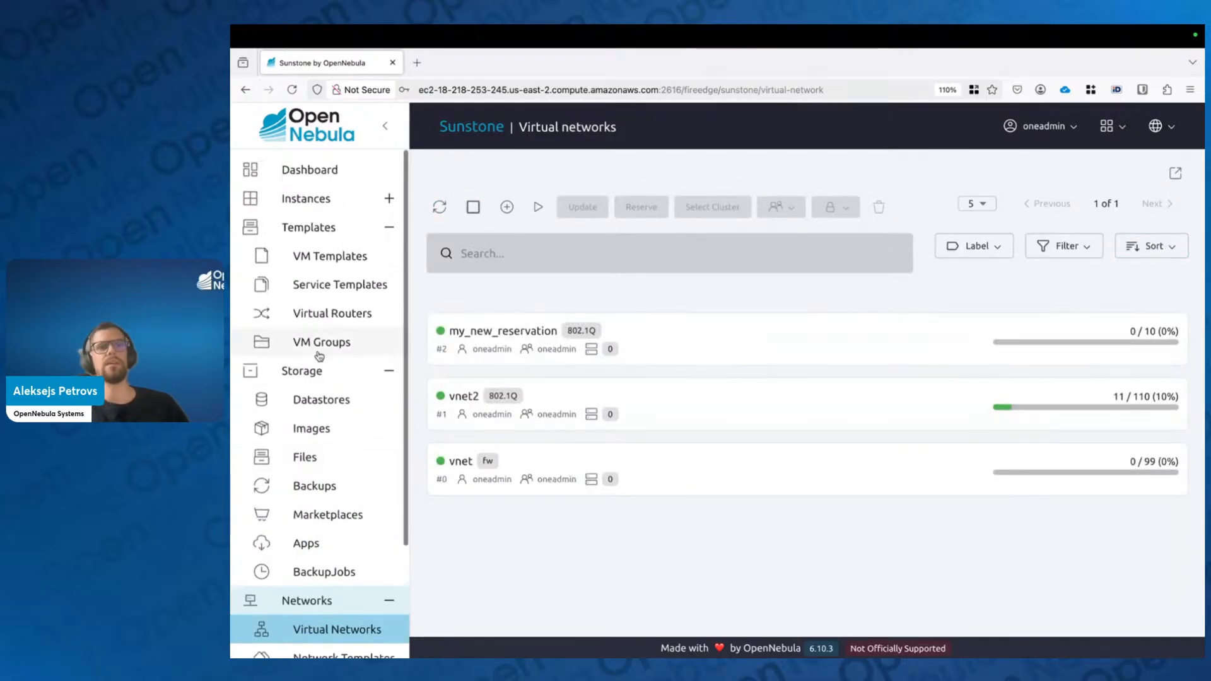
pyautogui.click(358, 254)
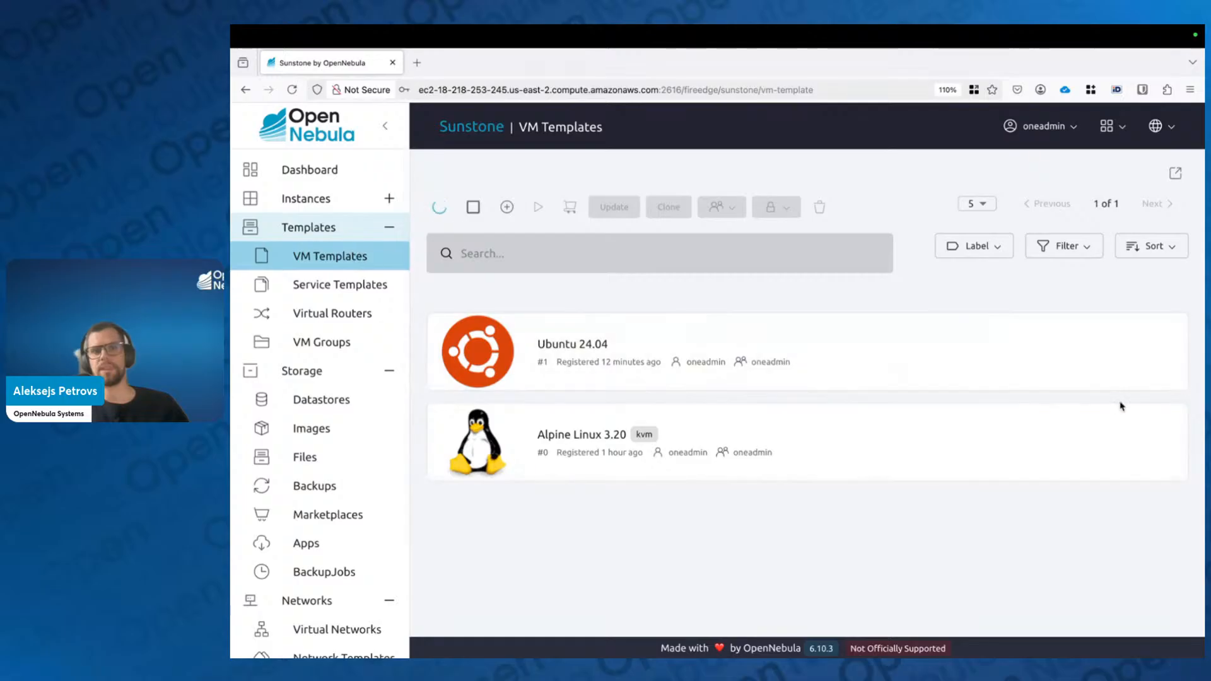
pyautogui.click(577, 444)
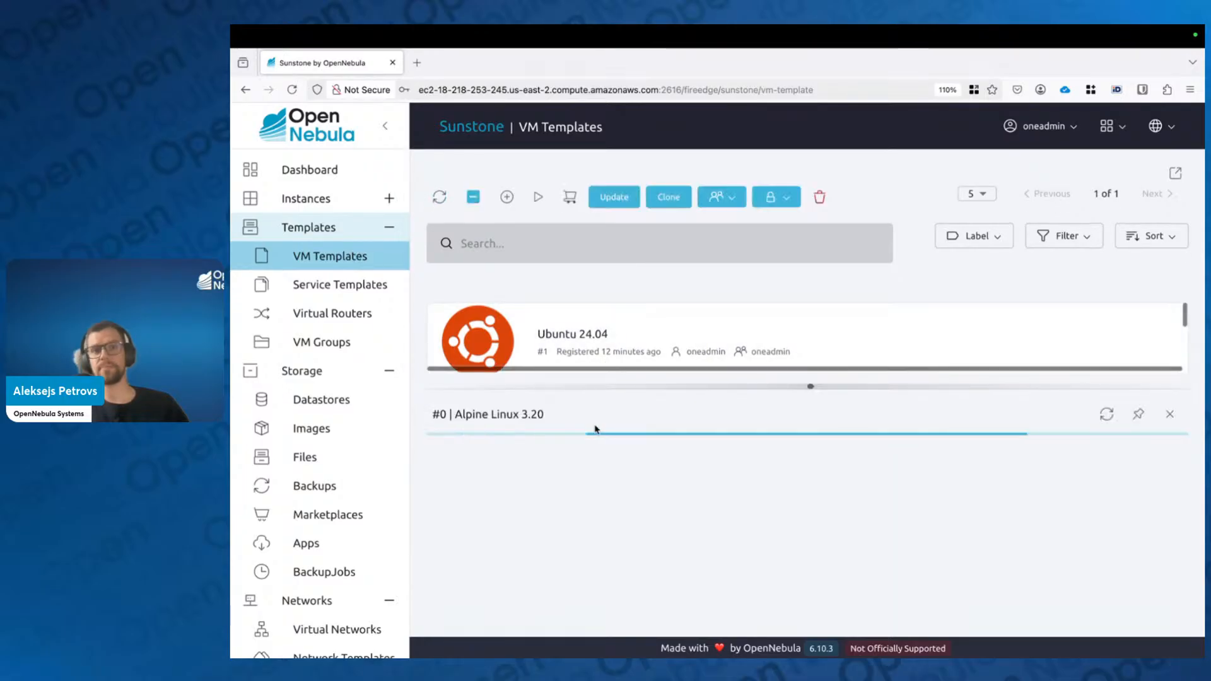
pyautogui.click(537, 197)
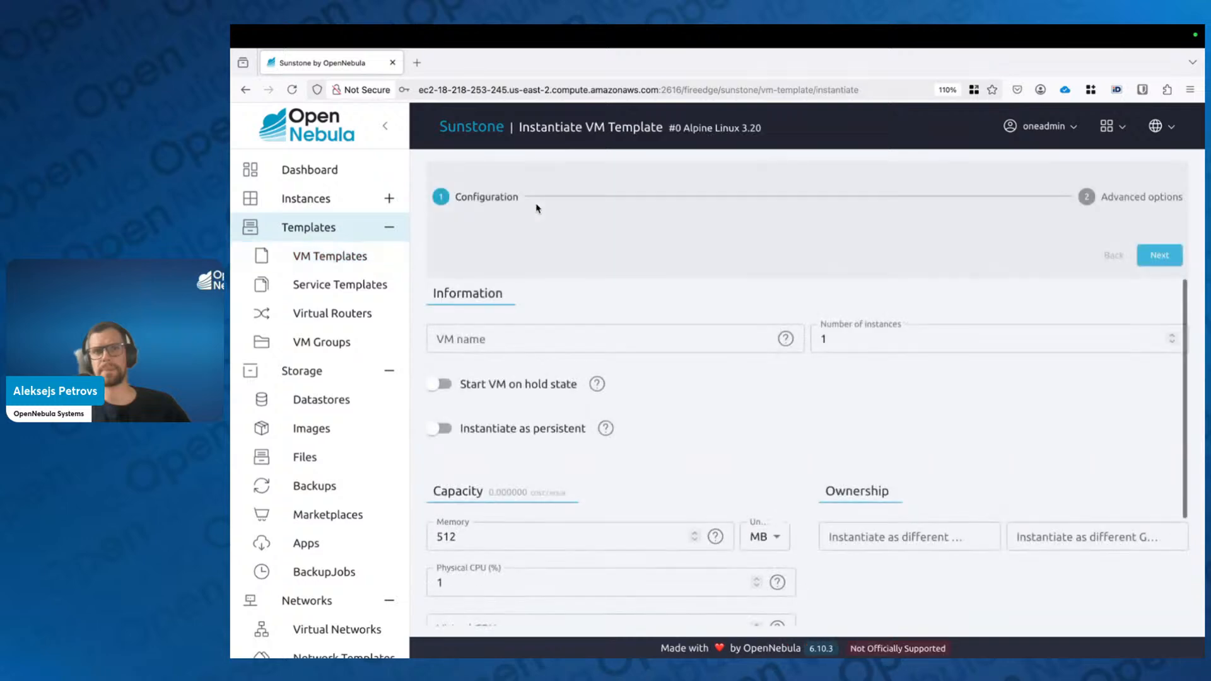
# Step: Set memory to 1 GB and the number of instances to 2
pyautogui.click(918, 341)
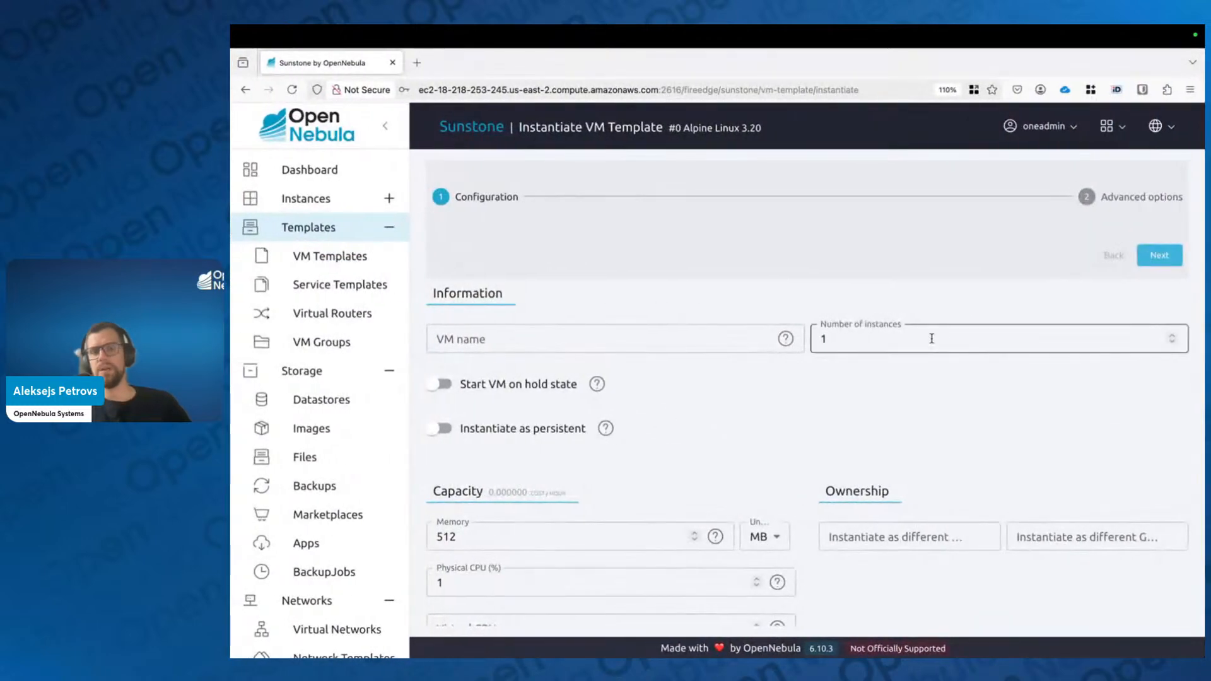
pyautogui.doubleClick(901, 338)
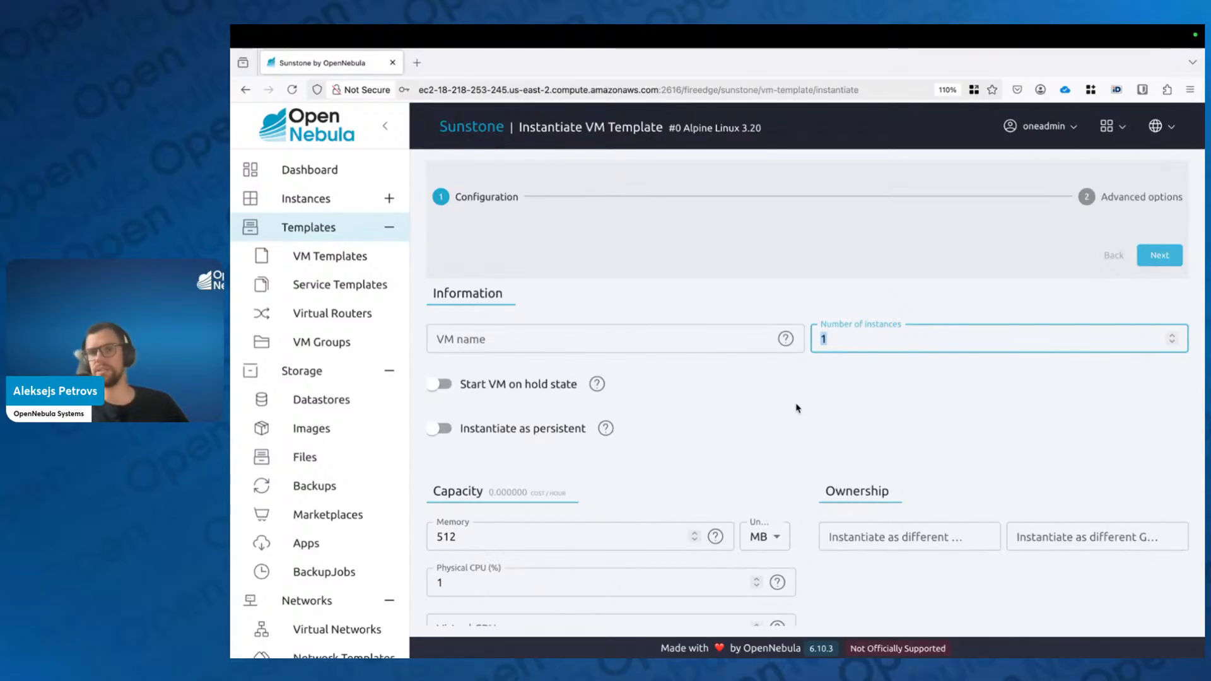
pyautogui.click(493, 528)
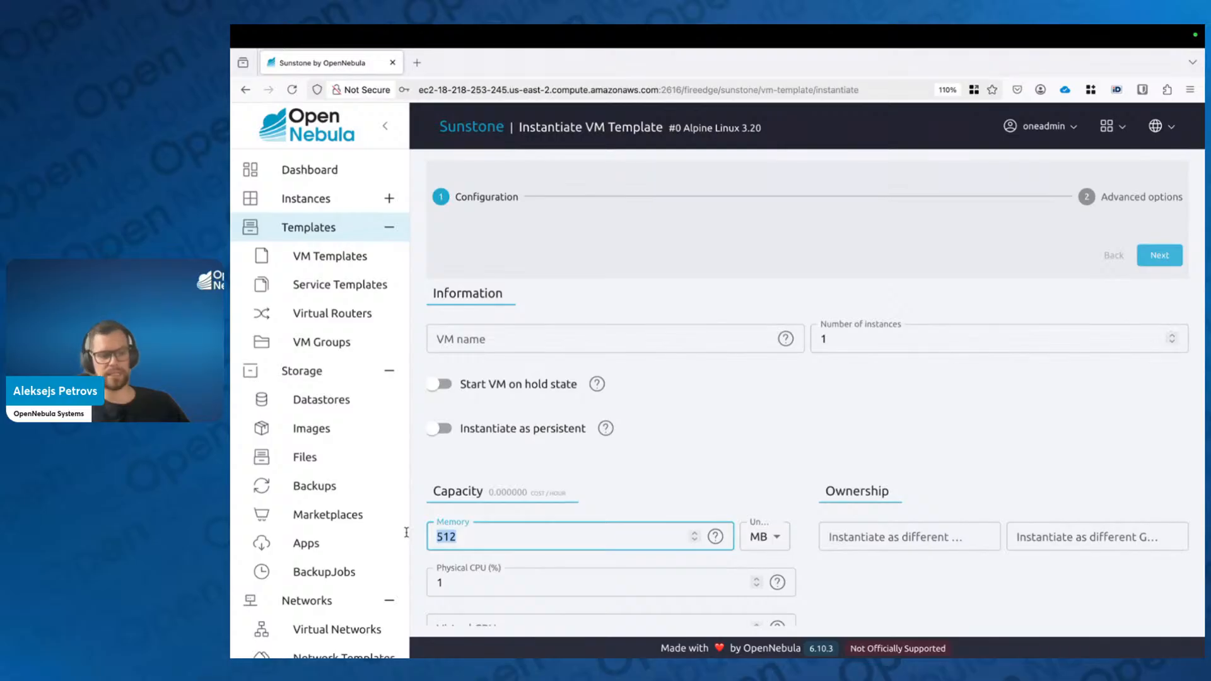
pyautogui.write('1')
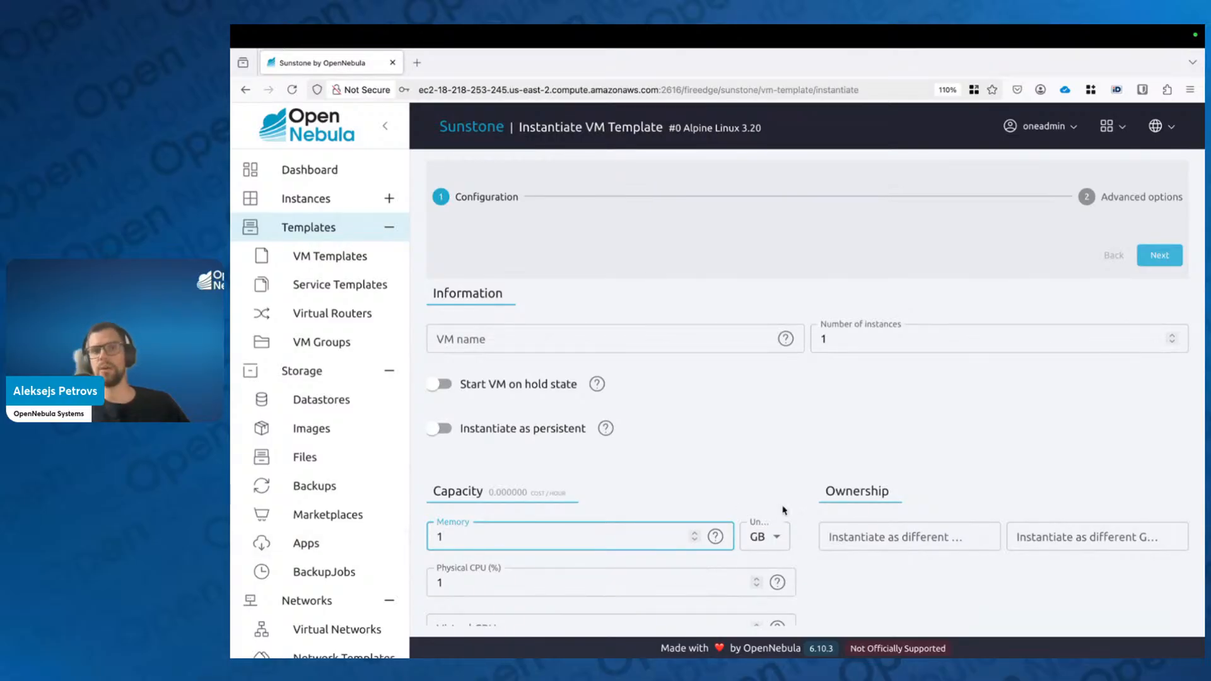
pyautogui.click(796, 459)
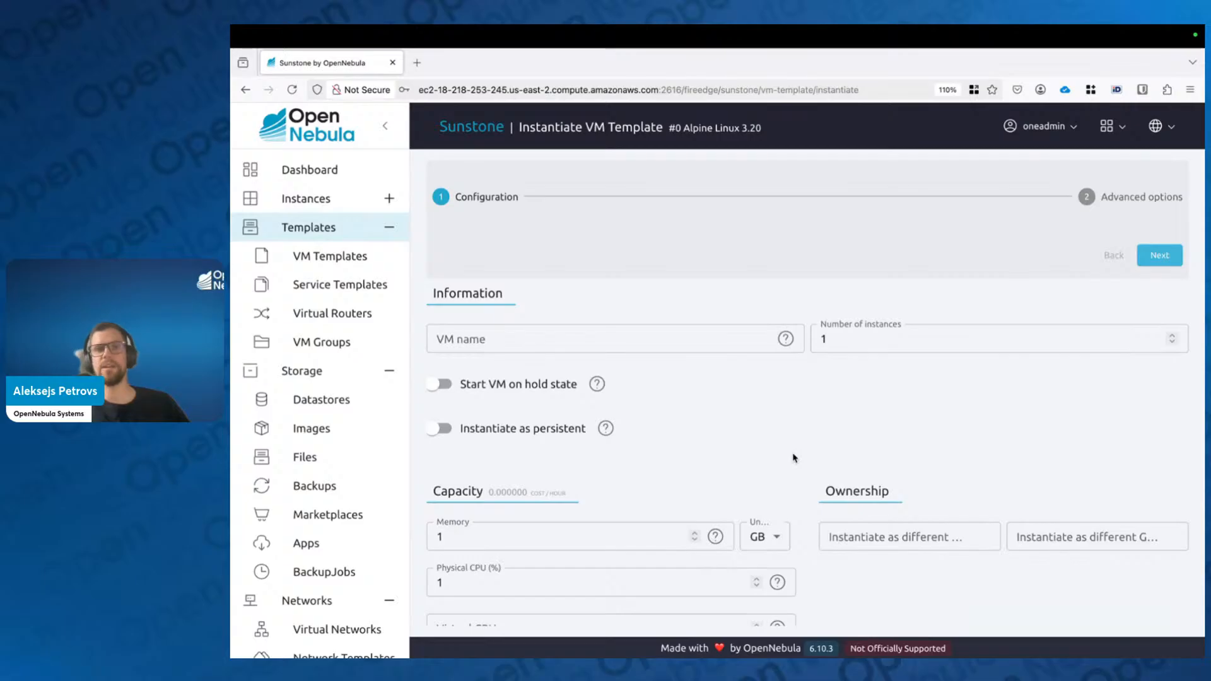
pyautogui.click(962, 339)
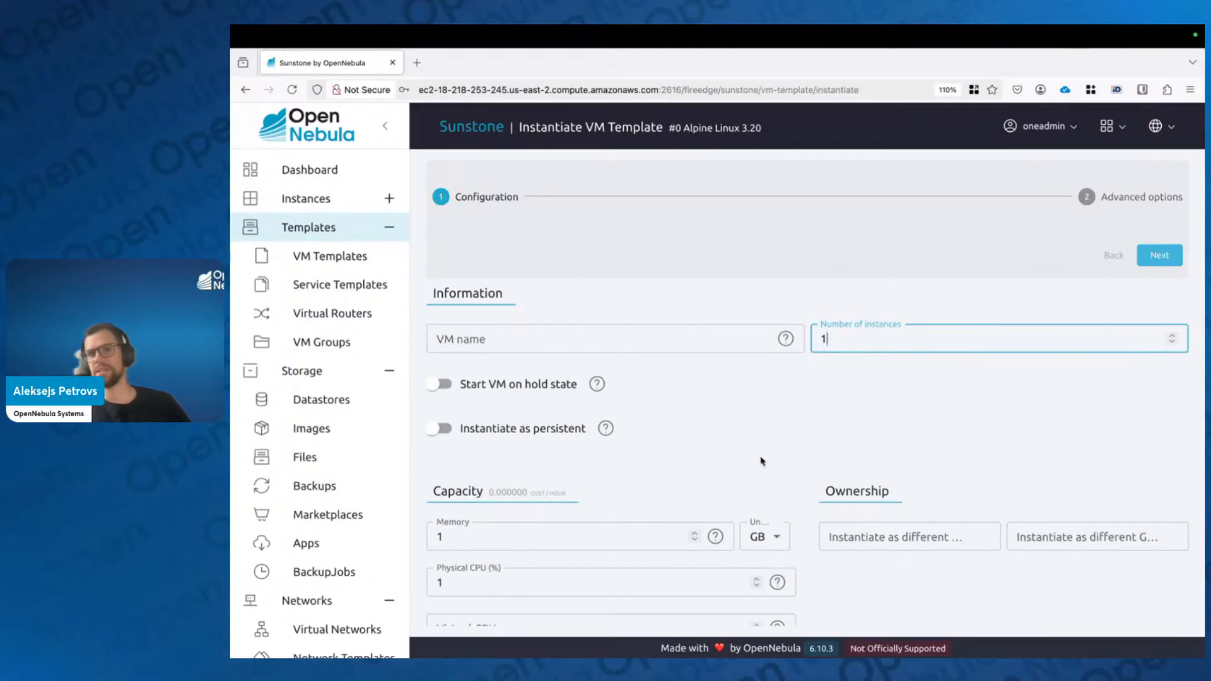
pyautogui.press('BackSpace')
pyautogui.write('2')
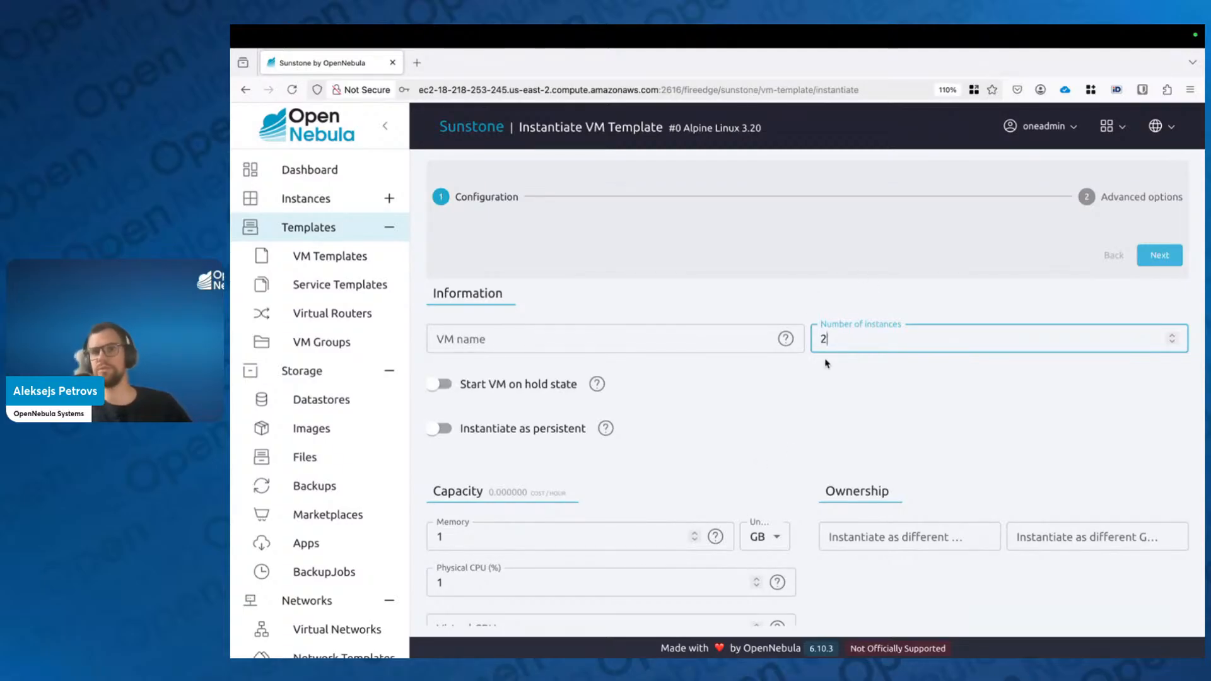
pyautogui.click(832, 423)
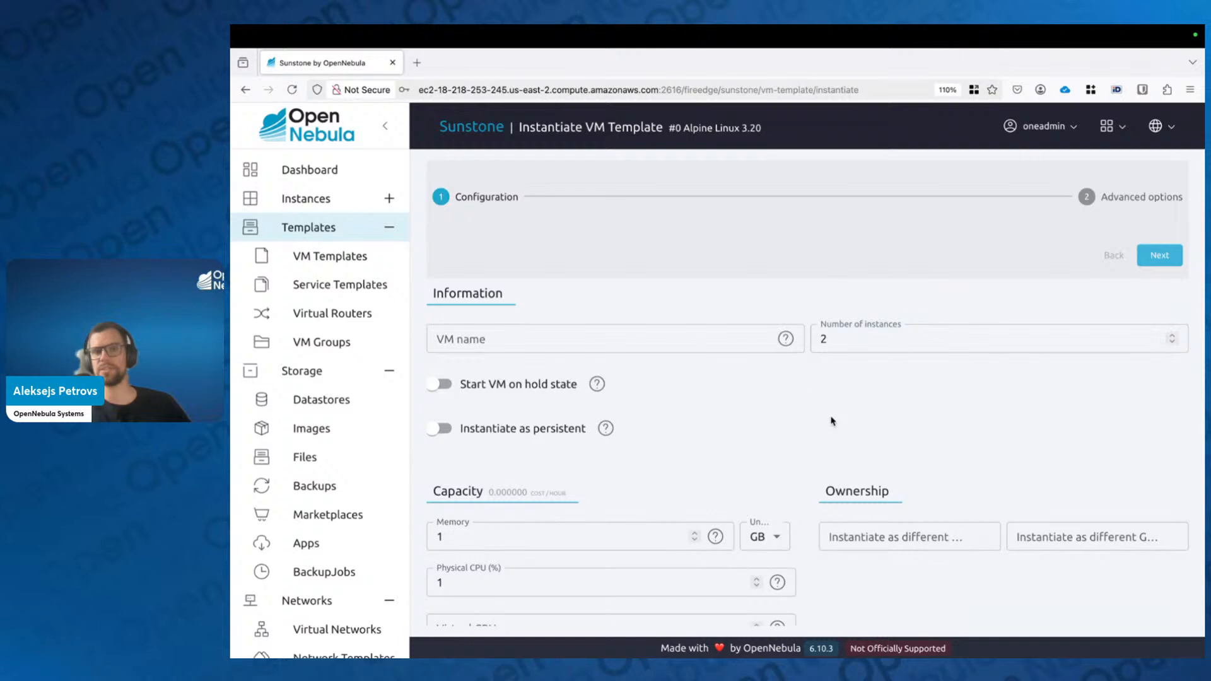
# Step: Enter the VM name custom-%idx, then select the whole name
pyautogui.click(452, 343)
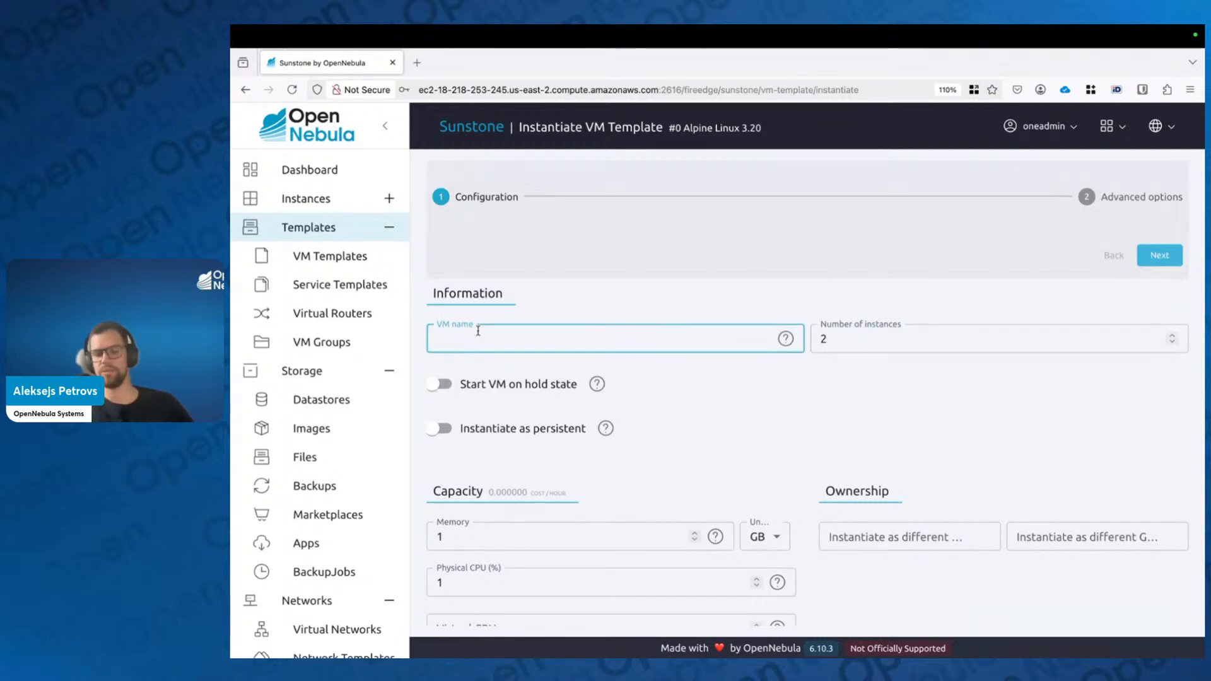
pyautogui.write('custom')
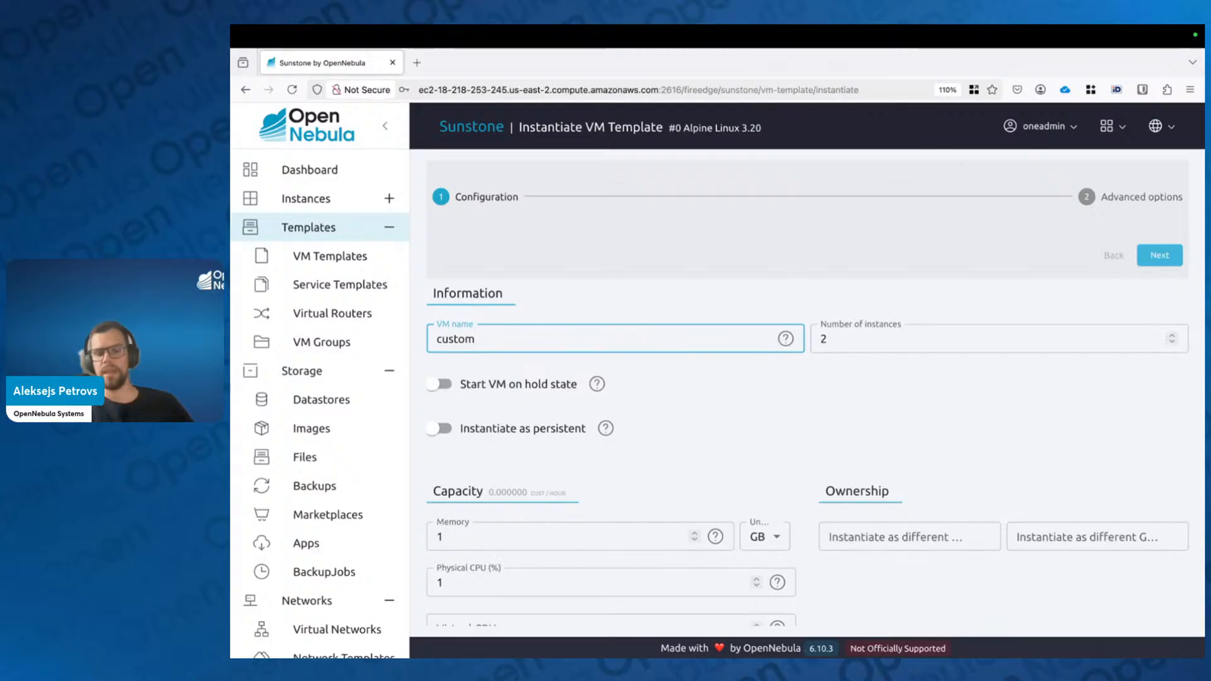
pyautogui.write('-')
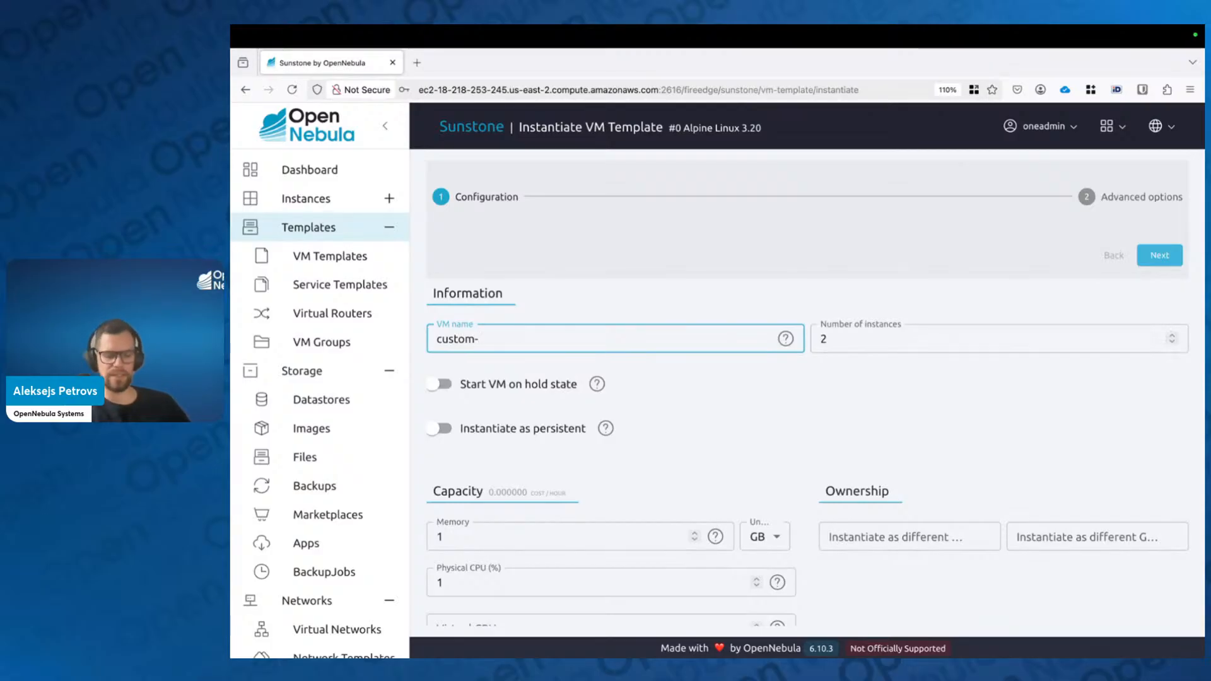
pyautogui.write('%')
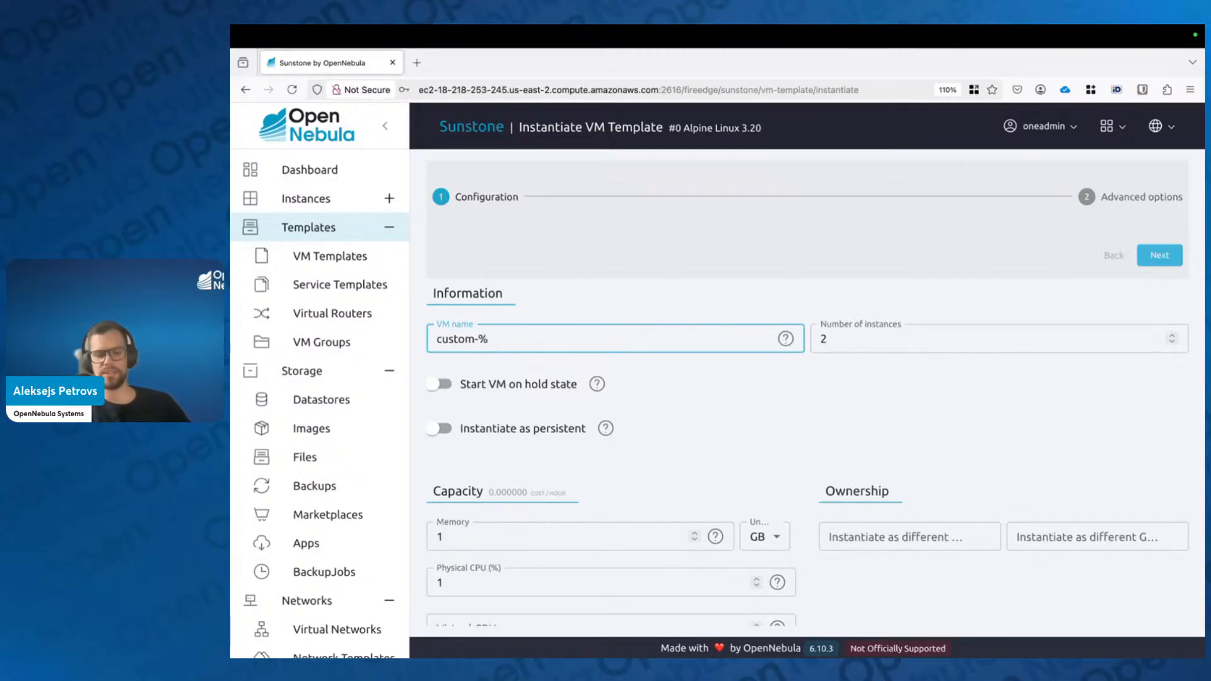
pyautogui.write('idx')
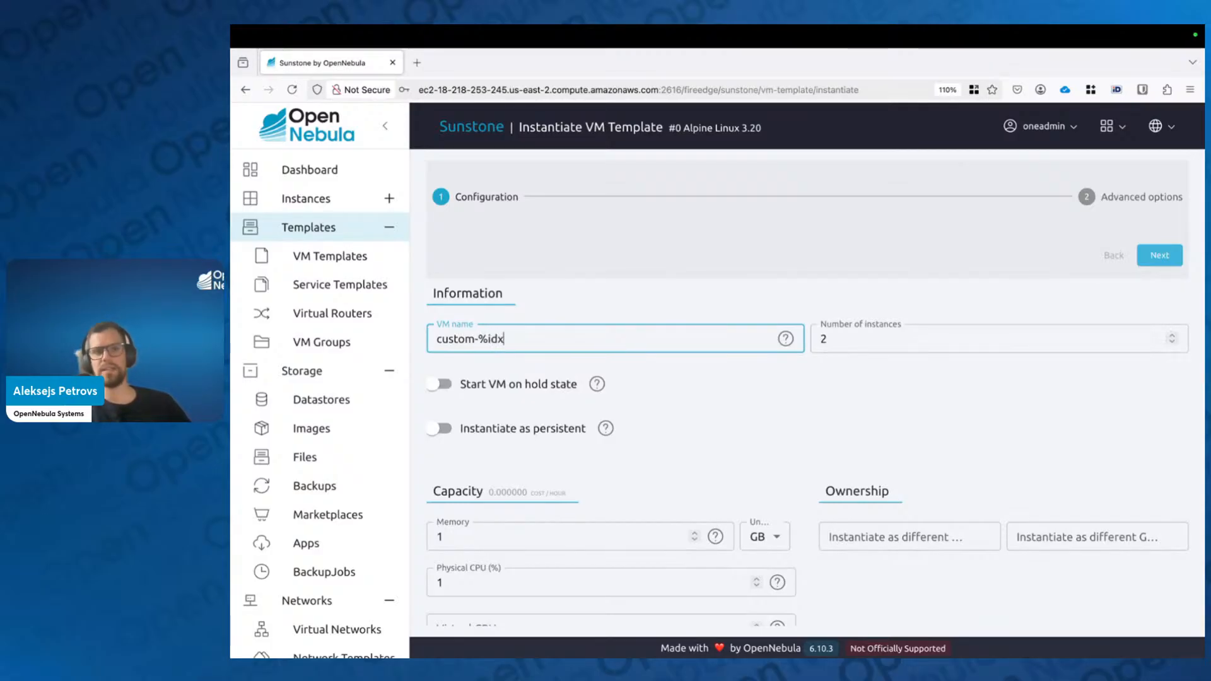
pyautogui.click(662, 297)
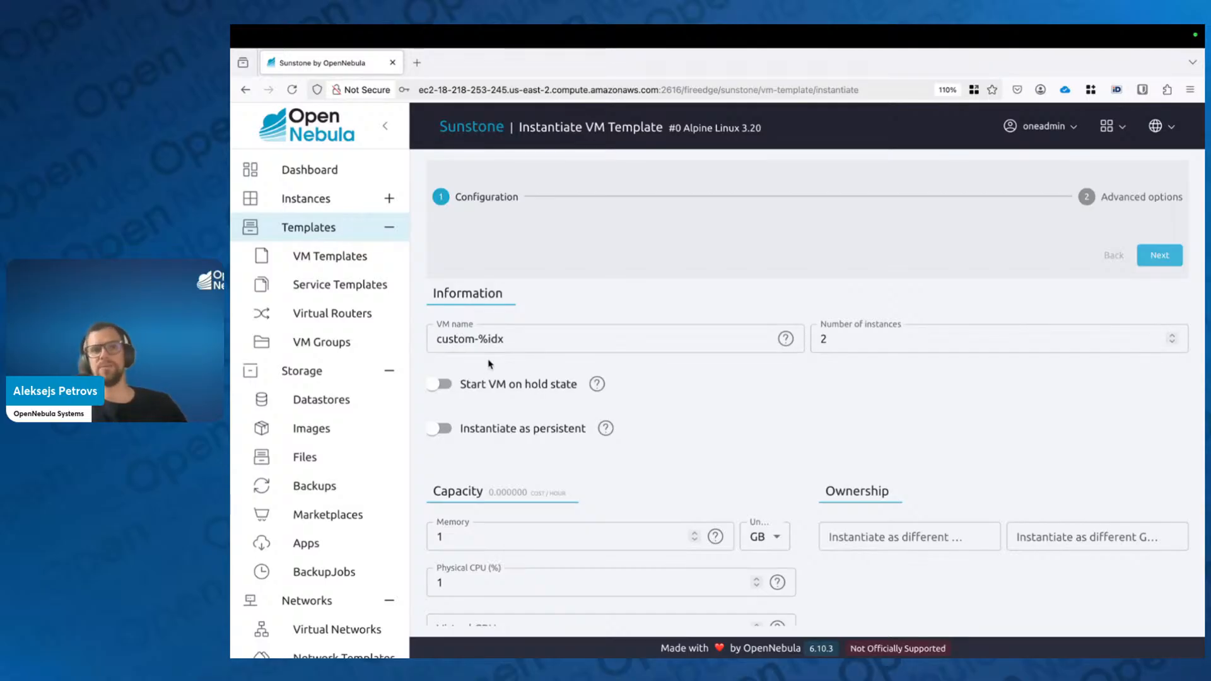
pyautogui.moveTo(504, 339); pyautogui.dragTo(477, 339)
pyautogui.click(673, 389)
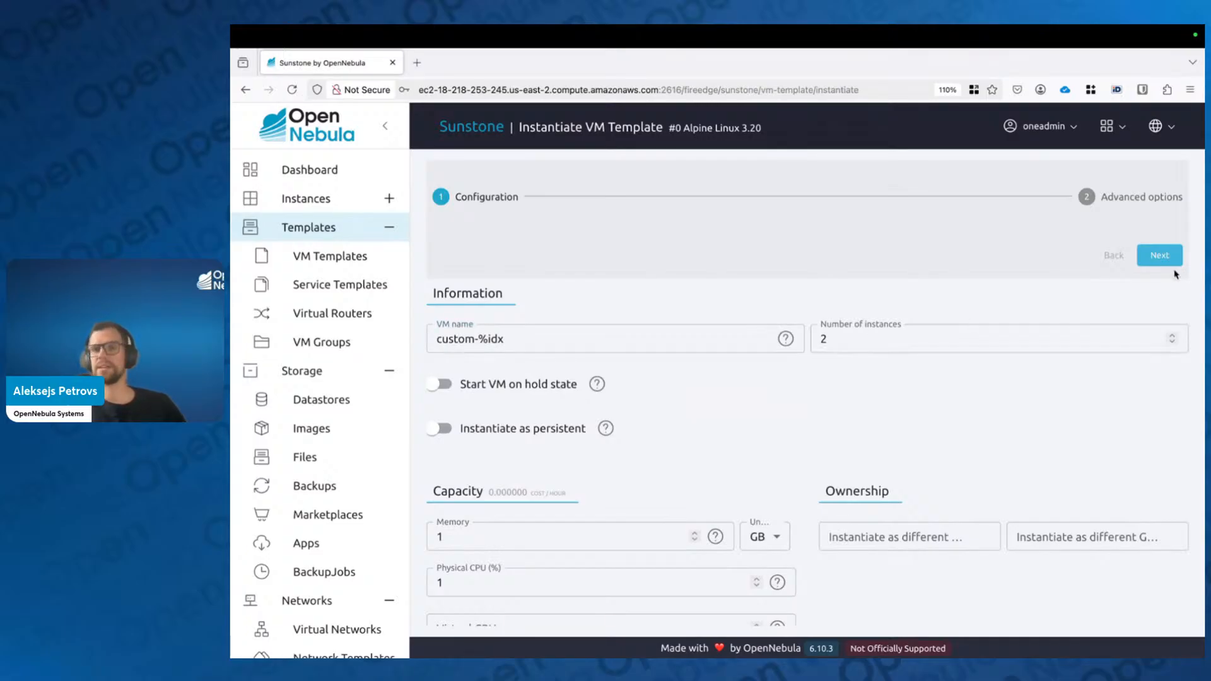
pyautogui.moveTo(530, 341); pyautogui.dragTo(380, 330)
pyautogui.press('BackSpace')
pyautogui.click(631, 252)
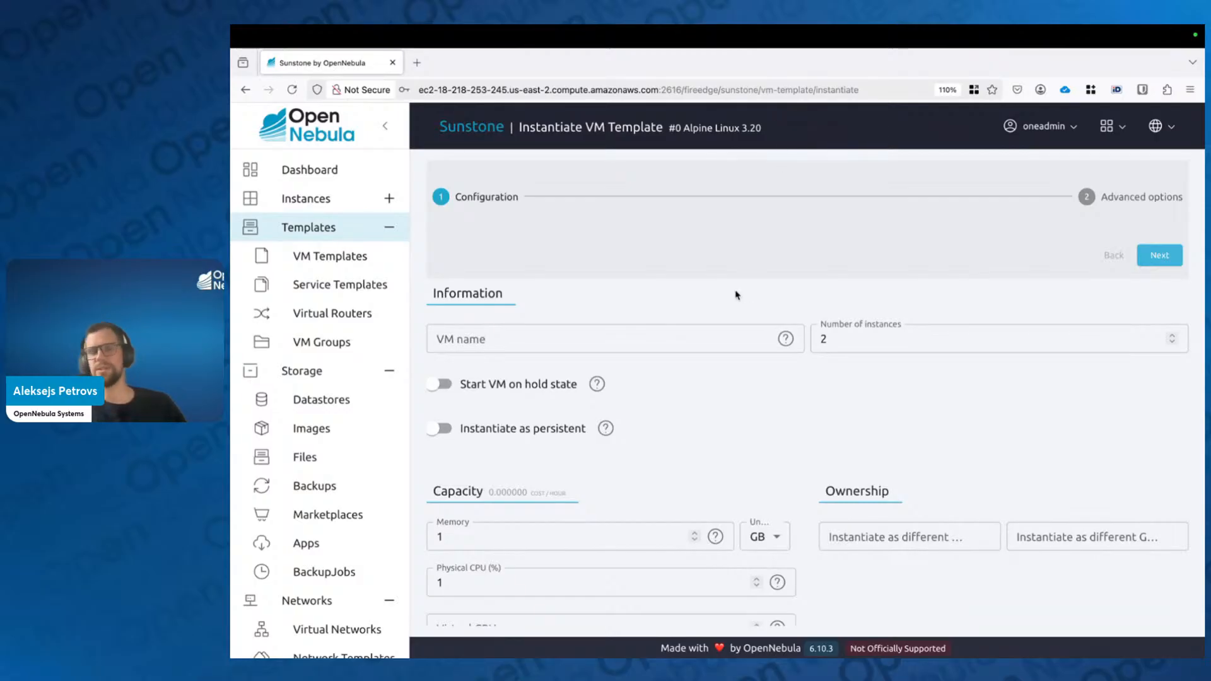
pyautogui.click(705, 333)
pyautogui.write('custo')
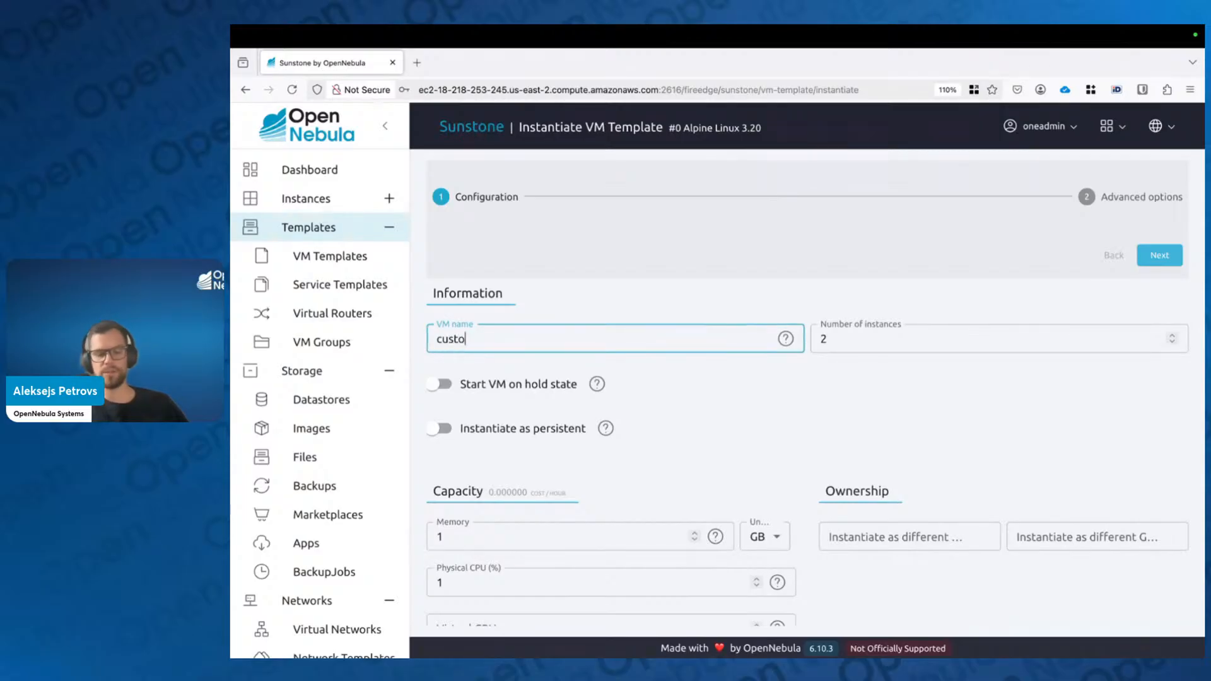
pyautogui.write('m-%dx')
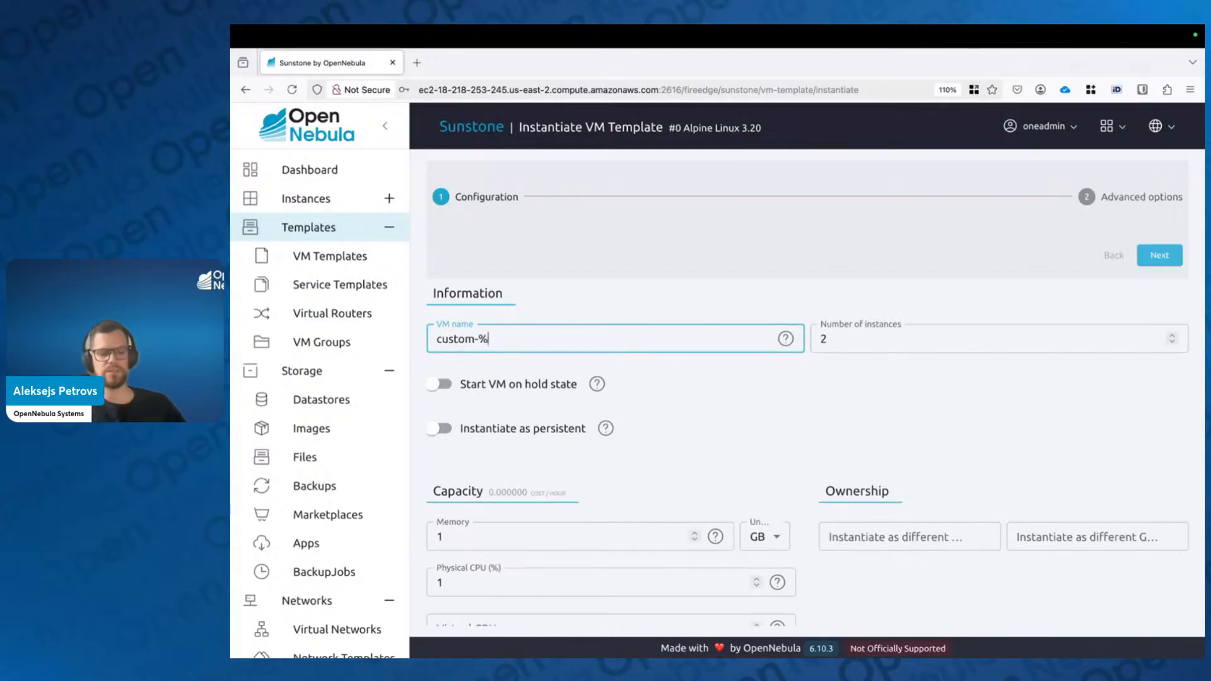
pyautogui.press('Left')
pyautogui.press('Left')
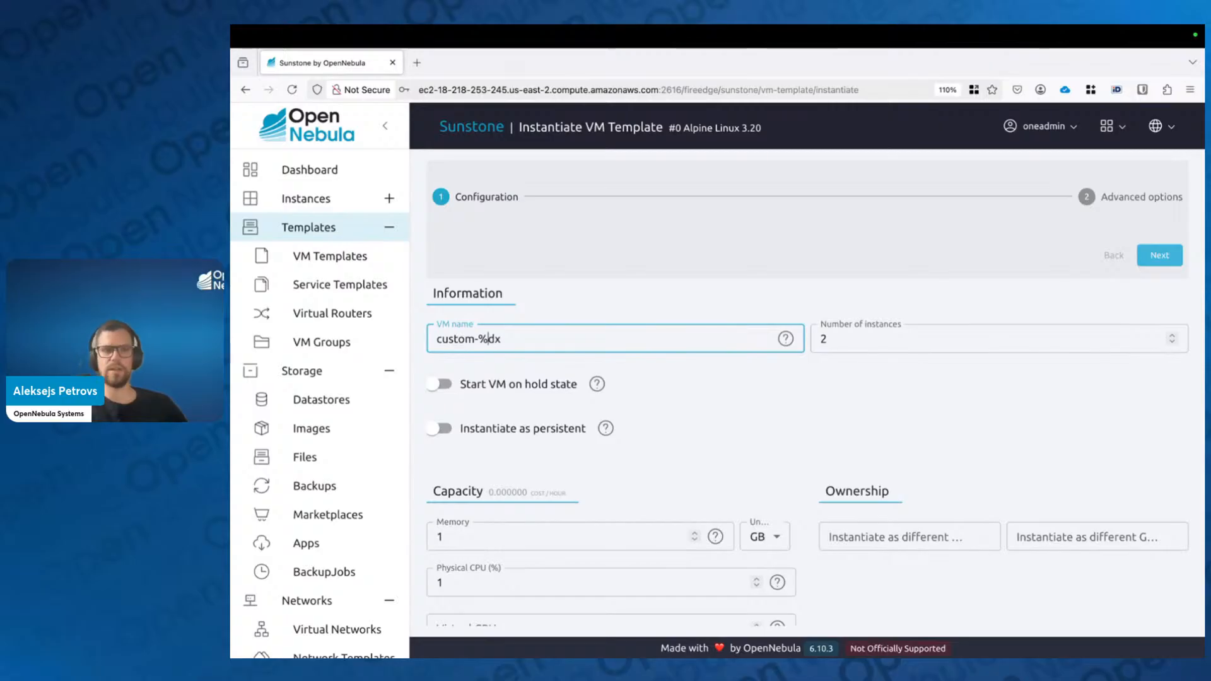
pyautogui.write('i')
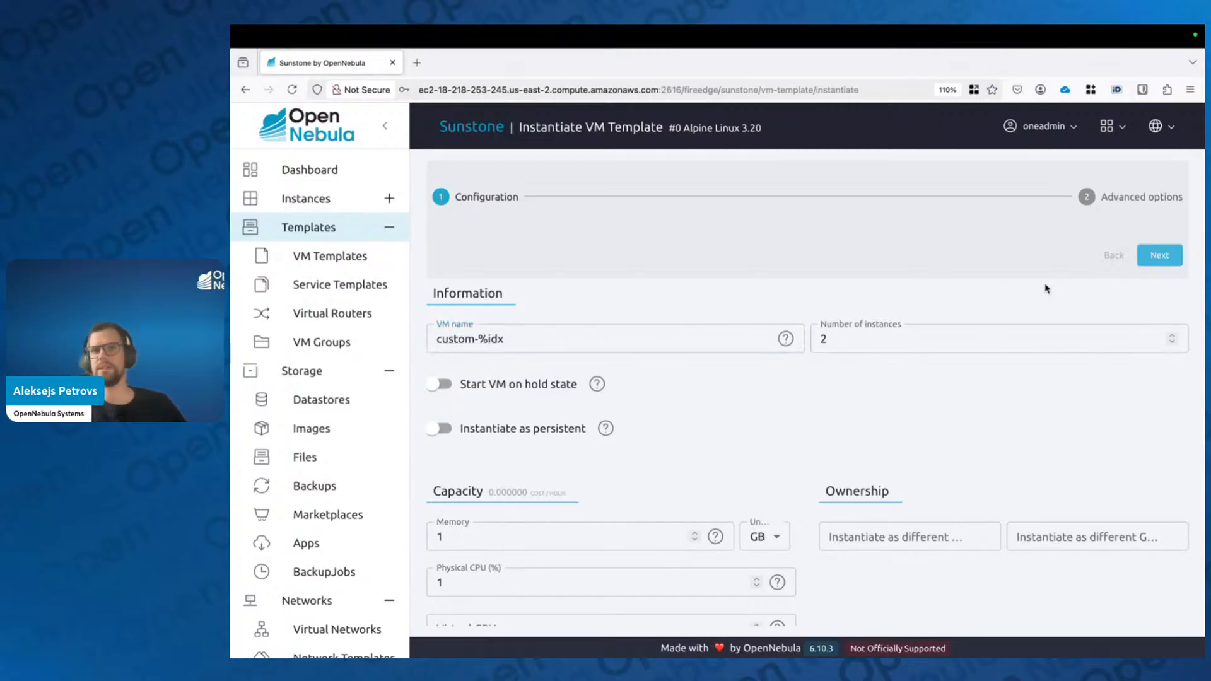
# Step: Confirm NIC0 uses vnet, create custom-0 and custom-1, then advance to the Virtual Machines slide
pyautogui.click(1166, 263)
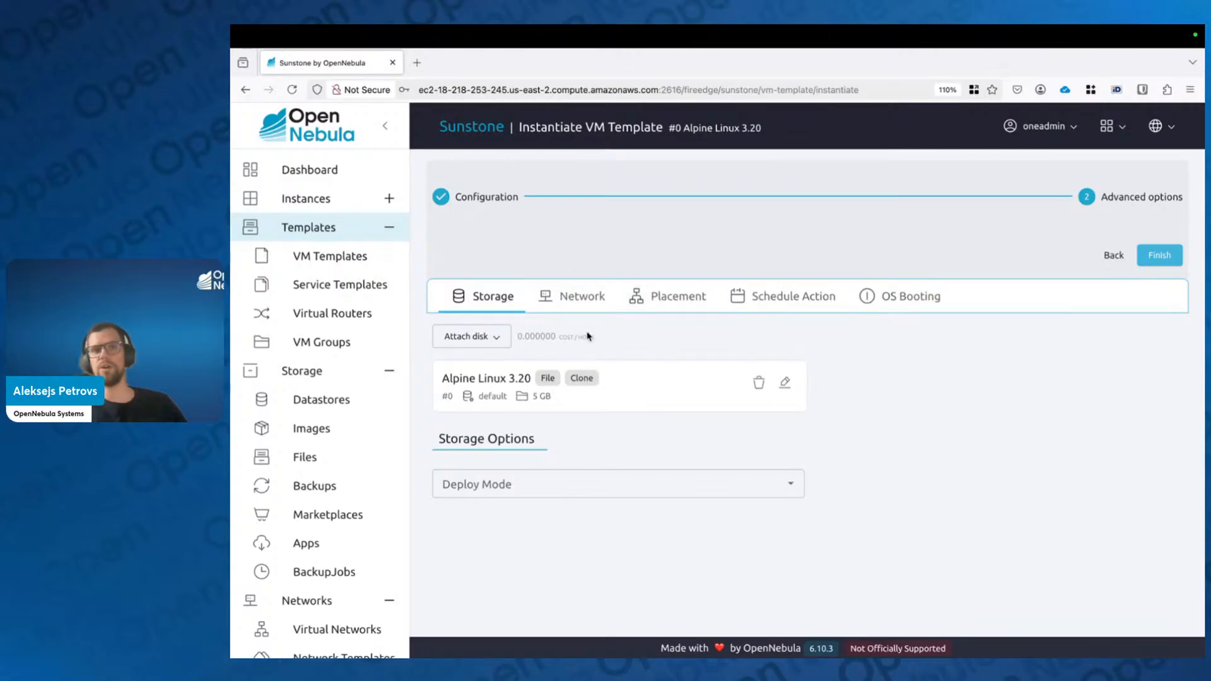
pyautogui.click(577, 297)
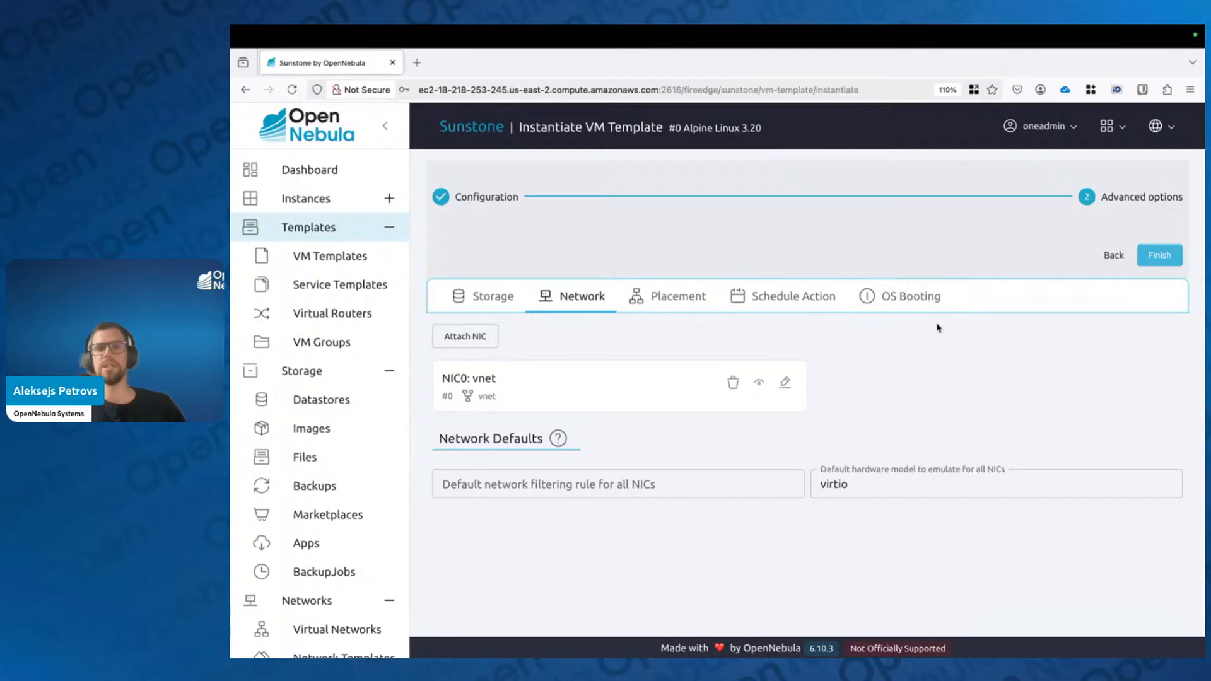
pyautogui.click(1177, 256)
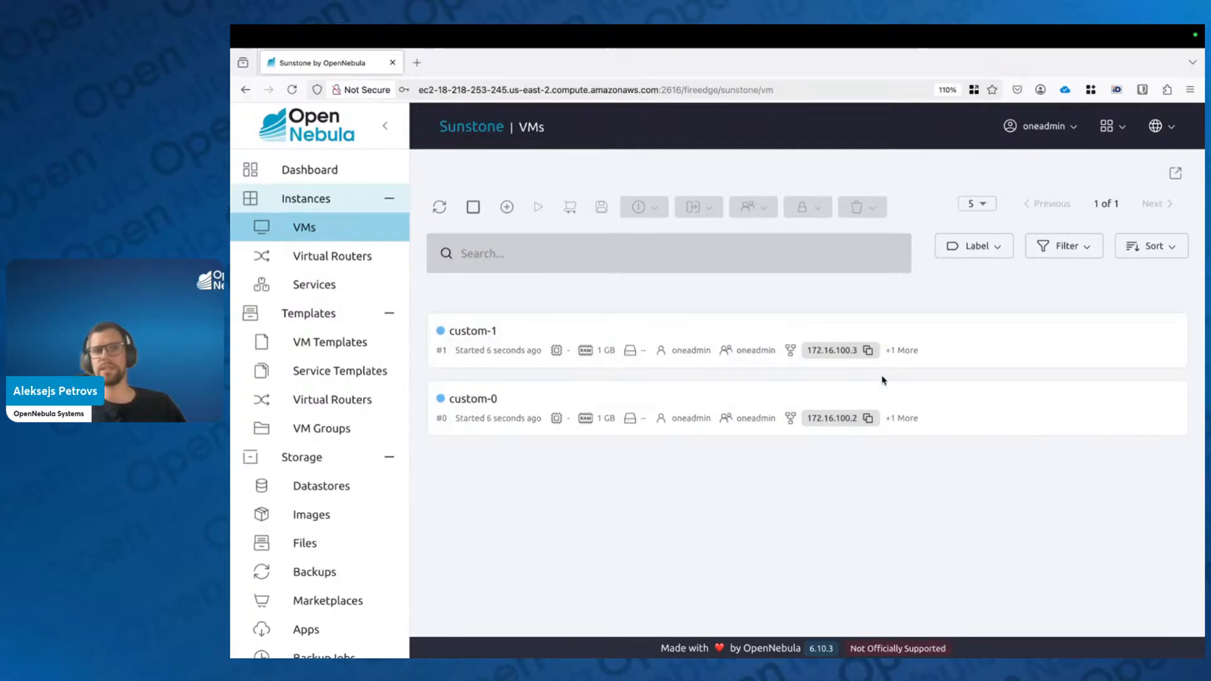
pyautogui.hotkey('ctrl', 'Left')
pyautogui.press('Right')
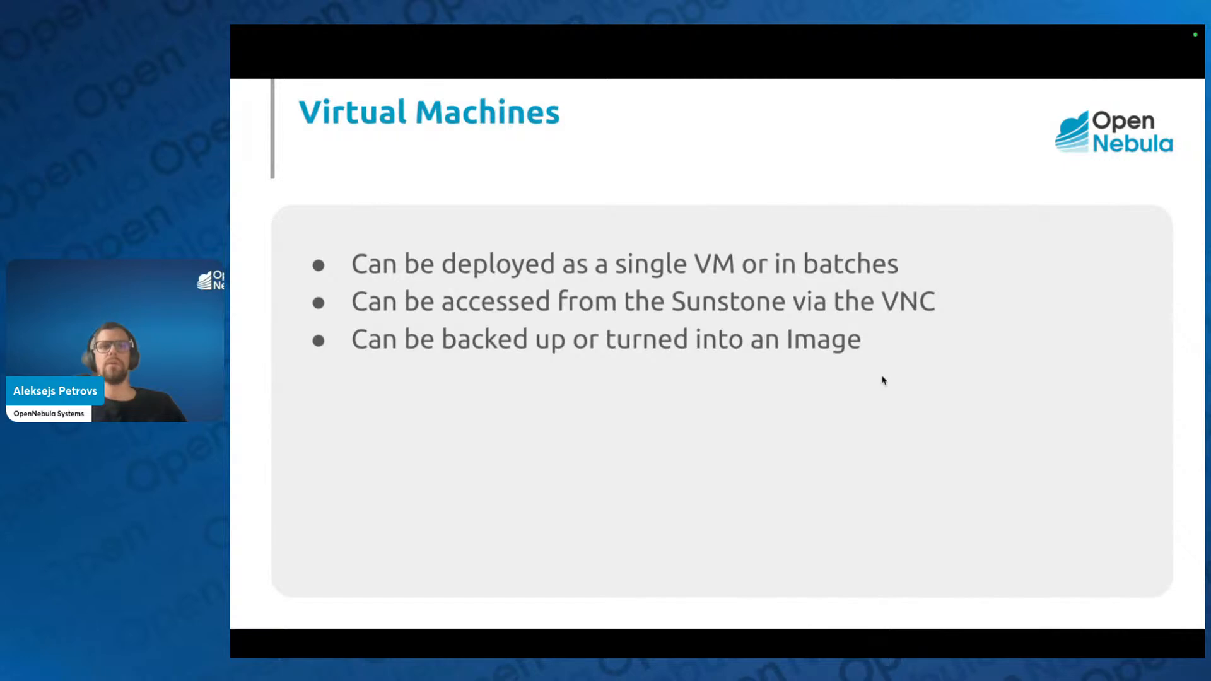
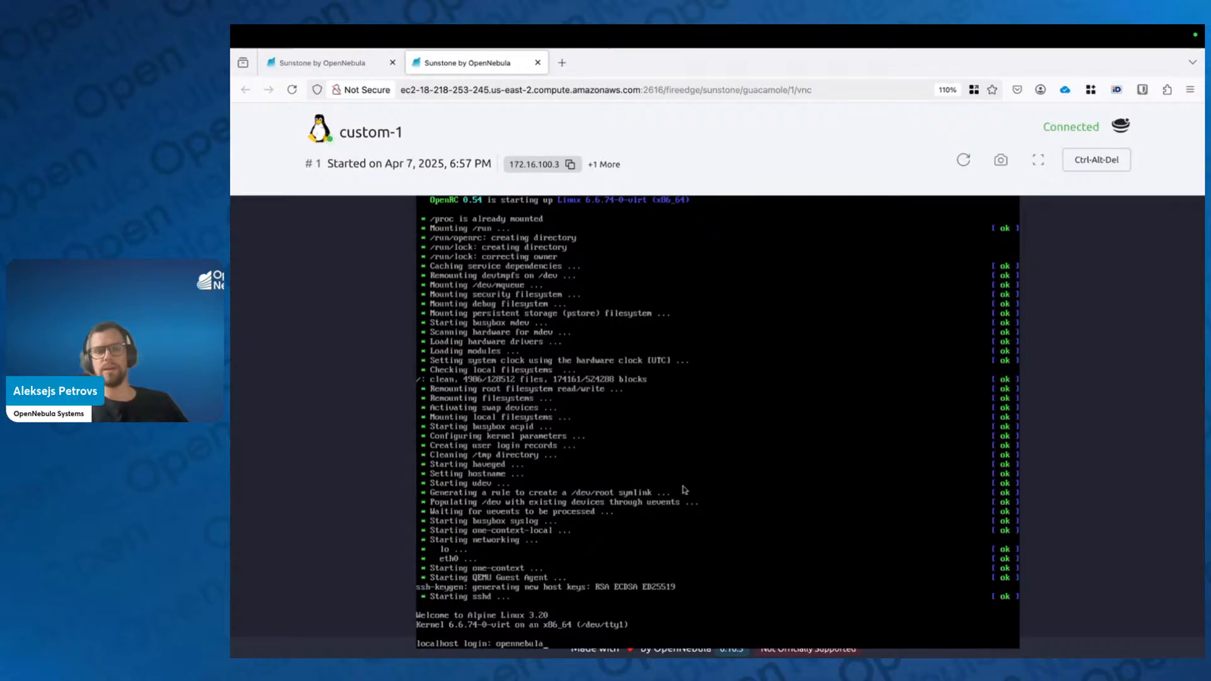
# Step: Correct the login name to root and log in to custom-1's console with the password
pyautogui.press('BackSpace')
pyautogui.press('BackSpace')
pyautogui.press('BackSpace')
pyautogui.press('BackSpace')
pyautogui.write('r')
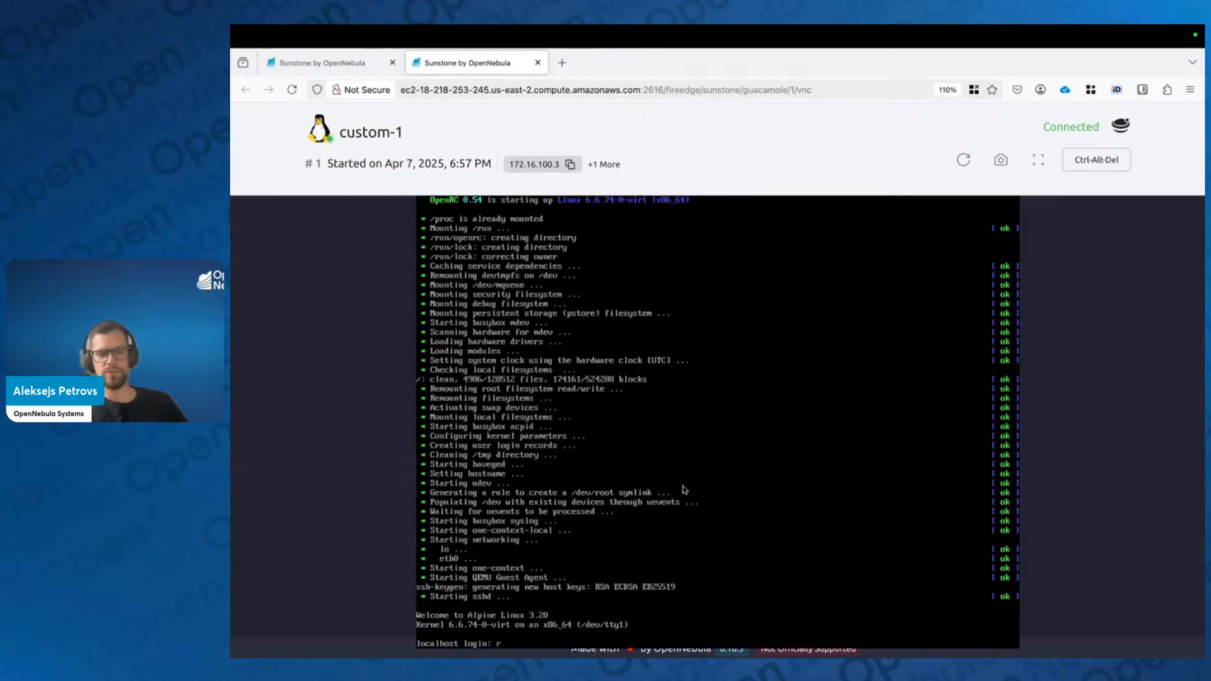
pyautogui.write('oot')
pyautogui.press('Return')
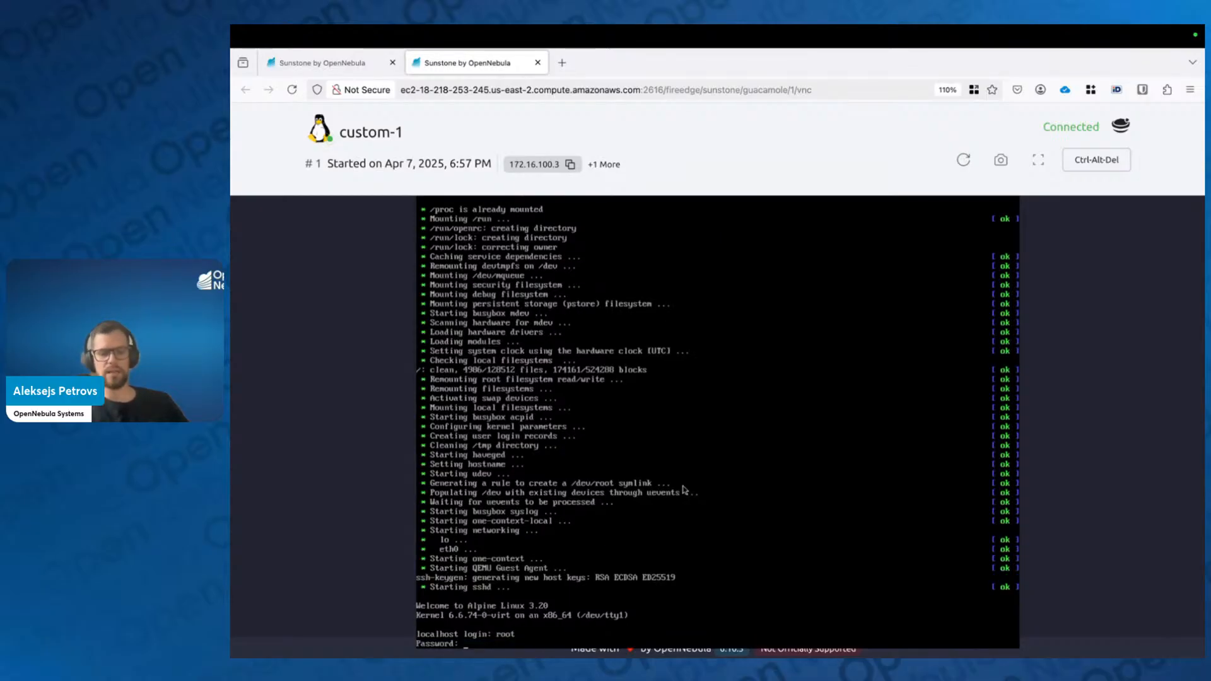
pyautogui.press('Return')
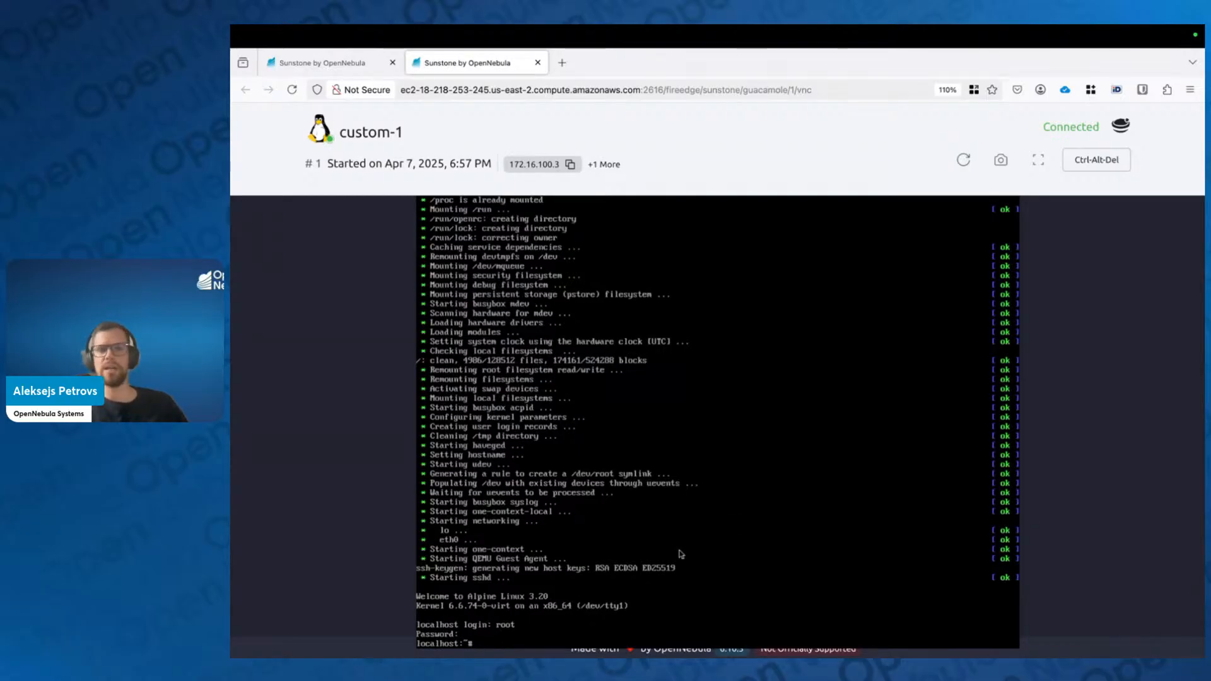
# Step: Clear the console screen and run the date command at the shell prompt
pyautogui.hotkey('ctrl', 'l')
pyautogui.press('Return')
pyautogui.press('Return')
pyautogui.press('Return')
pyautogui.press('Return')
pyautogui.press('Return')
pyautogui.press('Return')
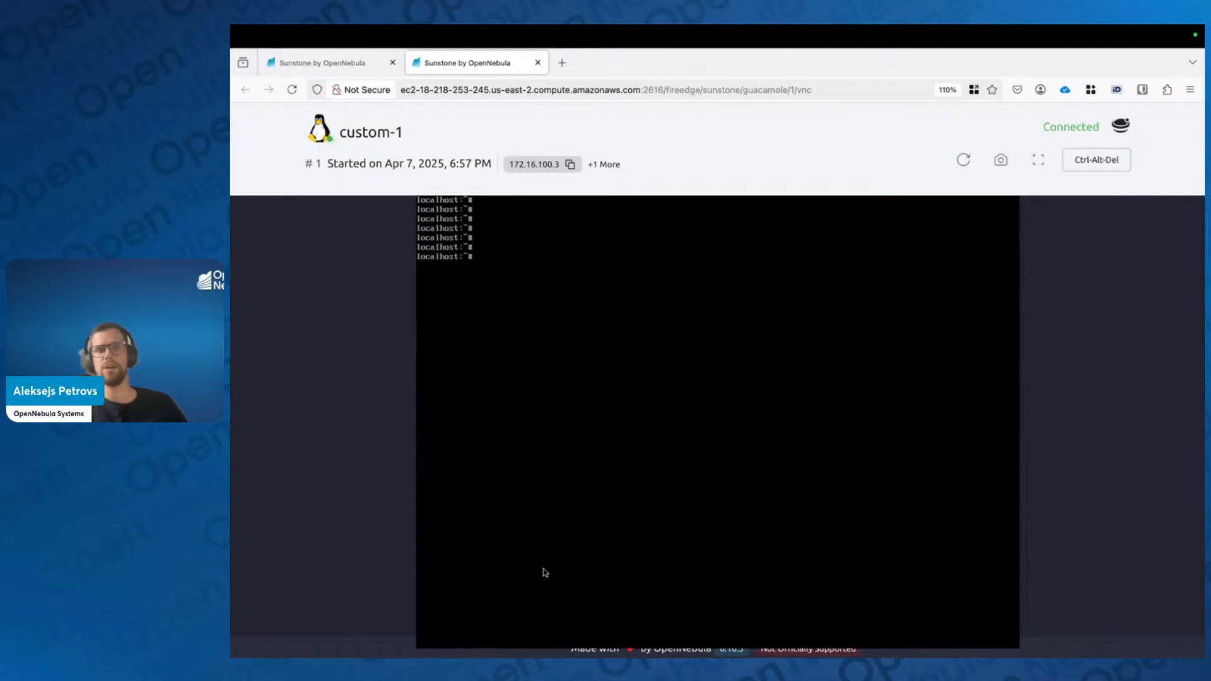
pyautogui.write('date')
pyautogui.press('Return')
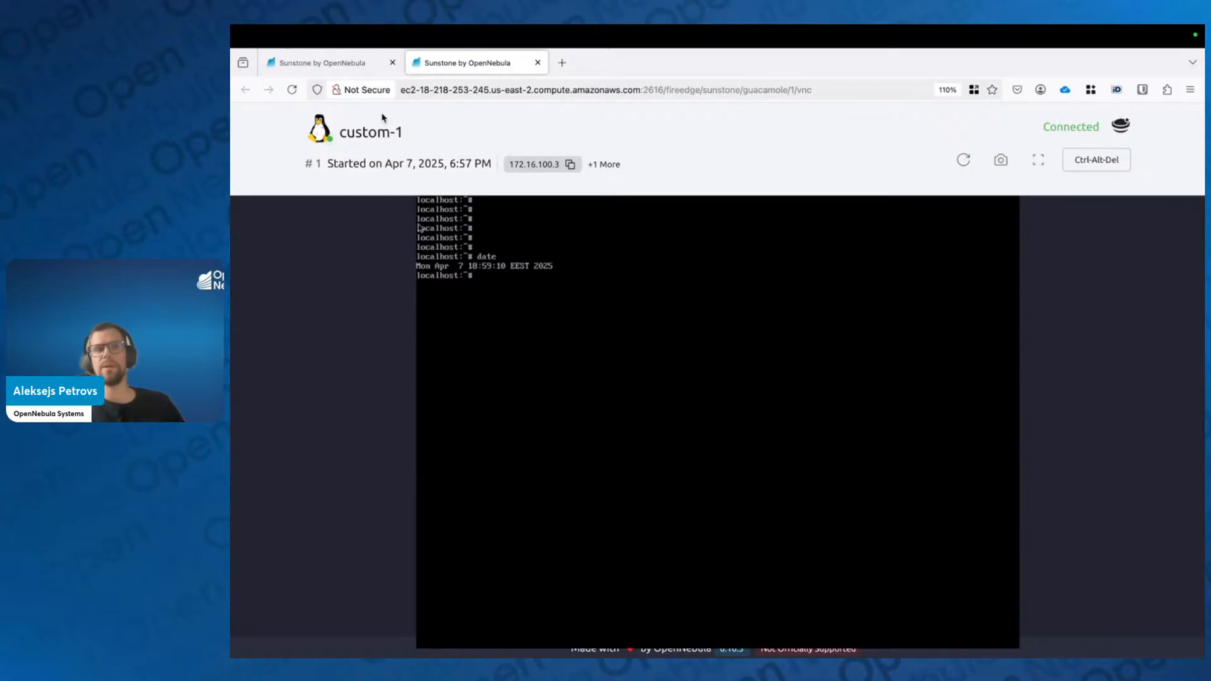
# Step: Back in the VMs list, inspect custom-1's Storage and Snapshot tabs
pyautogui.click(354, 70)
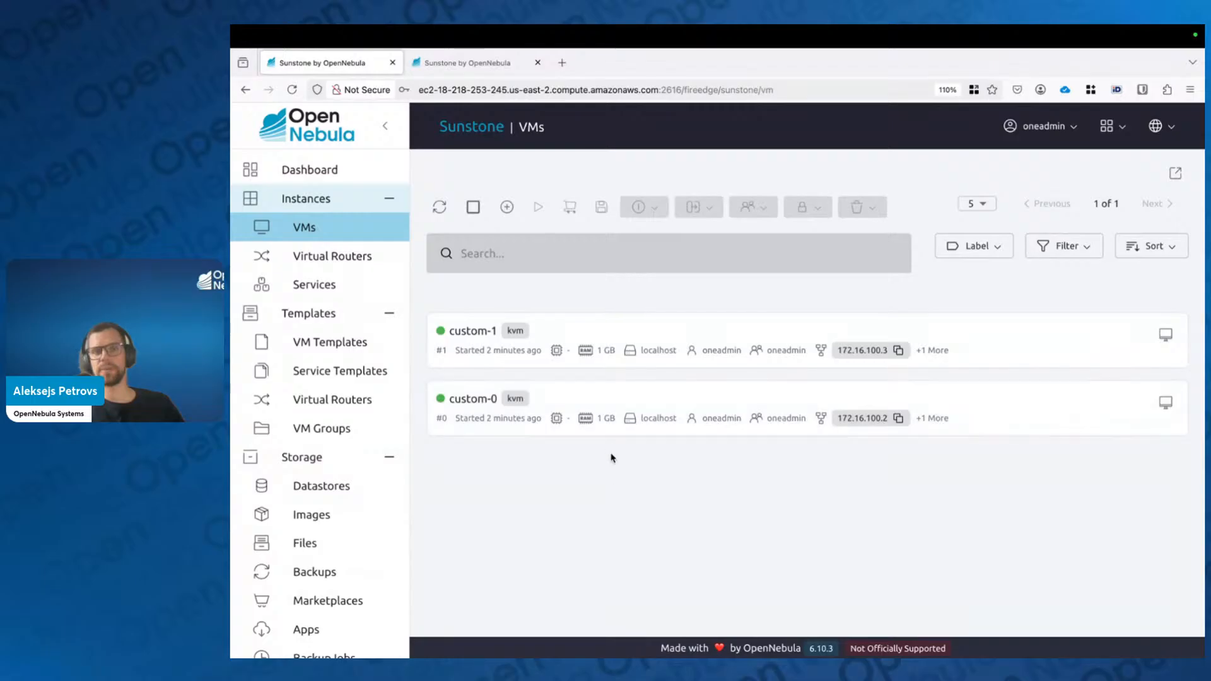
pyautogui.click(611, 331)
pyautogui.moveTo(805, 387); pyautogui.dragTo(811, 225)
pyautogui.click(535, 288)
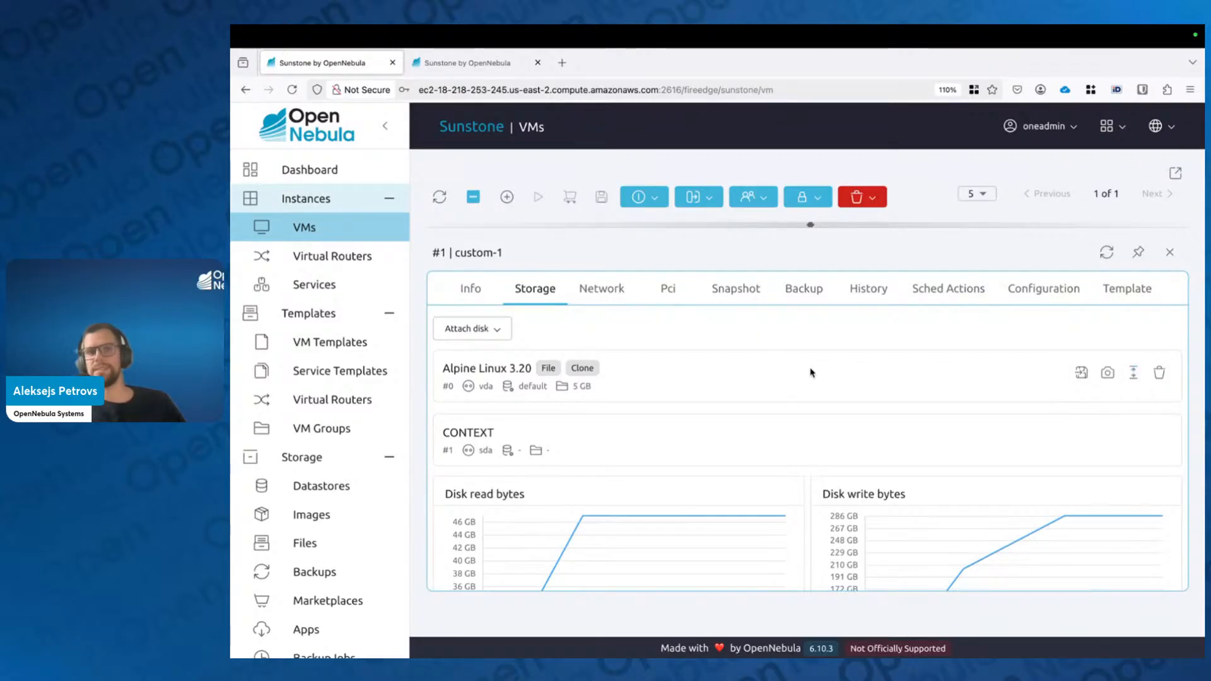
pyautogui.click(741, 292)
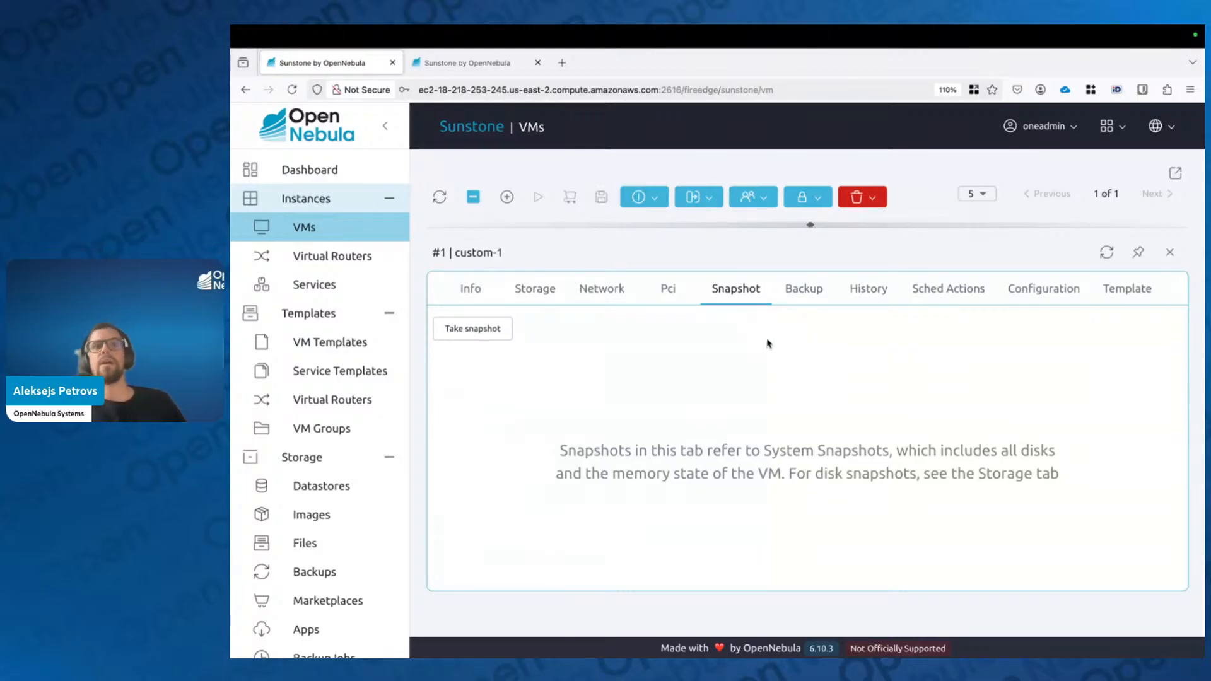
pyautogui.click(533, 289)
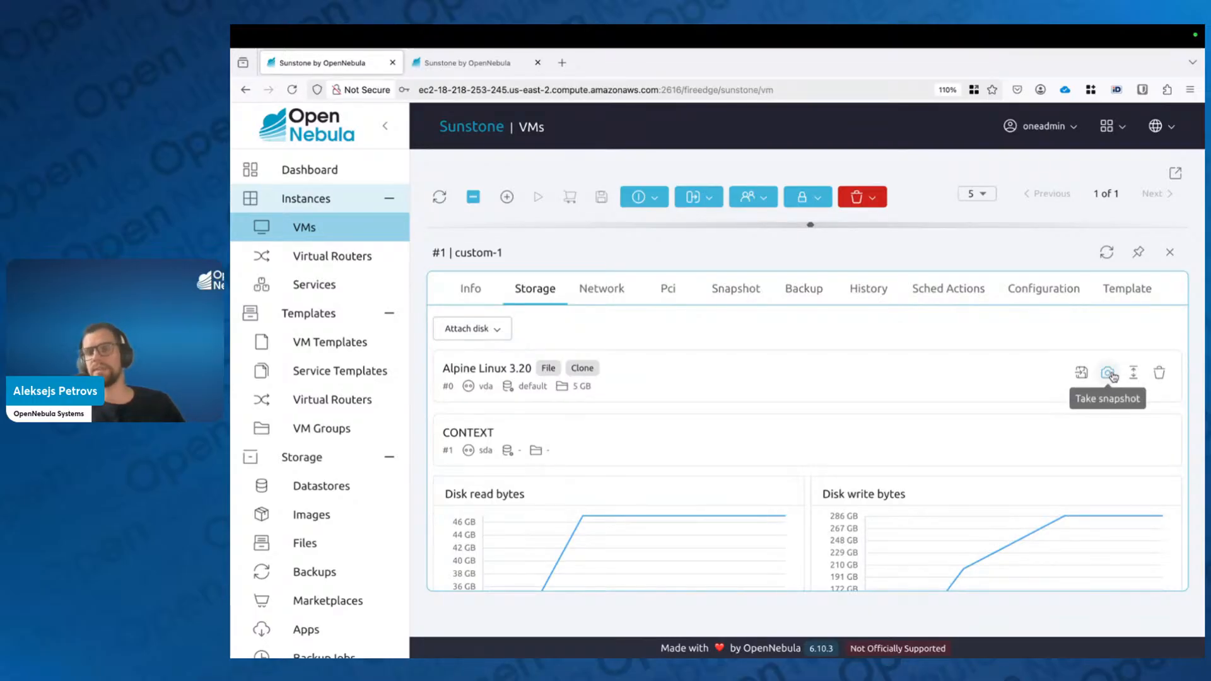
# Step: Close custom-1's details, refresh the VM list, and reopen custom-1's Storage tab
pyautogui.click(1164, 257)
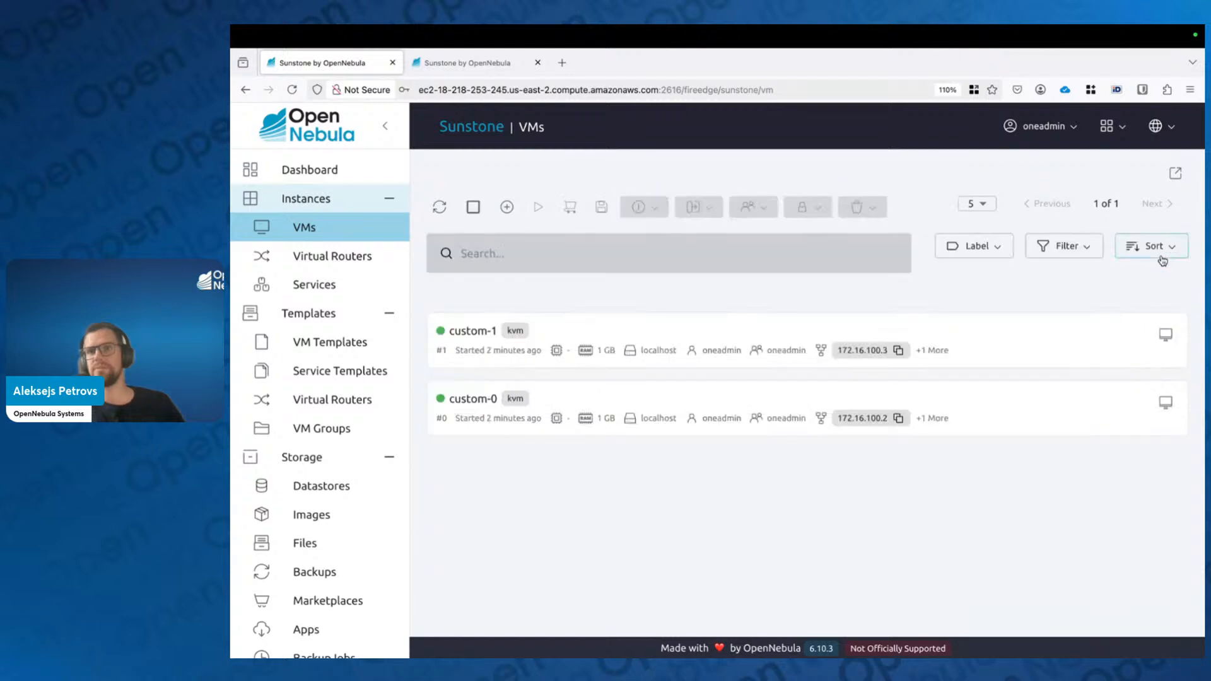
pyautogui.click(443, 207)
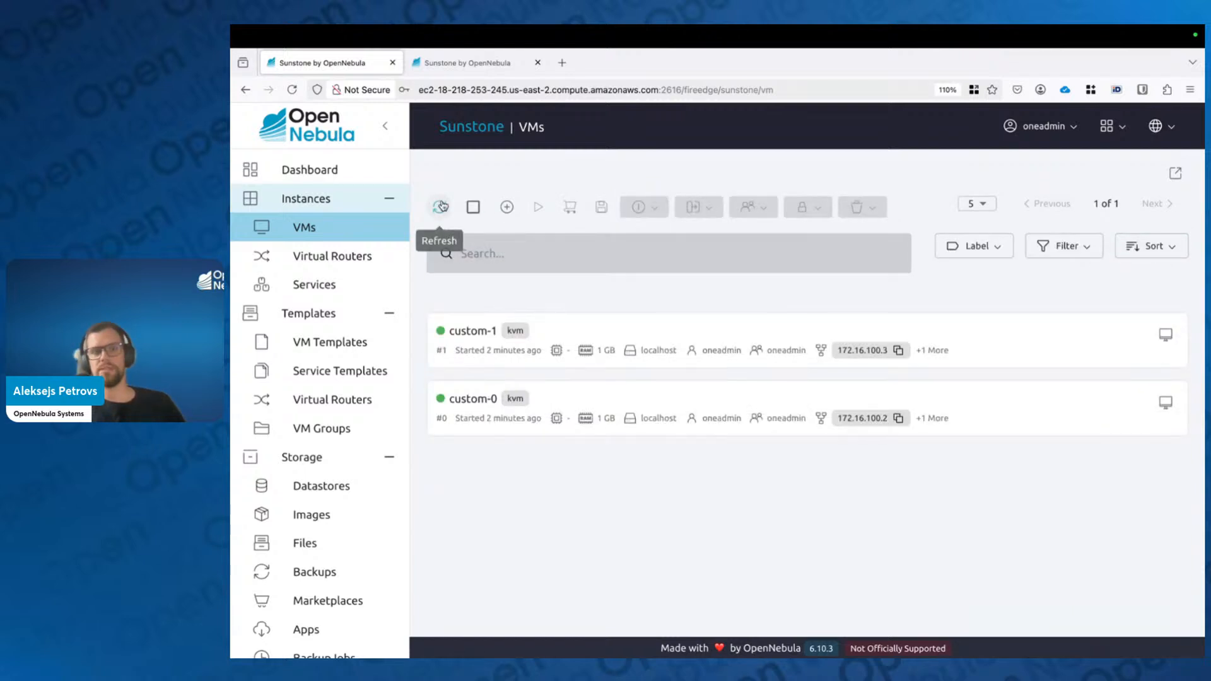
pyautogui.click(555, 335)
pyautogui.click(550, 290)
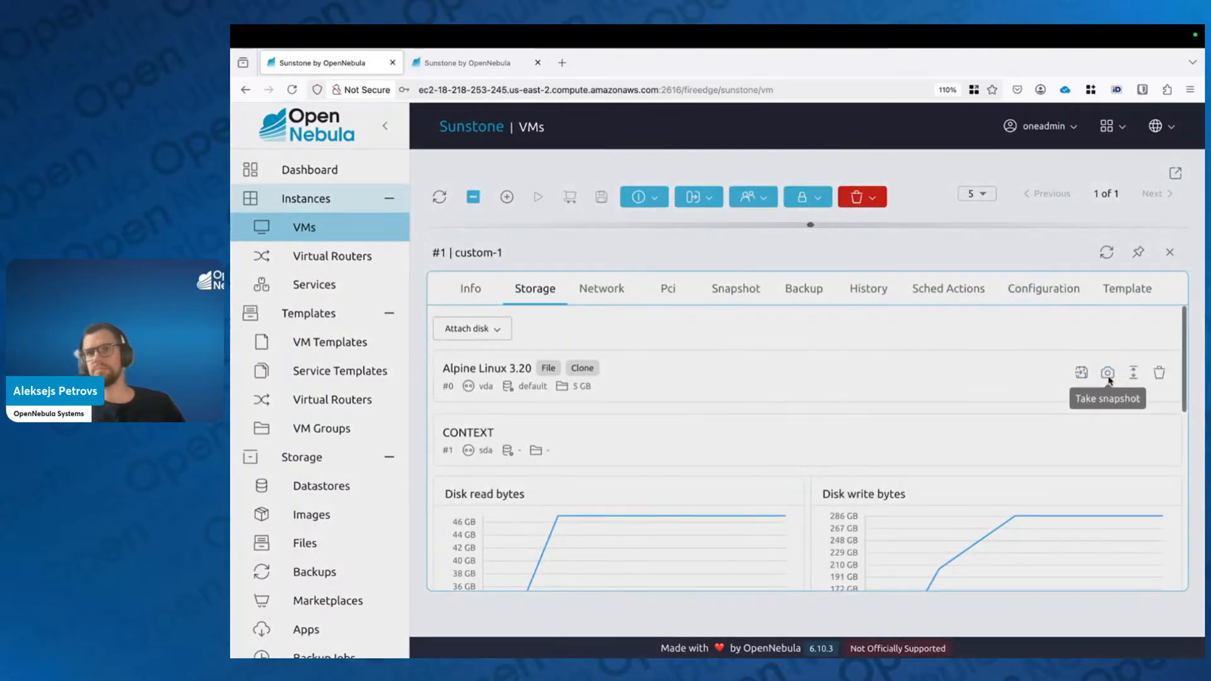
# Step: Take and accept a disk snapshot of the Alpine Linux 3.20 disk, then view system snapshots
pyautogui.click(1109, 376)
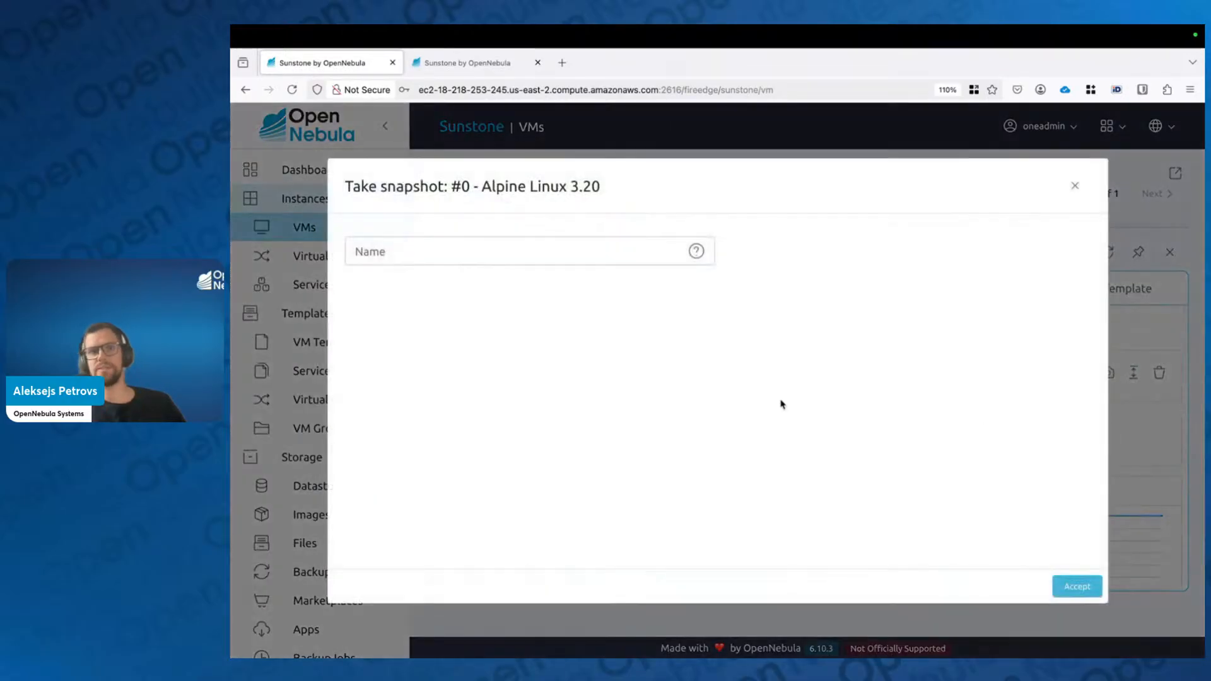
pyautogui.click(1080, 587)
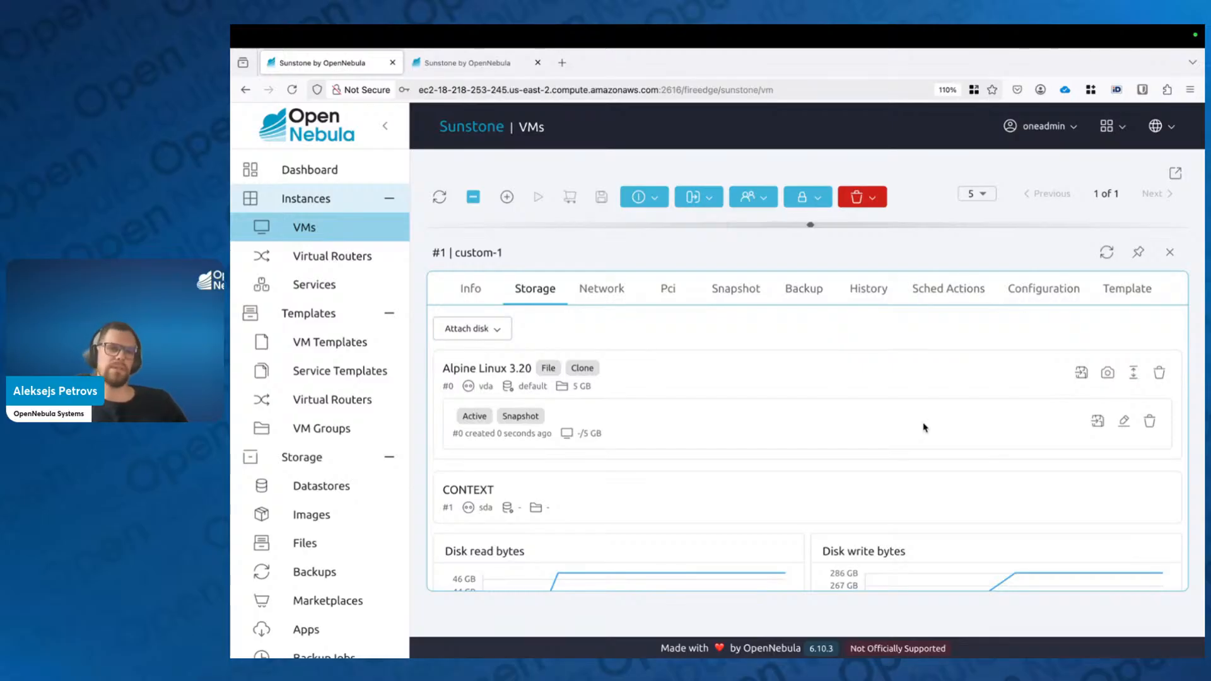
pyautogui.click(743, 289)
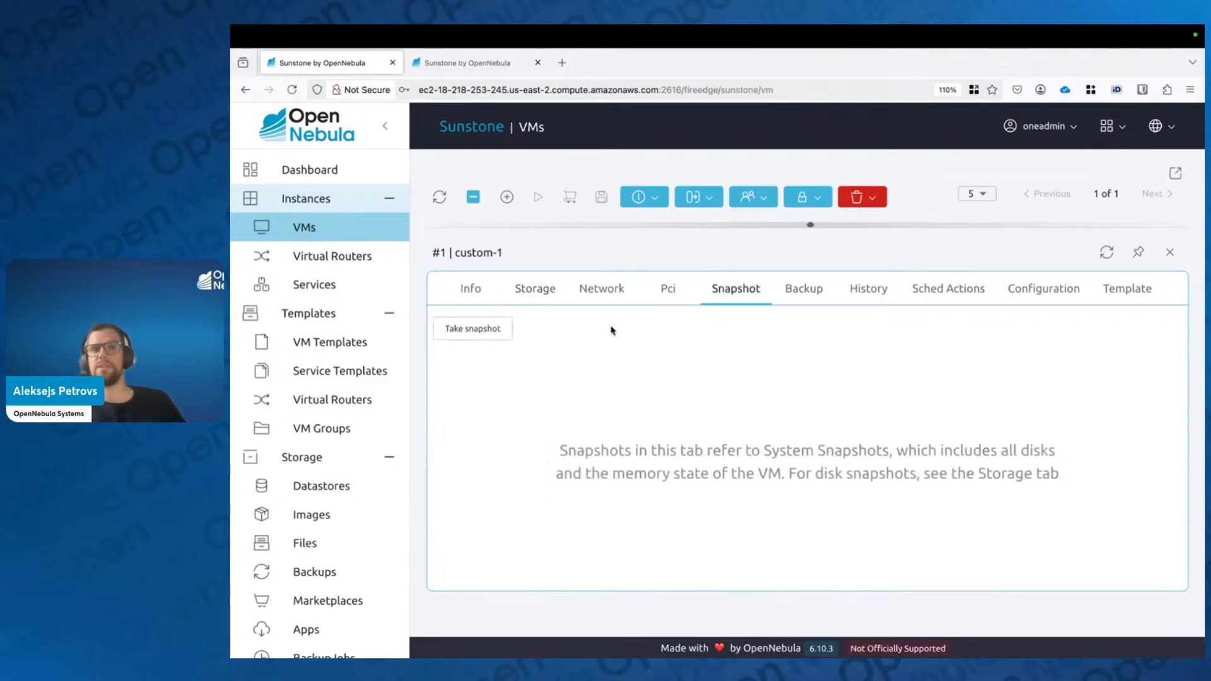
# Step: Take system snapshot snapshot-0 of custom-1, refresh, and return to its Storage view
pyautogui.click(473, 332)
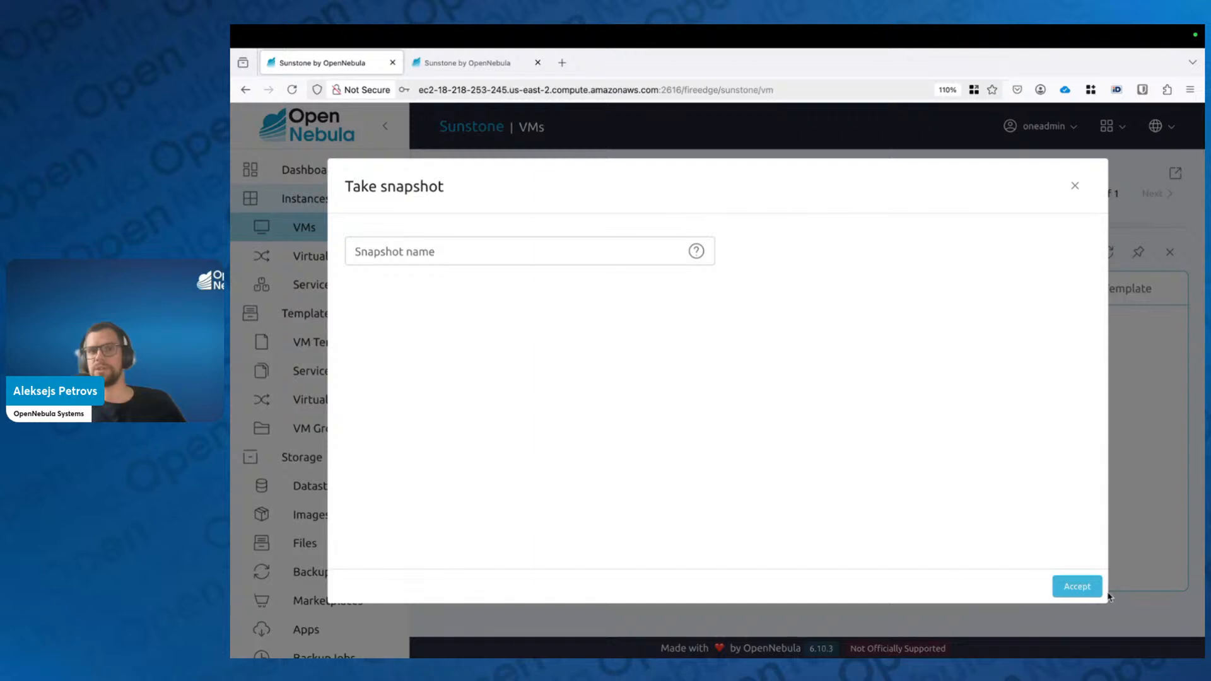
pyautogui.click(1101, 596)
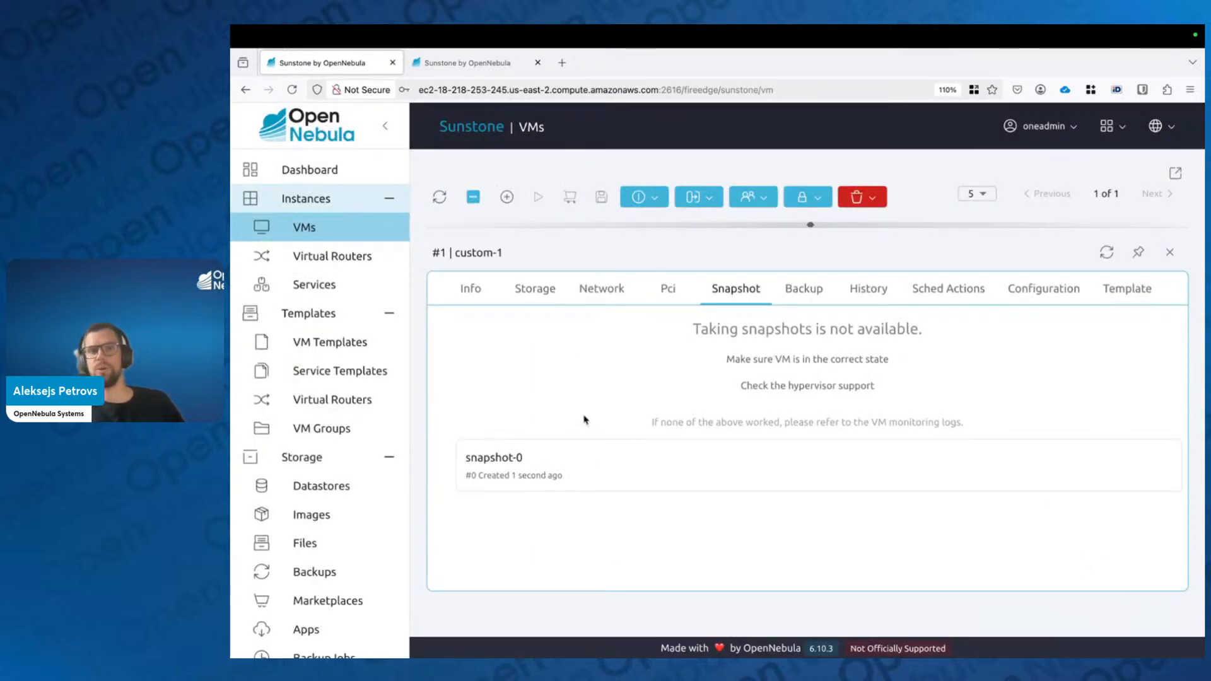
pyautogui.click(439, 197)
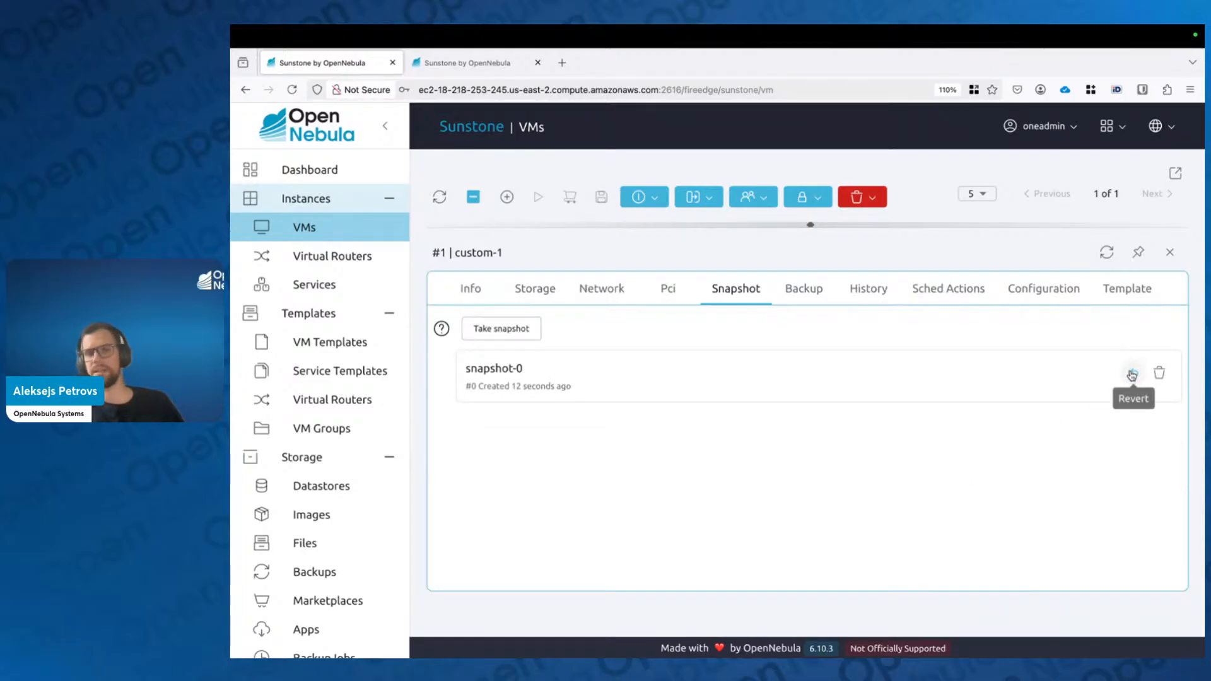
pyautogui.click(538, 287)
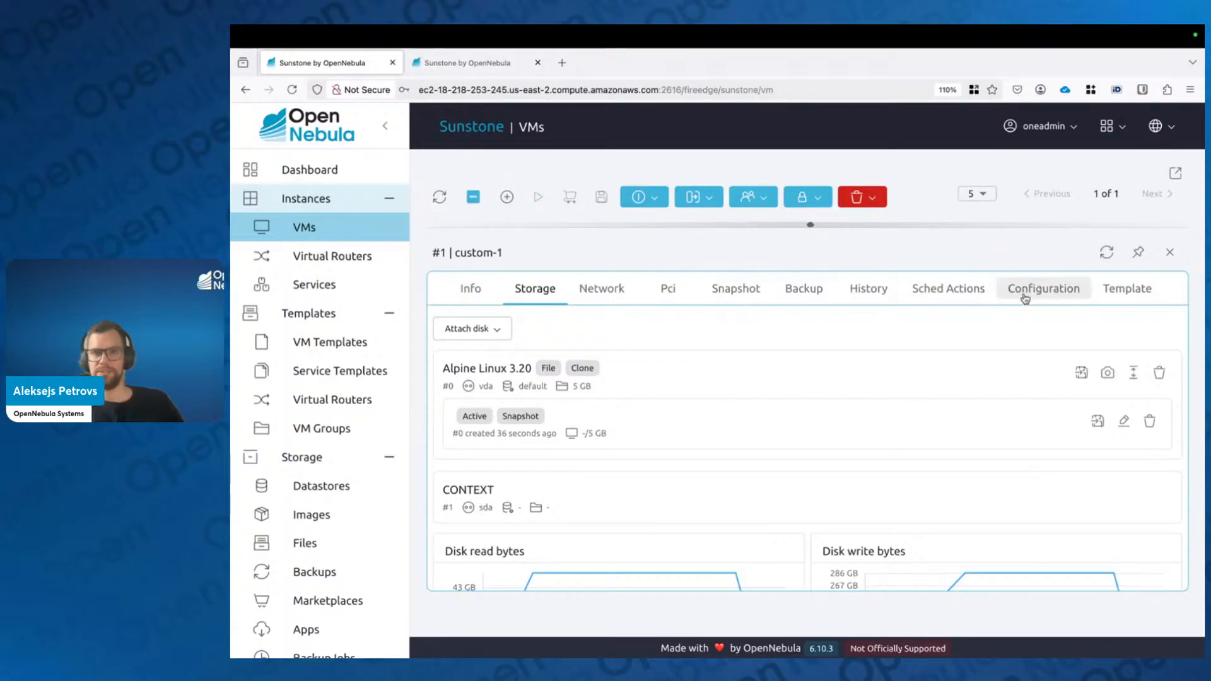
# Step: Close custom-1's details and open custom-0's VNC console, closing the duplicate tab
pyautogui.click(1171, 253)
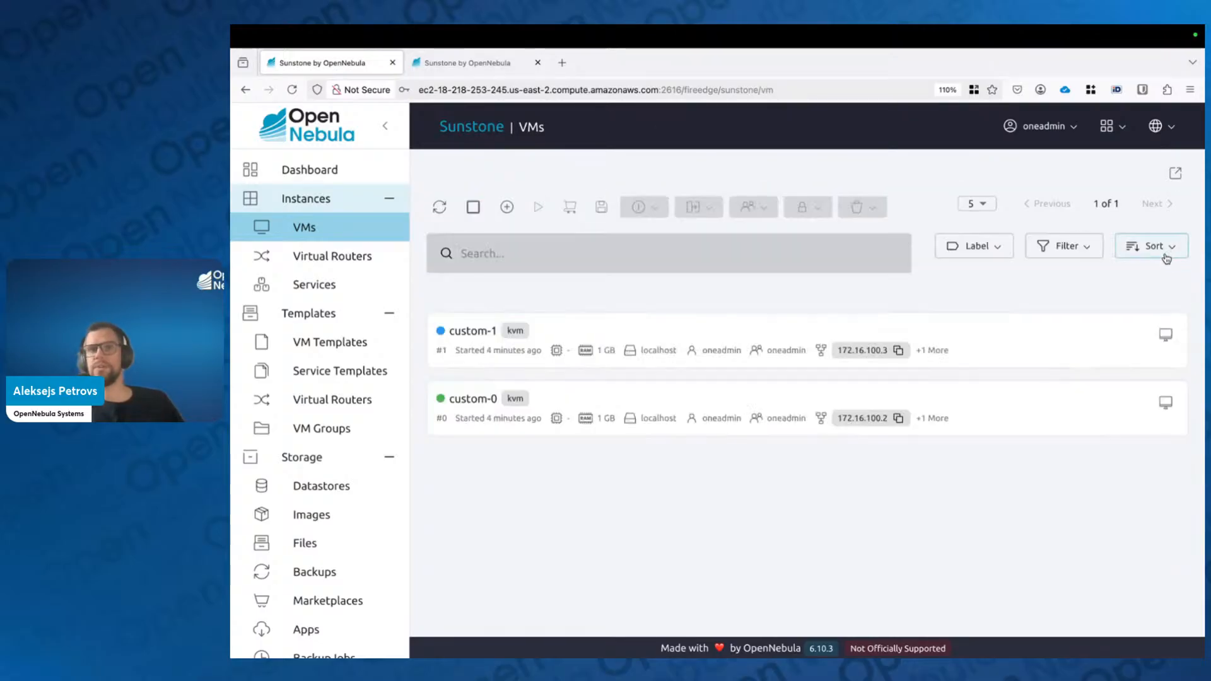
pyautogui.click(1166, 403)
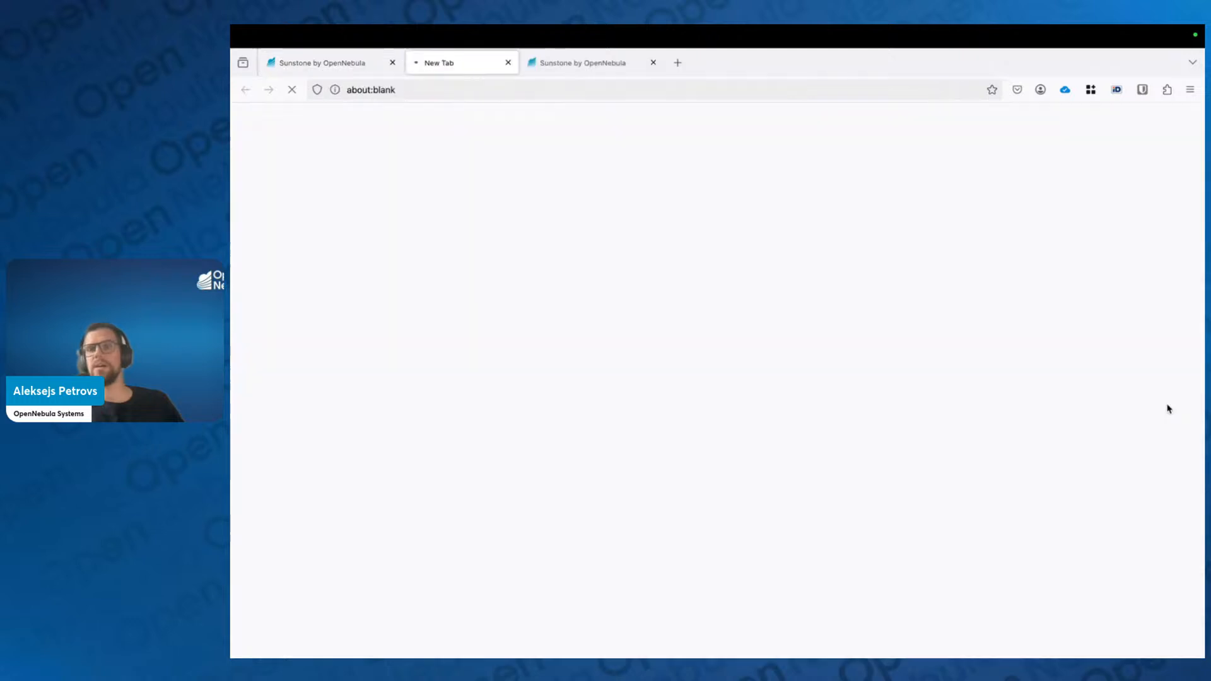
pyautogui.middleClick(595, 66)
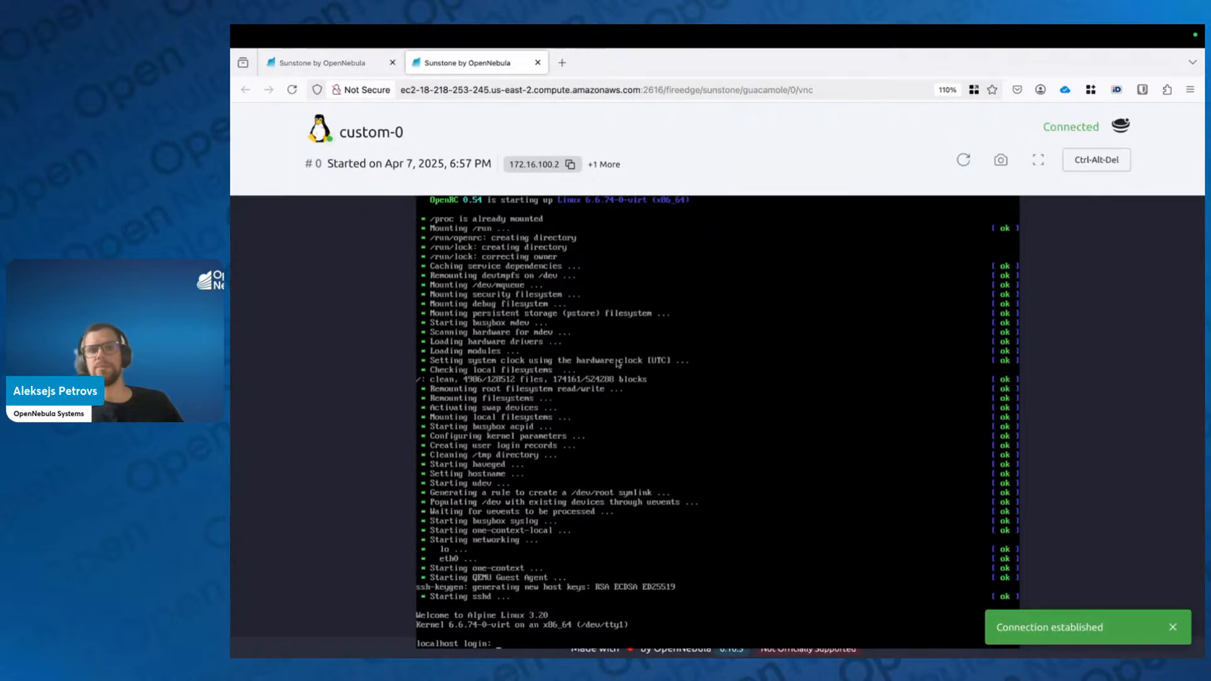
# Step: Attempt a root login on custom-0's console, which returns Login incorrect
pyautogui.press('Return')
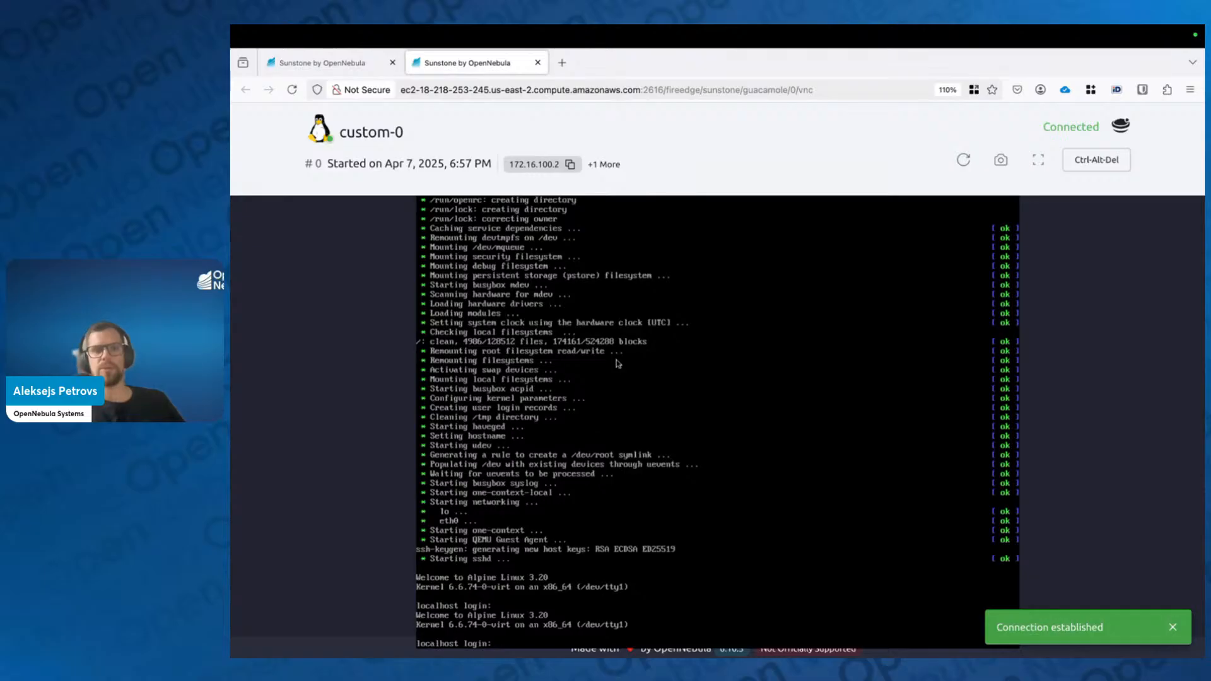
pyautogui.write('root')
pyautogui.press('Return')
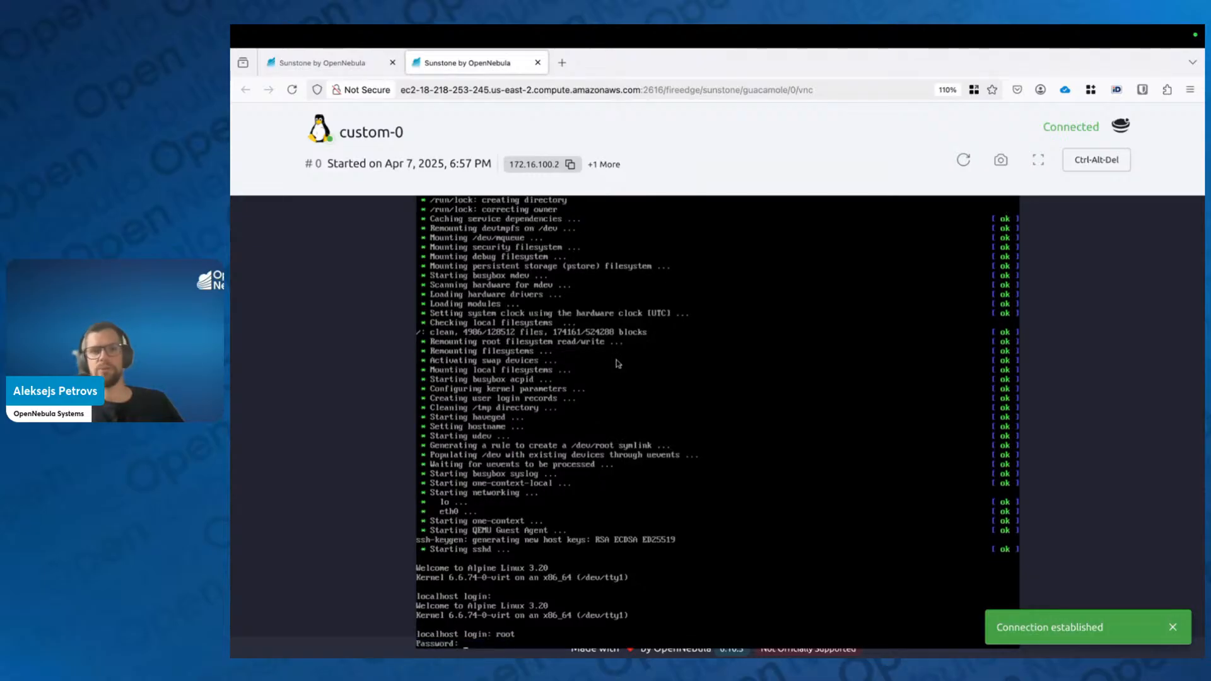
pyautogui.press('Return')
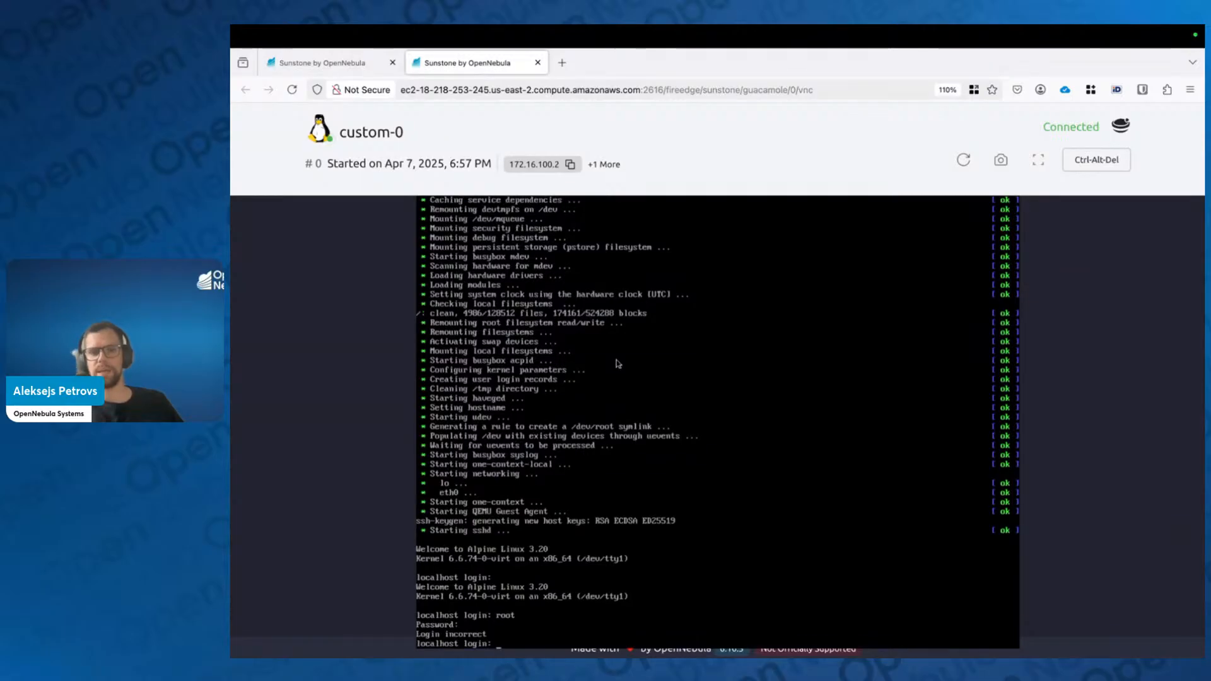
# Step: Open custom-0's Configuration tab and review its context values, including PASSWORD and TIMEZONE
pyautogui.click(357, 69)
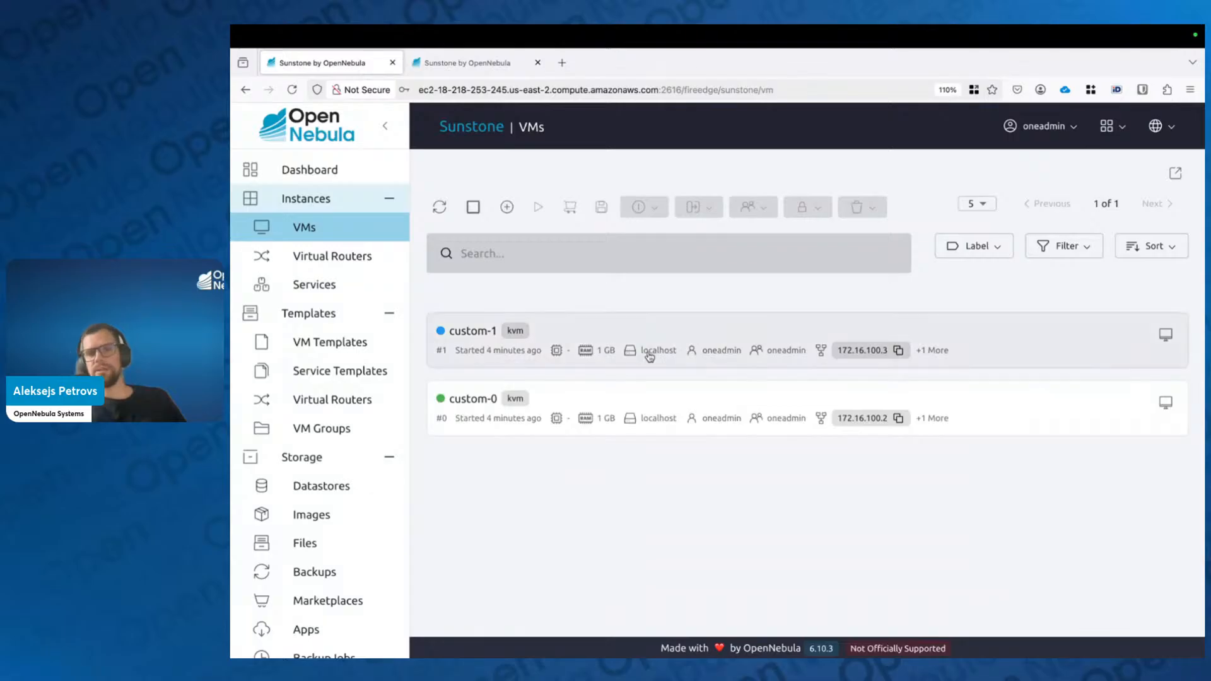
pyautogui.click(663, 406)
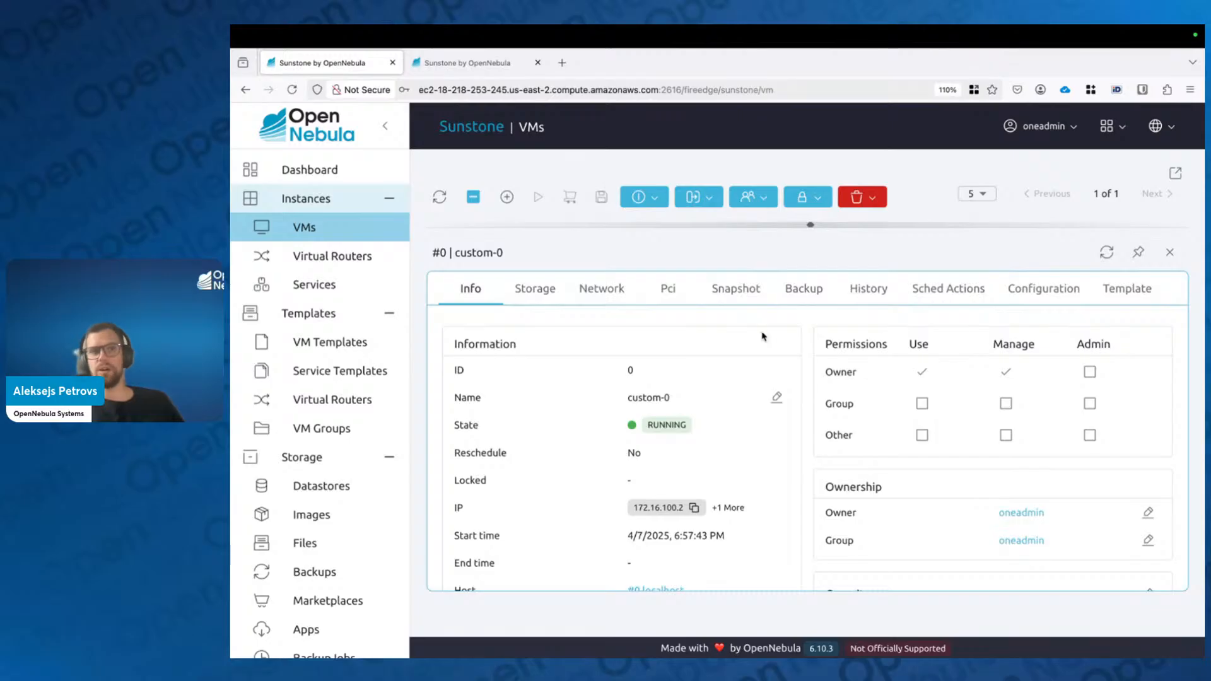
pyautogui.click(1041, 292)
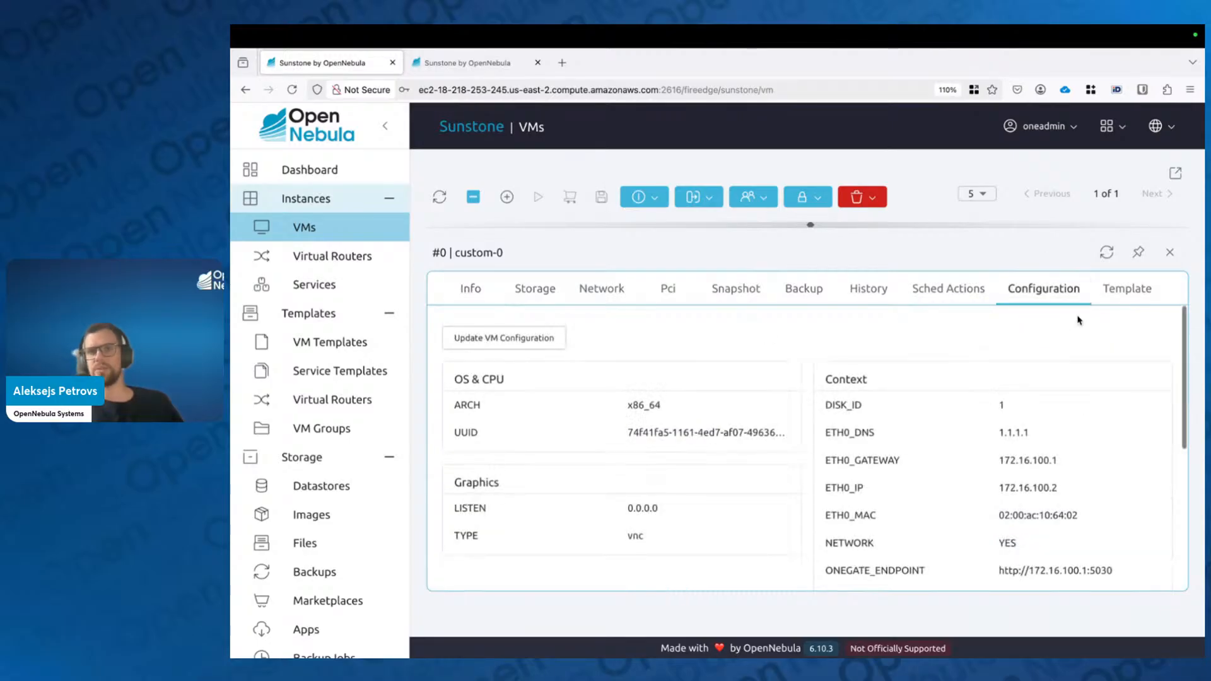
pyautogui.scroll(-5, 968, 441)
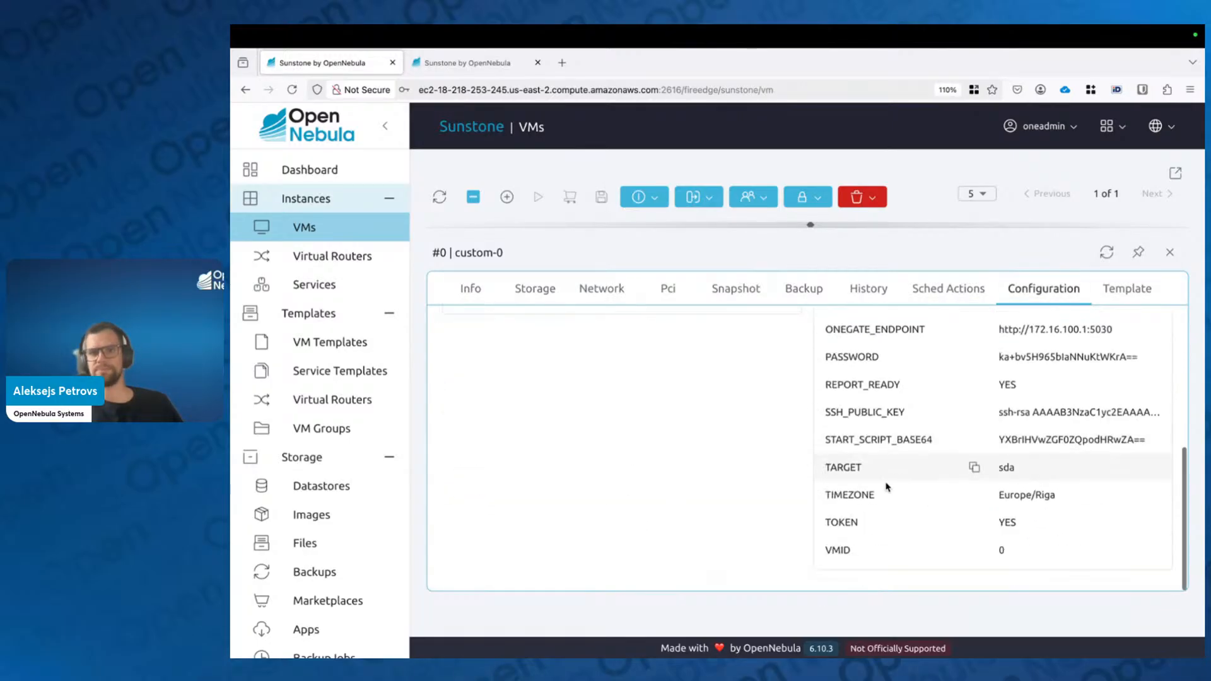
pyautogui.scroll(5, 915, 463)
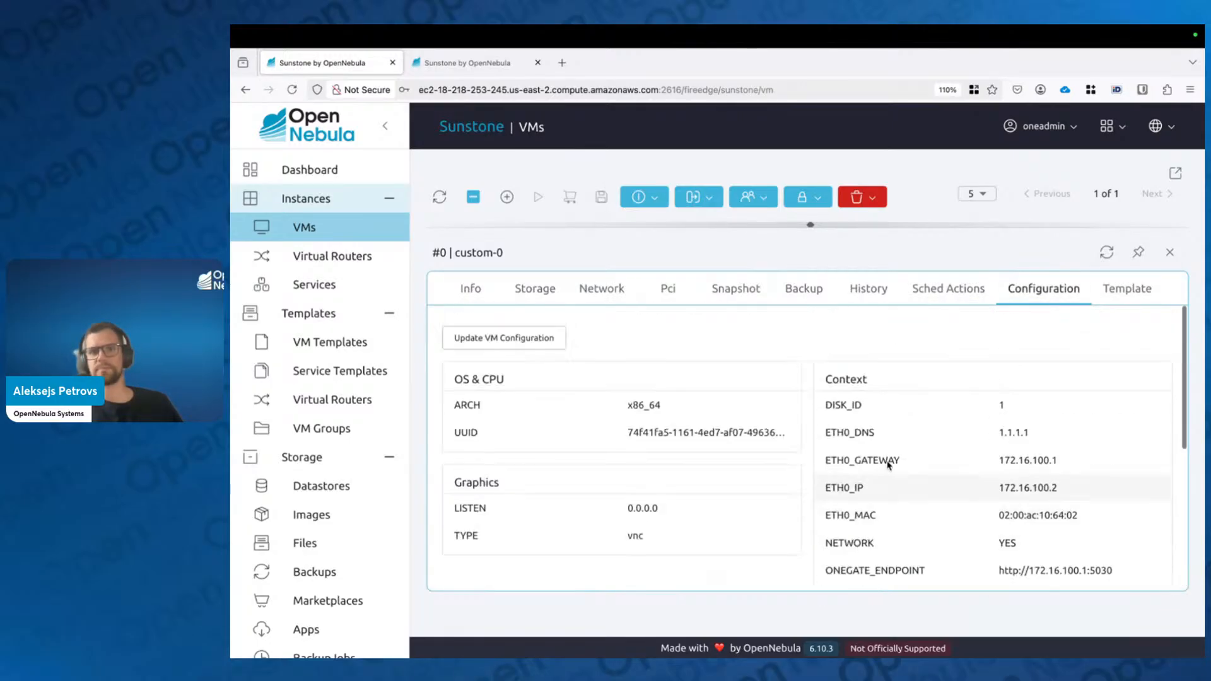
# Step: In Update VM Configuration, bring up the Context Custom Variables list for custom-0
pyautogui.click(535, 338)
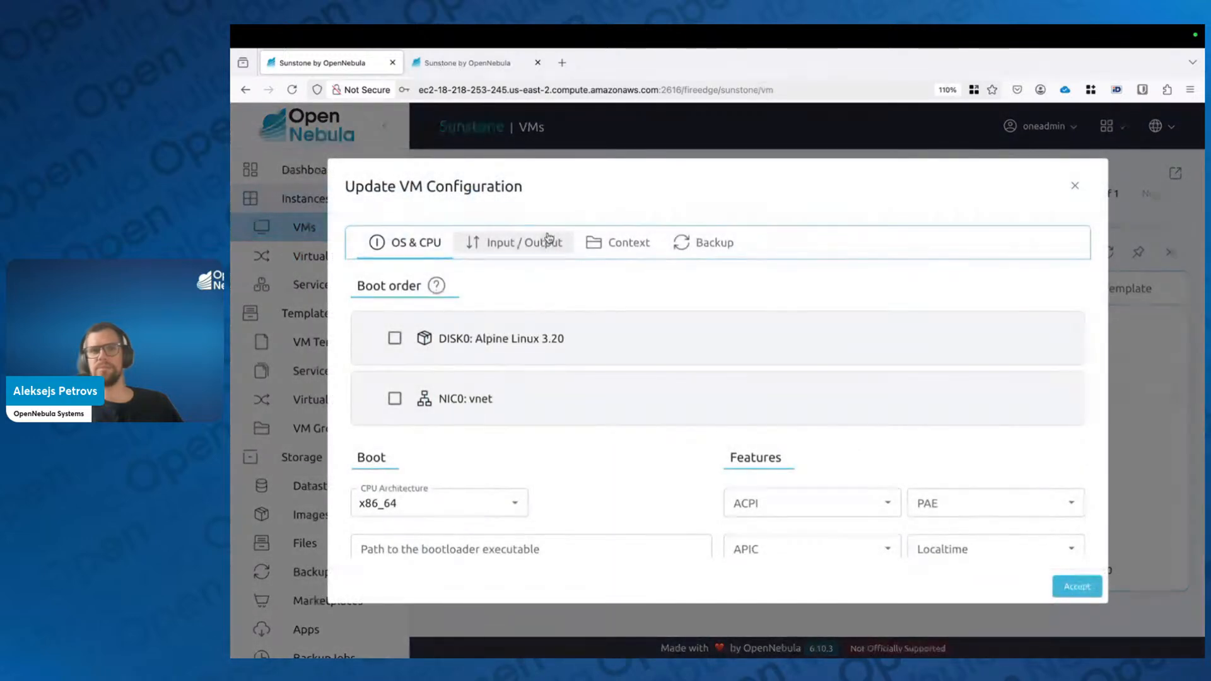
pyautogui.click(652, 249)
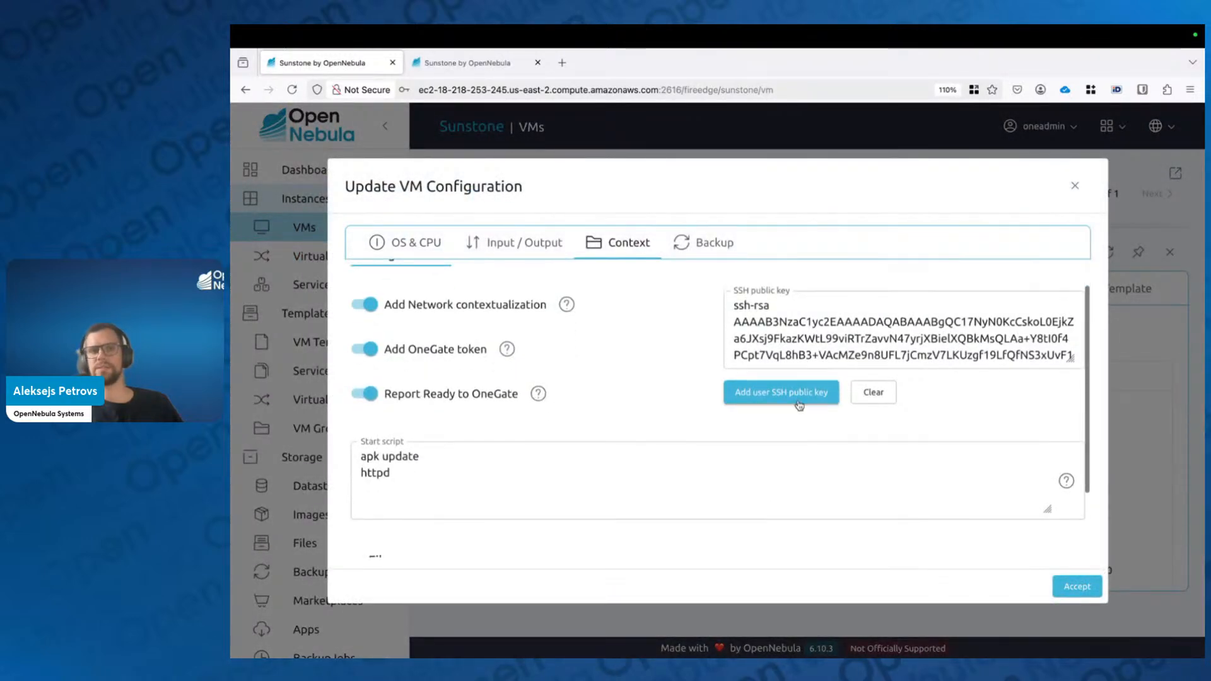
pyautogui.scroll(-1, 598, 498)
pyautogui.scroll(-2, 635, 478)
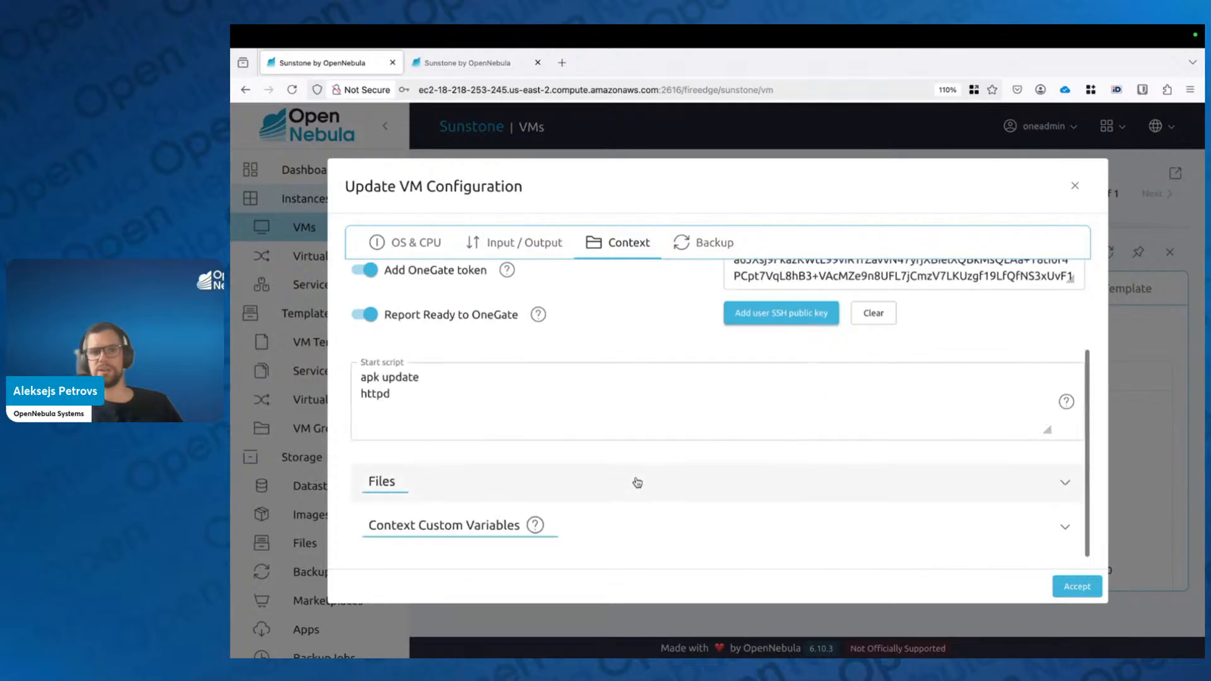
pyautogui.click(656, 534)
pyautogui.scroll(-5, 627, 508)
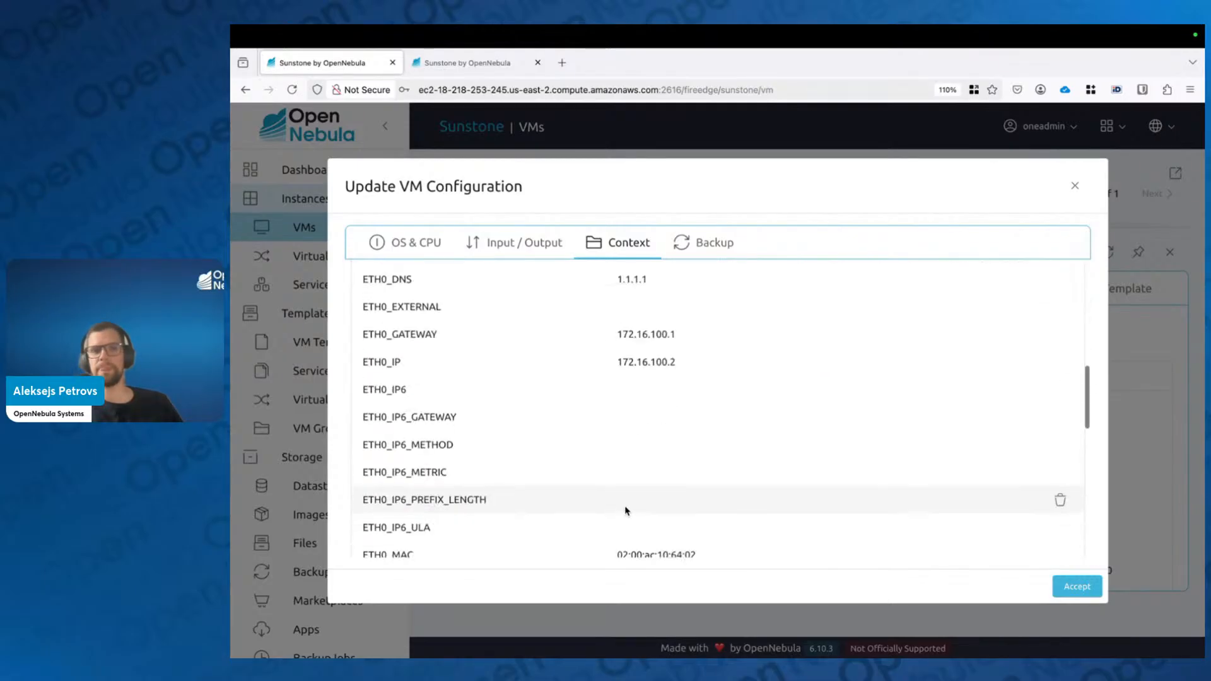
pyautogui.scroll(3, 641, 465)
pyautogui.scroll(-1, 643, 463)
pyautogui.scroll(-8, 644, 463)
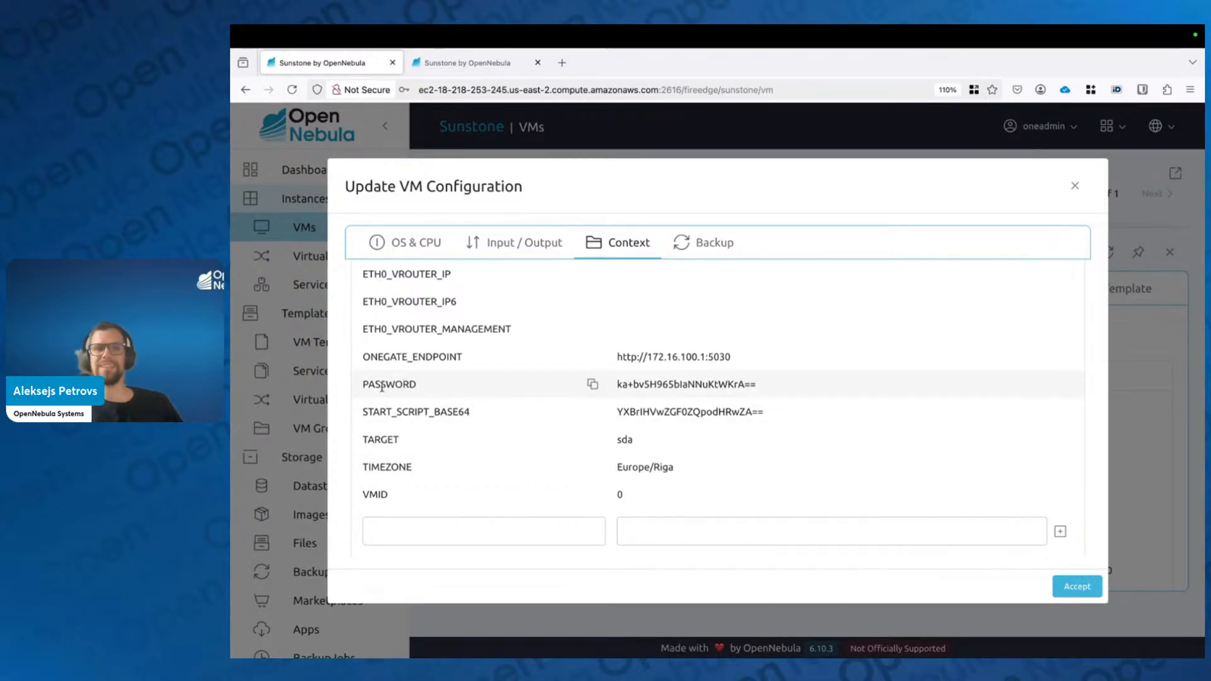
pyautogui.moveTo(368, 384); pyautogui.dragTo(428, 395)
pyautogui.click(420, 530)
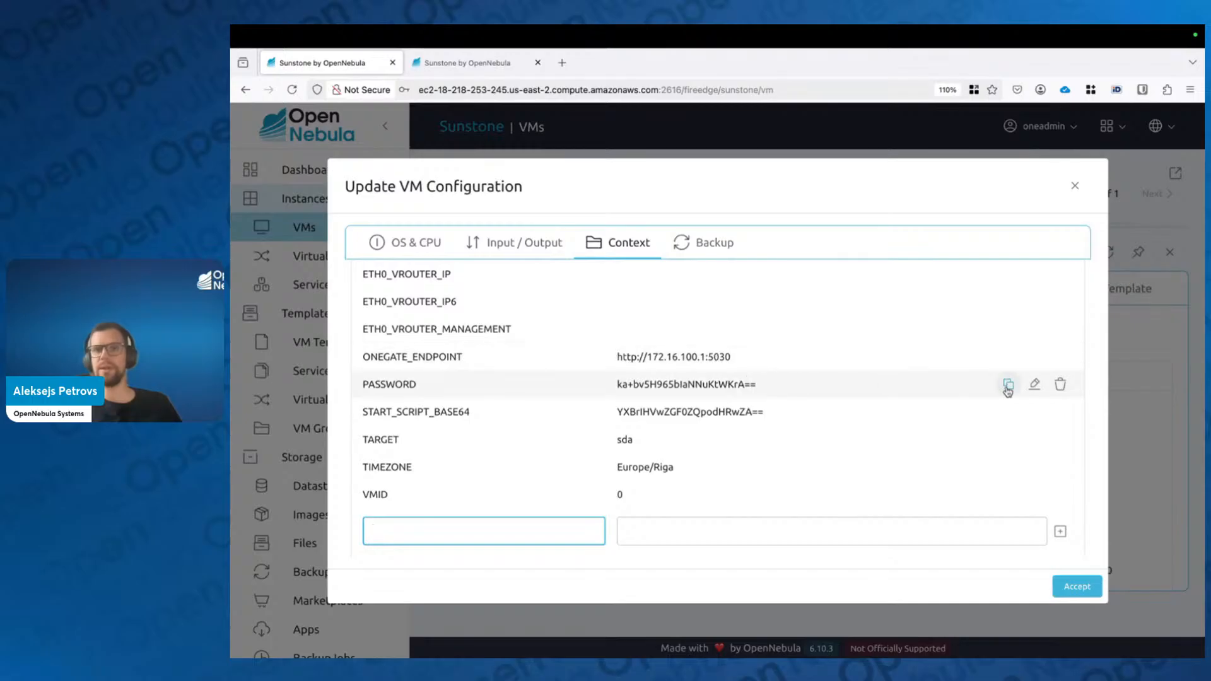
# Step: Replace the PASSWORD variable with the new password and accept the configuration update
pyautogui.click(1037, 390)
pyautogui.tripleClick(719, 379)
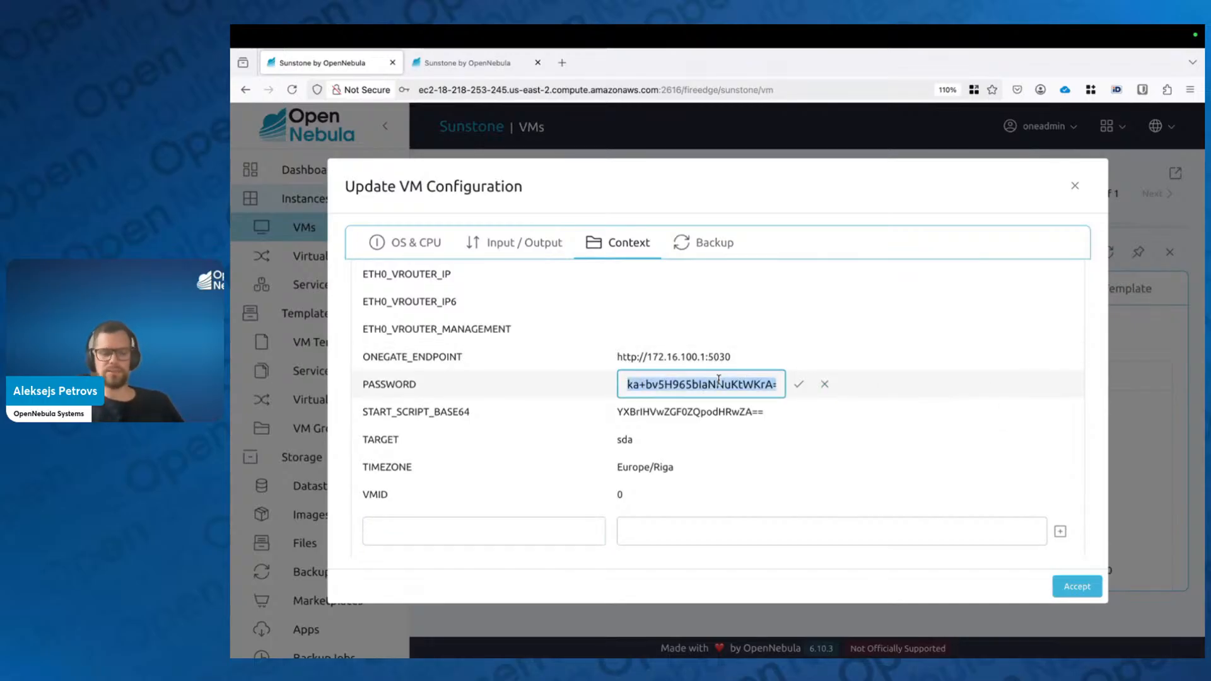
pyautogui.write('o')
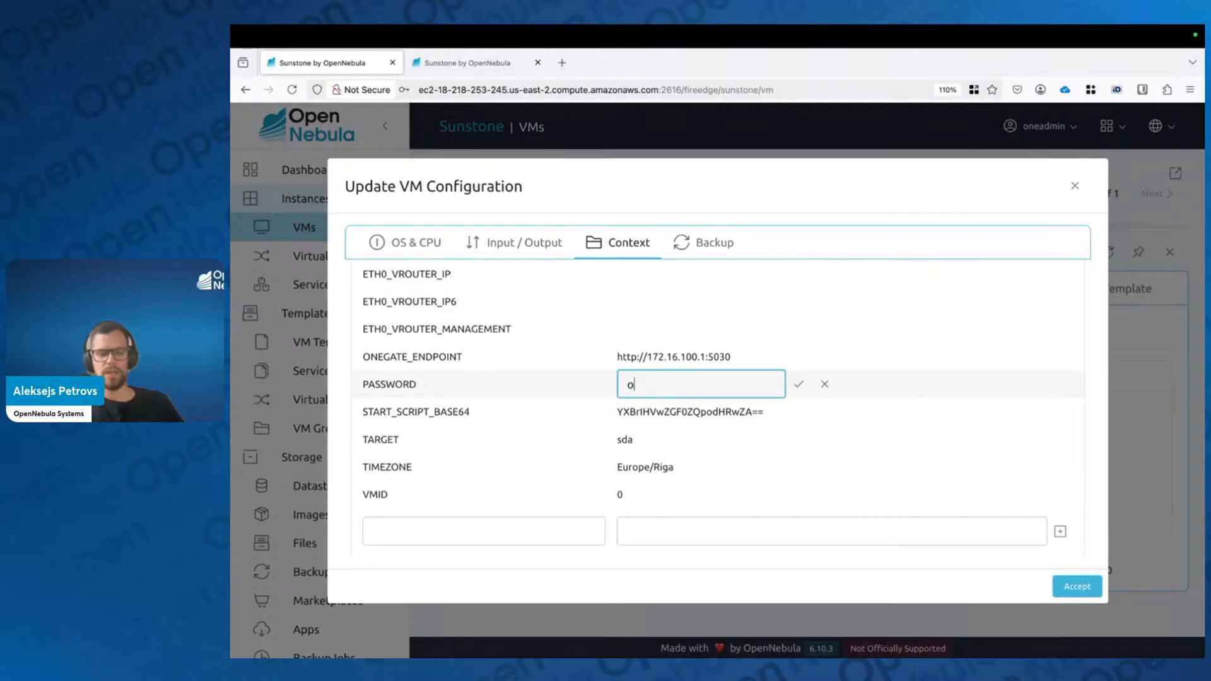
pyautogui.write('pennebula123')
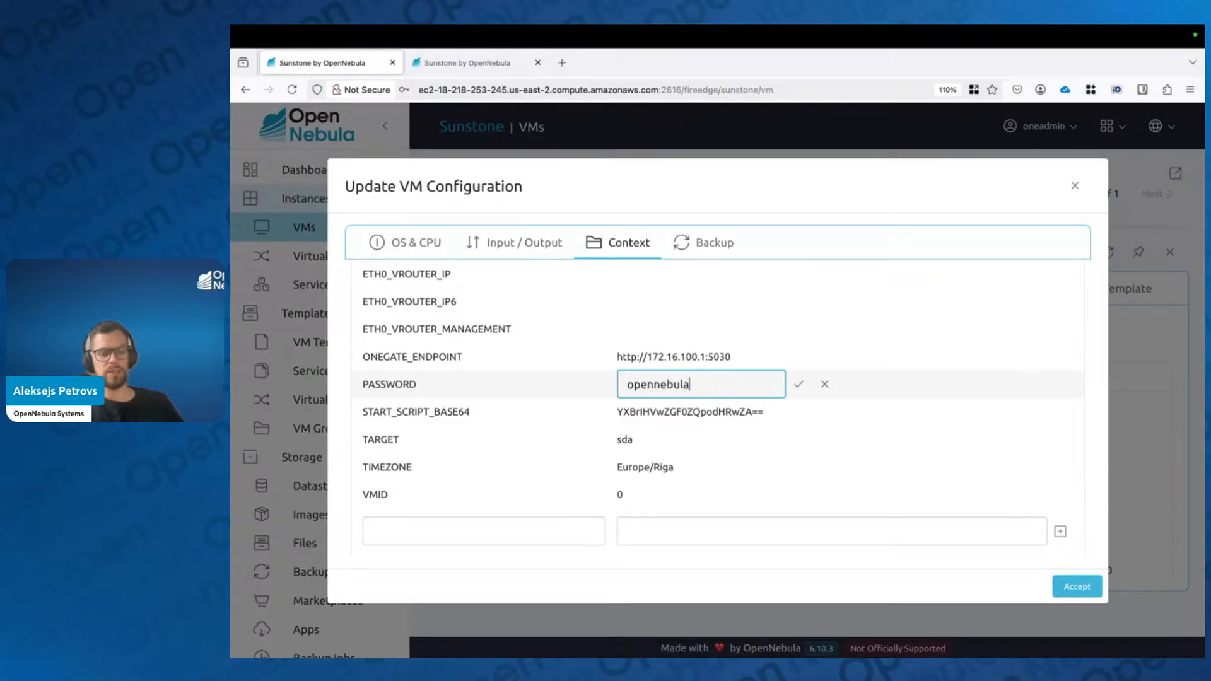
pyautogui.click(801, 385)
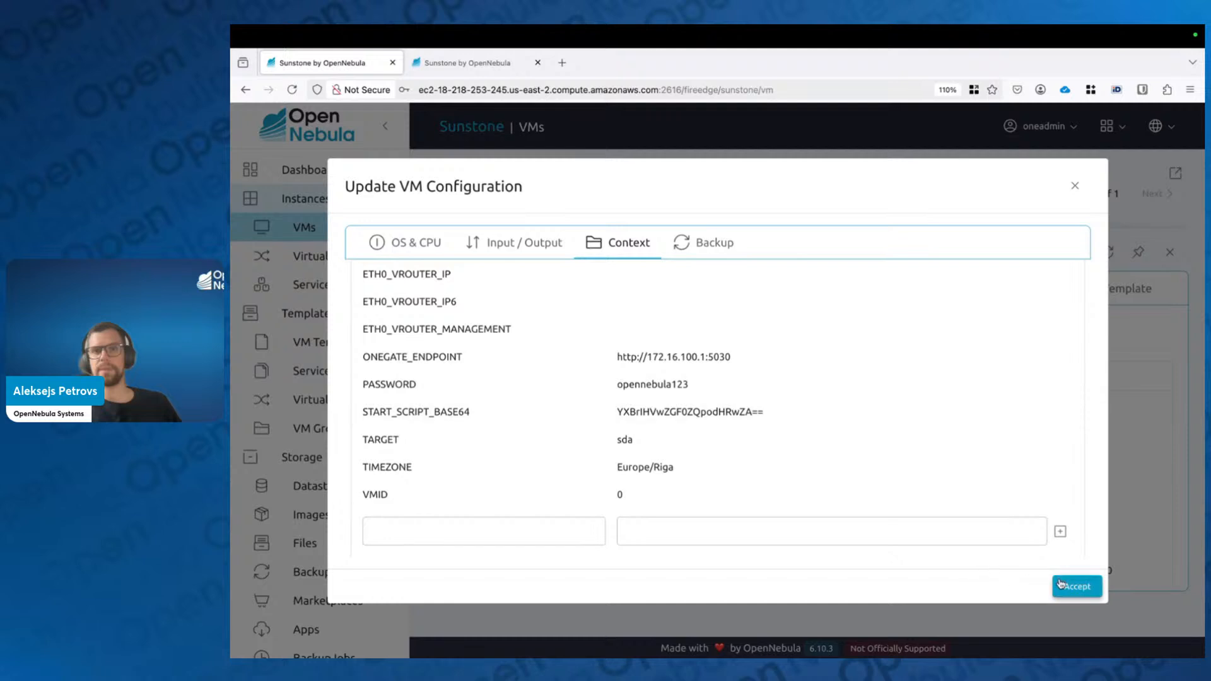
pyautogui.click(1077, 587)
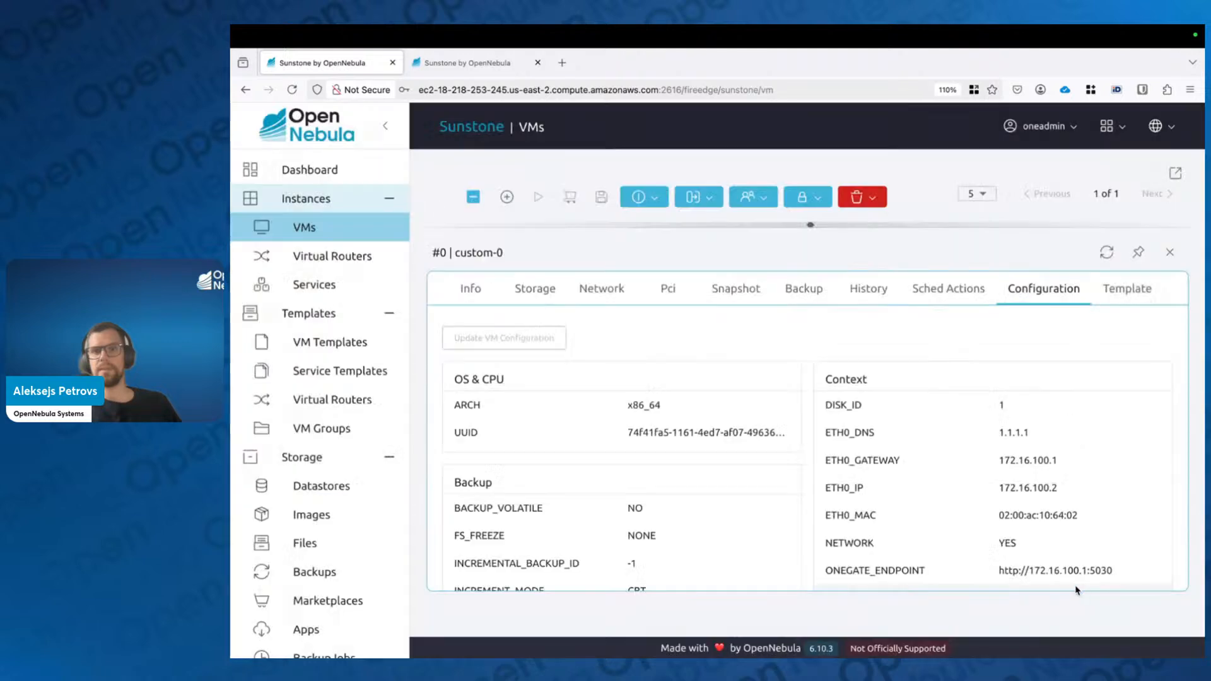
# Step: Refresh custom-0's Info until its state returns from HOTPLUG to RUNNING, closing the extra tab and panel
pyautogui.click(479, 294)
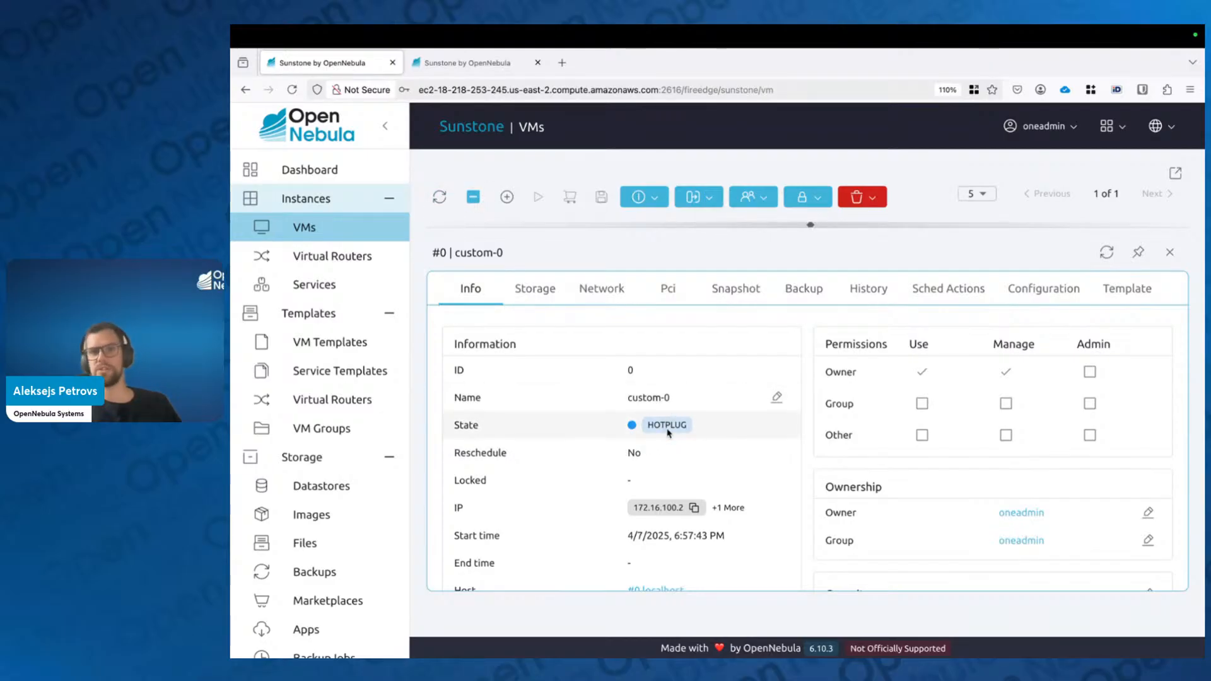
pyautogui.click(440, 197)
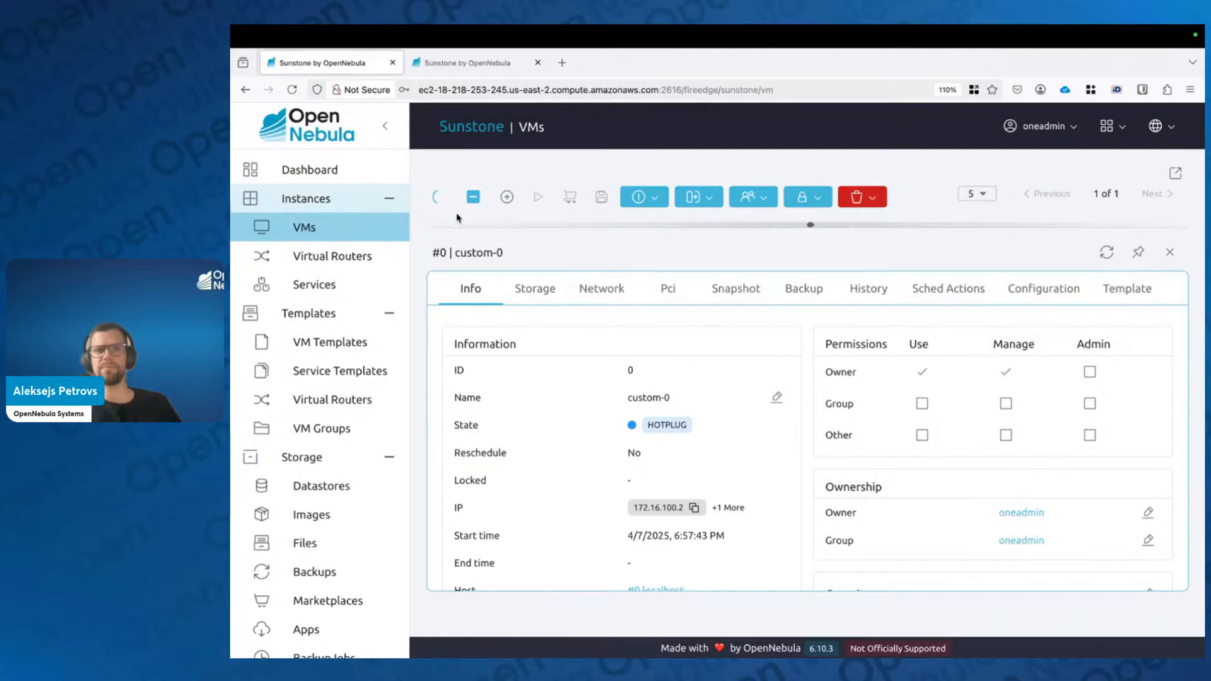
pyautogui.click(1106, 253)
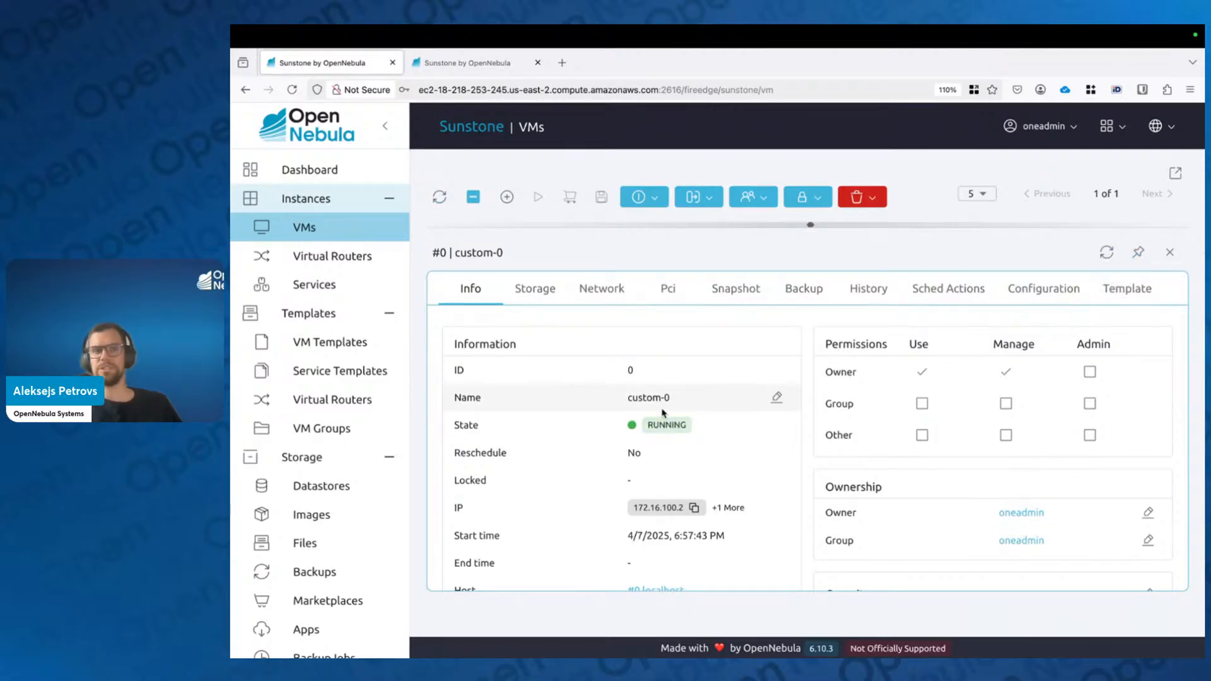
pyautogui.click(538, 63)
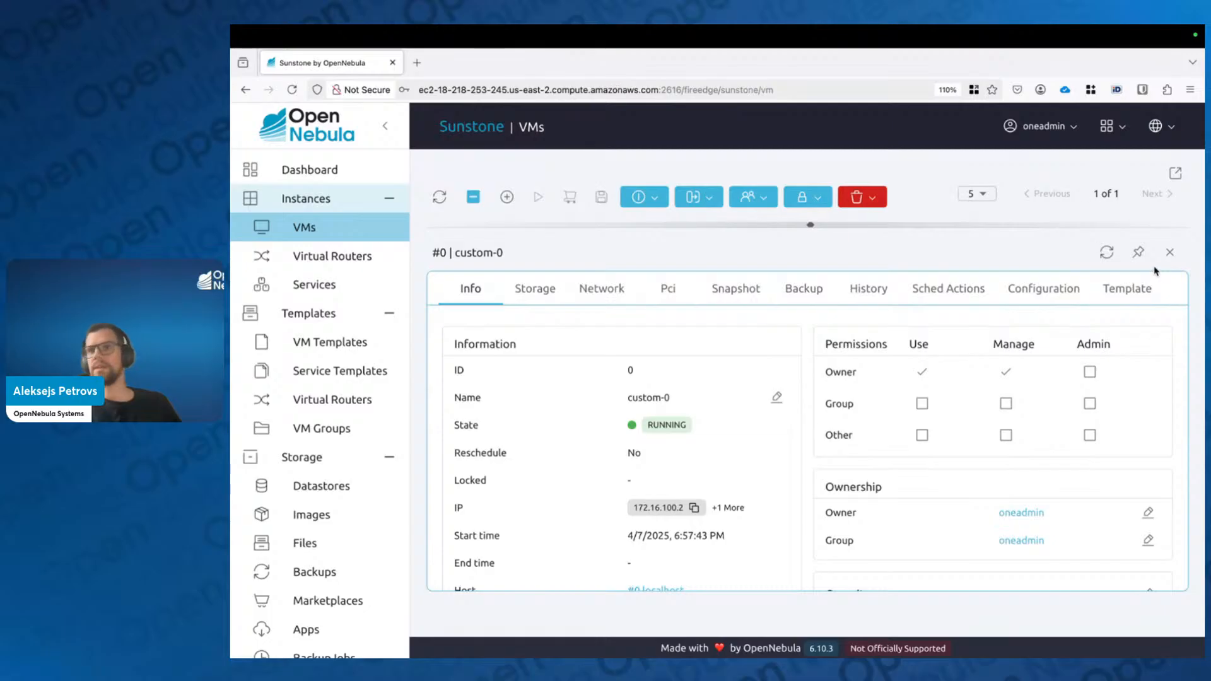
pyautogui.click(1170, 252)
# Step: Open custom-0's VNC console and log in as root with the new password
pyautogui.click(1165, 405)
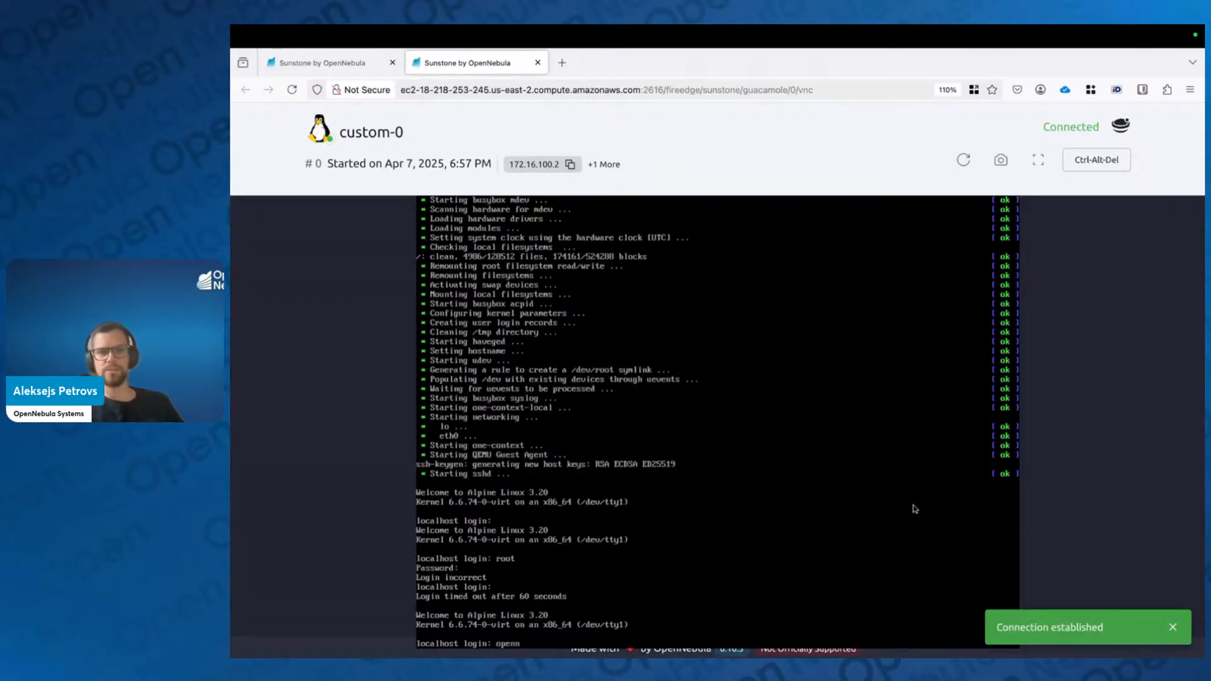
pyautogui.write('ot')
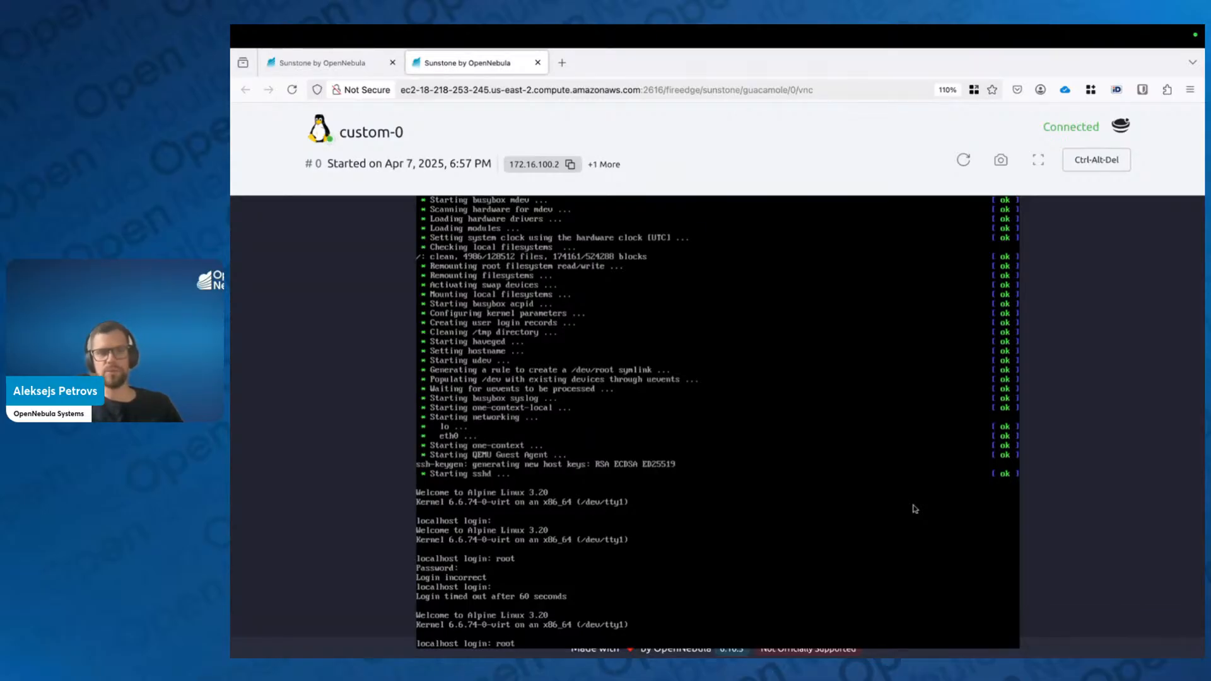
pyautogui.press('Return')
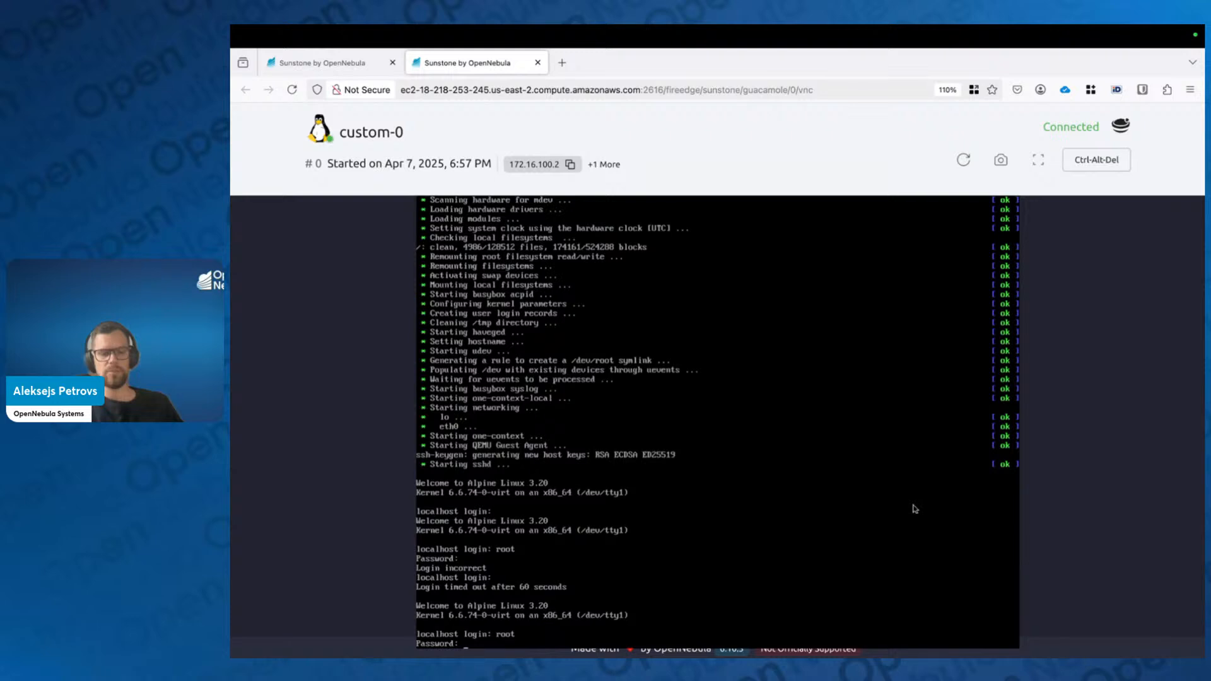
pyautogui.press('Return')
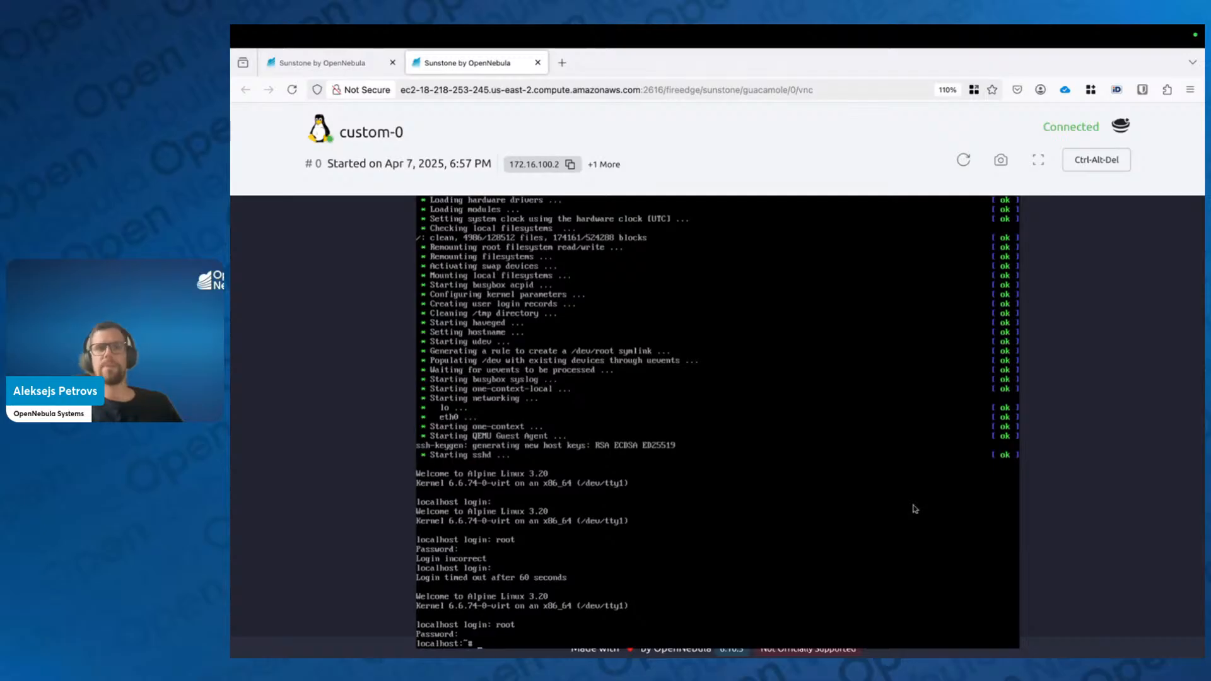
# Step: Close the console tab and switch the shared screen to the Virtual Machines slide
pyautogui.click(538, 63)
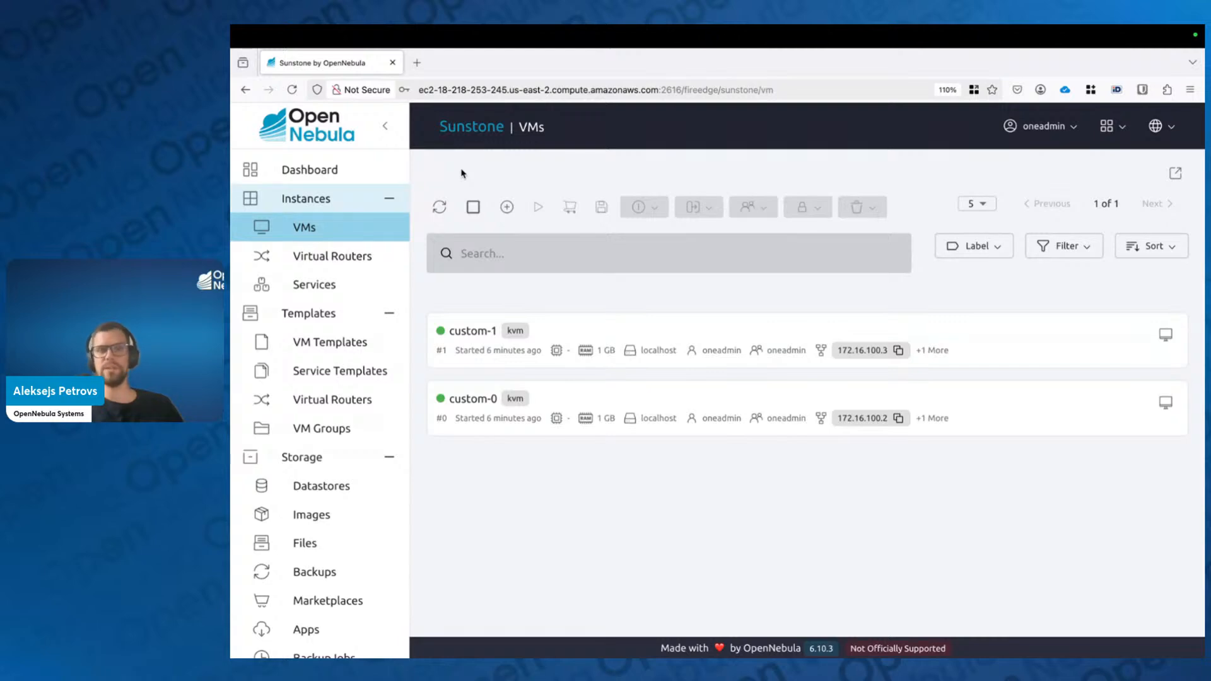
pyautogui.hotkey('ctrl', 'Right')
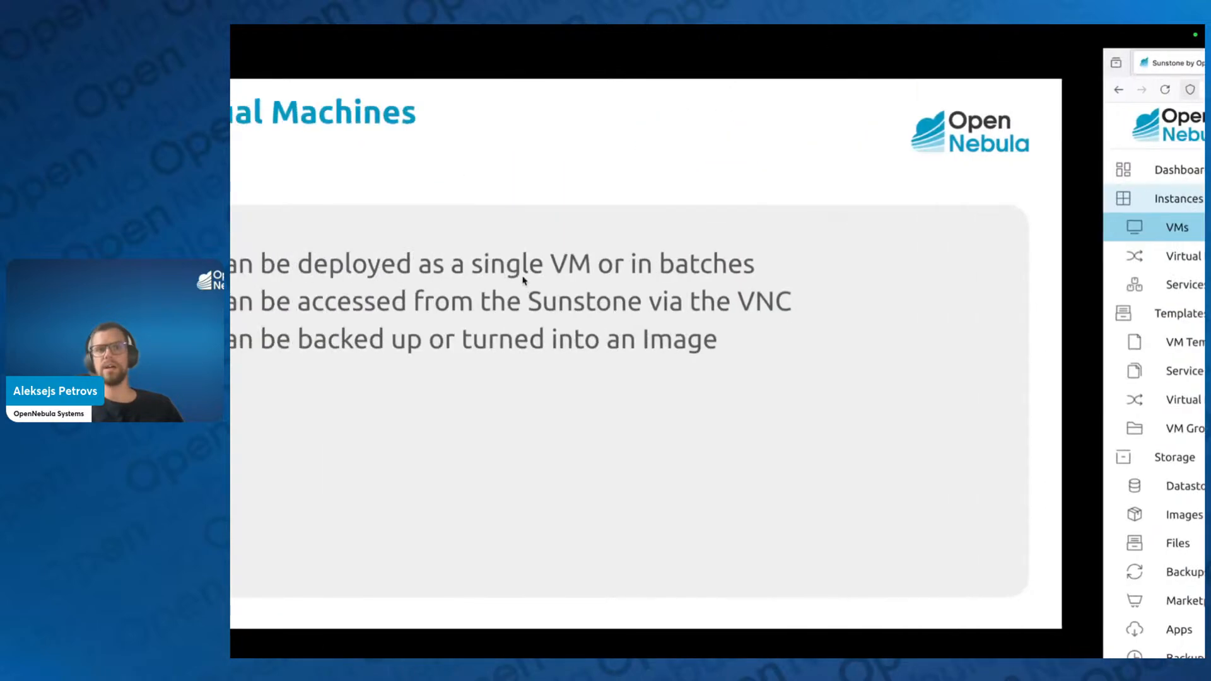